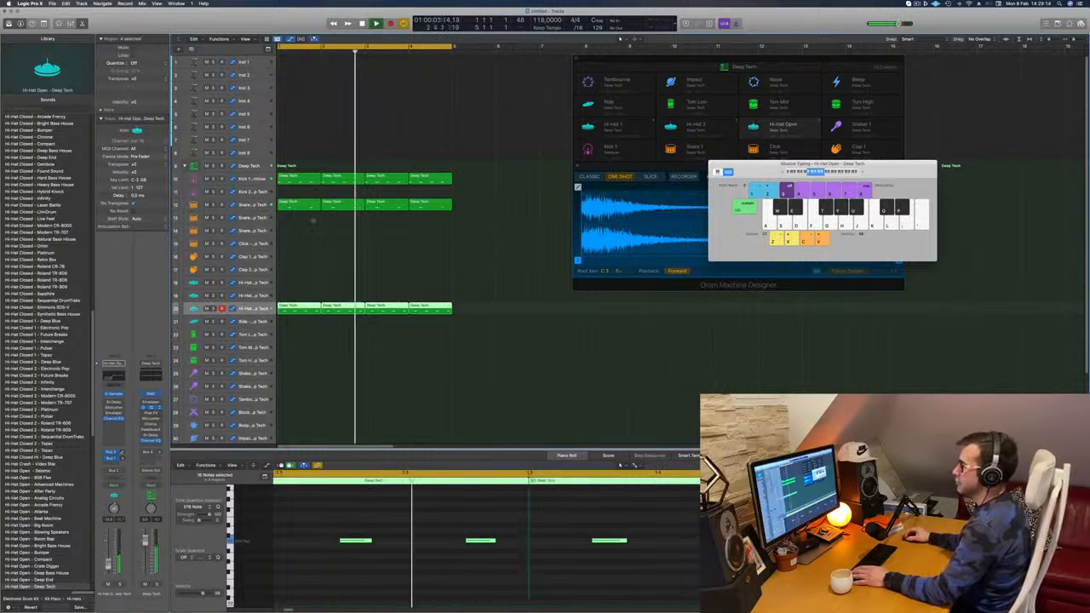
Step: Copy the first Kick 1 region to the Kick 2 track and reduce it to a single note just after beat 4
left_click(252, 205)
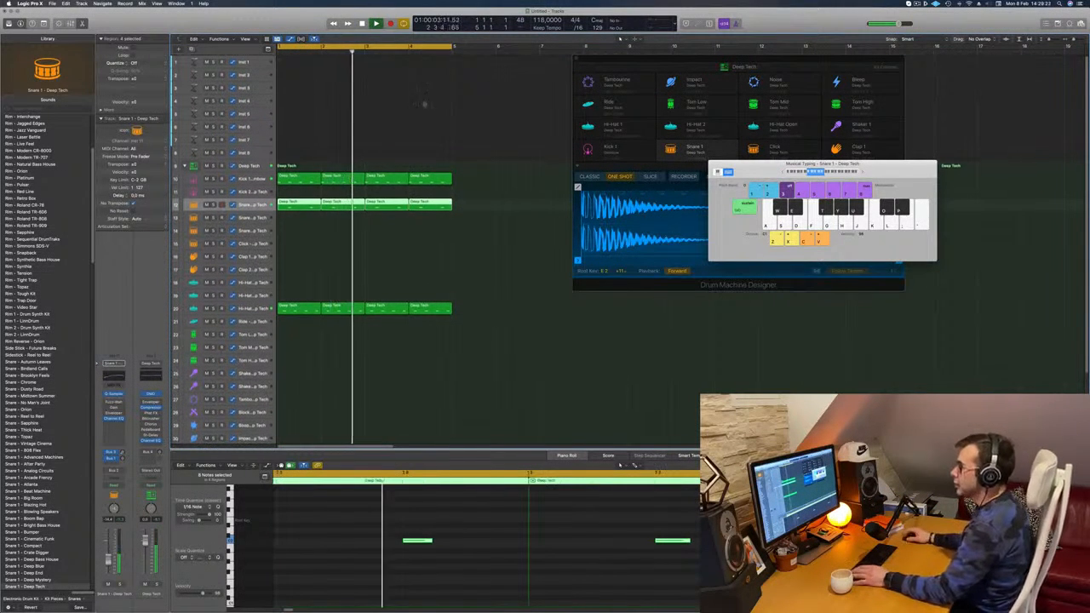
left_click(420, 252)
left_click_drag(290, 179, 292, 191)
left_click_drag(290, 509, 557, 602)
key("Delete")
scroll(645, 576, "up", 1)
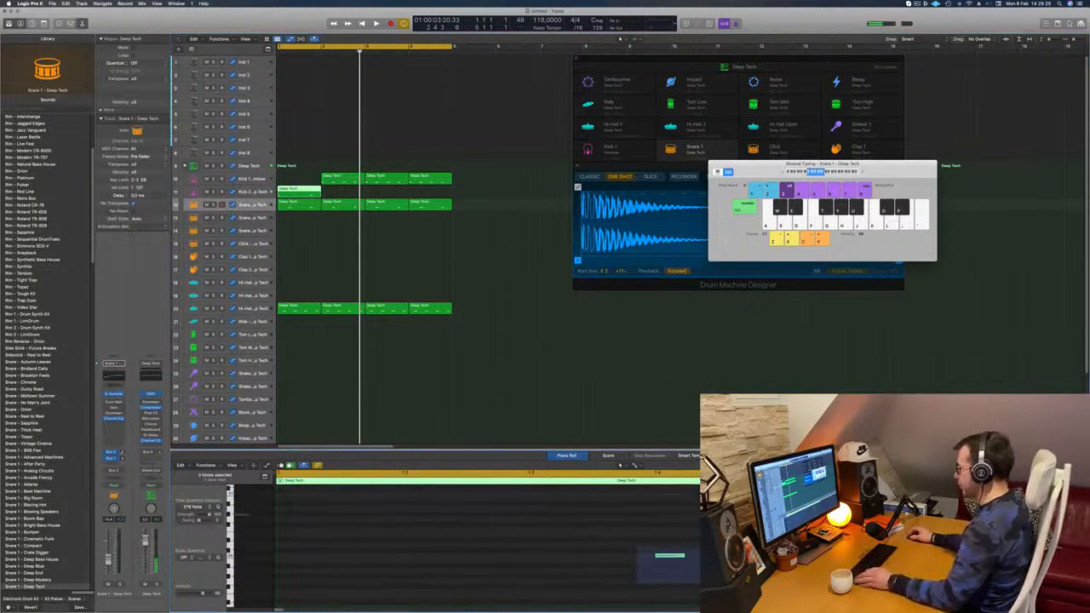
key("space")
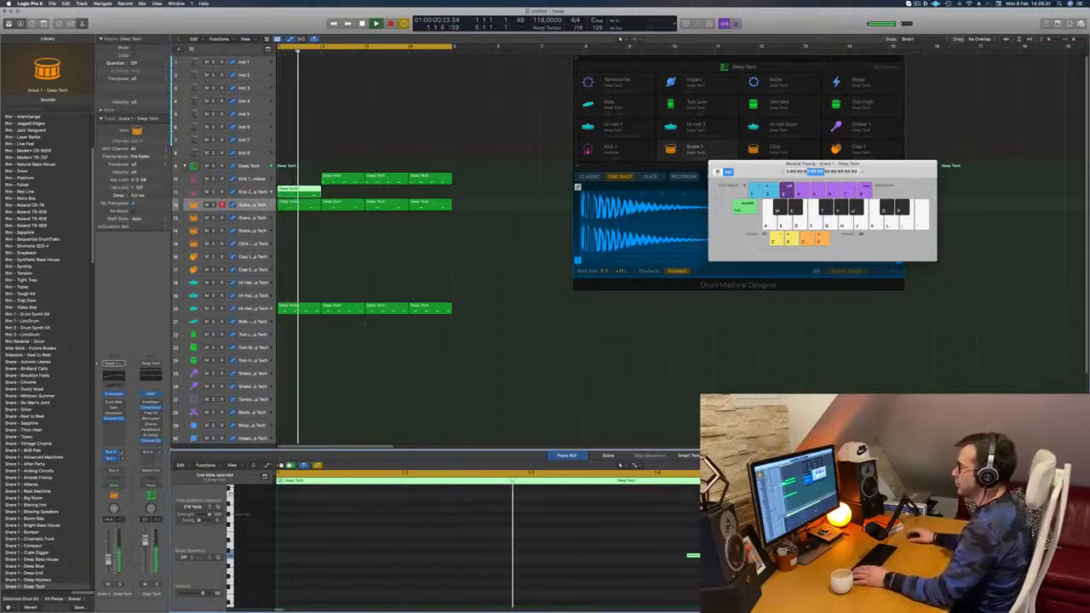
Step: Copy the bar 2 kick region into bar 1 of the Kick 1 track and repeat the Kick 2 region through bar 4
left_click(350, 178)
left_click_drag(349, 178, 306, 180)
key("space")
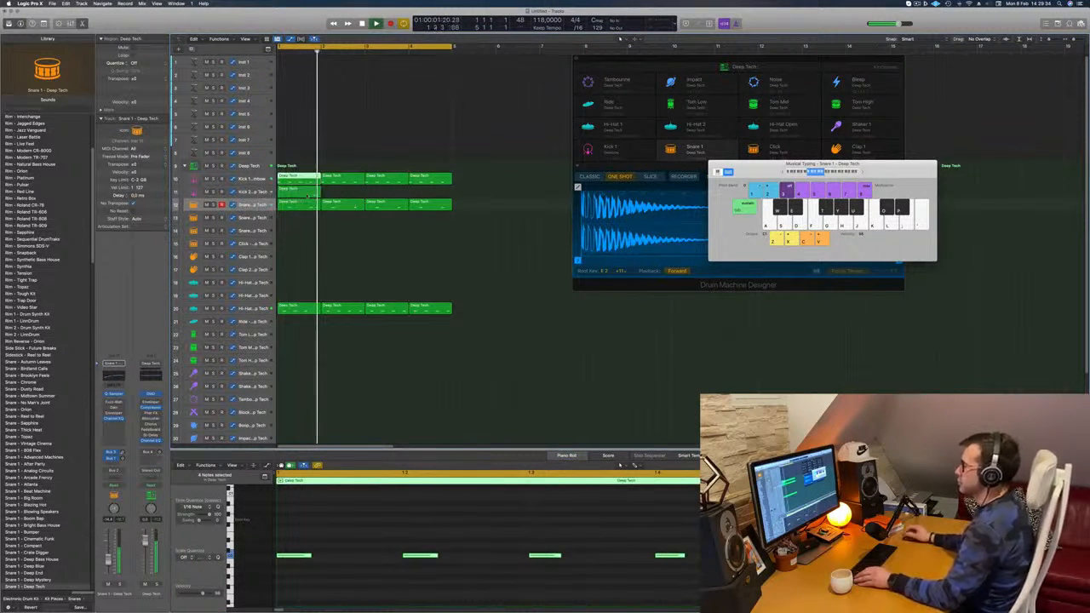
left_click_drag(308, 193, 390, 197)
left_click(304, 194, "shift")
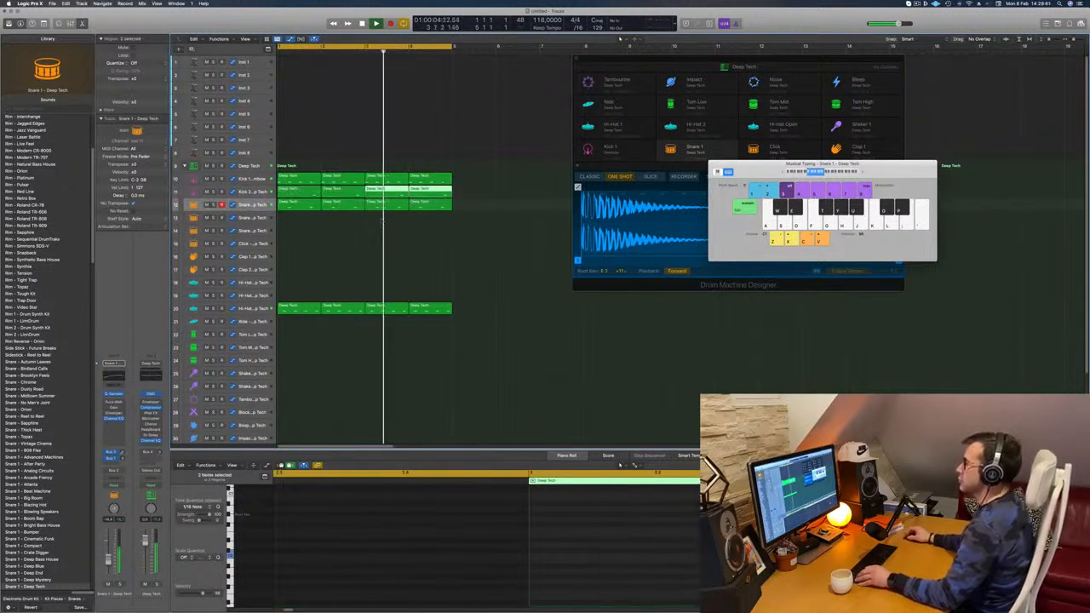
Step: Inspect the Channel EQ curve on the Kick 2 track, closing the plug-in when done
left_click(258, 193)
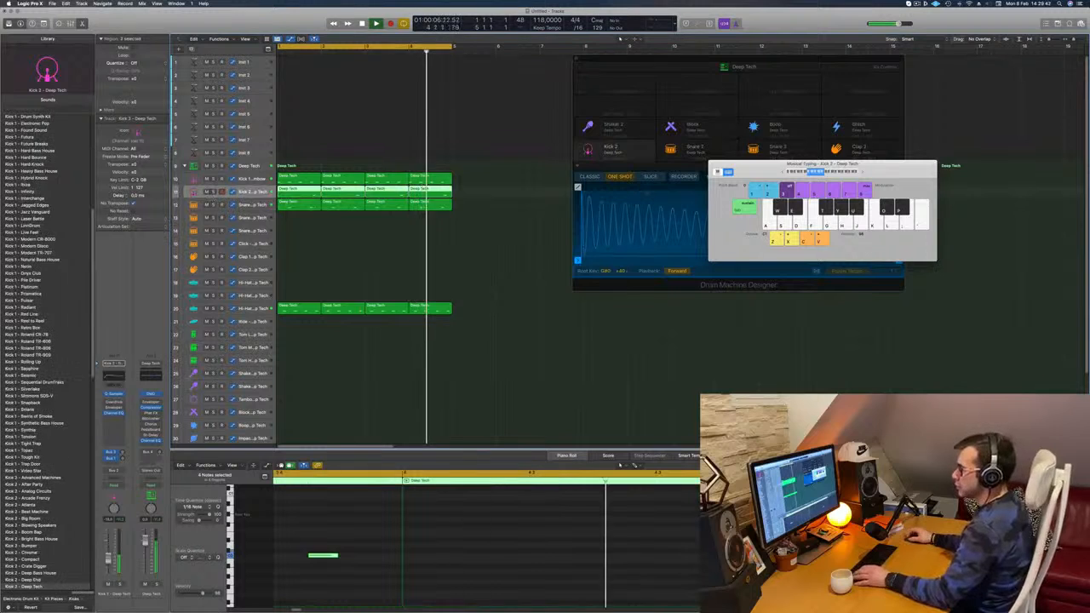
left_click(112, 378)
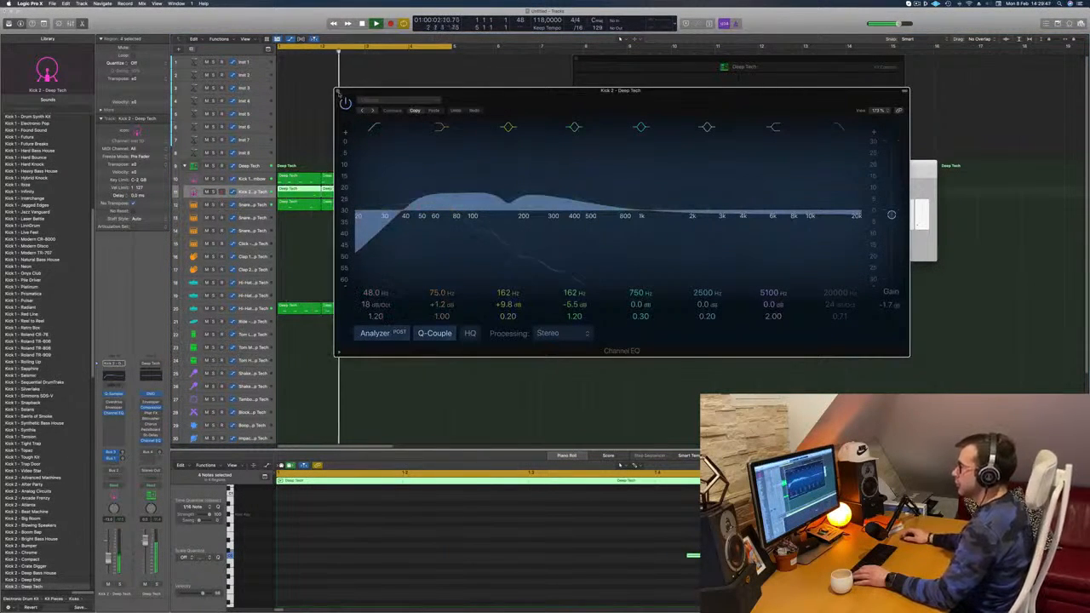
left_click(339, 90)
Step: Copy the first open hi-hat region down to bar 1 of the Tom Low track
scroll(332, 255, "down", 2)
left_click(297, 283)
left_click_drag(298, 283, 297, 311)
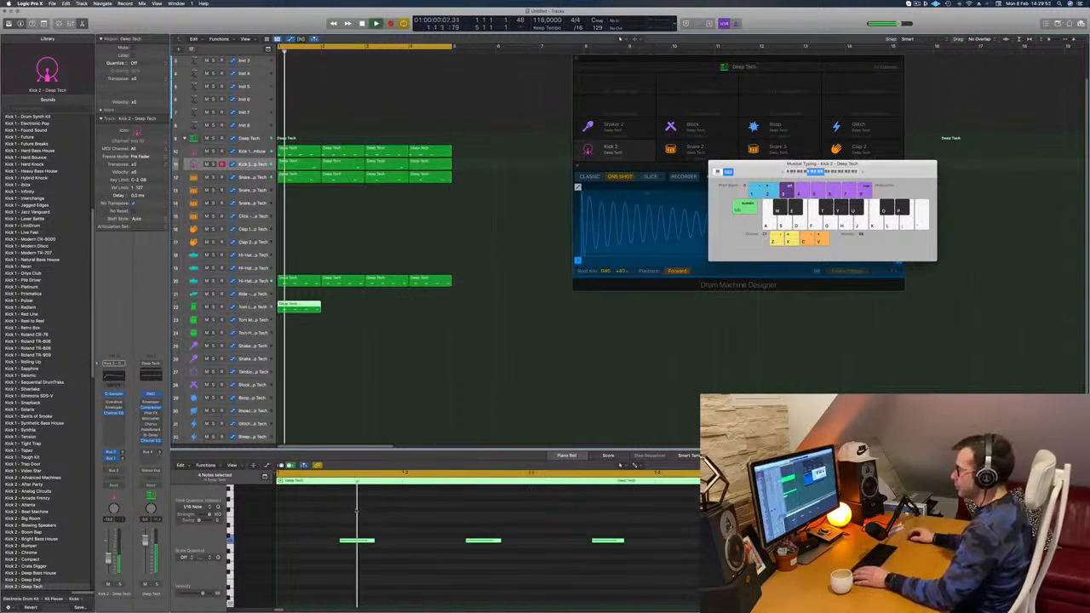
Step: Transpose the copied notes in the Tom Low region and move the second note a sixteenth later
left_click_drag(339, 506, 700, 573)
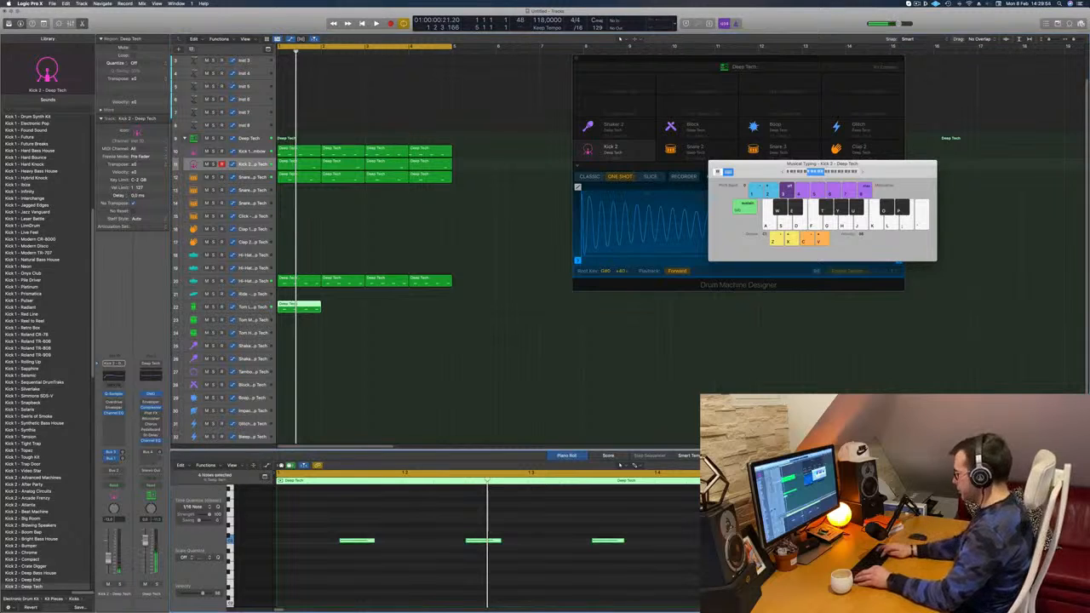
scroll(395, 429, "down", 2)
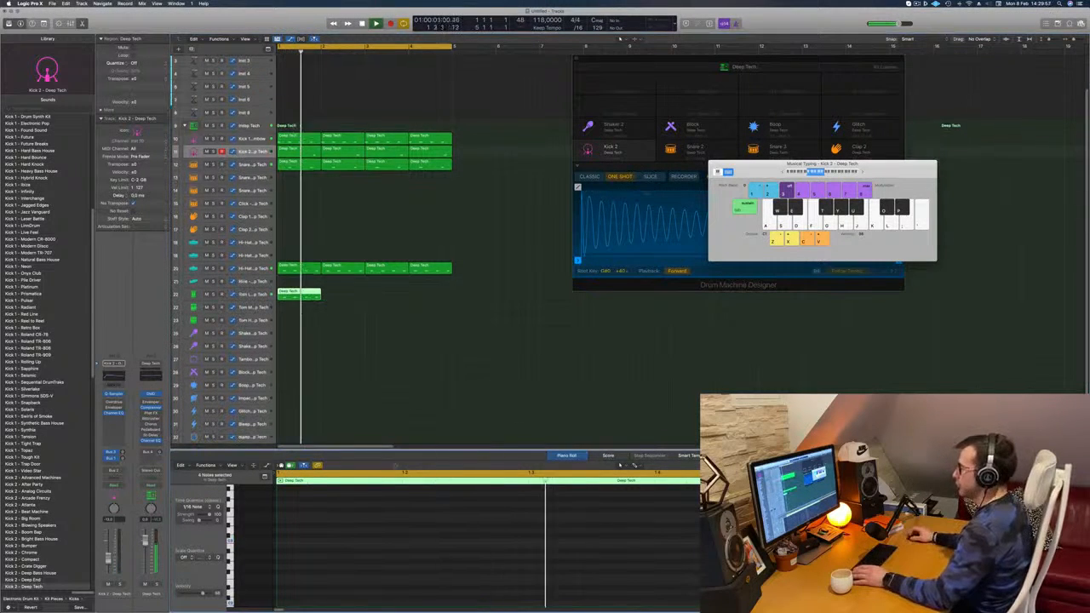
scroll(407, 503, "down", 5)
left_click_drag(447, 533, 500, 585)
key("space")
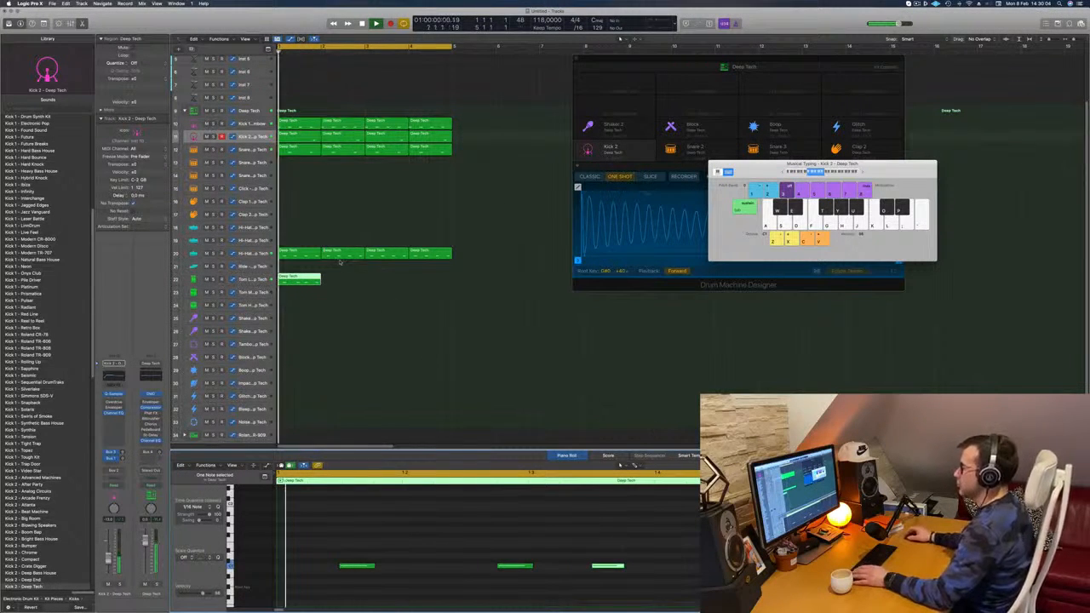
Step: Select the Tom Low track and transpose all notes of its region while listening to the loop
left_click(257, 281)
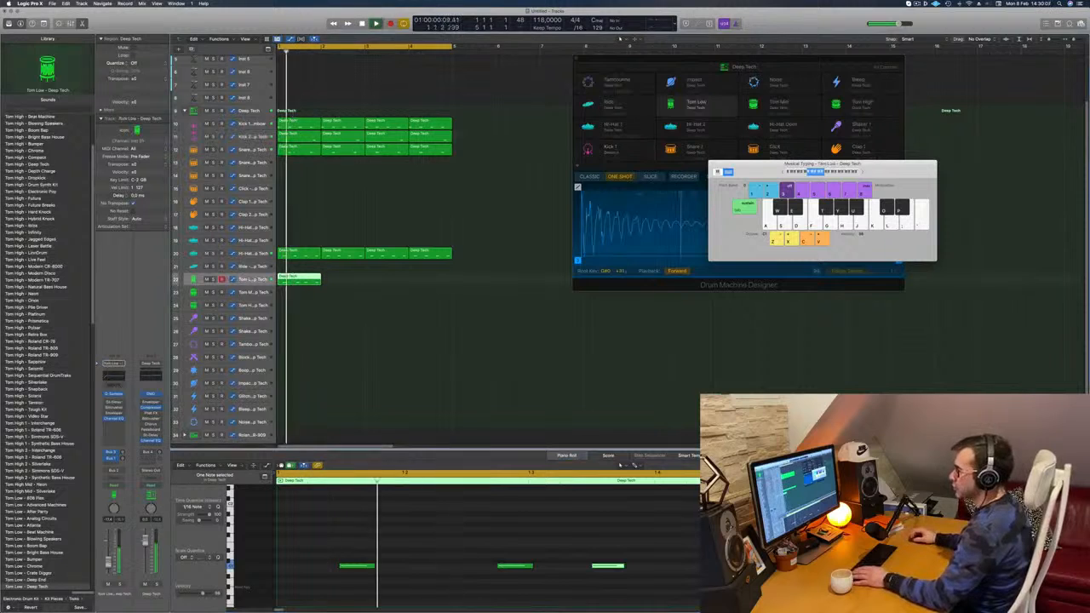
key("super+a")
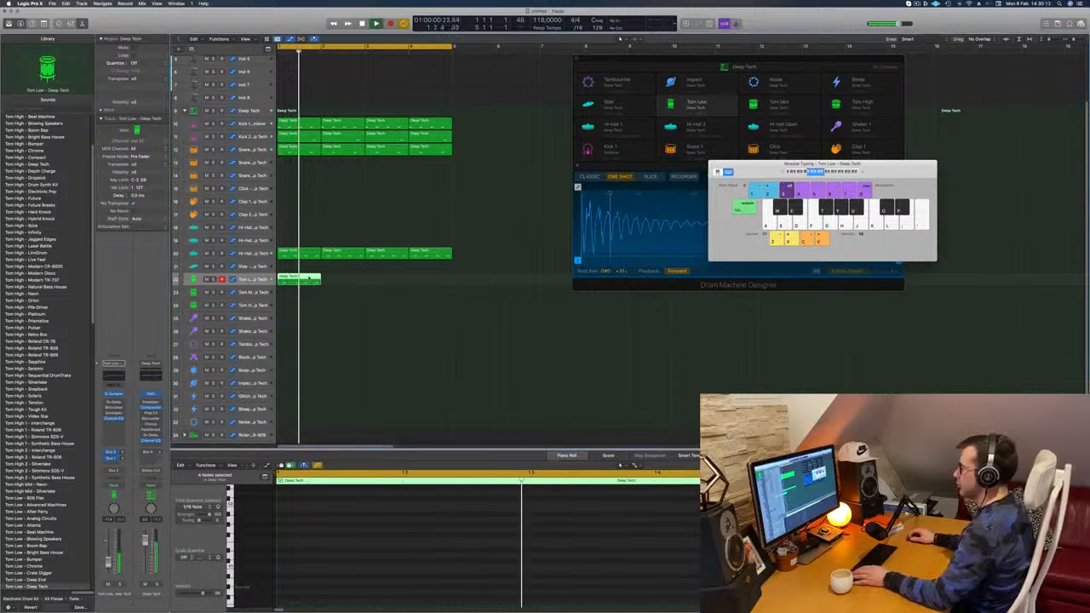
key("p")
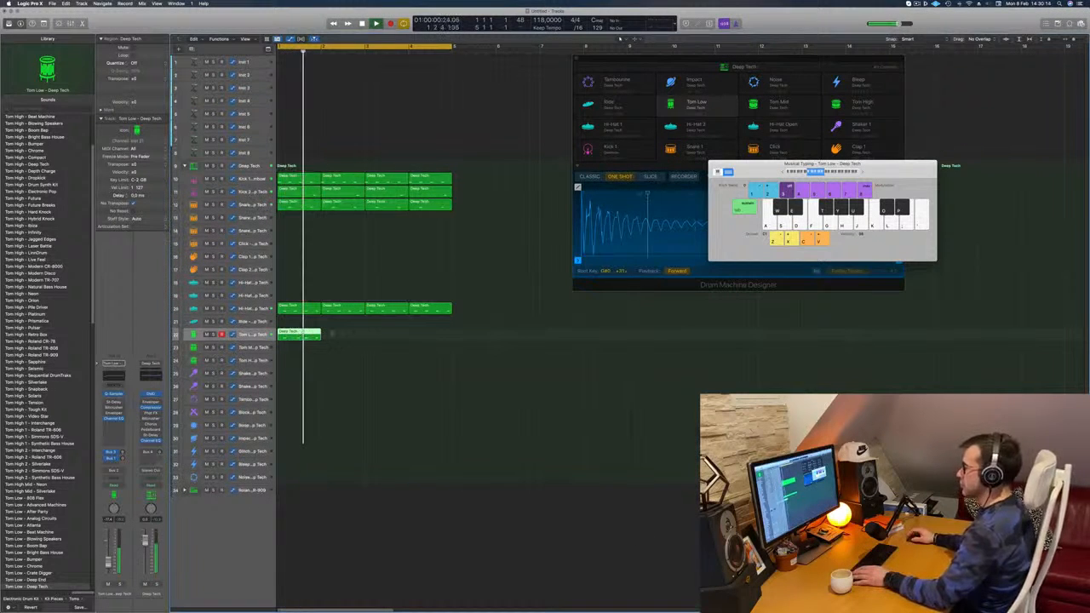
key("p")
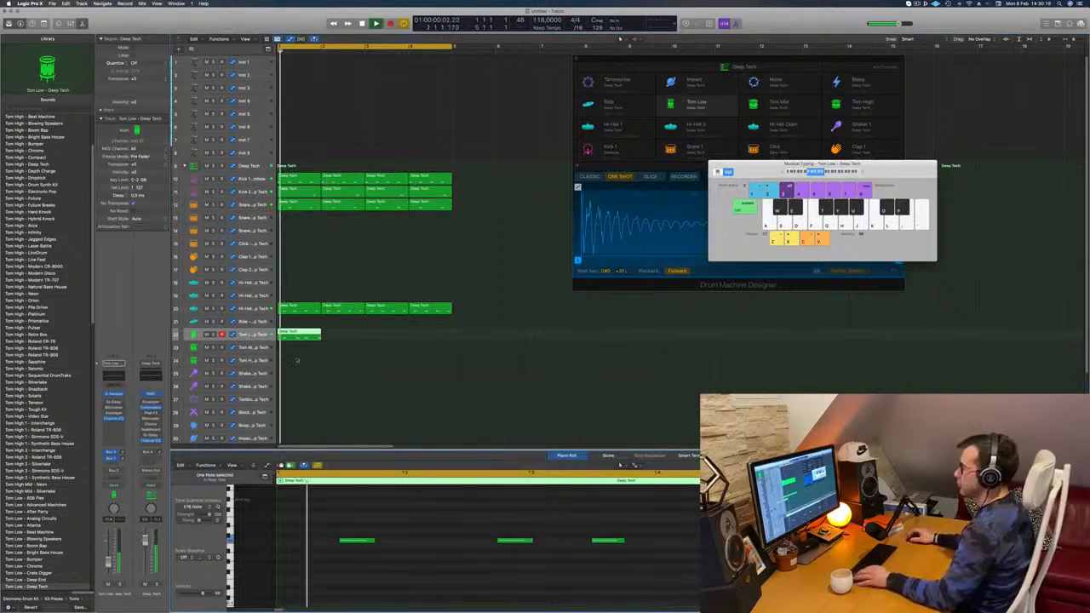
Step: Repeat the Tom Low region through bar 4 and select all four regions on the track
left_click_drag(303, 336, 393, 333)
key("Escape")
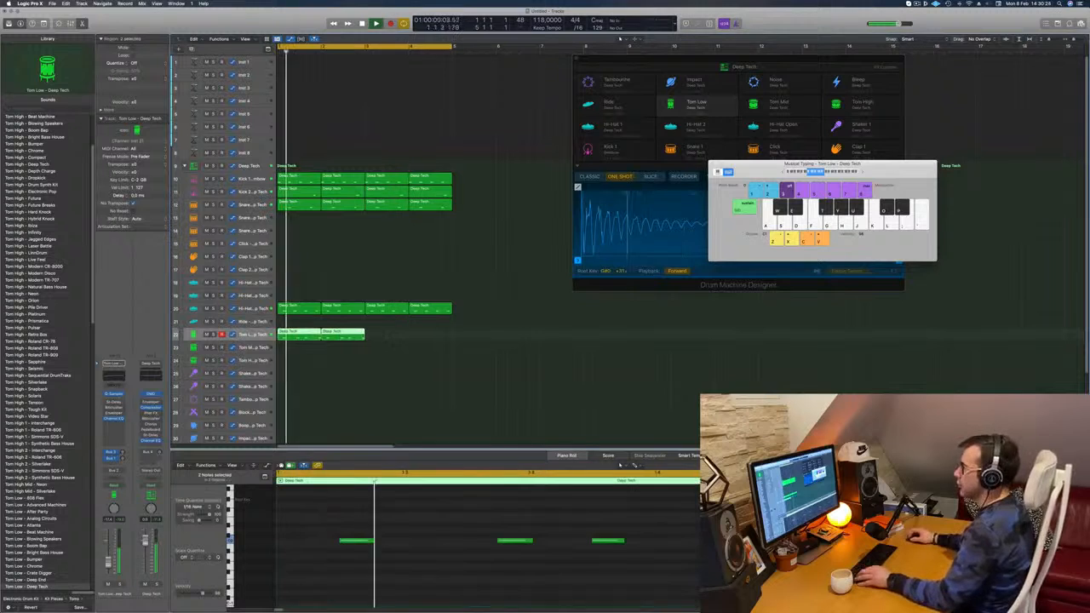
left_click_drag(313, 335, 401, 341)
key("super+Left")
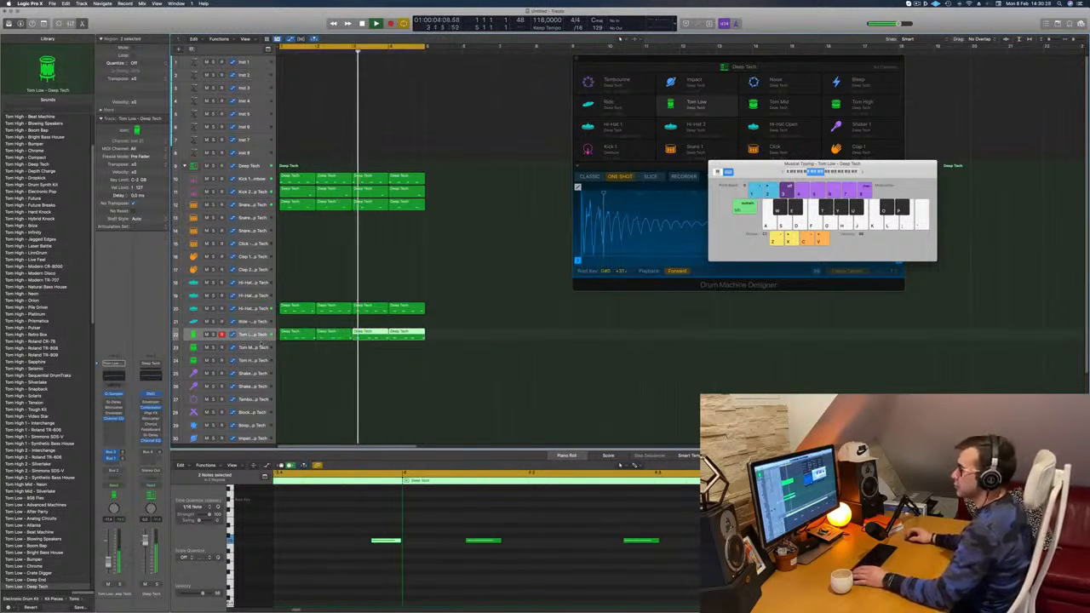
left_click(252, 334)
key("Return")
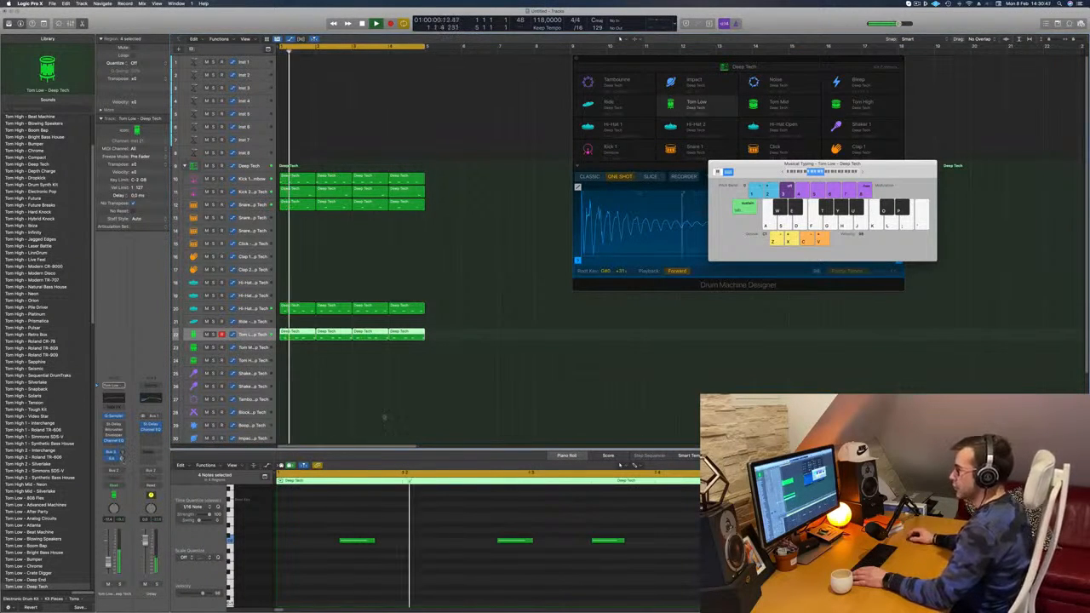
Step: Copy the first Kick 1 region down to bar 1 of the Shaker 2 track
left_click(409, 412)
scroll(363, 372, "down", 1)
scroll(364, 371, "down", 1)
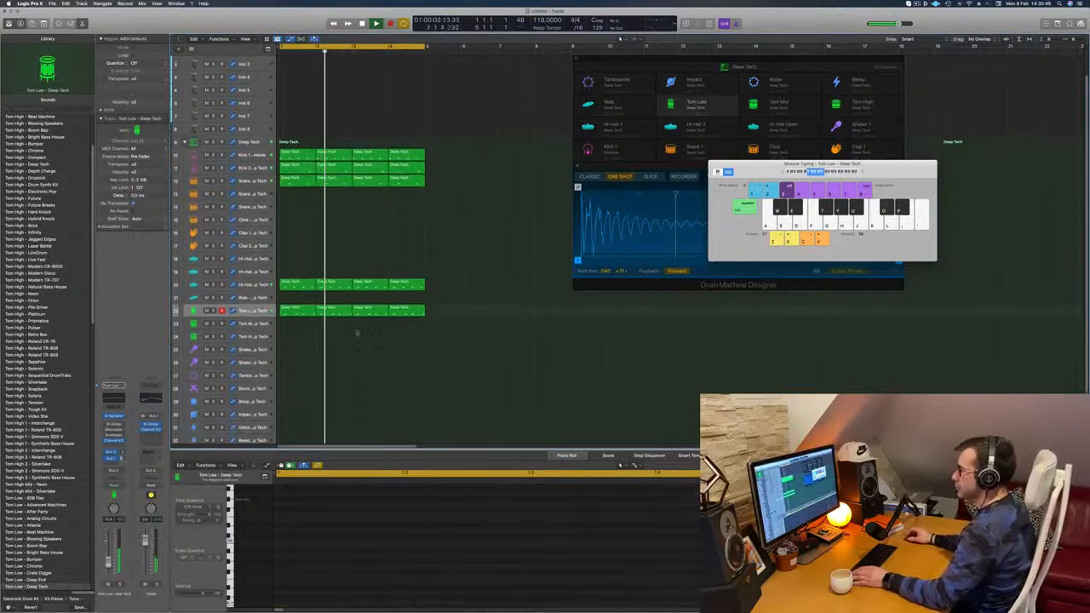
left_click_drag(296, 146, 298, 355)
Step: Select all notes in the Shaker 2 region and transpose them up an octave
left_click_drag(288, 515, 456, 546)
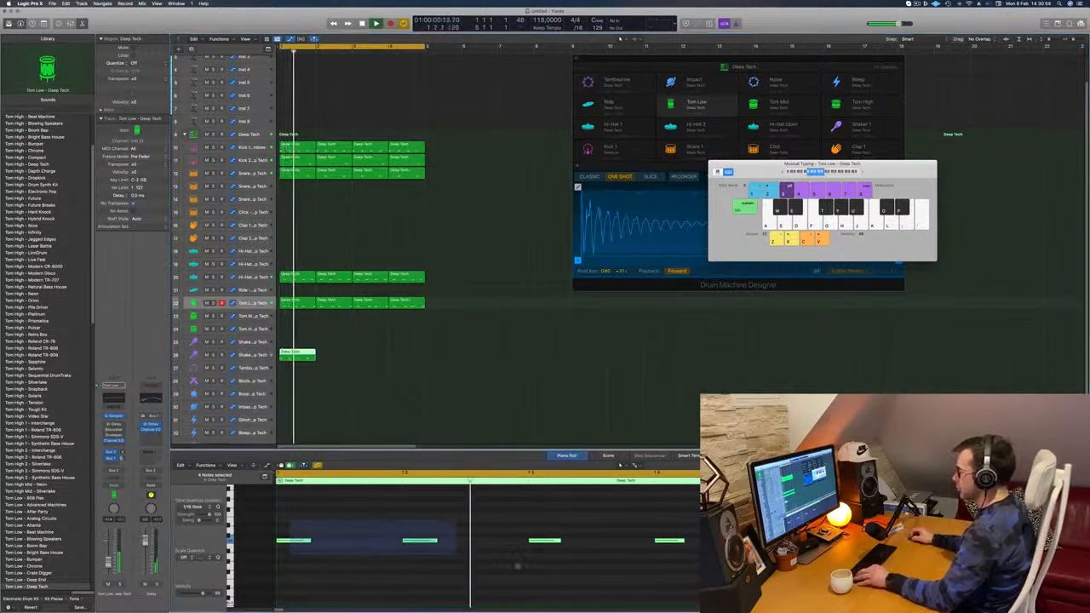
left_click_drag(518, 565, 717, 588)
key("alt+shift+Up")
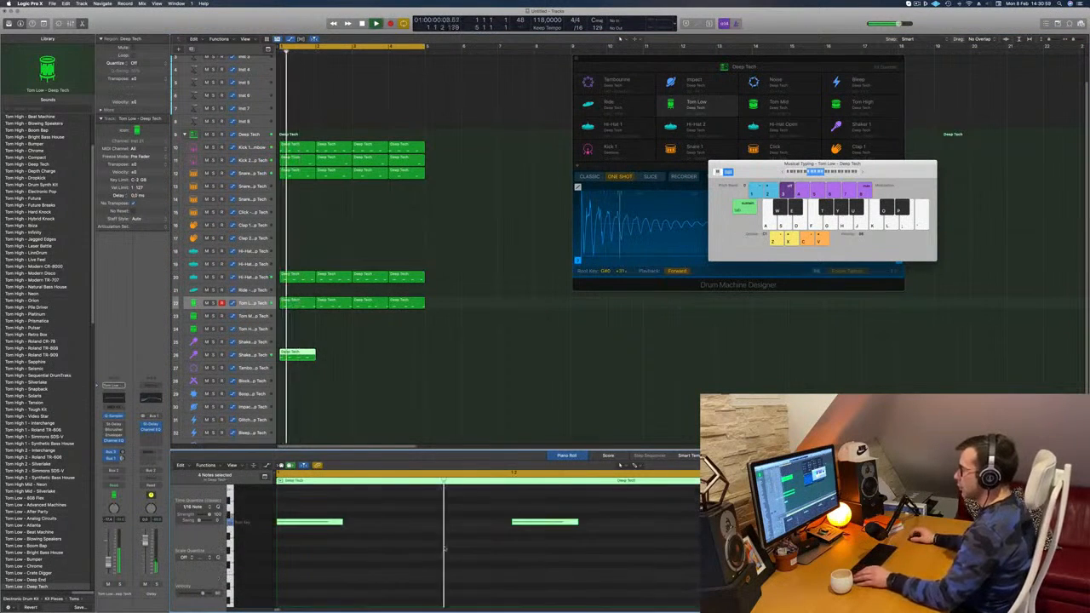
key("super+Left")
key("super+Left")
key("space")
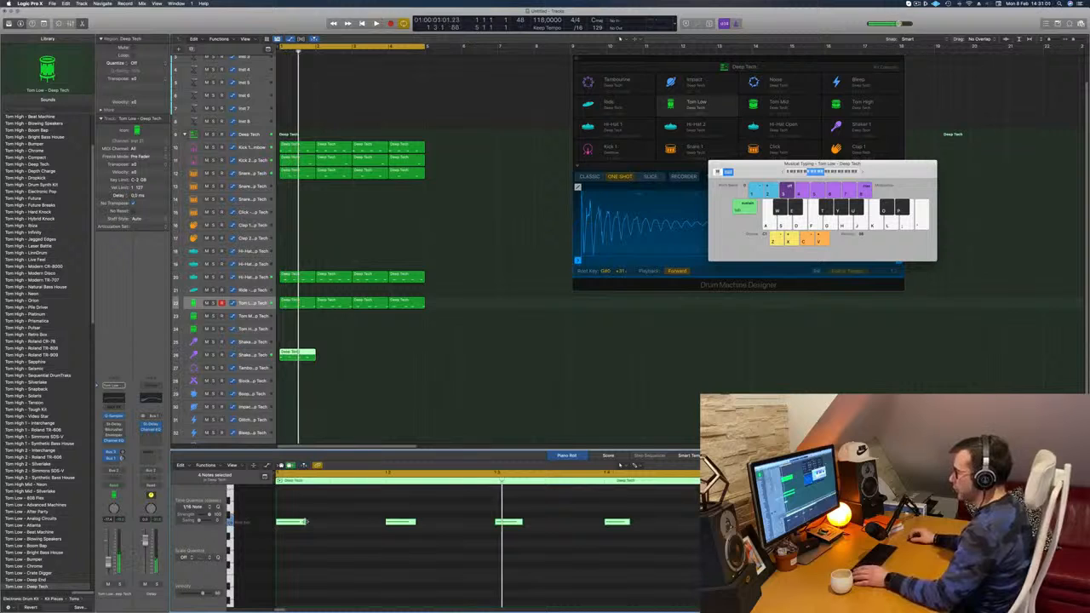
Step: Shorten the four shaker notes and duplicate them to fill every sixteenth of the bar
left_click_drag(289, 525, 317, 526)
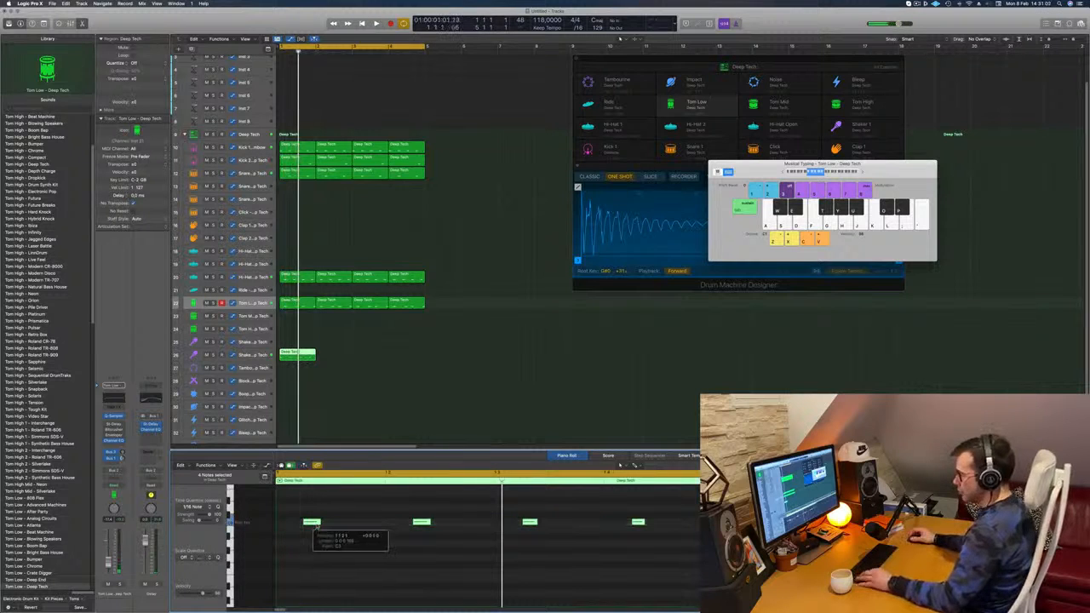
key("super+z")
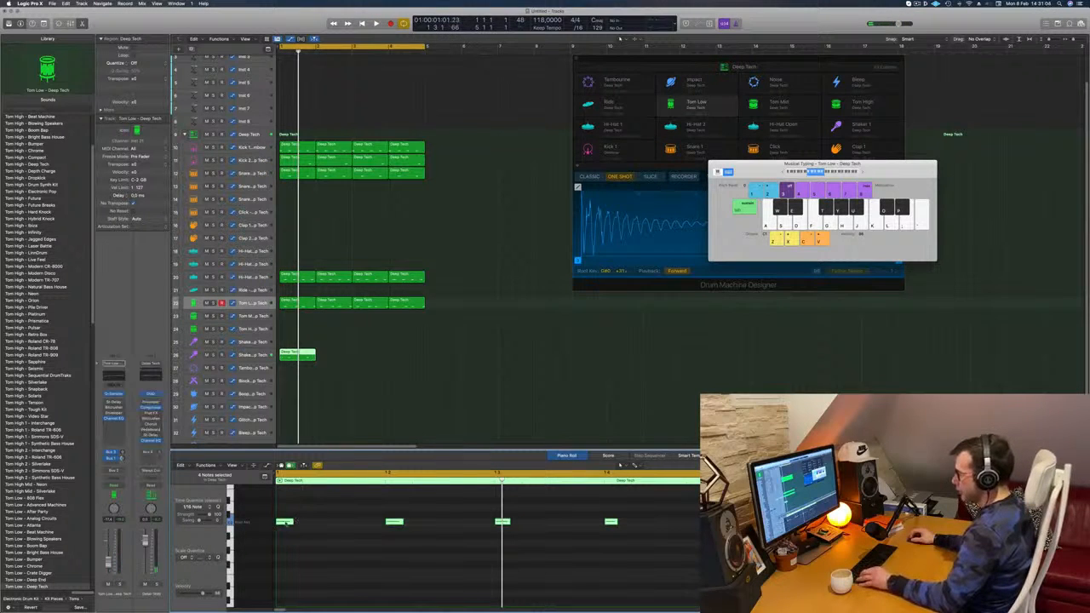
left_click_drag(285, 522, 341, 530)
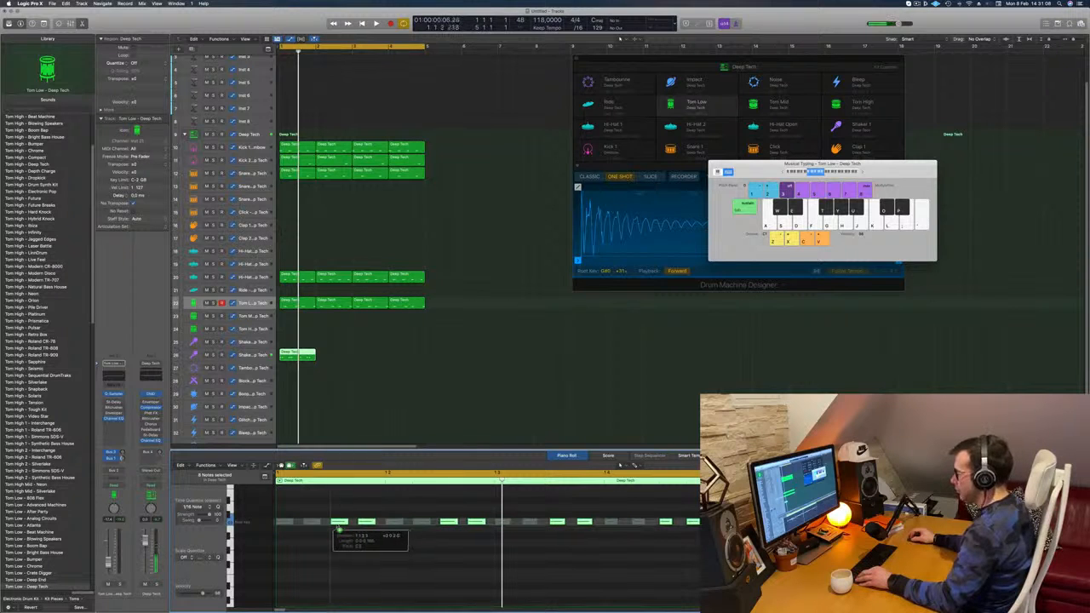
key("Return")
Step: Repeat the Shaker 2 region through bar 4, select its track and play the loop
left_click_drag(298, 352, 371, 357)
left_click(308, 352, "shift")
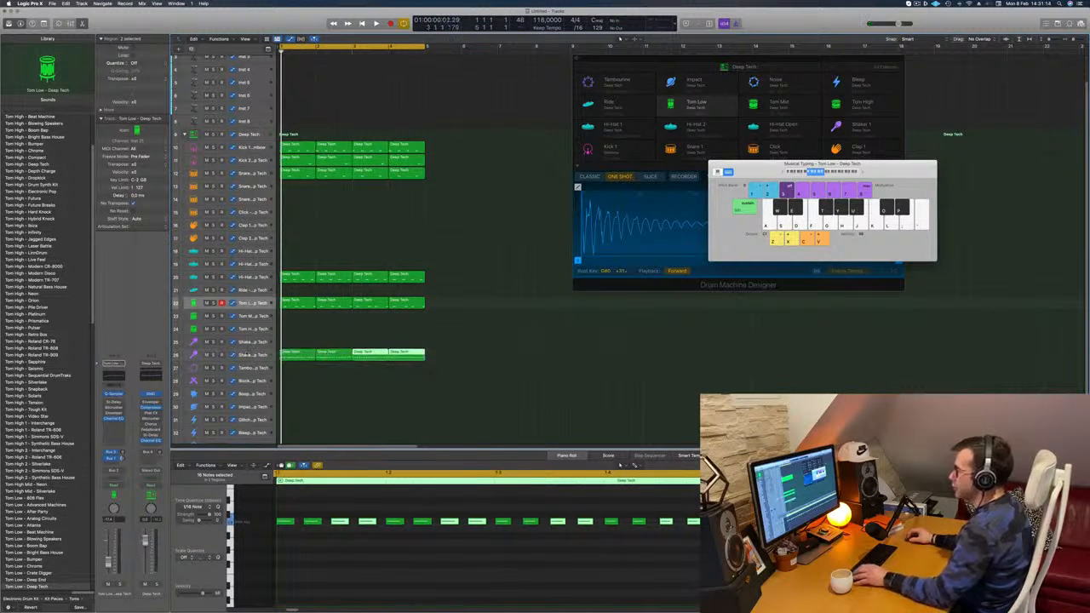
key("space")
left_click(249, 355)
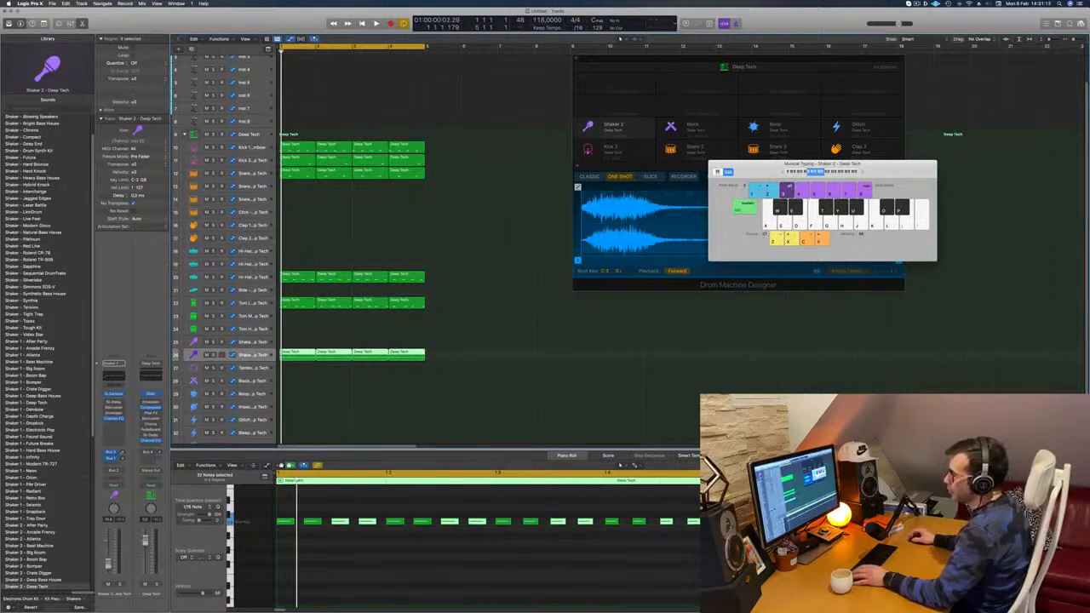
key("space")
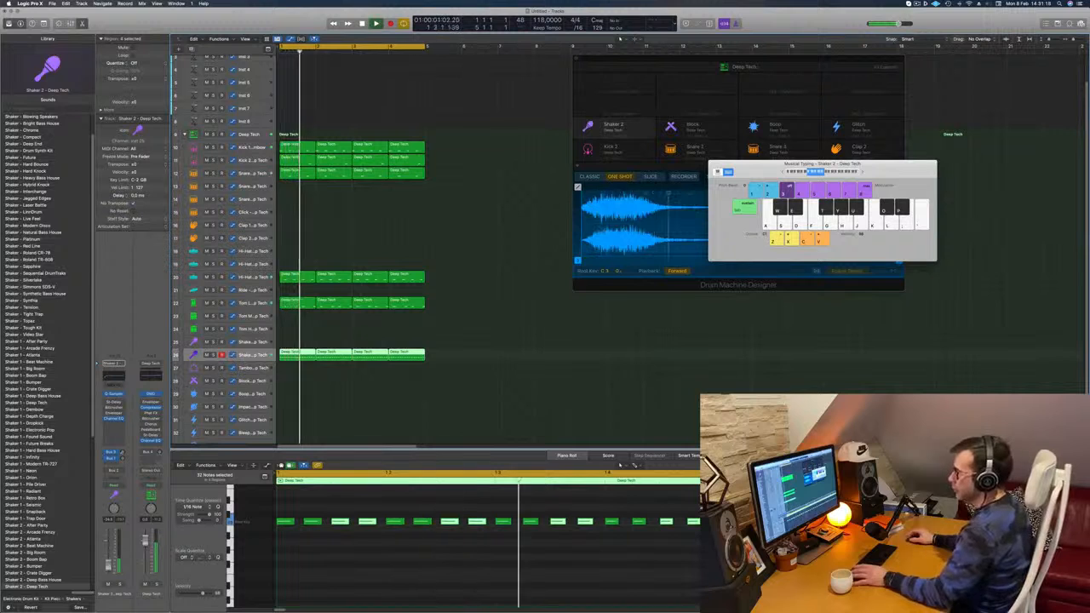
Step: Enable the Stereo Delay on the Shaker 2 track and set its left and right output mix to roughly a quarter each
left_click(112, 402)
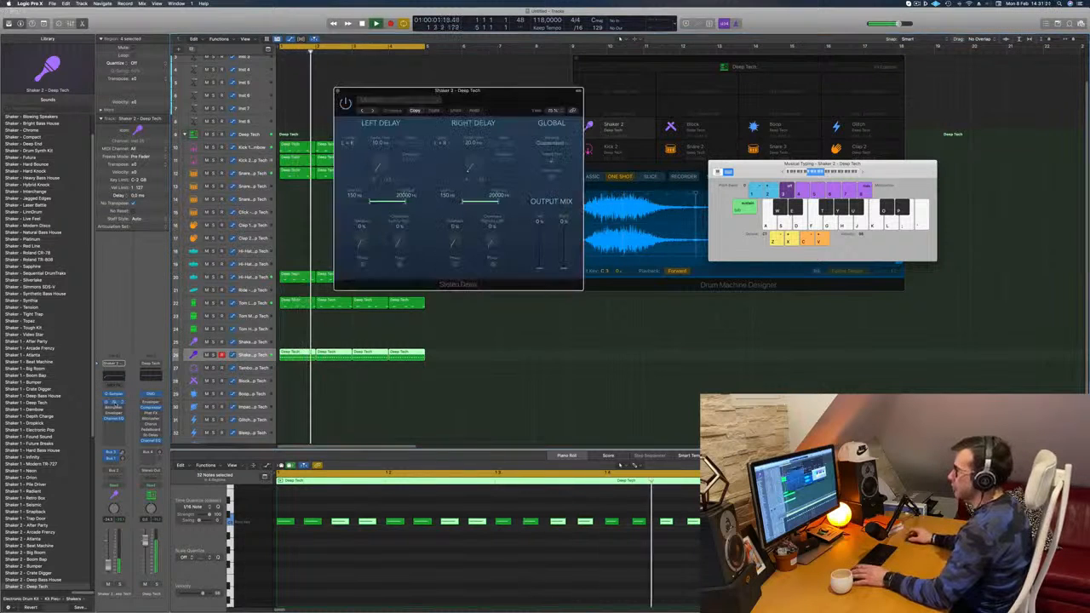
key("space")
key("space")
left_click_drag(540, 268, 540, 223)
key("space")
key("space")
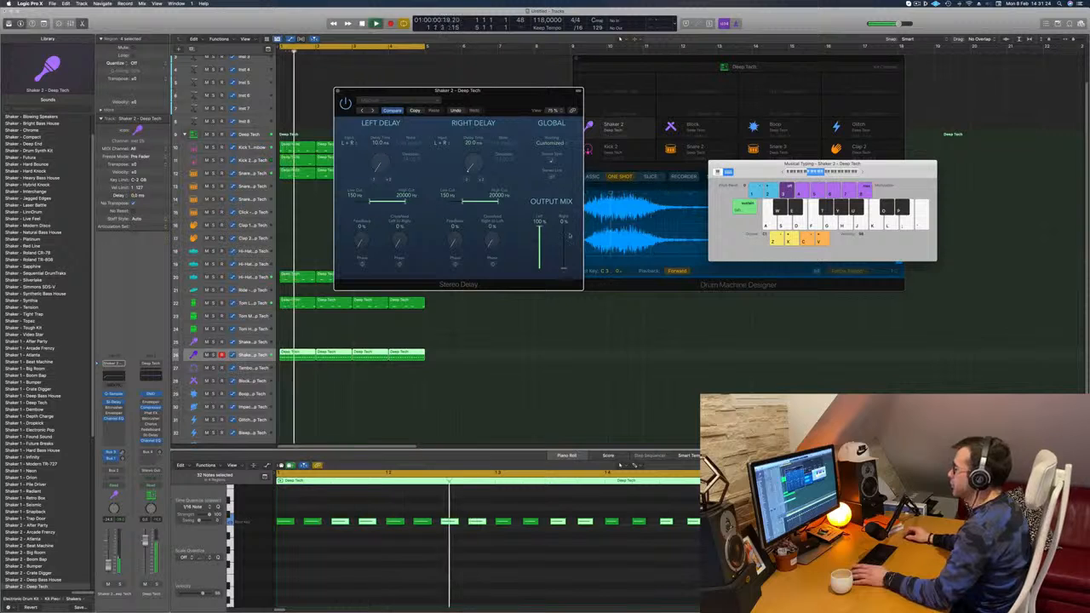
left_click_drag(564, 268, 569, 223)
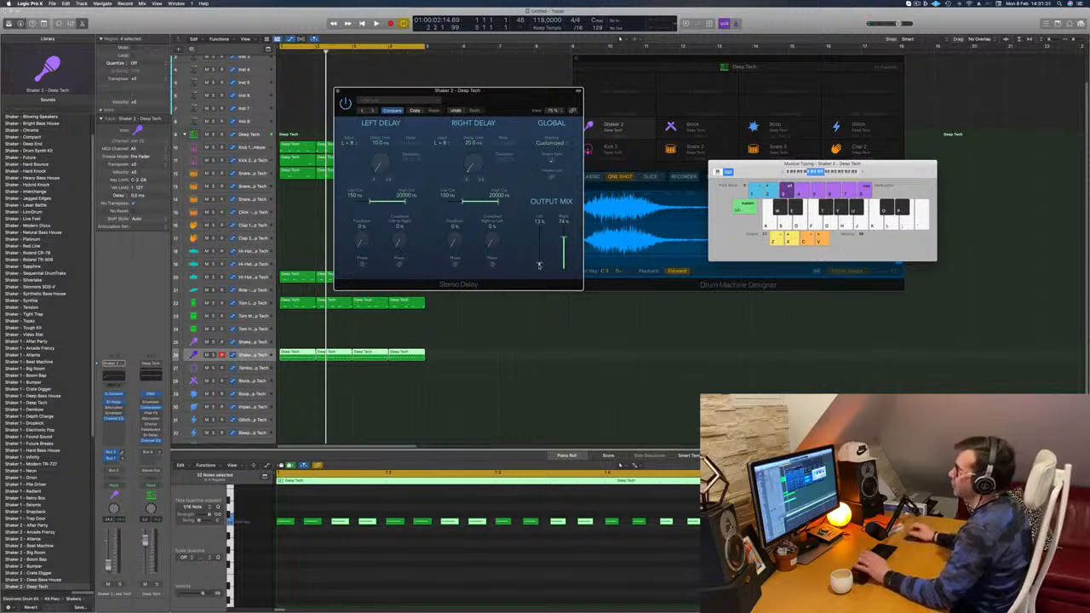
left_click_drag(539, 266, 564, 259)
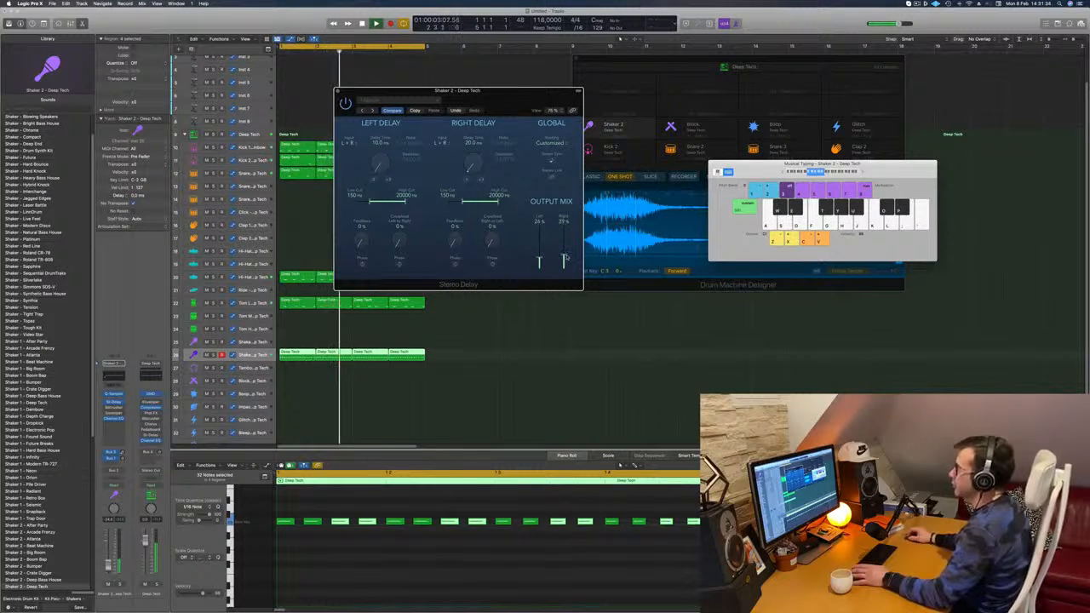
left_click(338, 91)
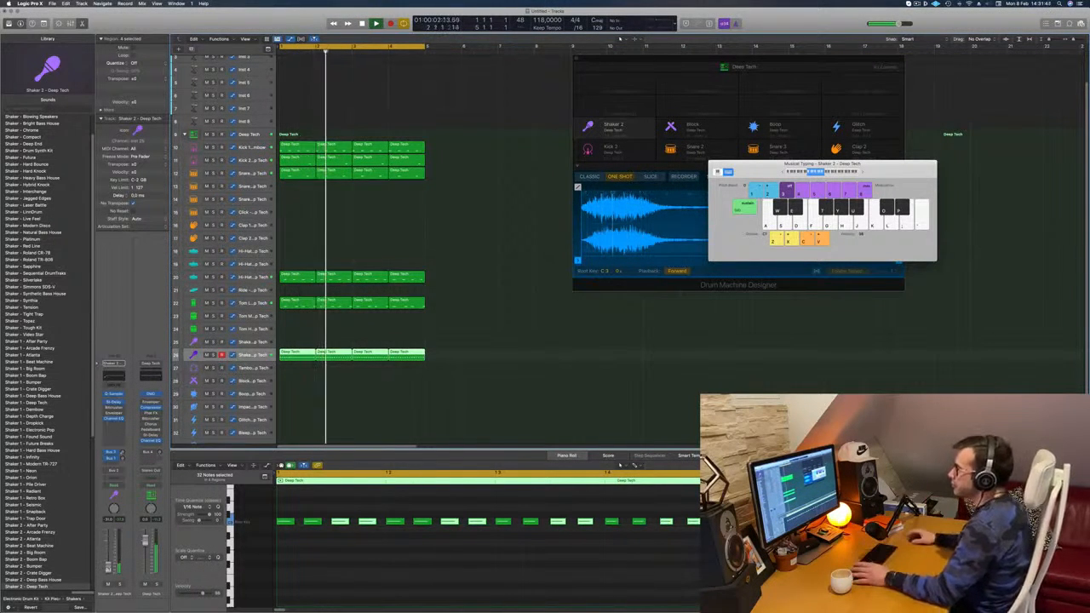
Step: Select the Inst 1 track and open its Alchemy instrument
scroll(363, 246, "up", 3)
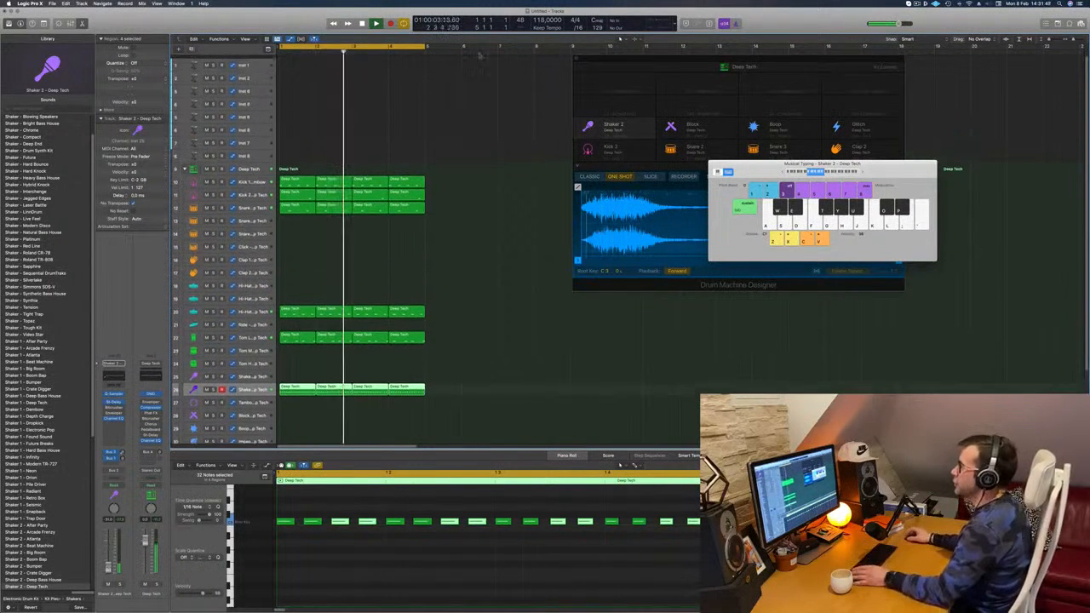
left_click(260, 62)
left_click_drag(257, 68, 257, 87)
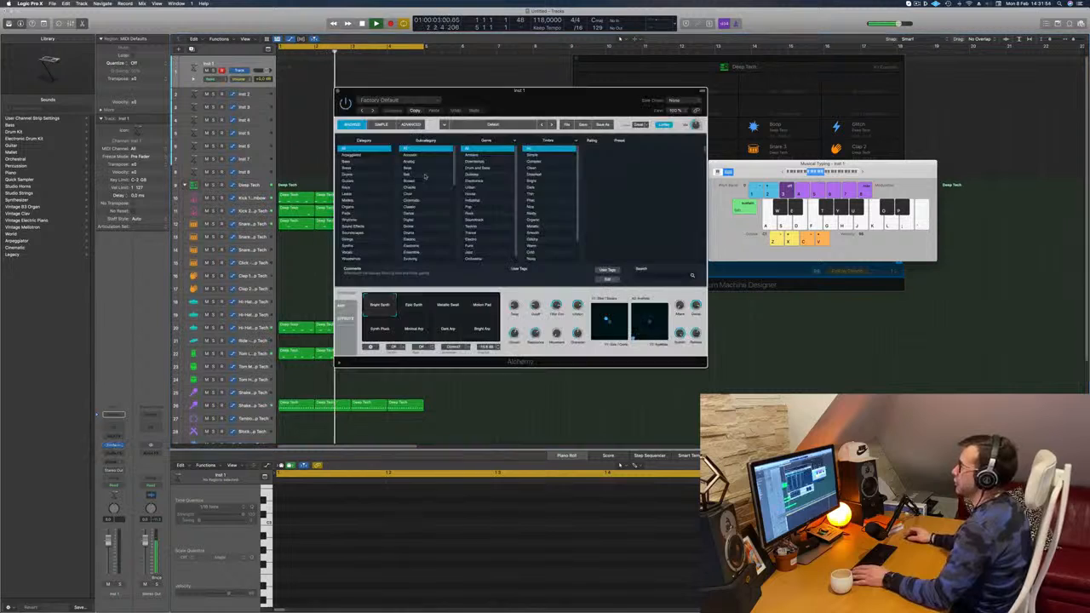
Step: Filter the Alchemy presets to the Bass category and load the Arcane Future preset
left_click_drag(503, 95, 559, 113)
left_click(400, 179)
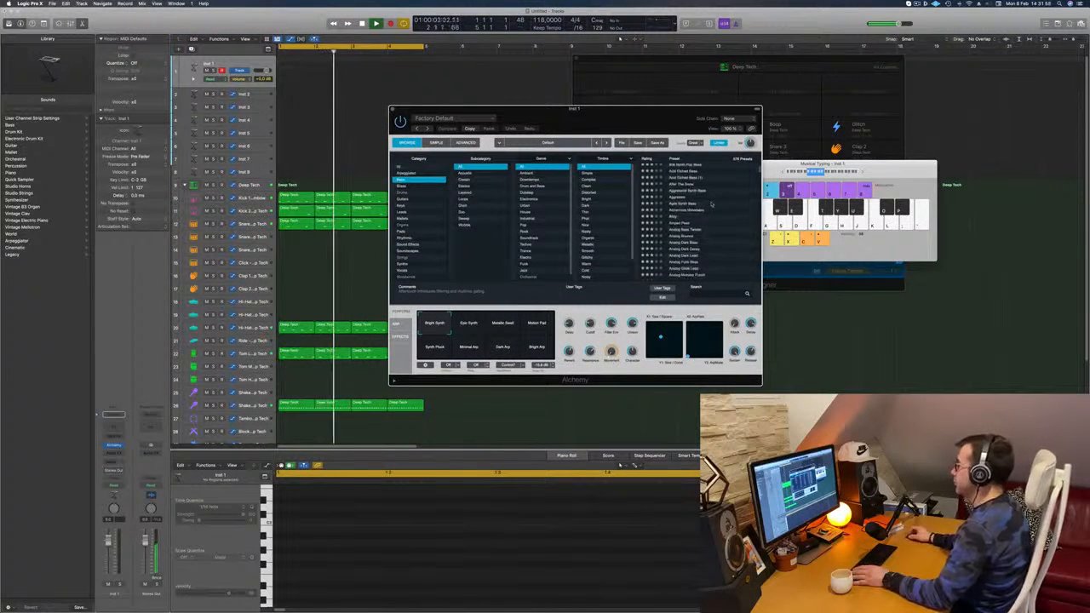
scroll(711, 204, "down", 3)
left_click(690, 212)
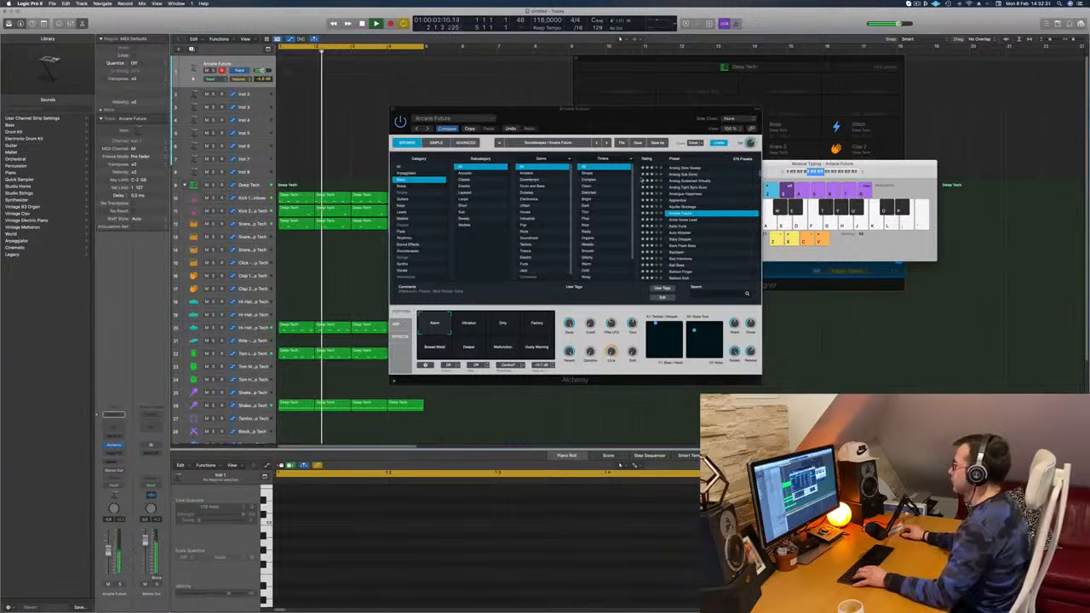
Step: Rearrange the Alchemy and Musical Typing windows, raise the Musical Typing keyboard's octave range and try a note
left_click_drag(634, 122, 639, 224)
left_click_drag(639, 223, 654, 223)
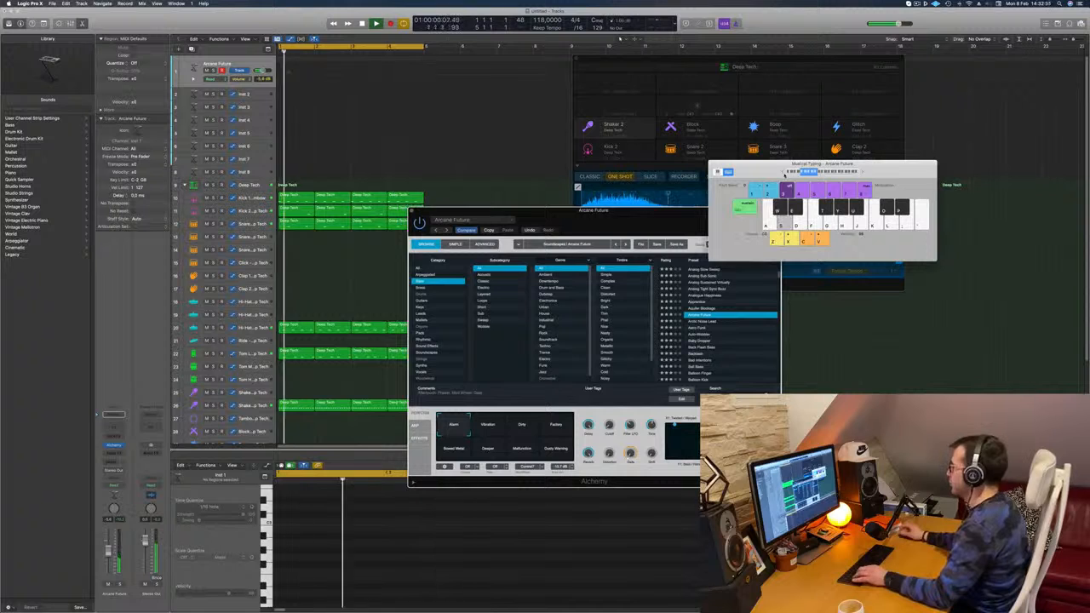
left_click_drag(784, 175, 817, 149)
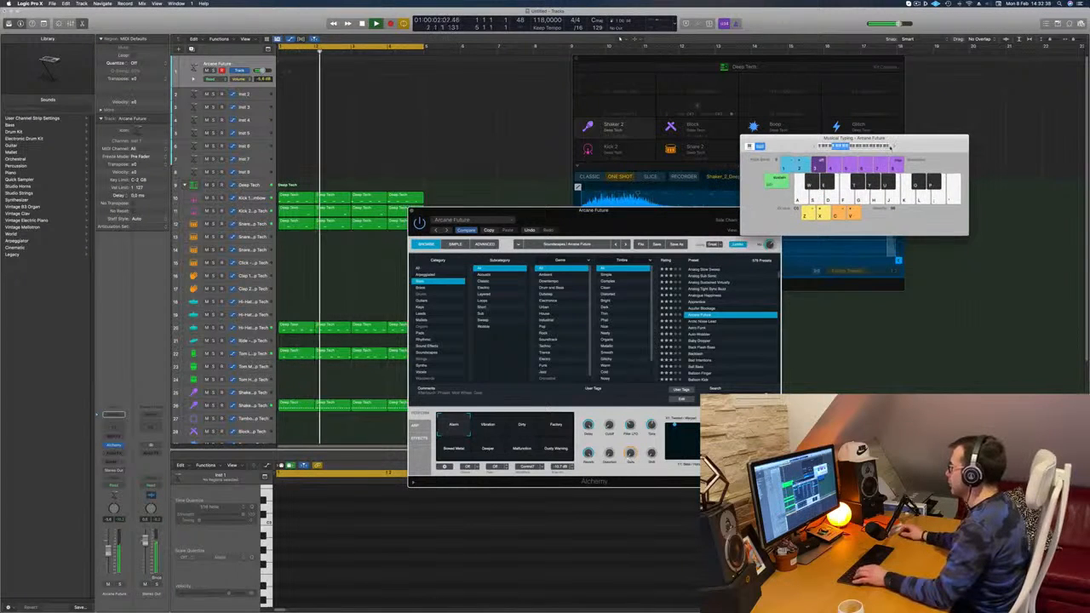
left_click(894, 147)
key("s")
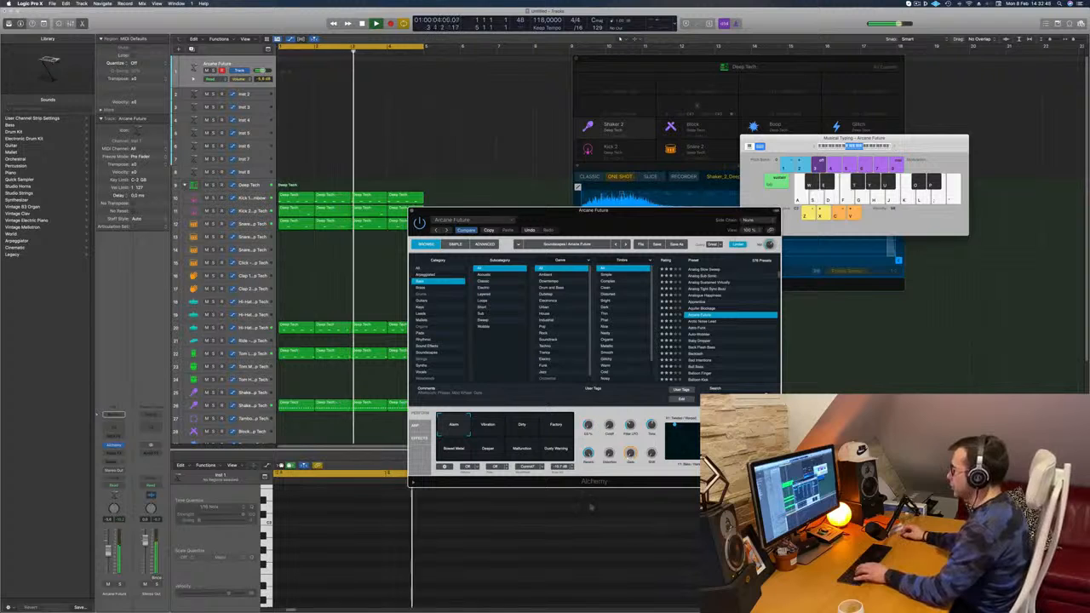
left_click_drag(648, 223, 642, 223)
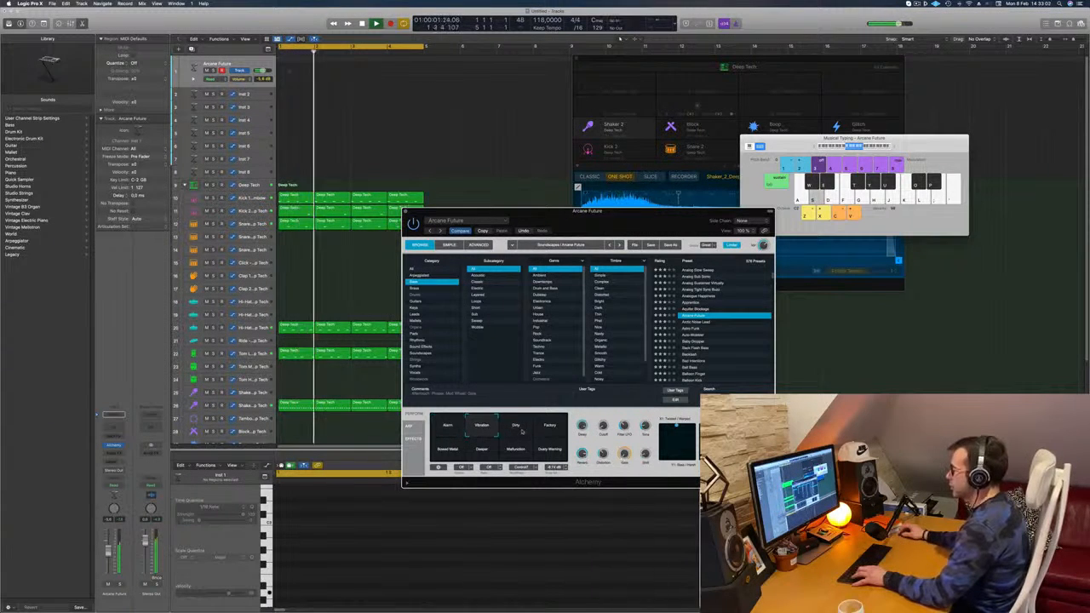
Step: Audition the Dirty, Factory, Bowed Metal, Deeper, Malfunction and Dusty Warning snapshots of Arcane Future, and settle on Factory
left_click(522, 430)
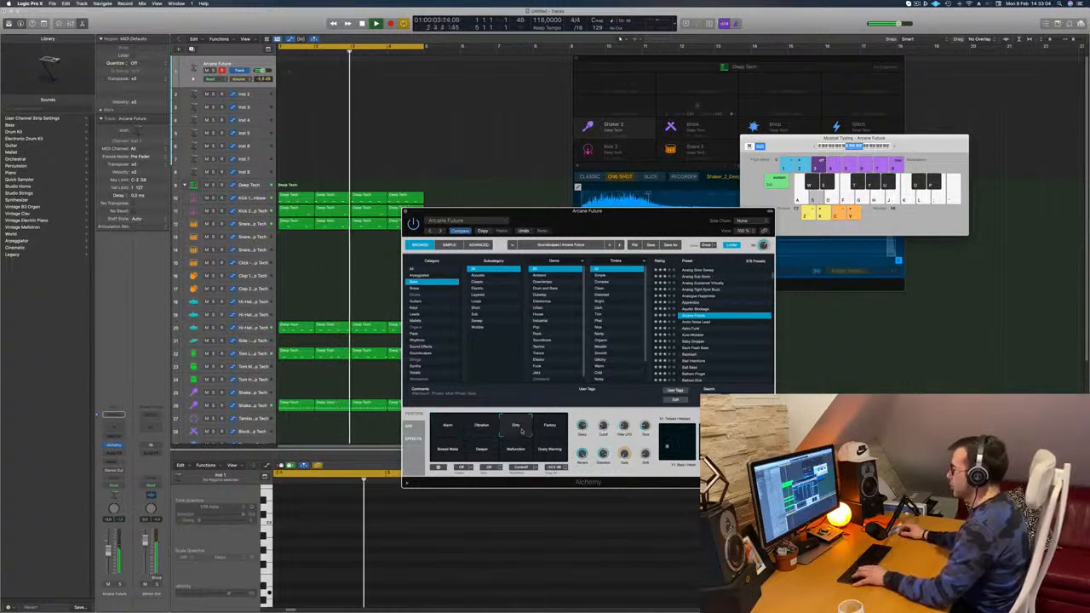
left_click(546, 432)
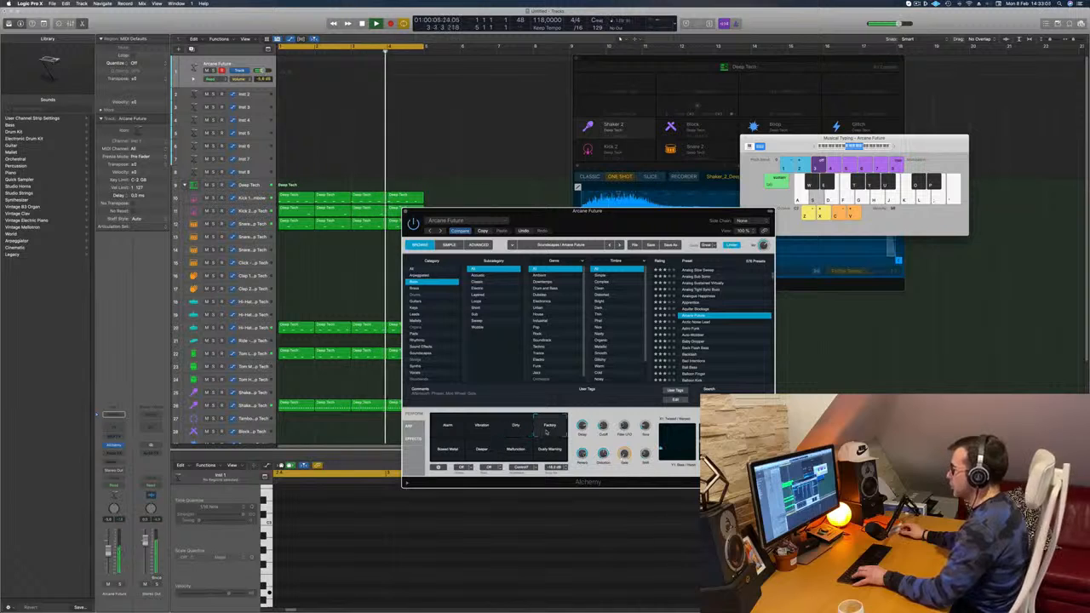
left_click(447, 449)
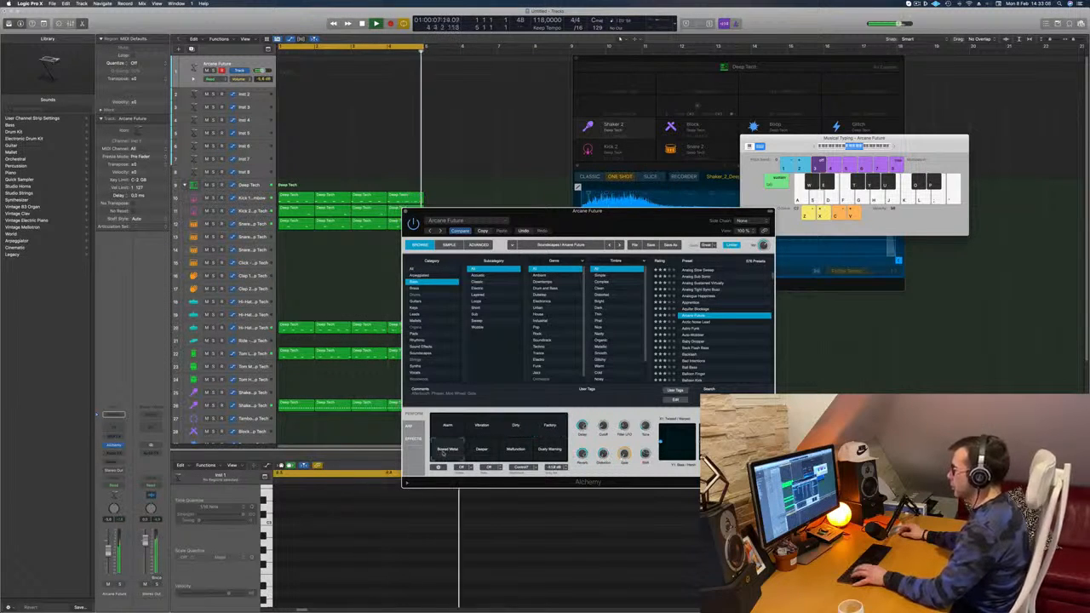
left_click(482, 449)
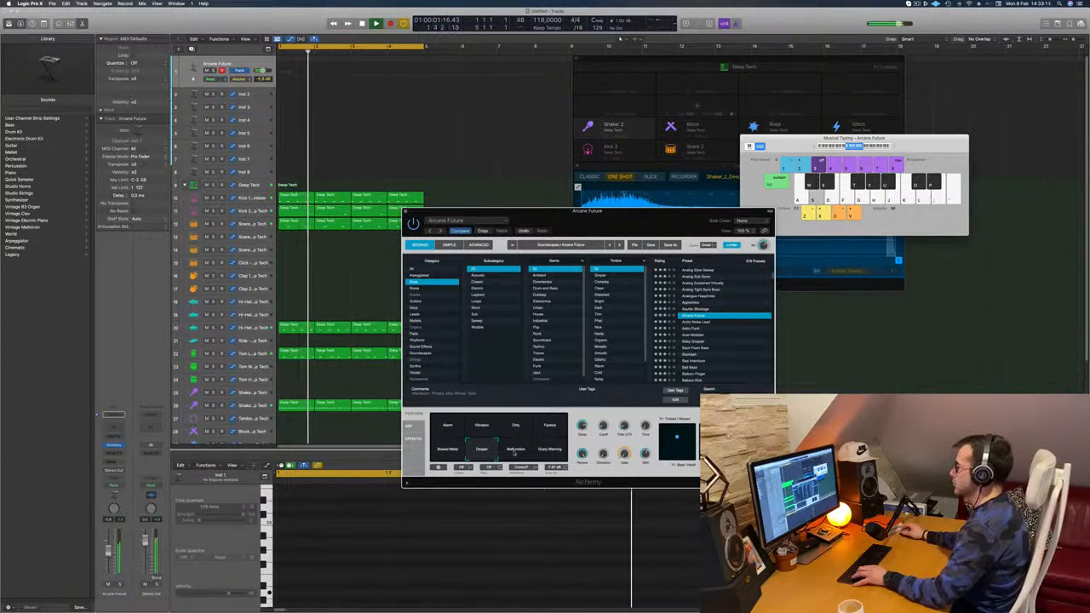
left_click(526, 452)
left_click(548, 452)
left_click(552, 424)
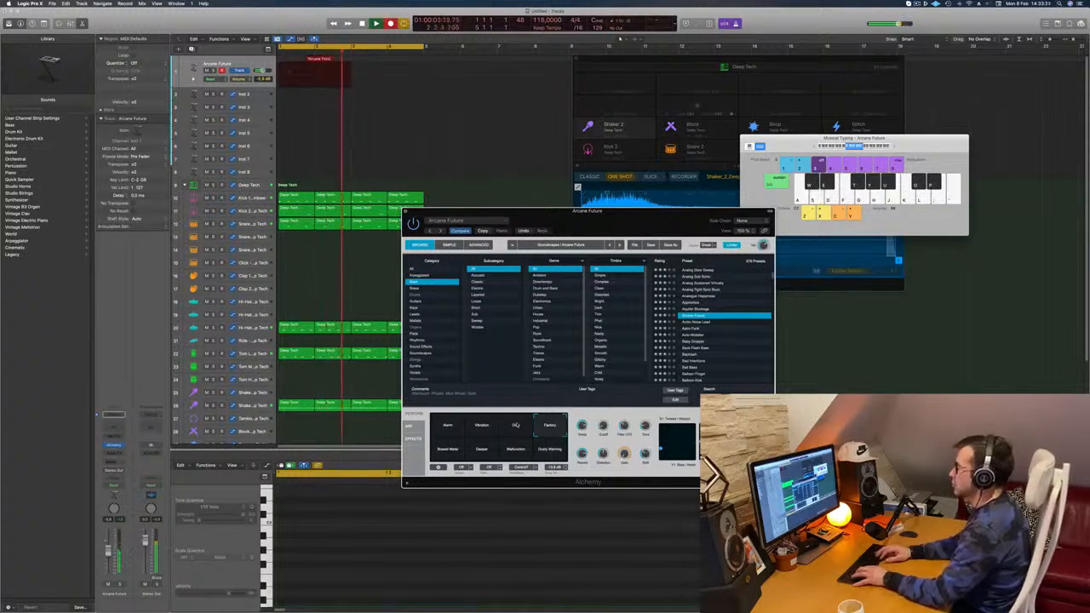
Step: Record a sustained-note part on the Arcane Future track and move the recorded region to start at bar 1
key("a")
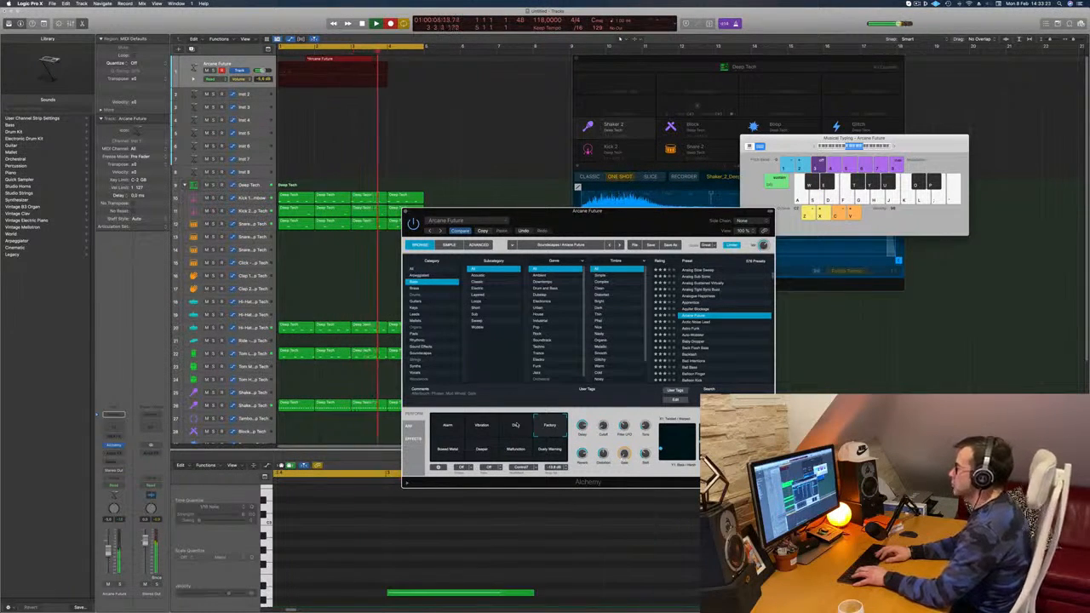
key("space")
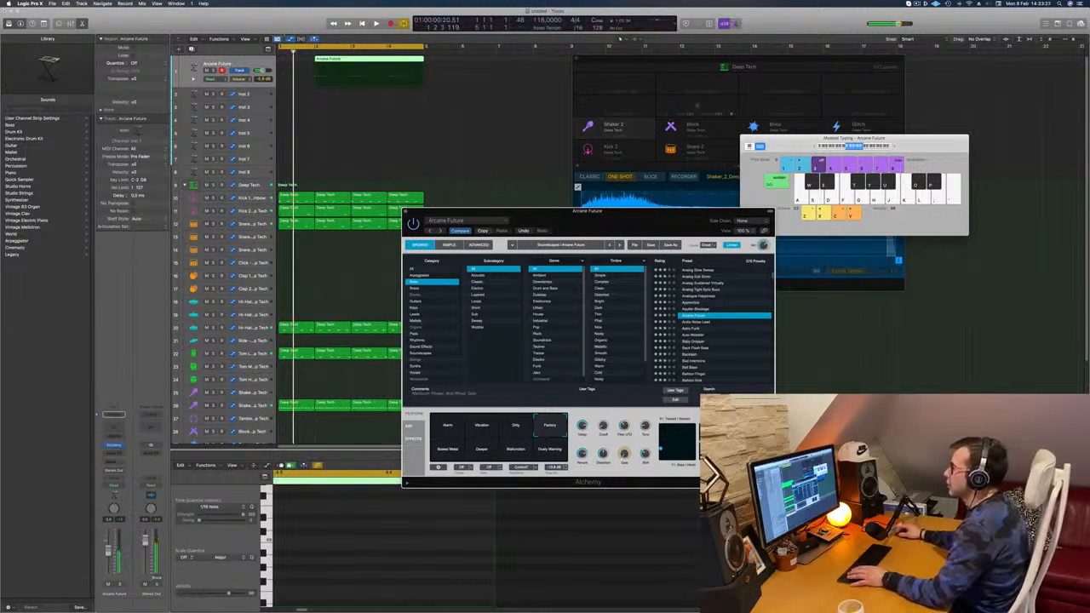
left_click_drag(340, 58, 317, 58)
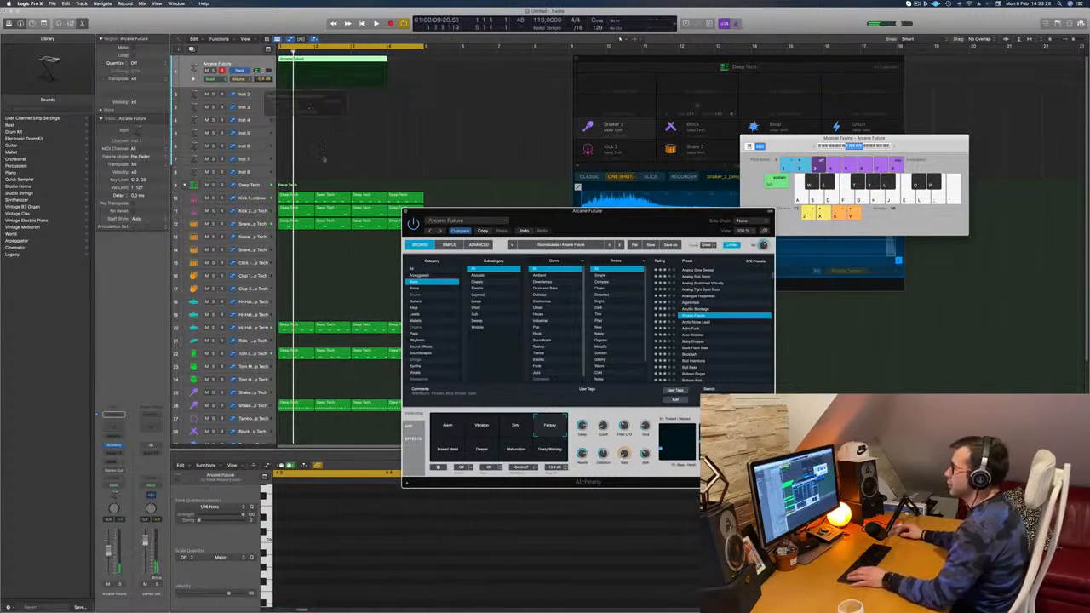
key("space")
key("e")
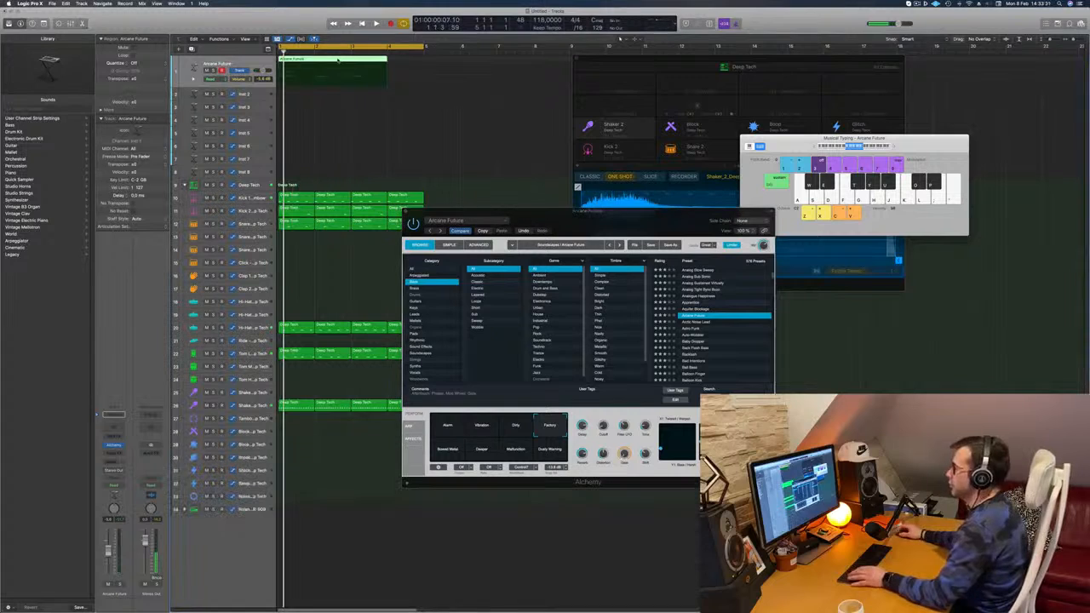
Step: Split the Arcane Future region at bar 3, splitting the notes that cross the cut
key("super+t")
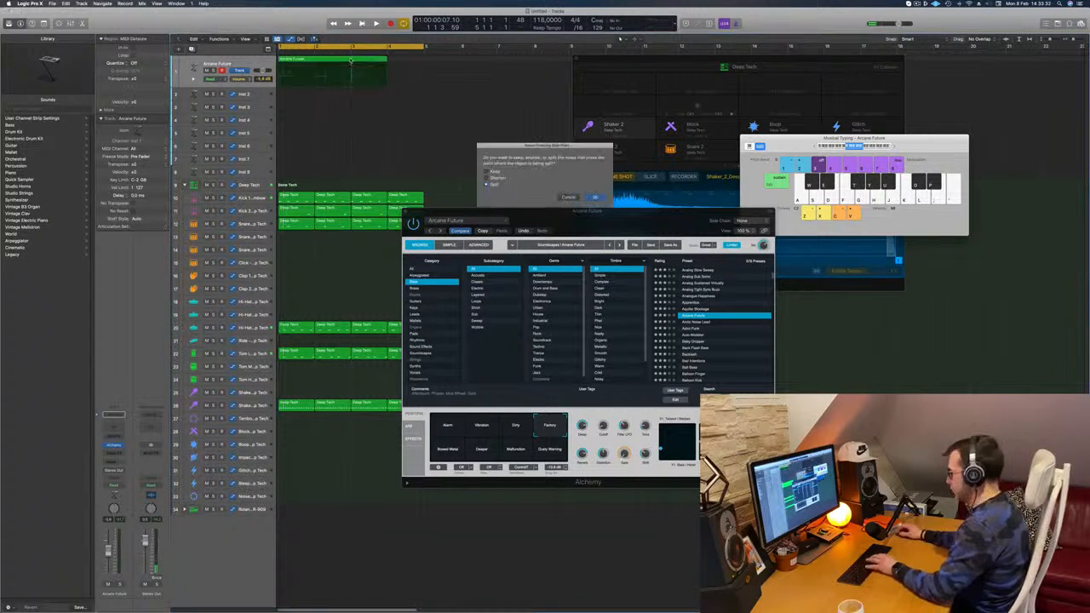
key("Return")
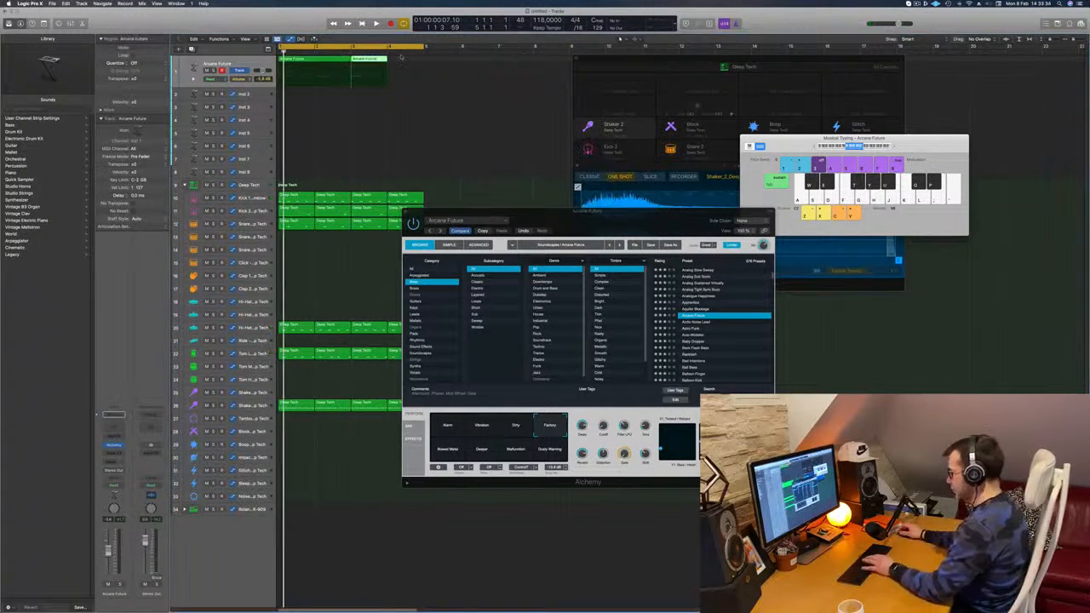
double_click(314, 64)
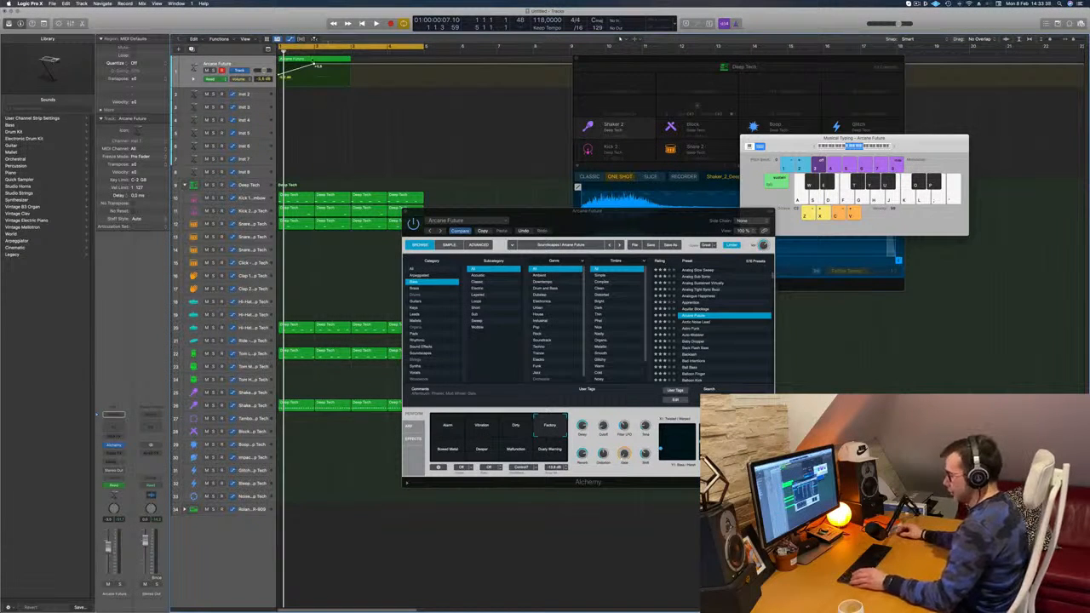
key("super+z")
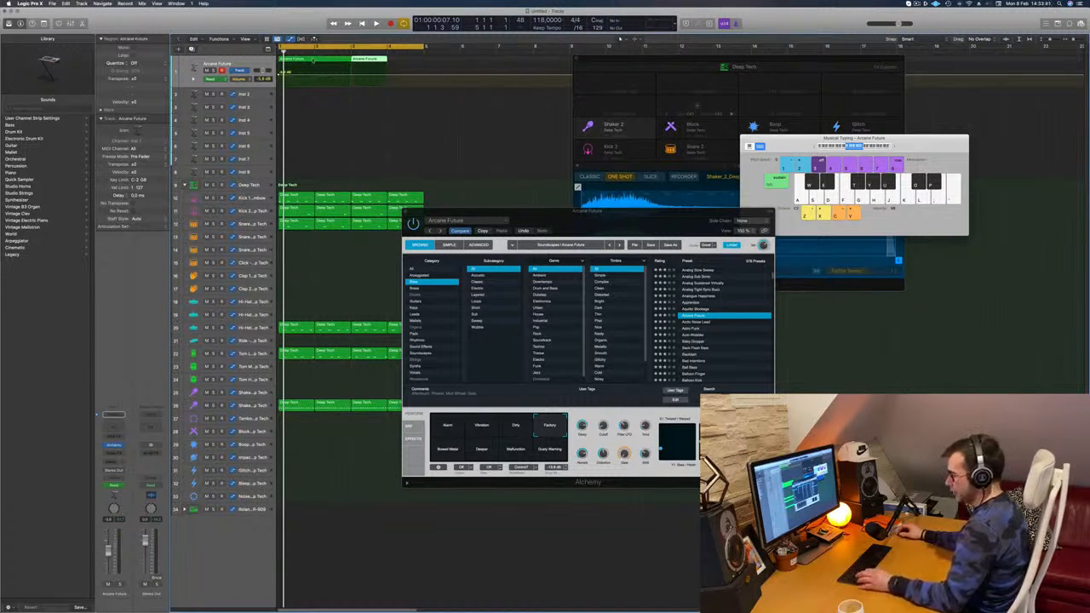
key("super+z")
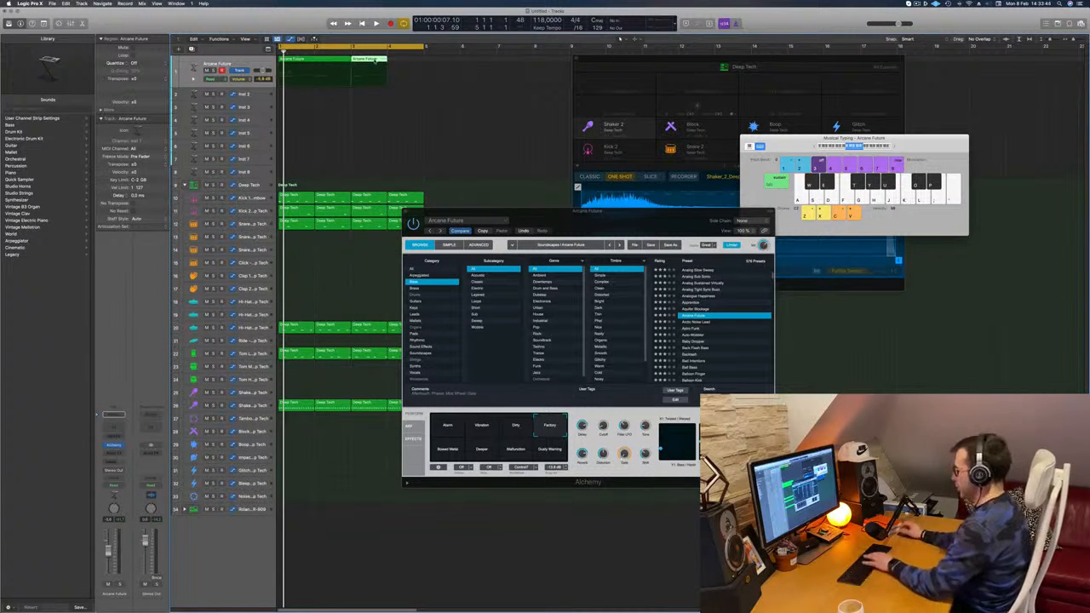
Step: Delete the split-off piece after bar 3 and play the remaining two-bar region with its notes open in the Piano Roll
left_click(323, 47)
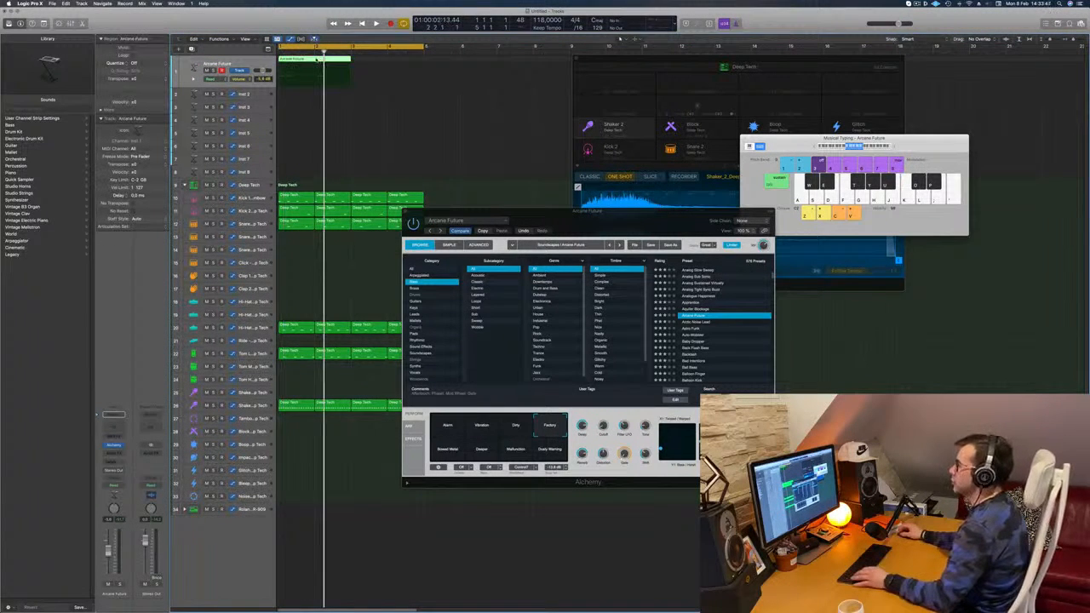
key("p")
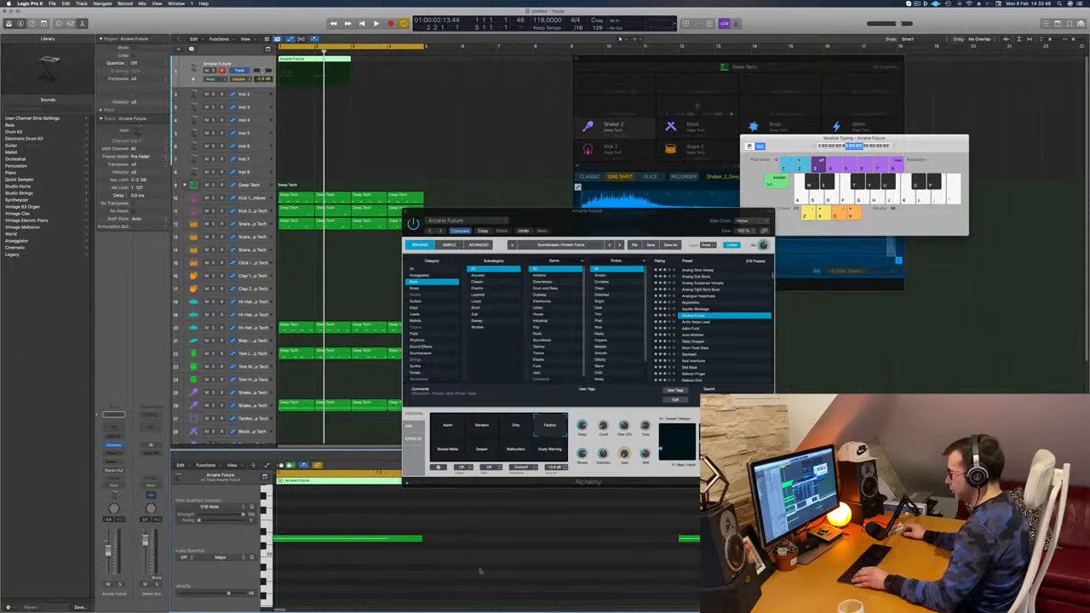
key("space")
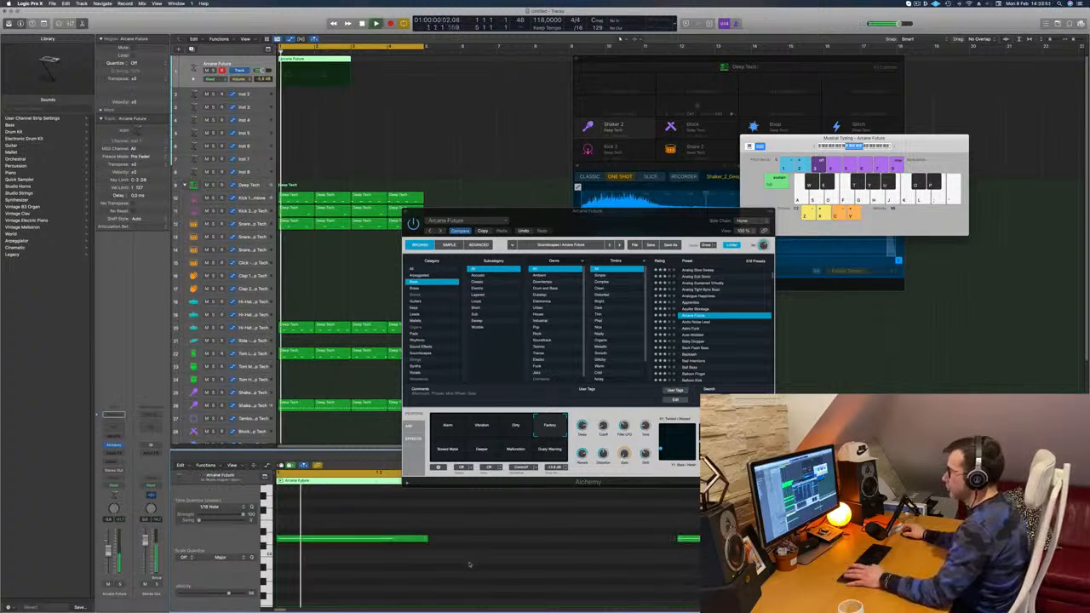
Step: Shape the Factory snapshot's sound with Alchemy's performance knobs and both XY pads while the loop plays
left_click_drag(588, 229, 644, 126)
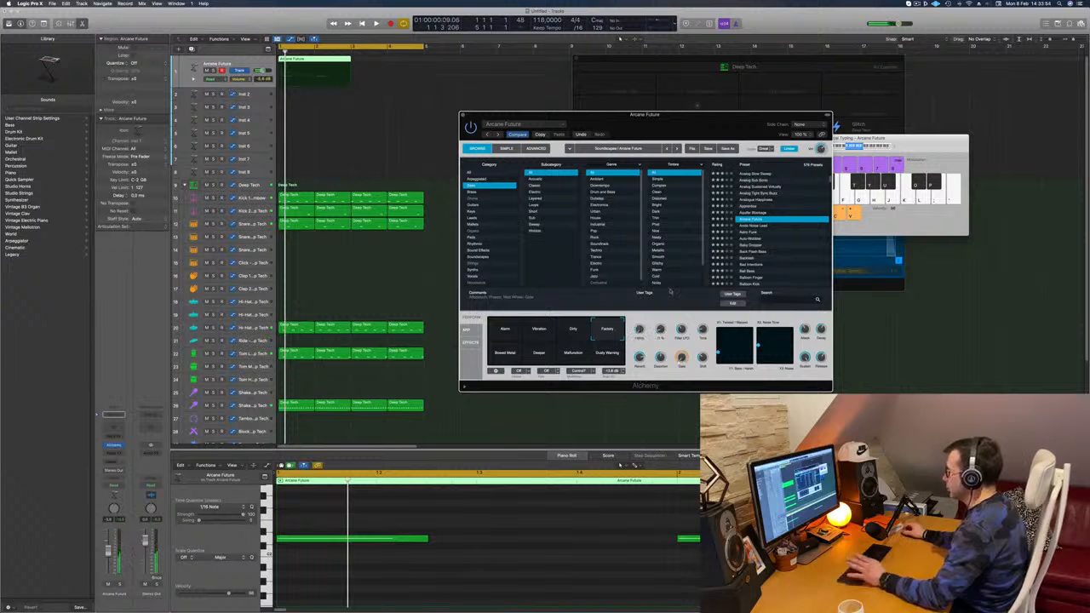
left_click_drag(700, 134, 662, 120)
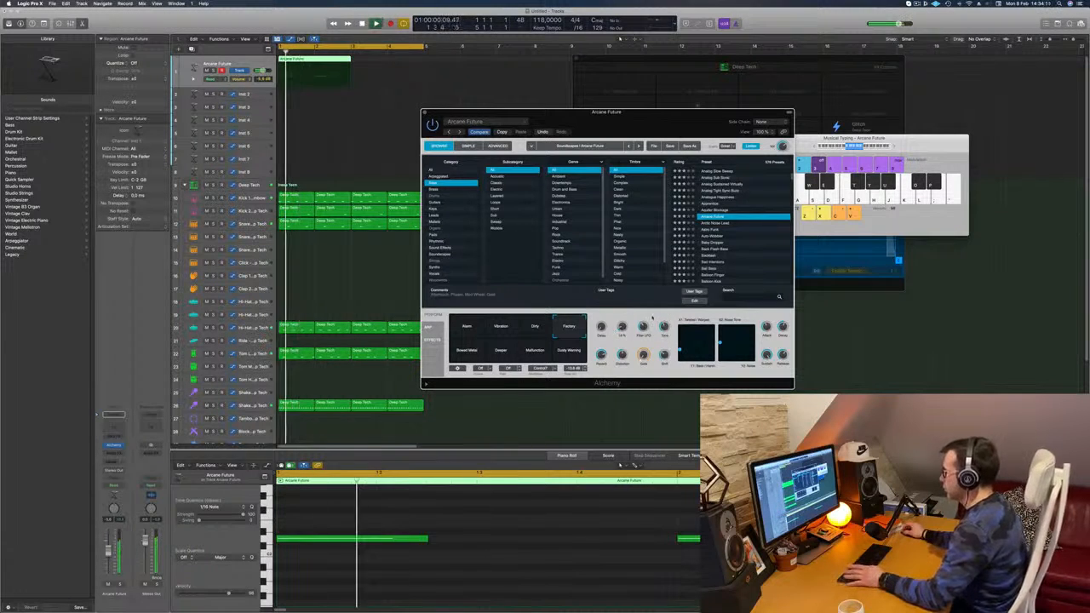
left_click_drag(636, 123, 649, 151)
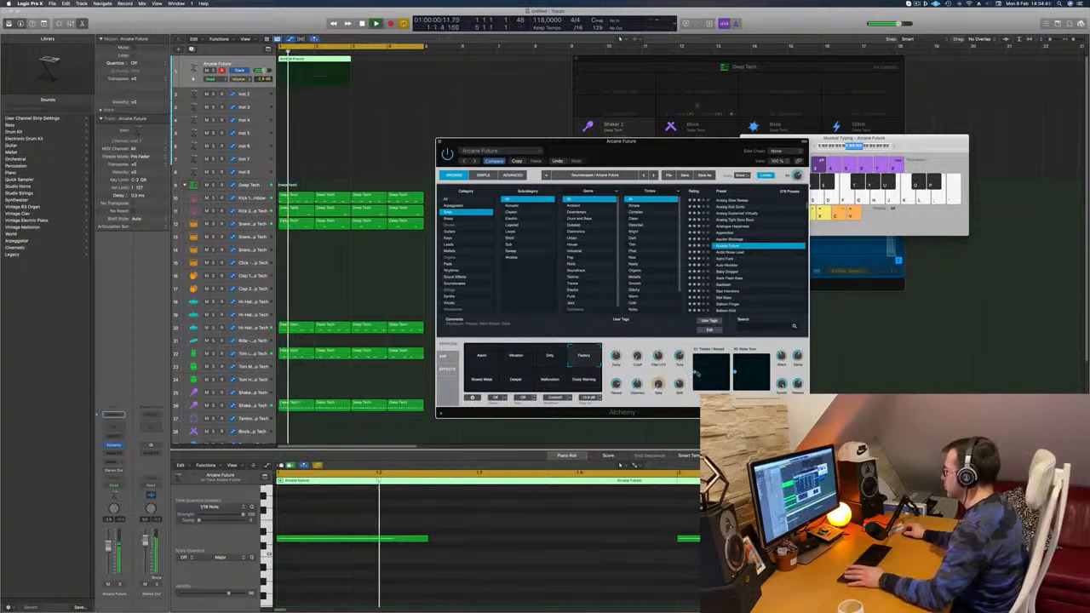
key("Return")
key("Return")
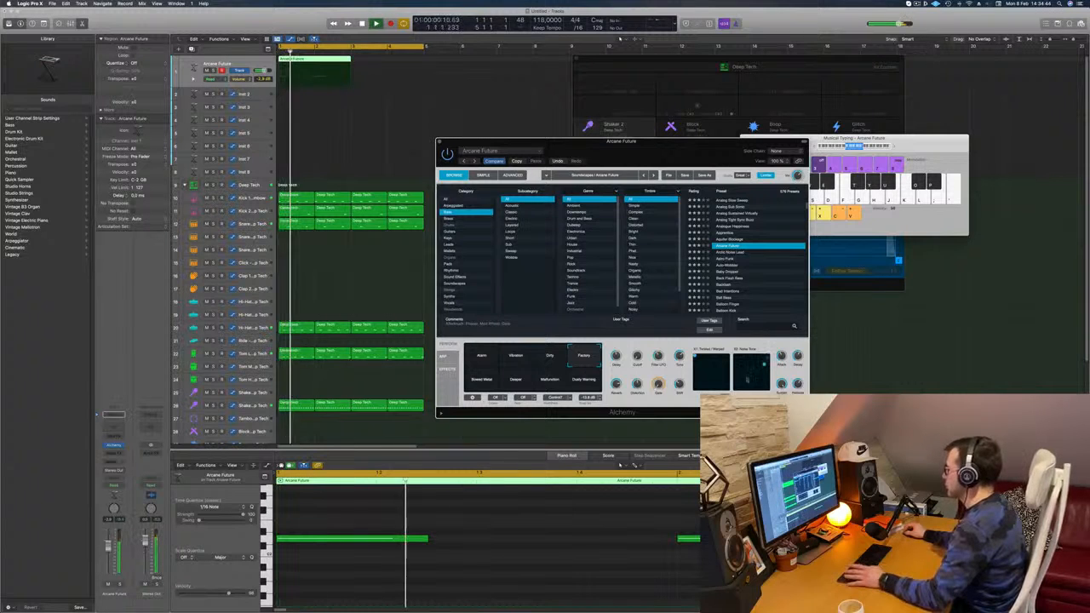
key("Return")
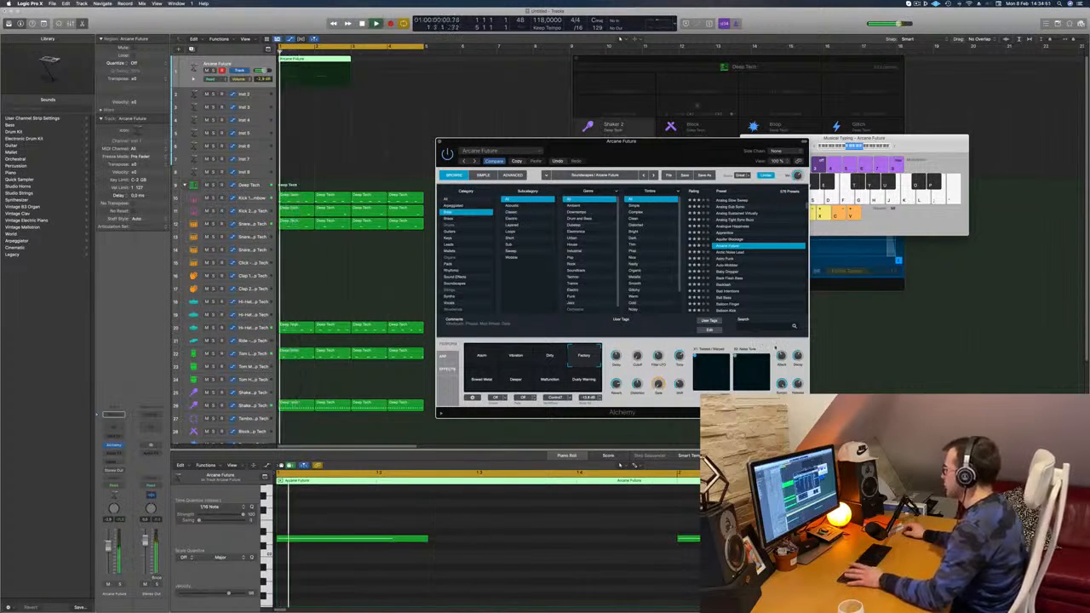
Step: Move the Alchemy window clear of the arrangement and copy the two-bar Arcane Future region to bars 3 and 4
left_click_drag(734, 155, 816, 161)
key("Return")
left_click_drag(325, 61, 398, 66)
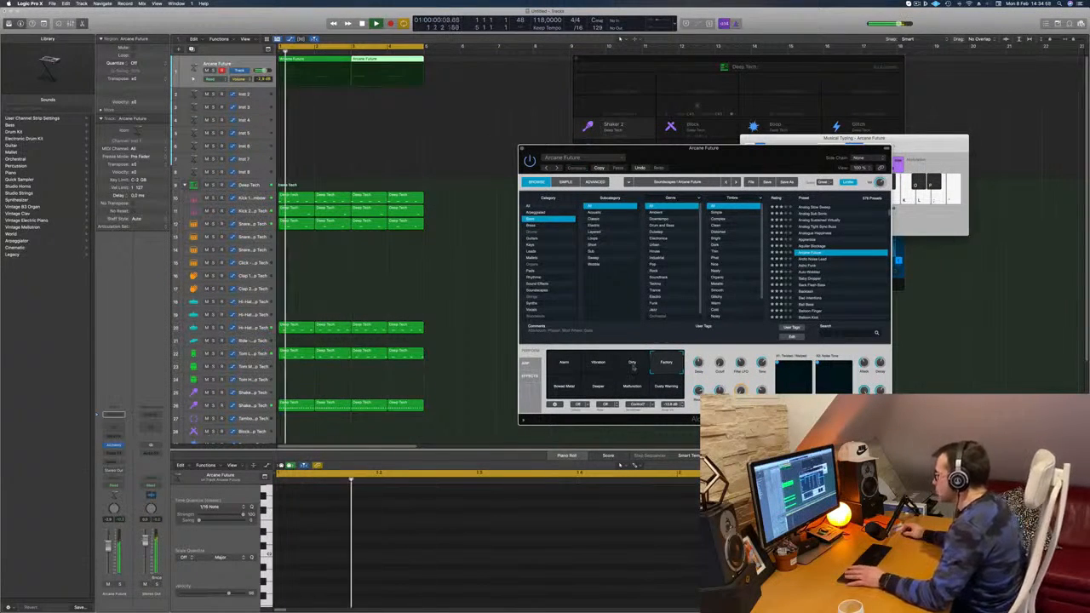
Step: Copy the Alchemy settings, then switch to the Dirty snapshot and adjust its cutoff and XY pads, closing Alchemy when done
left_click(598, 167)
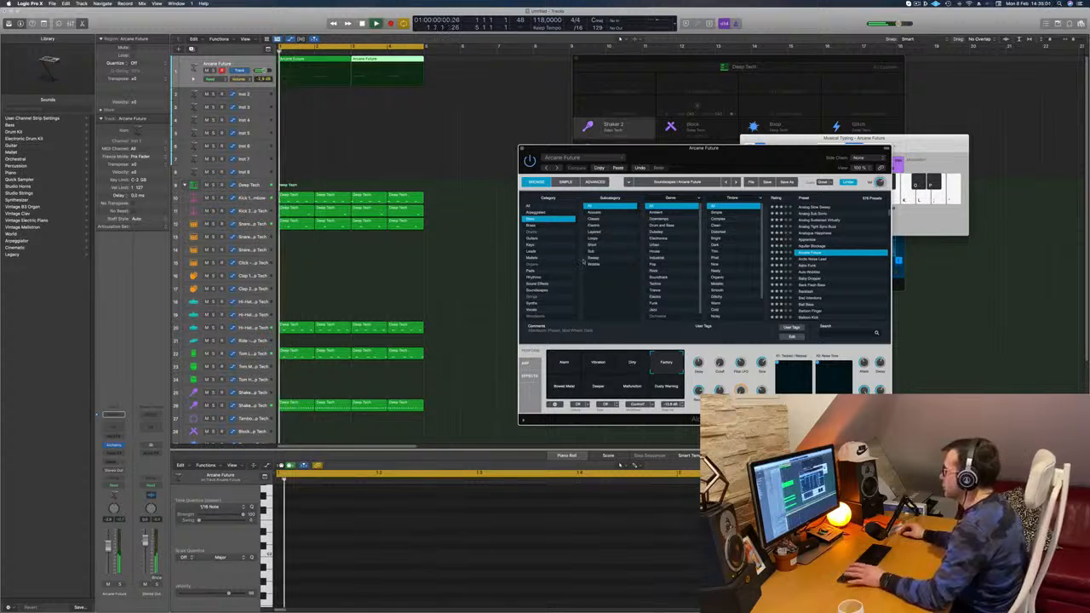
left_click(630, 365)
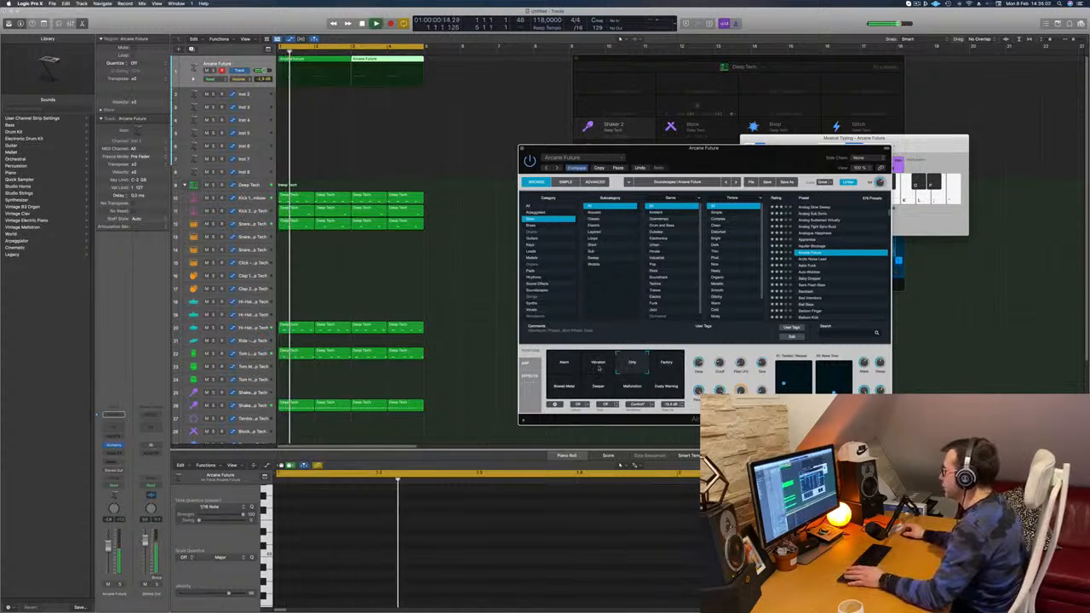
left_click_drag(756, 158, 723, 133)
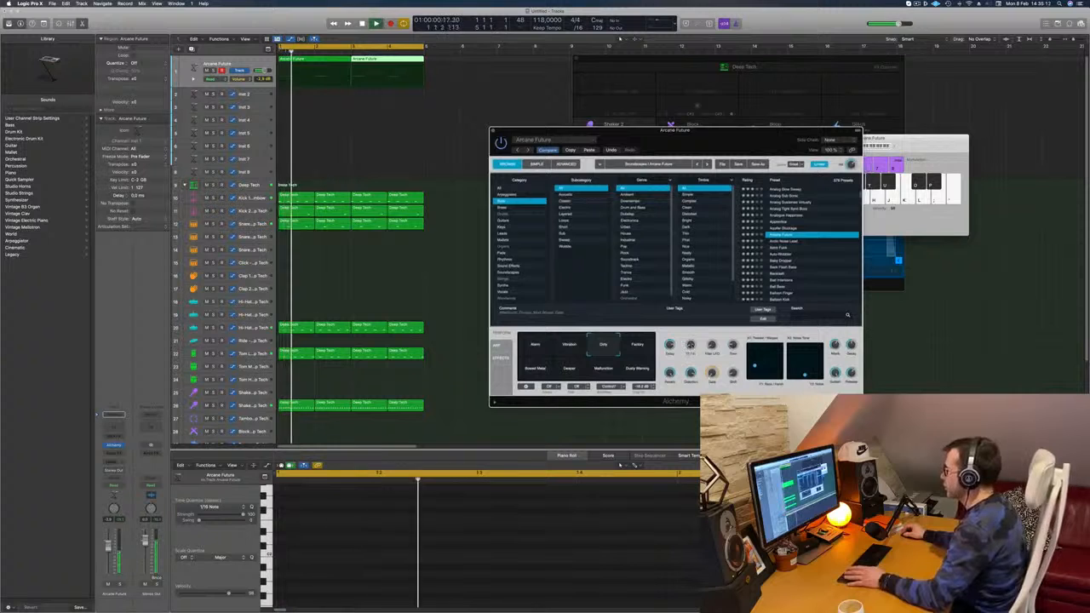
left_click_drag(613, 131, 733, 121)
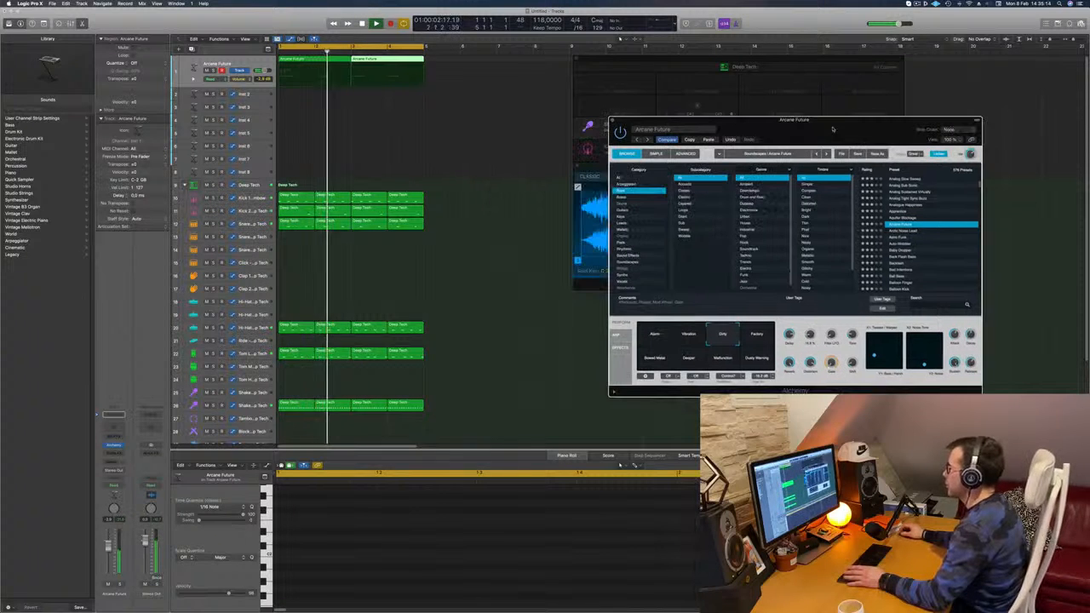
left_click(611, 120)
key("space")
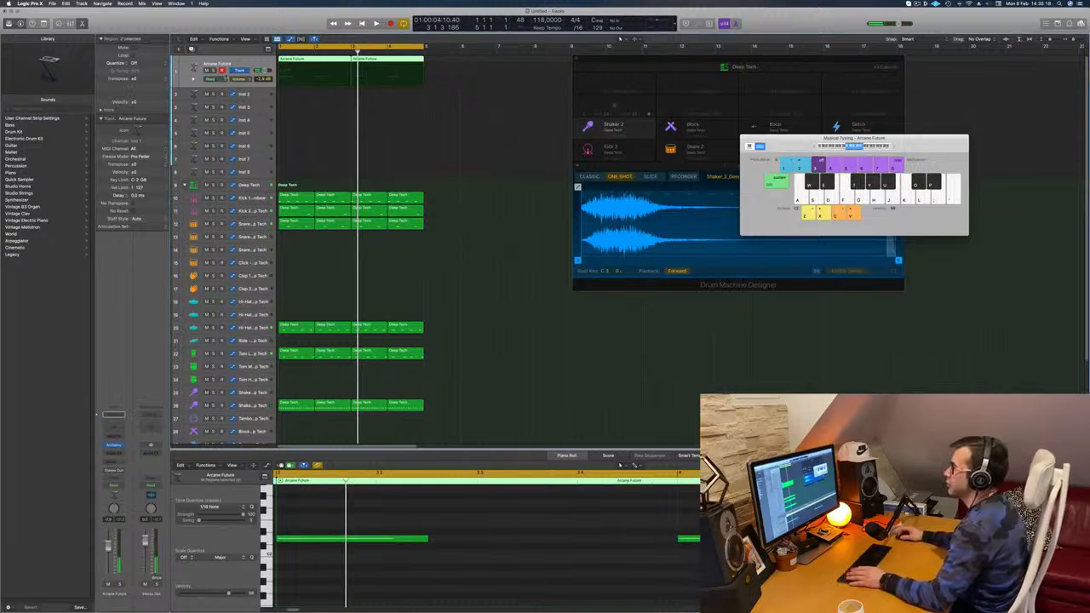
Step: Duplicate the Arcane Future track with its settings and copy both of its regions onto the new track
key("super+d")
left_click(316, 64)
left_click_drag(309, 69, 308, 101)
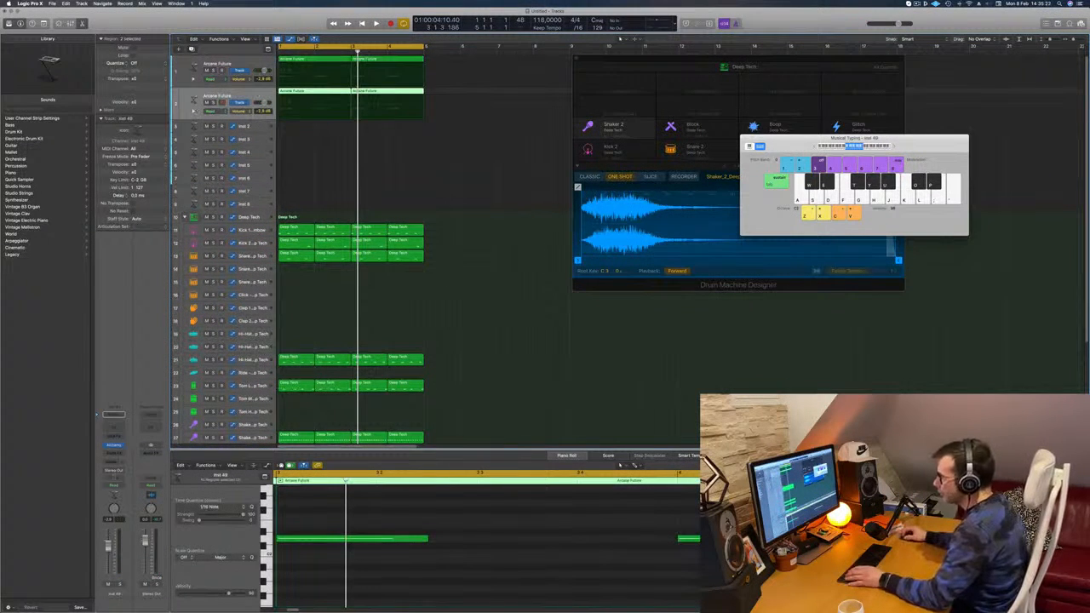
Step: Load the 808 Bass preset in Alchemy on the second Arcane Future track, audition it in the loop, and close the plug-in
left_click(114, 446)
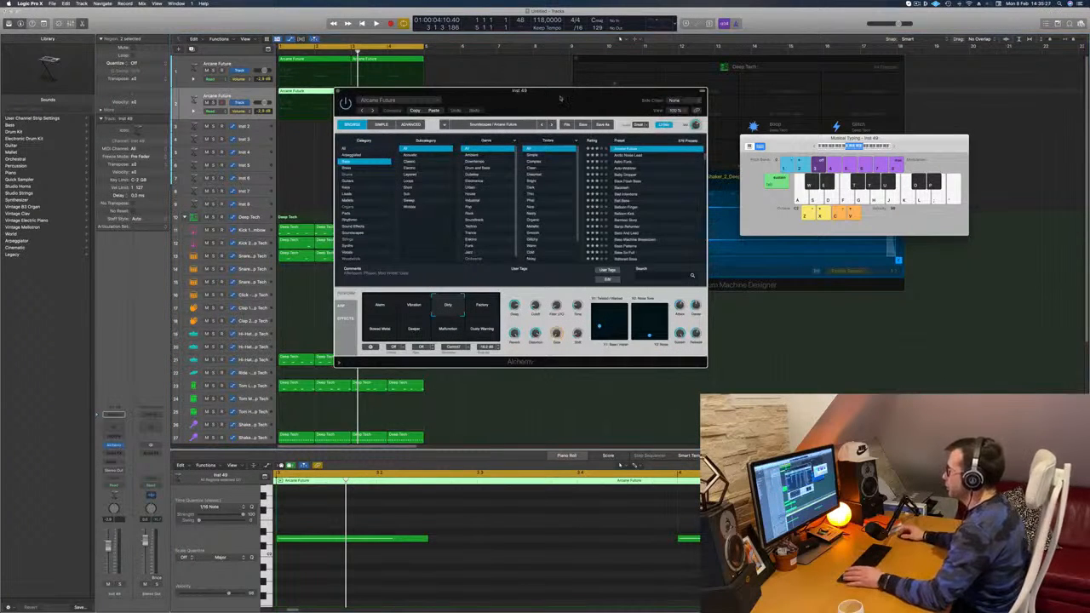
scroll(638, 162, "up", 10)
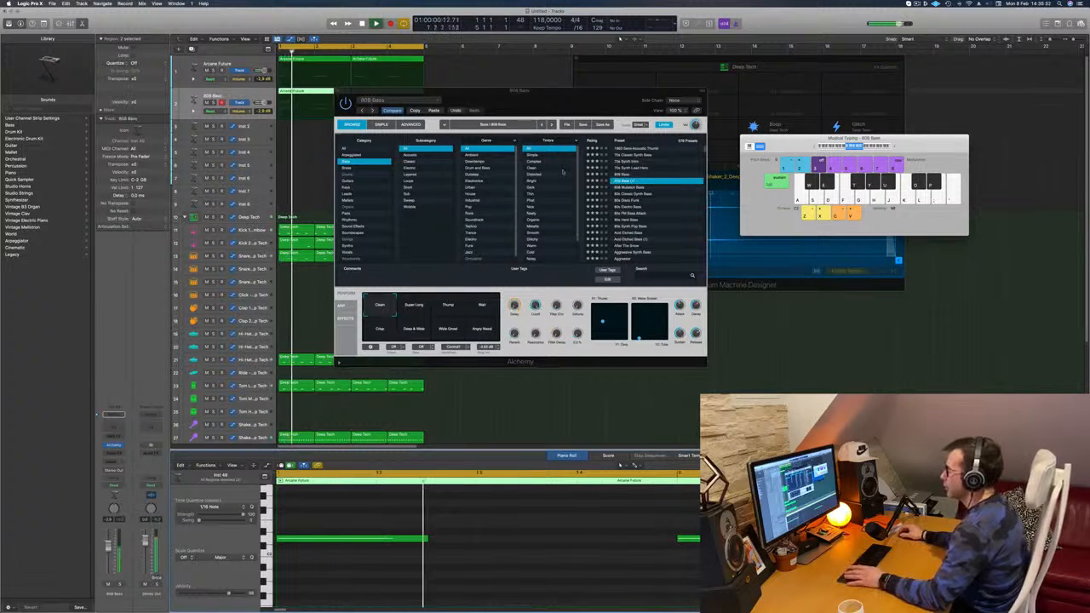
left_click_drag(545, 100, 650, 106)
left_click(468, 99)
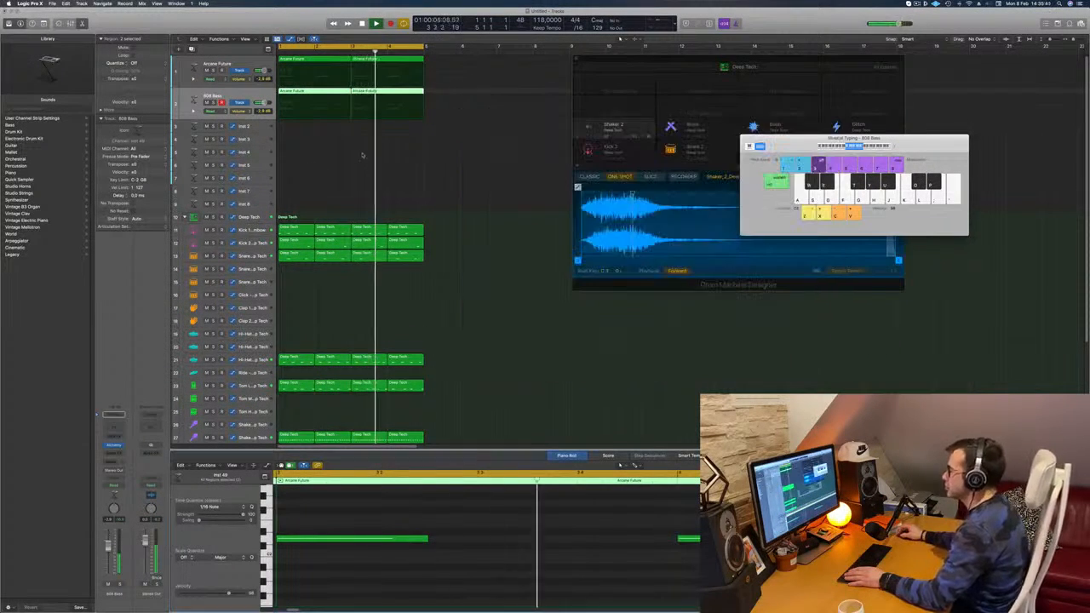
Step: Examine the open hi-hat track's note pattern while the loop plays
scroll(266, 252, "down", 3)
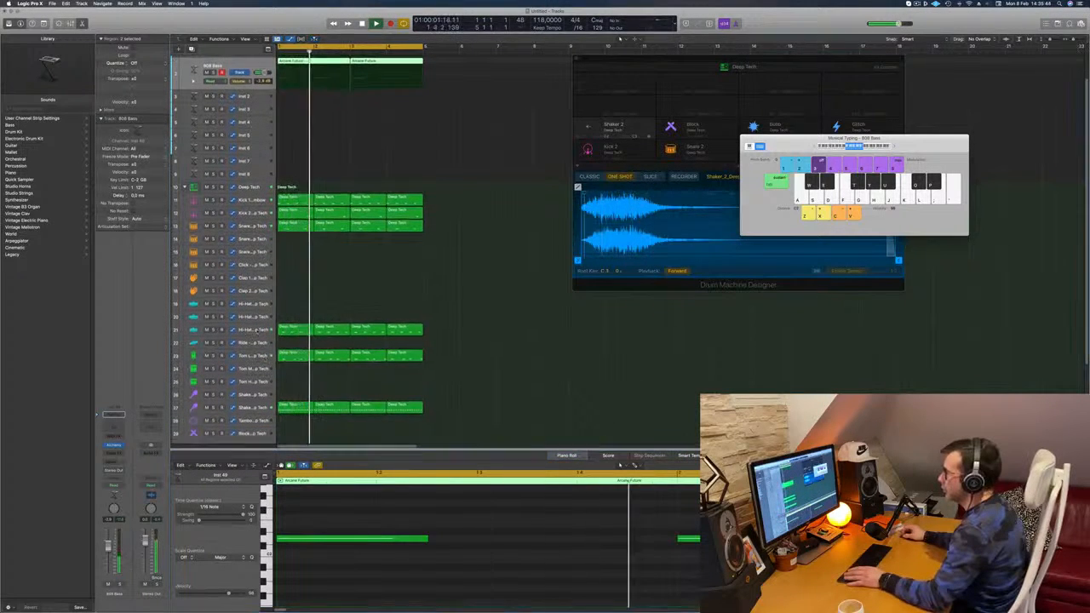
left_click(261, 331)
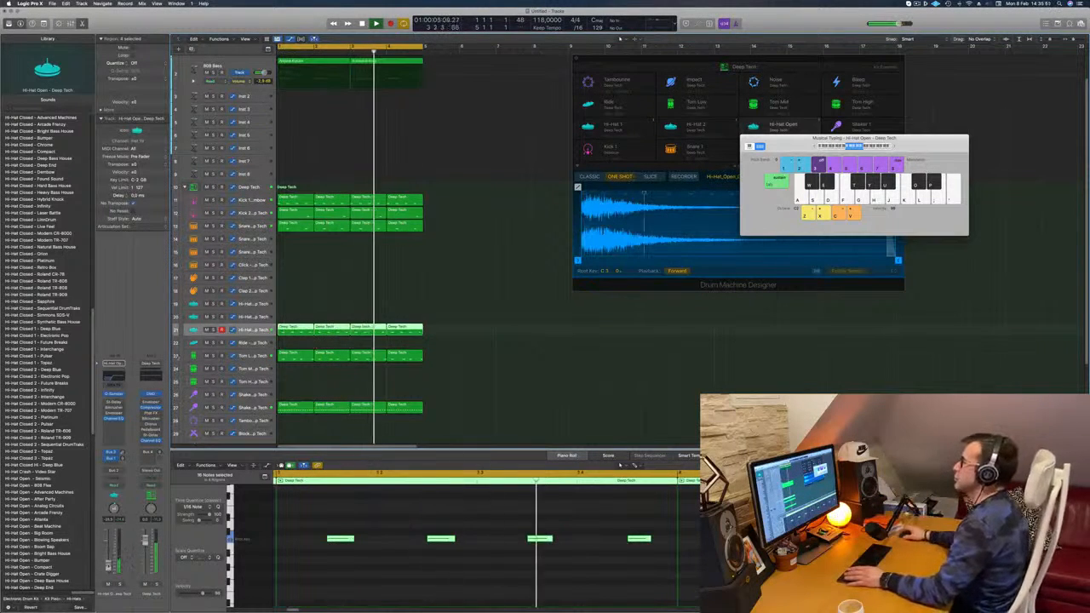
scroll(496, 182, "up", 3)
left_click(480, 184)
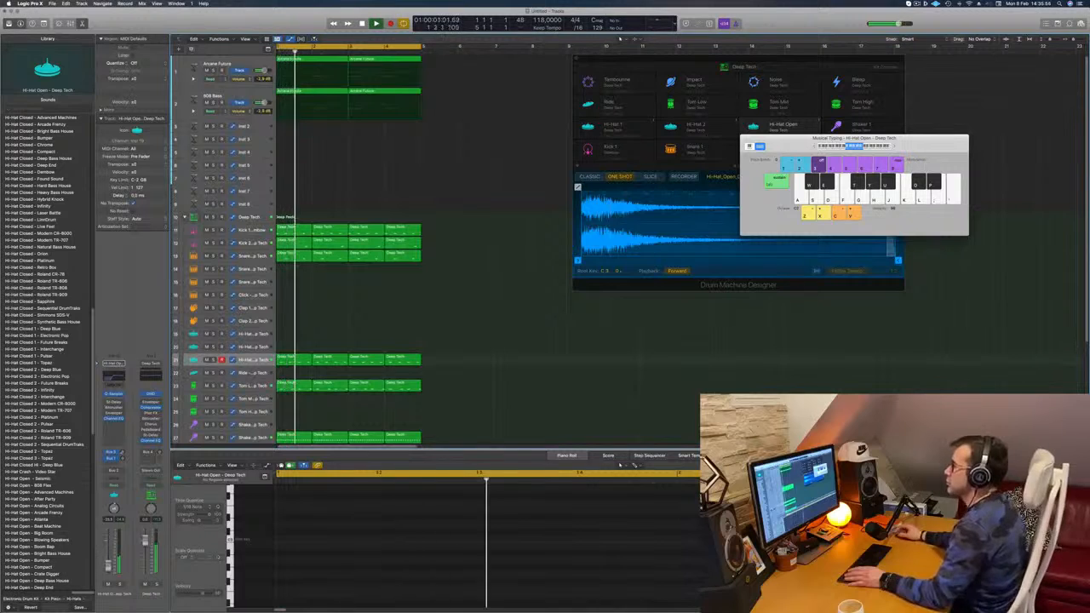
Step: Copy the first two-bar region of the 808 Bass track onto the Inst 2 track below it
left_click(309, 91)
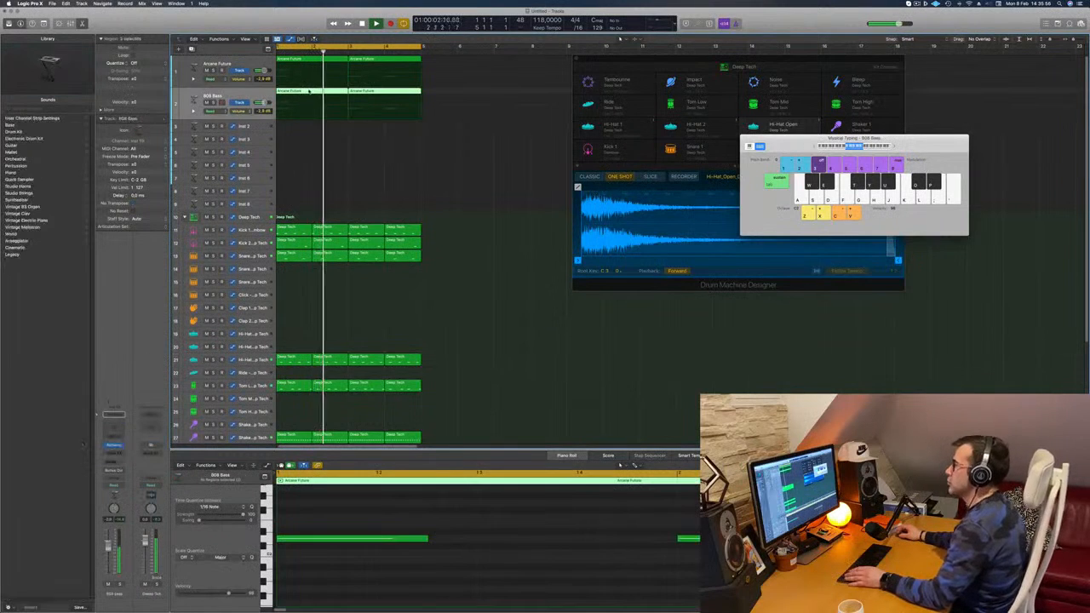
left_click(338, 128)
left_click_drag(312, 91, 307, 128)
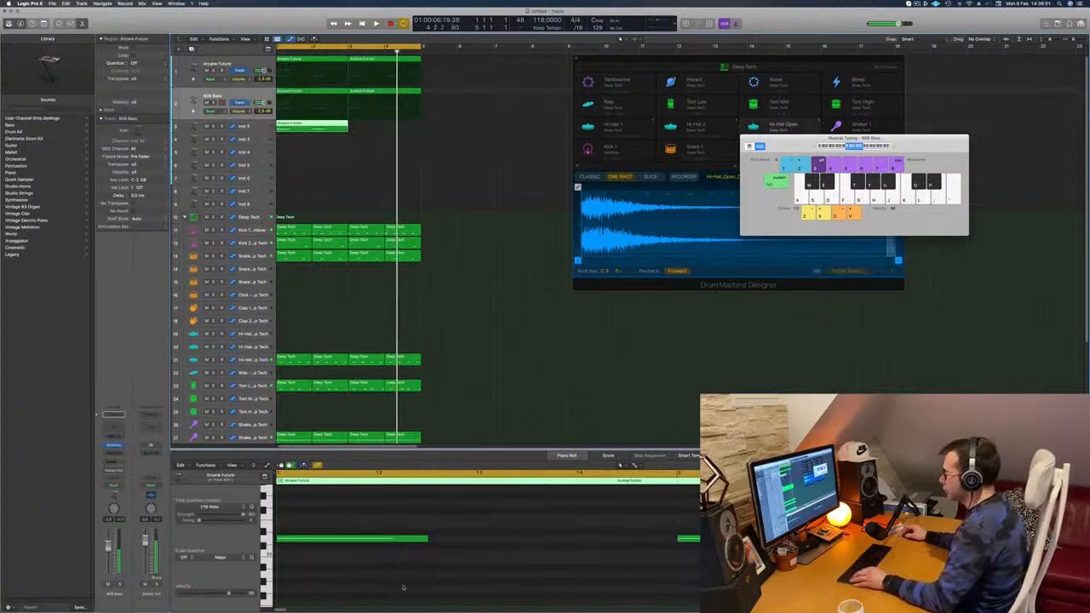
Step: Shorten the copied region's long notes and repeat them at alternating pitches to build a rhythmic pattern across both bars
left_click_drag(356, 514, 617, 552)
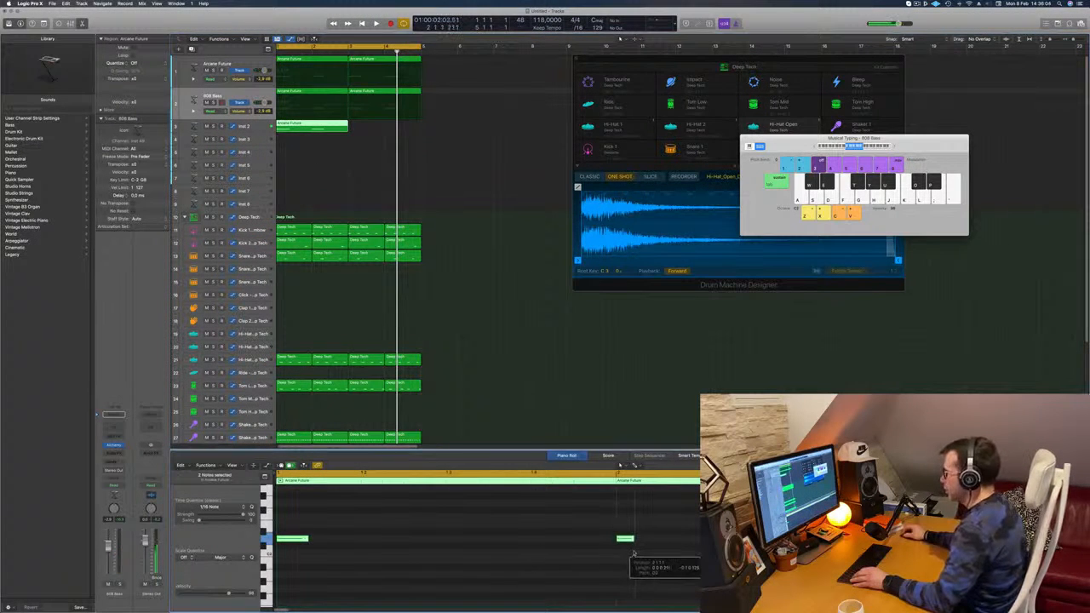
left_click_drag(293, 540, 420, 528)
left_click_drag(295, 539, 464, 542)
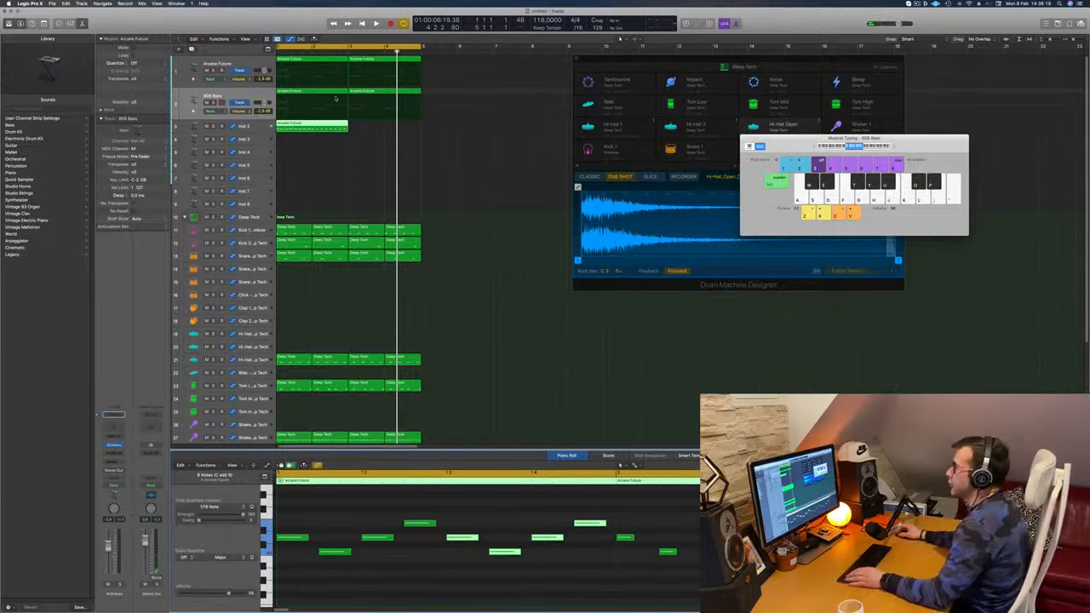
Step: Copy the Inst 2 region to bars 3 and 4 and transpose the notes of both regions to another octave
left_click_drag(310, 123, 383, 125)
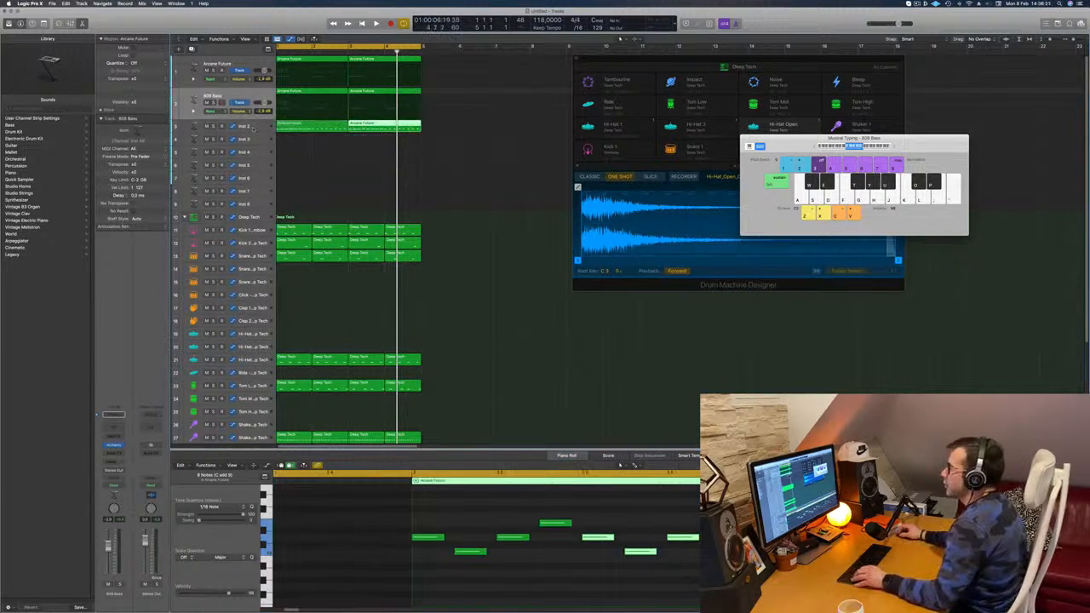
left_click_drag(307, 149, 385, 132)
left_click(405, 594)
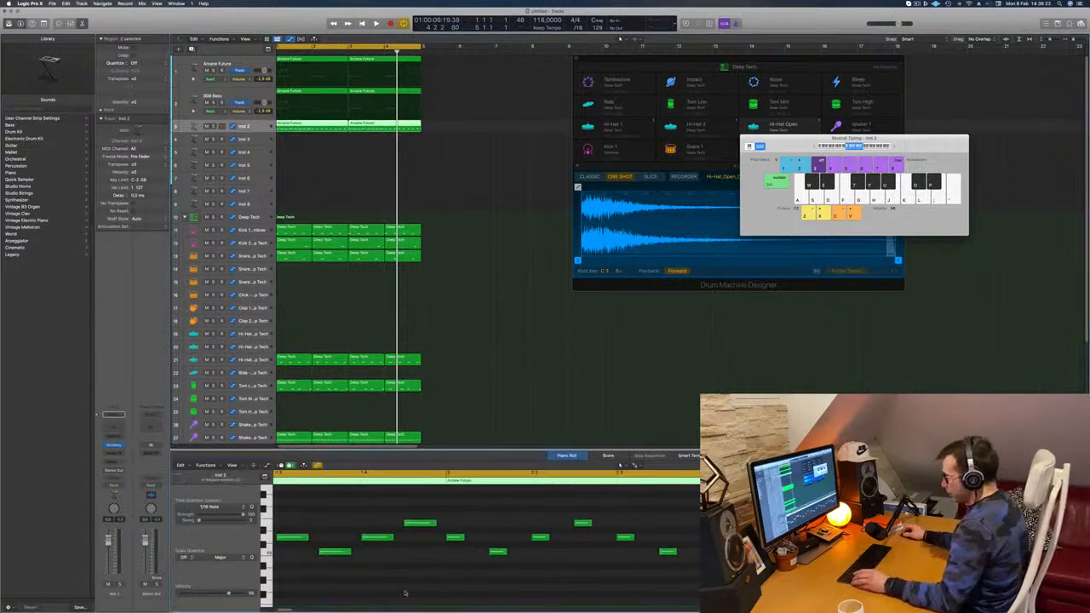
key("Delete")
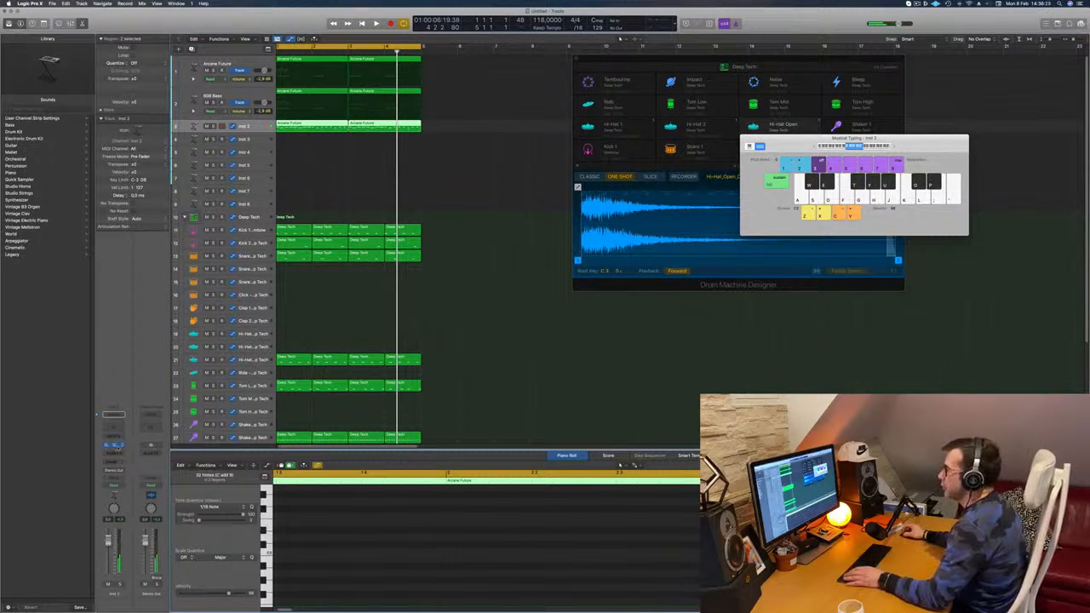
Step: Open Alchemy on the Inst 2 track, load the 80s Digital Piano preset from the Keys category, and start the loop
left_click(118, 446)
left_click_drag(531, 93, 620, 131)
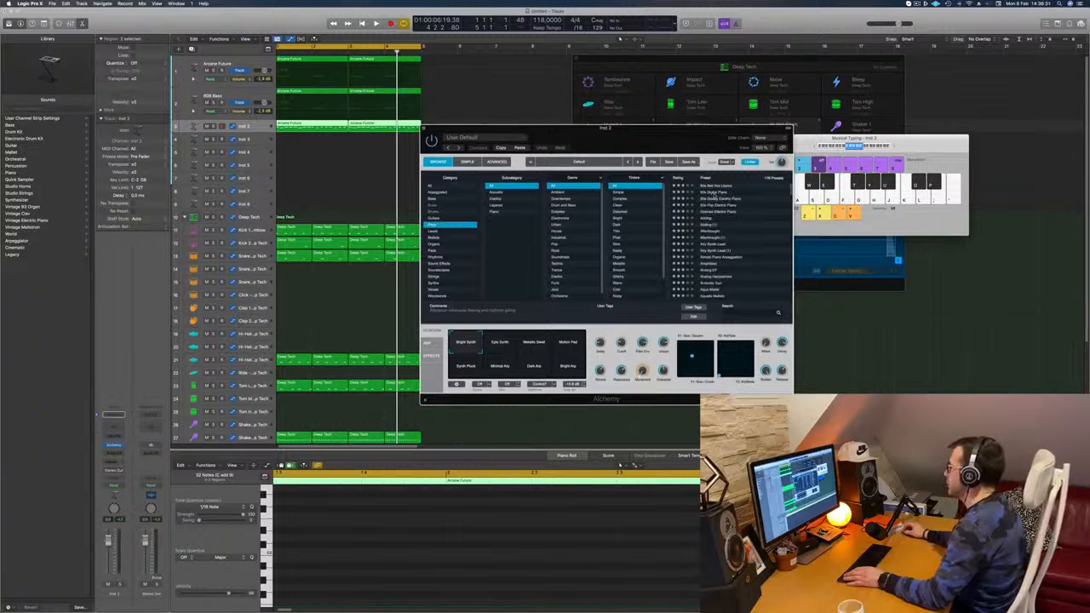
left_click(715, 193)
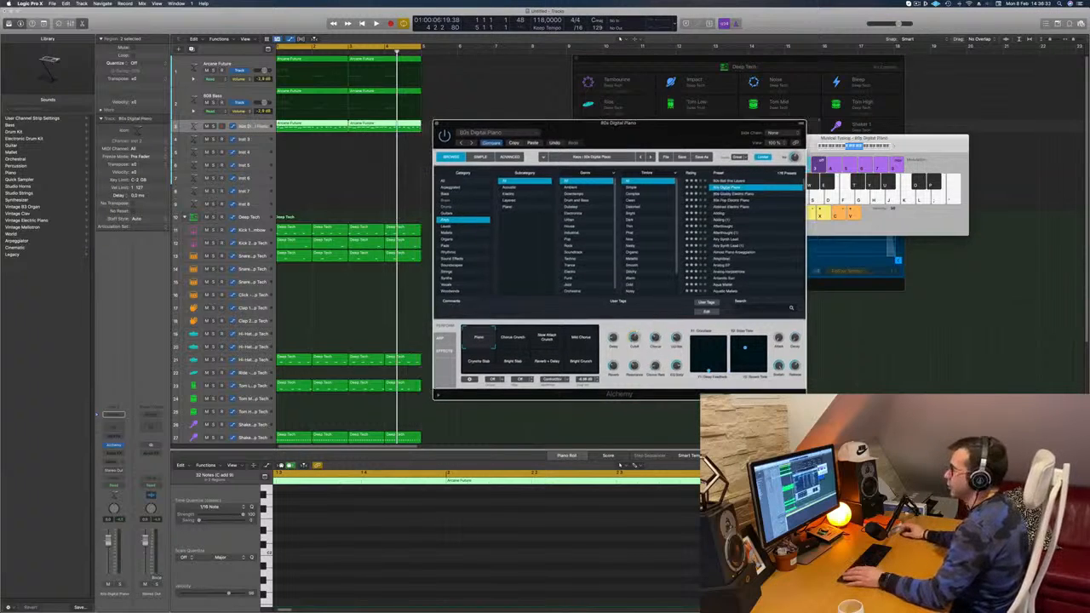
key("space")
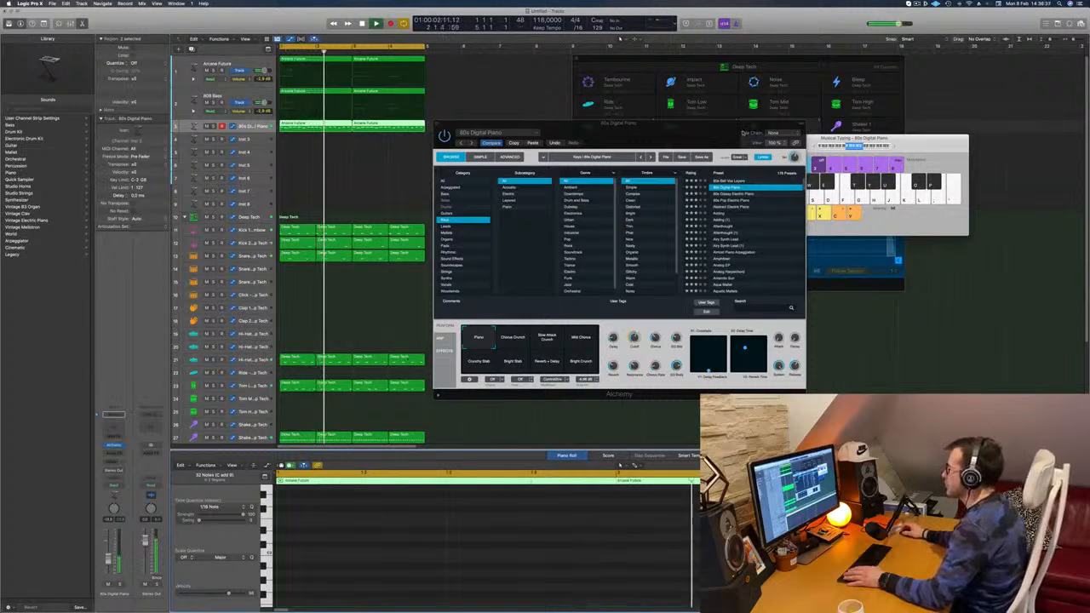
Step: Audition the 80s Glassy Electric Piano, 80s Pop Electric Piano and Abstract Electric Piano presets against the loop
left_click(702, 140)
left_click(728, 193)
left_click_drag(702, 141, 628, 131)
left_click_drag(552, 116, 729, 133)
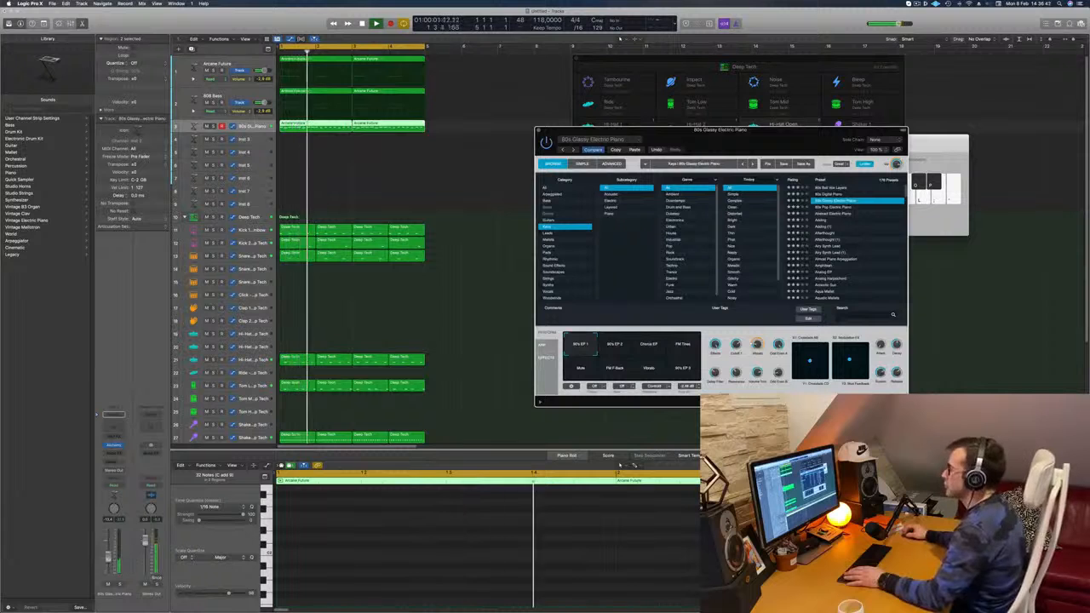
left_click(714, 101)
left_click_drag(663, 139, 529, 125)
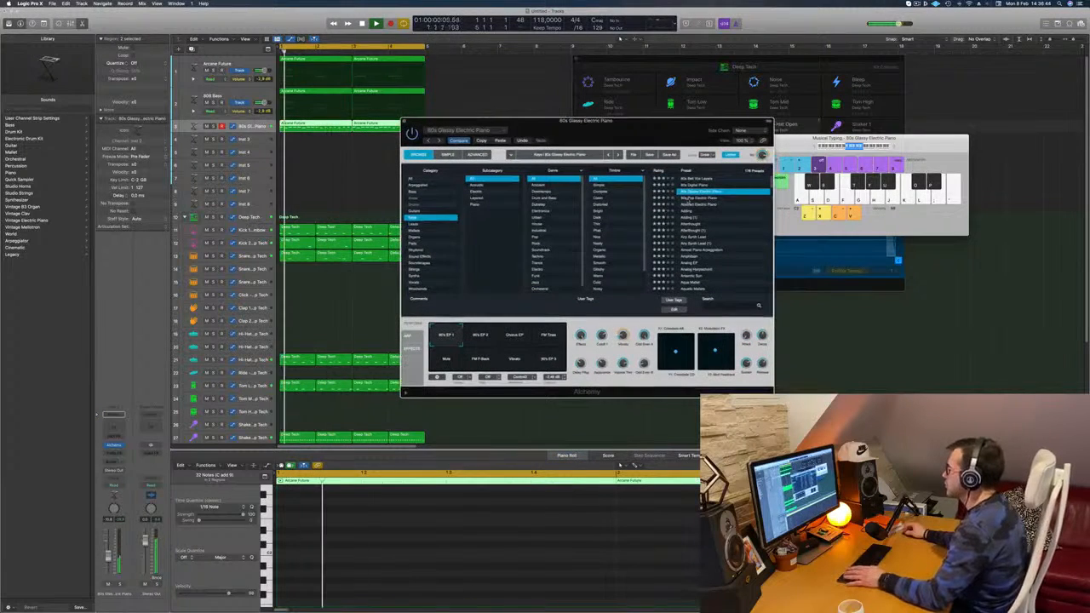
left_click(692, 199)
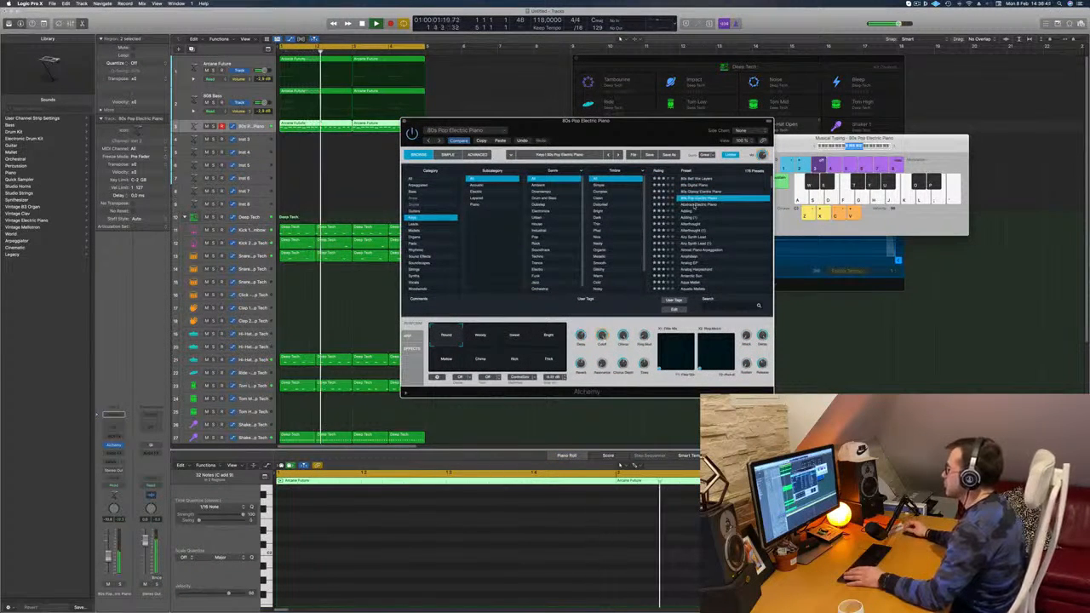
left_click(695, 205)
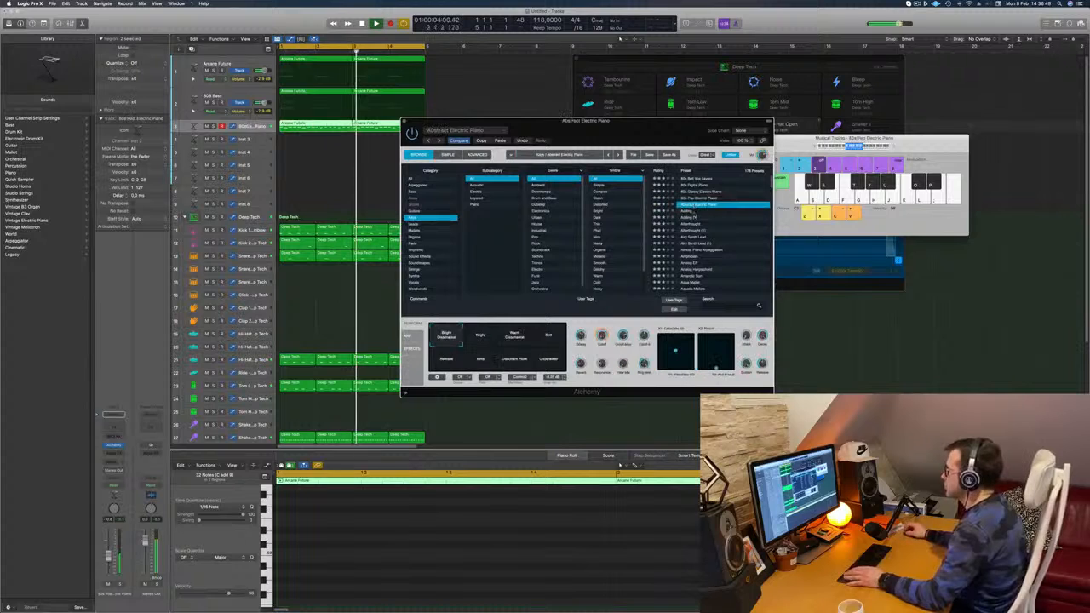
Step: Audition the Adding, Airy Synth Lead and Analog EP presets while the loop plays
left_click(694, 219)
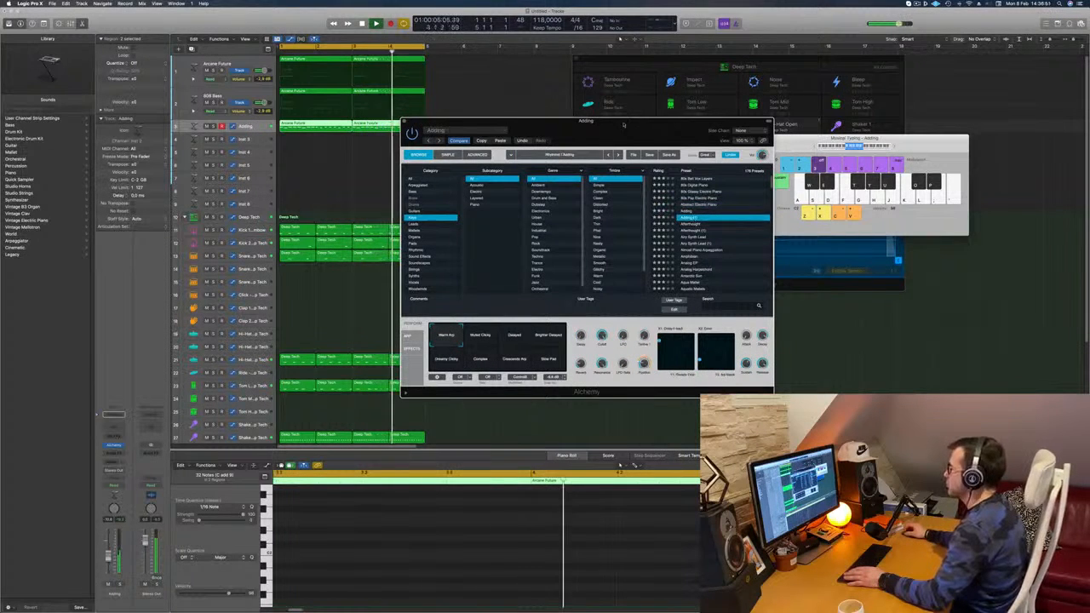
left_click_drag(731, 220, 747, 212)
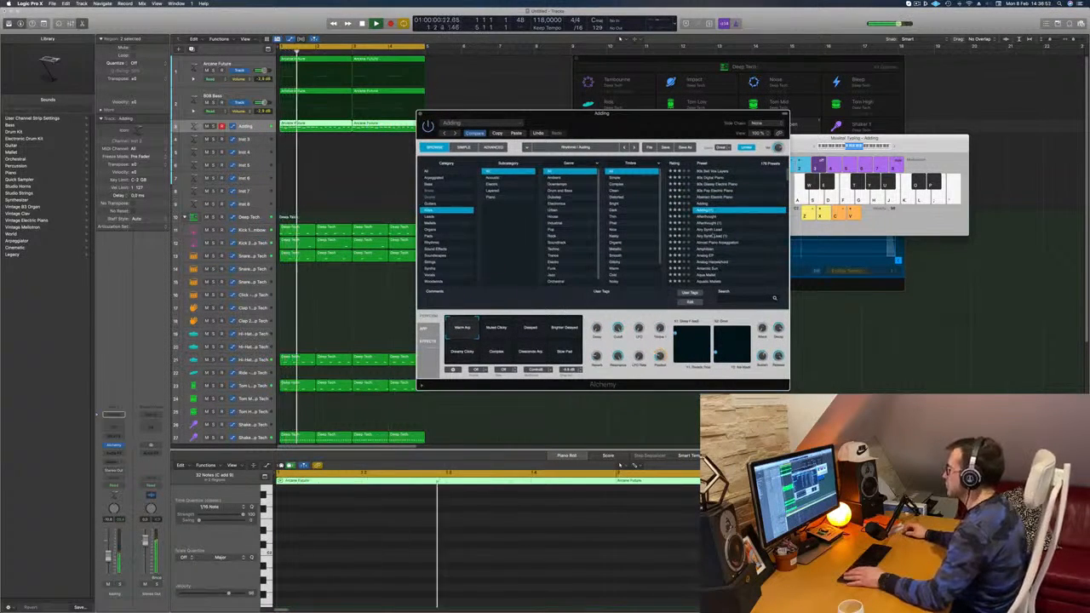
left_click(707, 229)
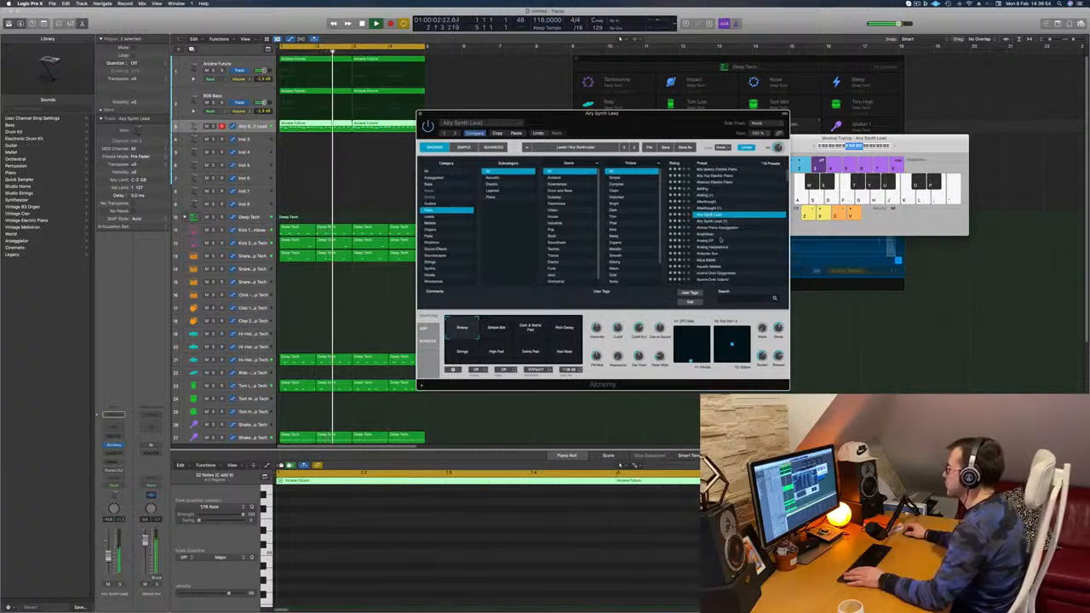
left_click(708, 240)
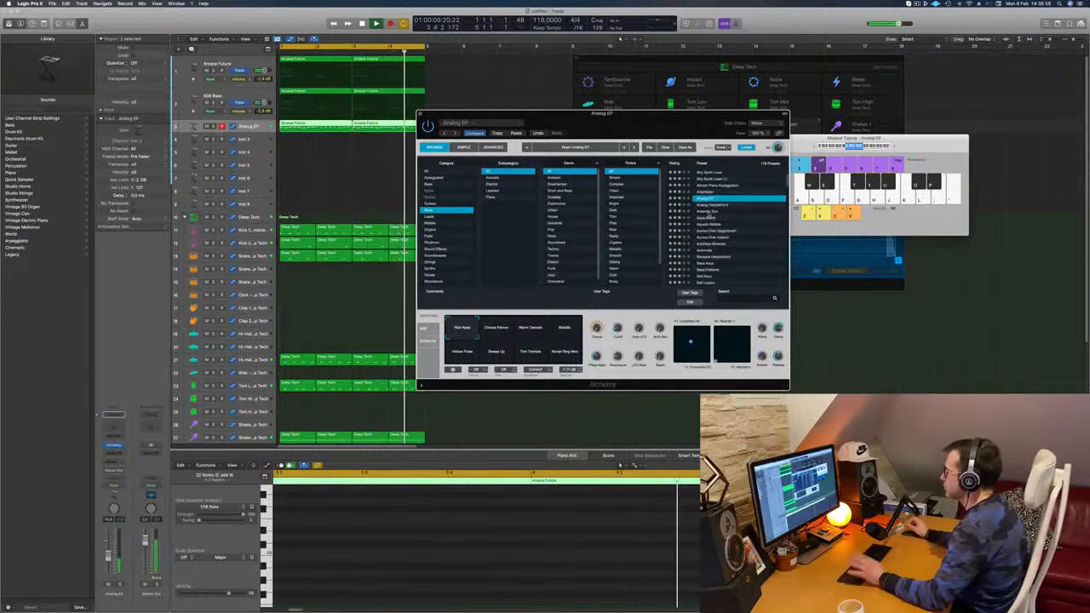
Step: Load the Antarctic Sun preset, compare its upper-row snapshots, choose High Resonance, and close Alchemy
left_click(709, 213)
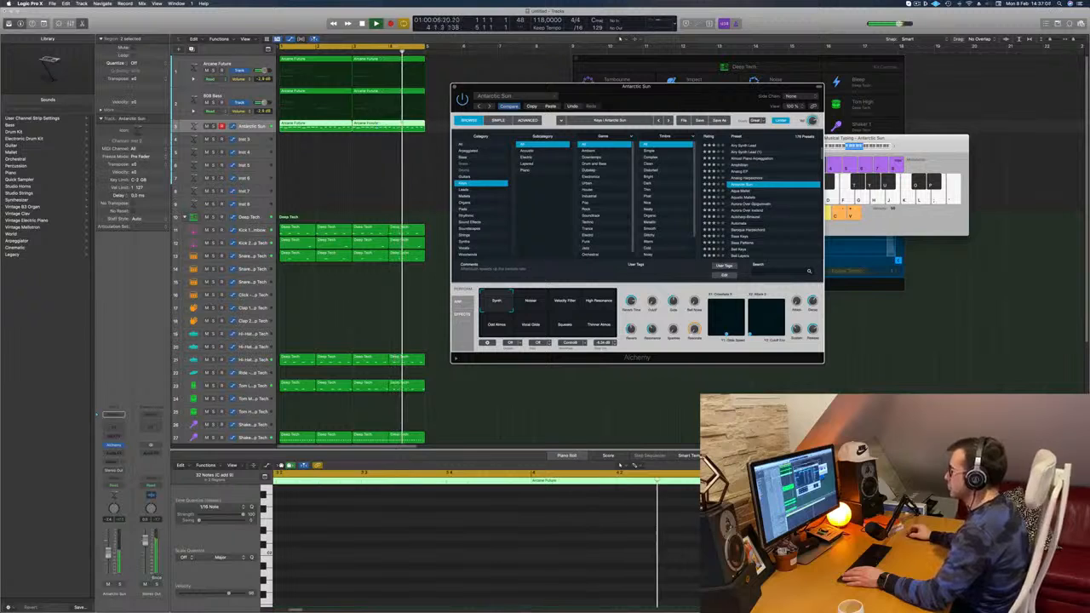
left_click(529, 302)
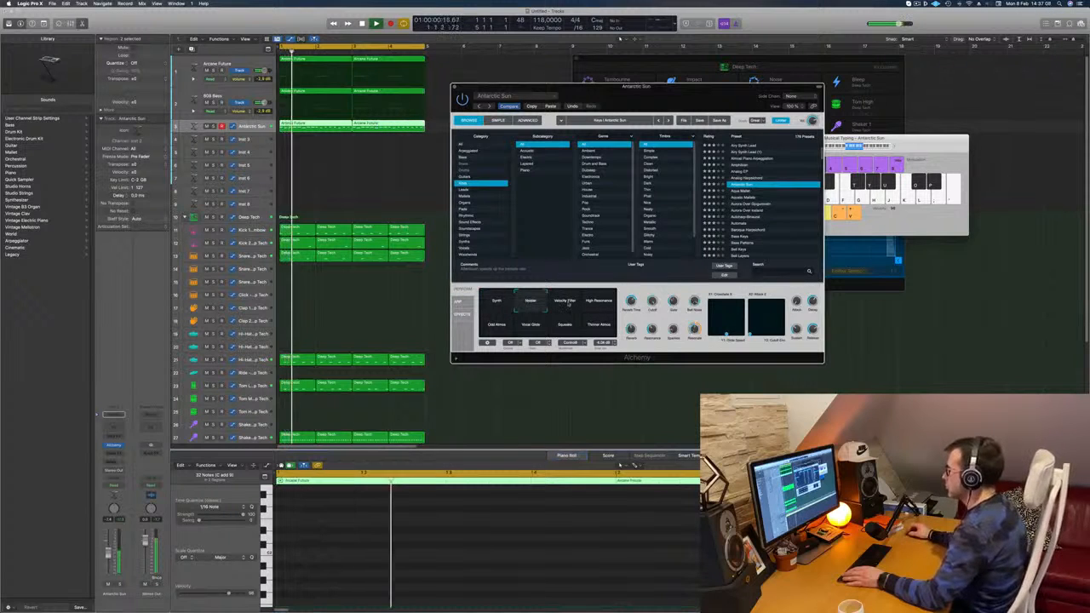
left_click(565, 301)
left_click(598, 301)
mouse_move(600, 87)
left_mouse_down()
mouse_move(628, 83)
mouse_move(540, 77)
mouse_move(597, 80)
left_mouse_up()
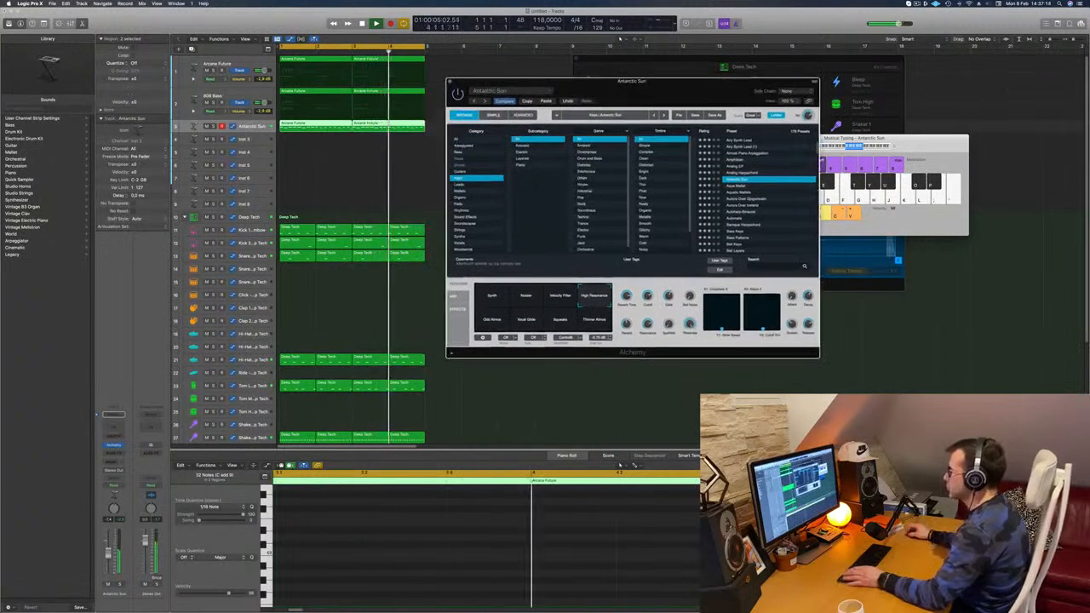
left_click(620, 465)
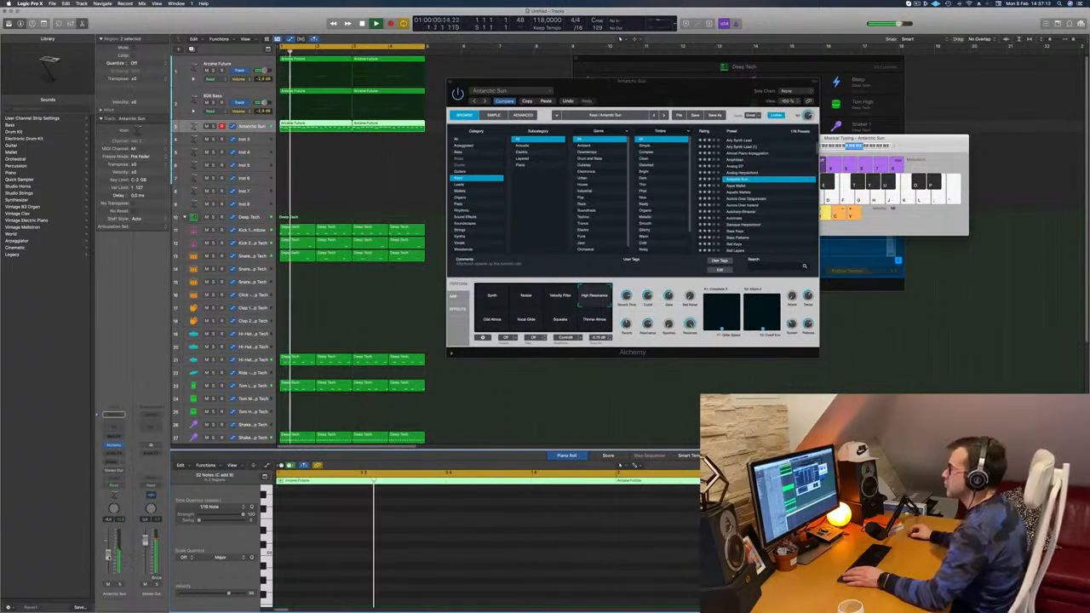
left_click_drag(696, 84, 658, 94)
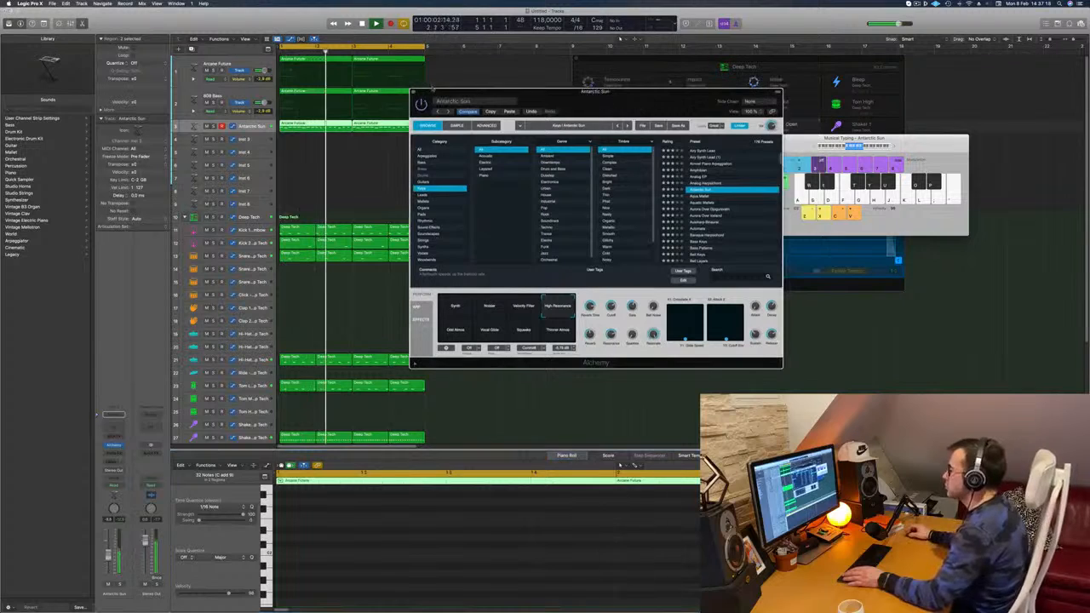
key("super+w")
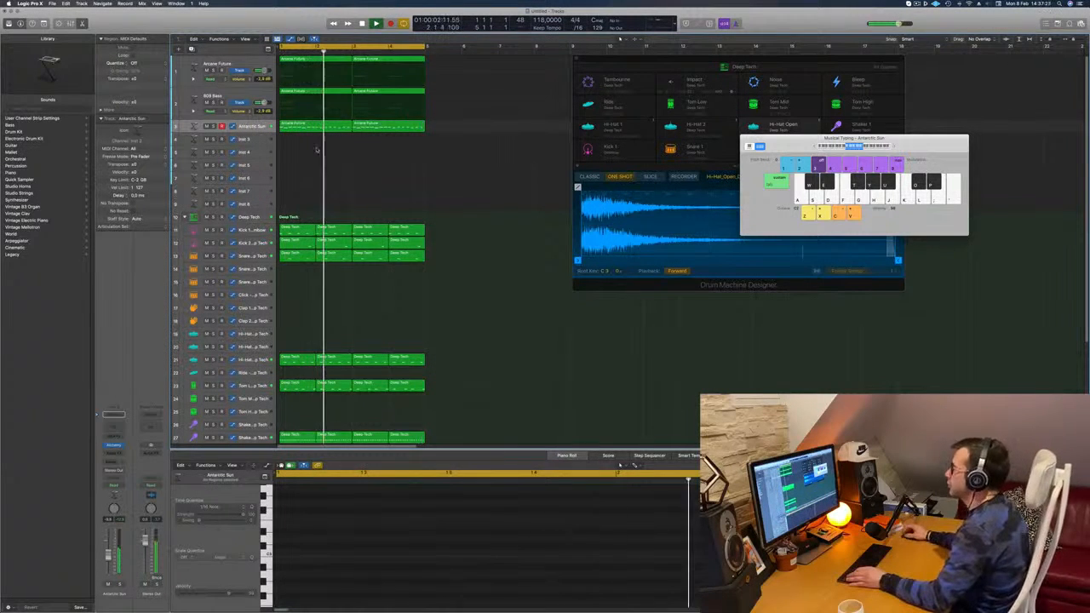
Step: Copy the first Antarctic Sun region onto the Inst 3 track and remove all its notes except those at the lowest pitch
left_click_drag(317, 126, 319, 140)
key("space")
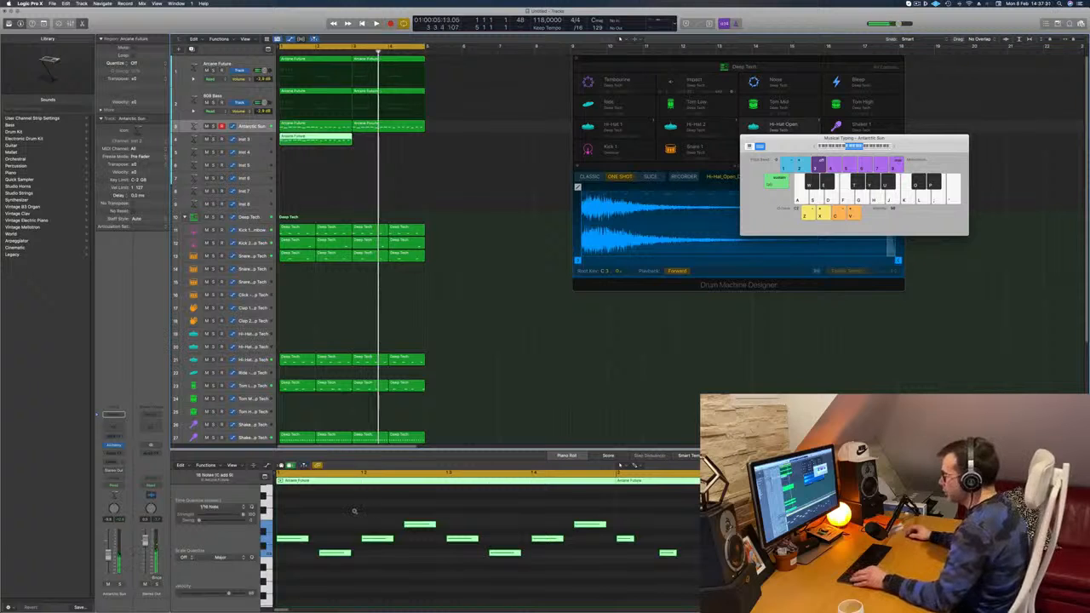
scroll(355, 513, "down", 1)
left_click(322, 516)
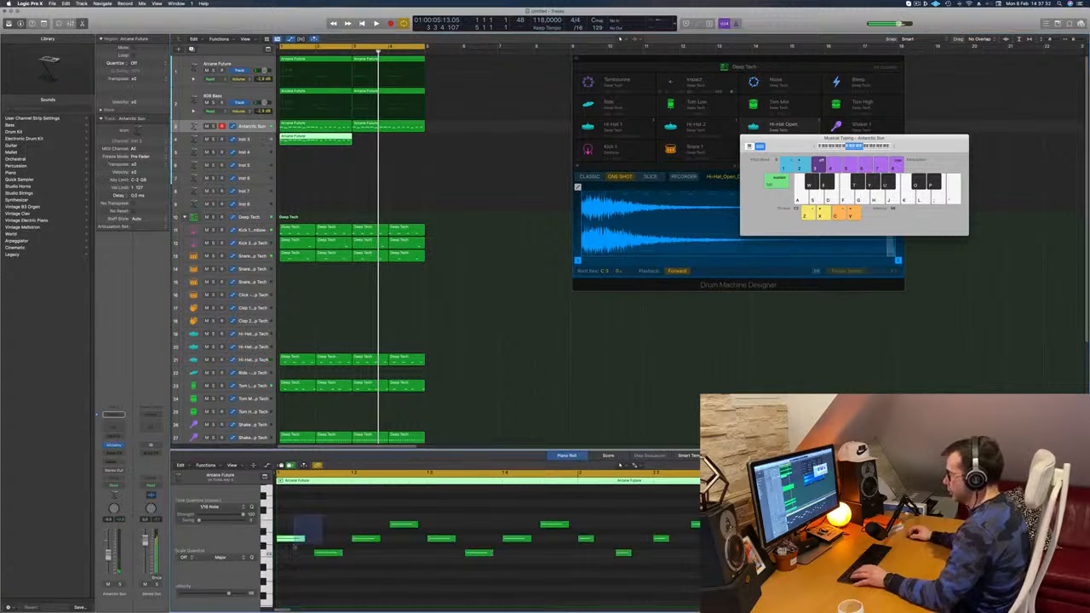
left_click_drag(452, 545, 453, 543)
key("Delete")
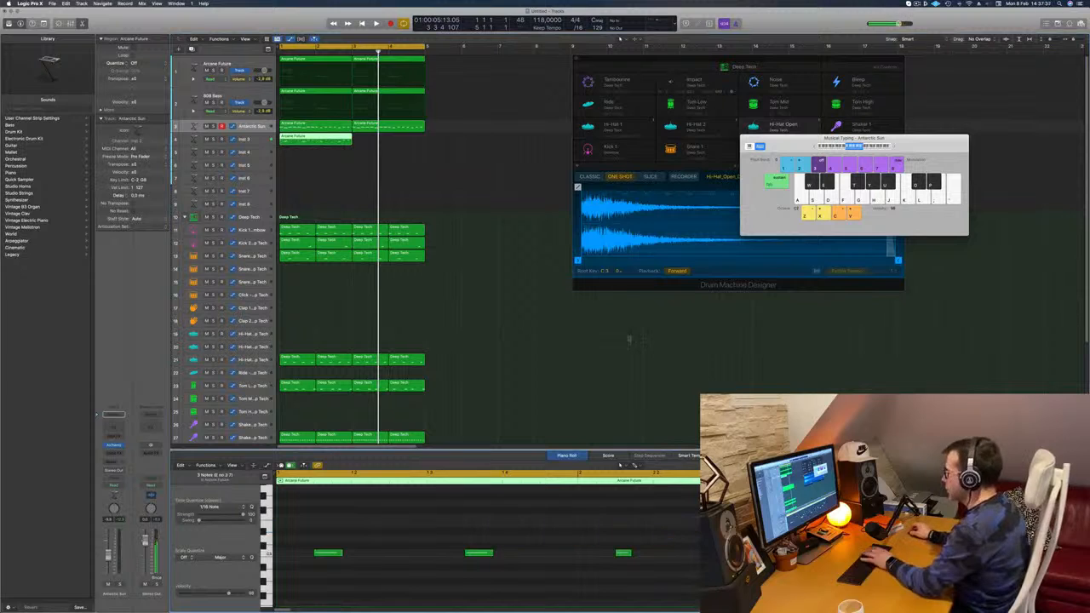
Step: Shift the Inst 3 region's four remaining notes to another octave and open Alchemy on that track while the loop plays
key("space")
left_click(253, 139)
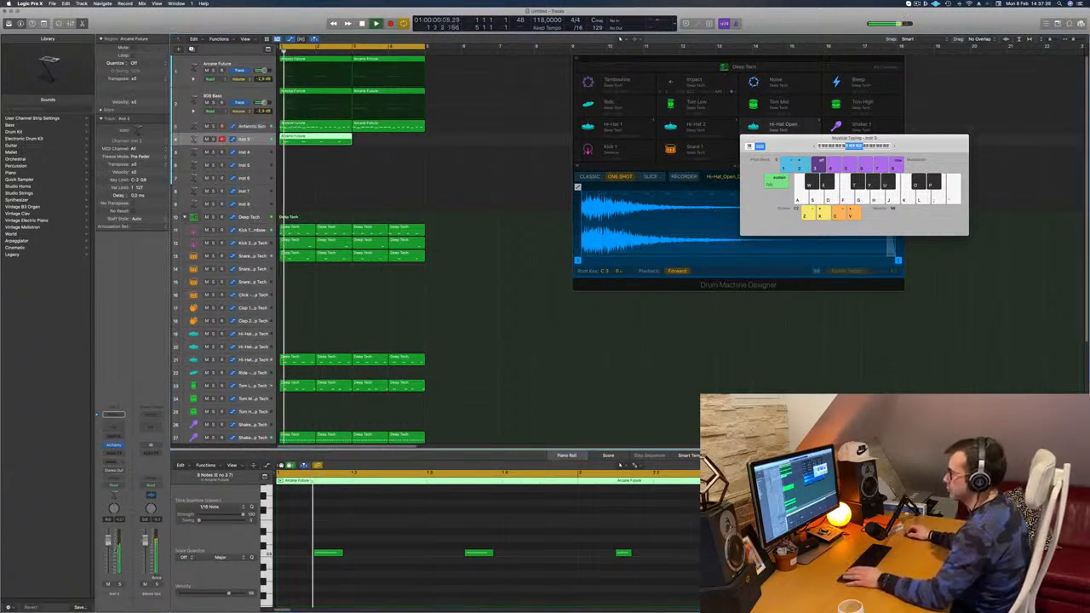
key("space")
left_click_drag(316, 531, 937, 583)
key("space")
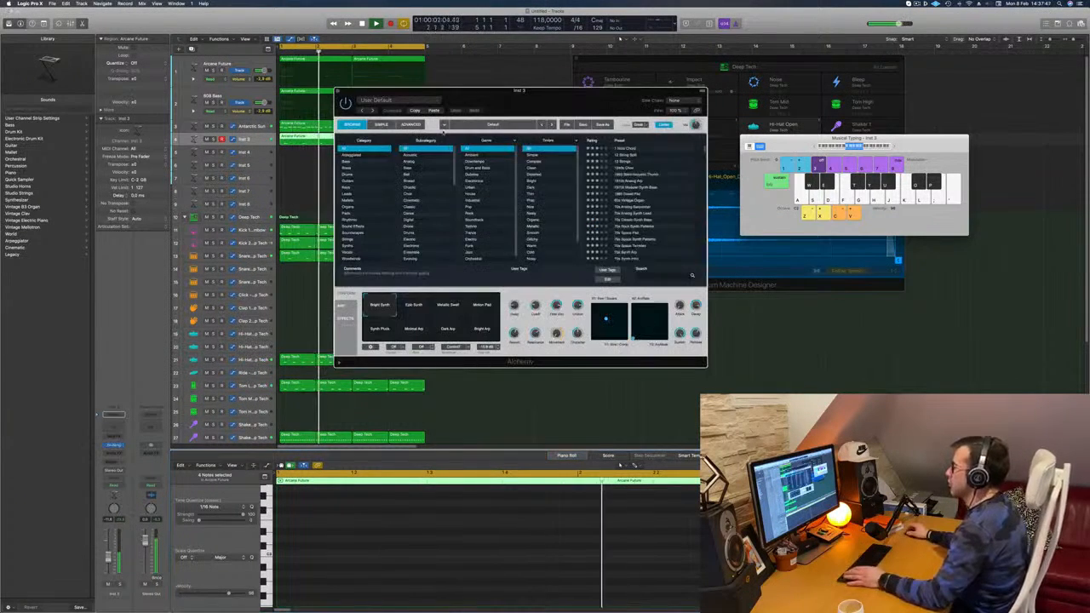
Step: Filter Alchemy's presets to the Brass category and audition Brass Response and Bright Punchy Synth while the loop plays
left_click_drag(522, 99, 536, 99)
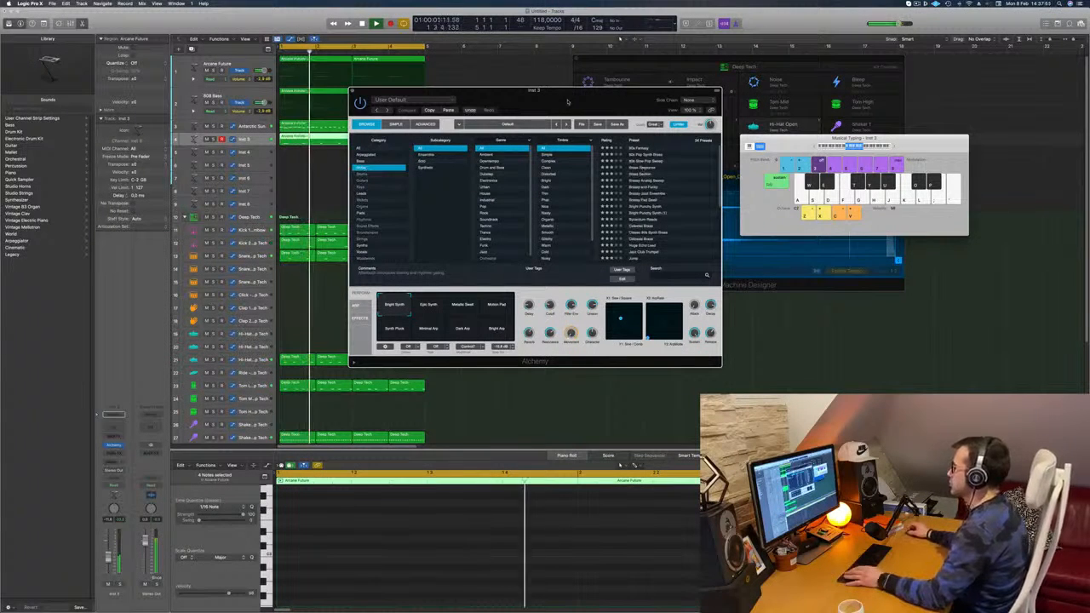
left_click_drag(567, 102, 607, 85)
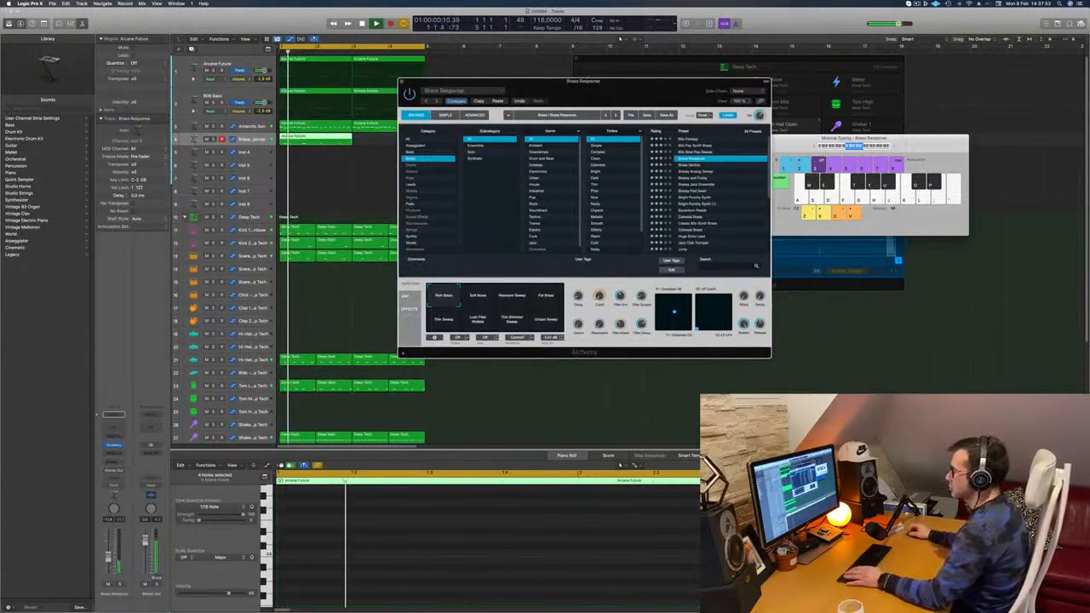
left_click(402, 82)
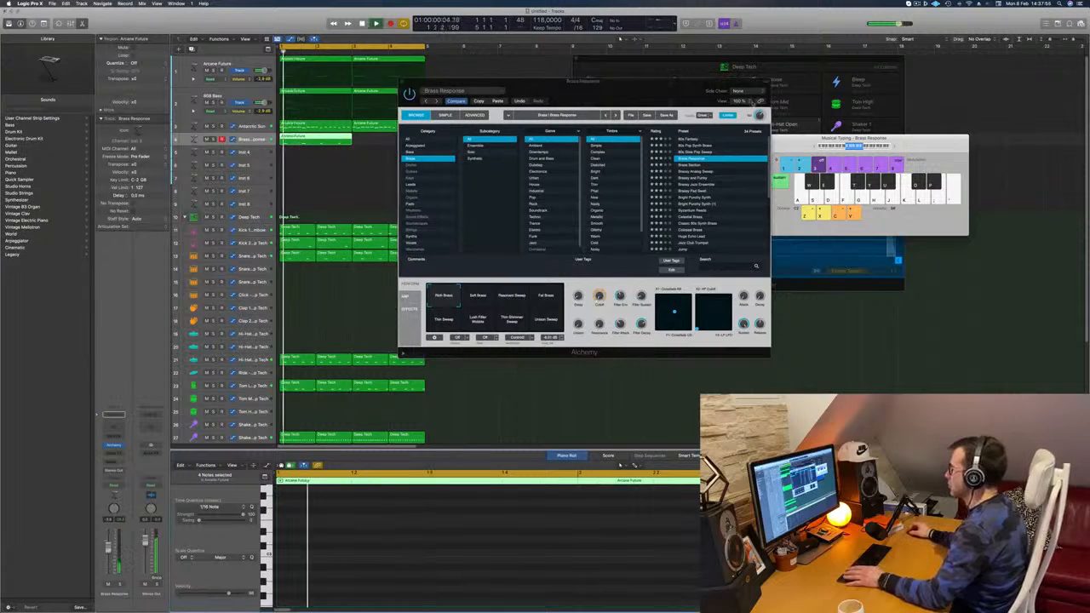
left_click(710, 165)
left_click_drag(652, 101, 704, 75)
left_click(704, 12)
left_click(771, 171)
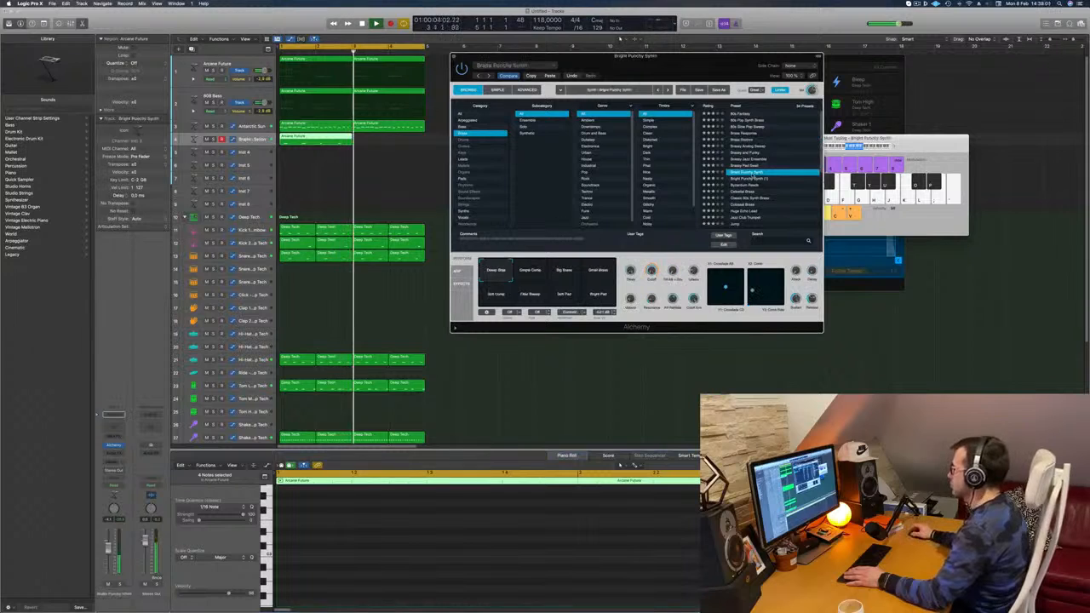
Step: Audition the Colossal Brass and Jump presets on the same track
left_click_drag(726, 48, 720, 45)
scroll(764, 130, "down", 5)
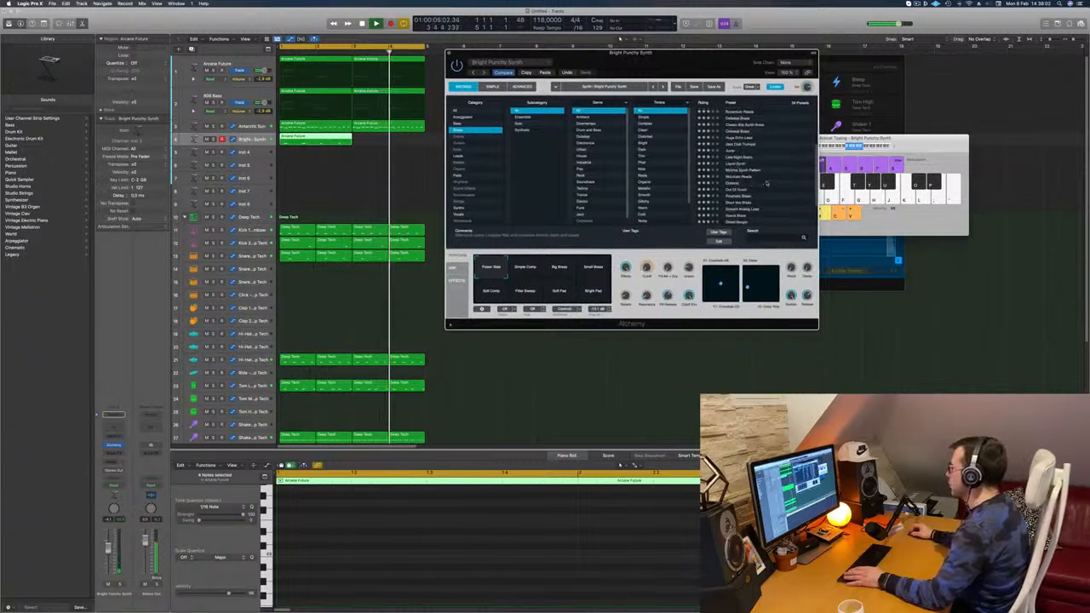
left_click(764, 130)
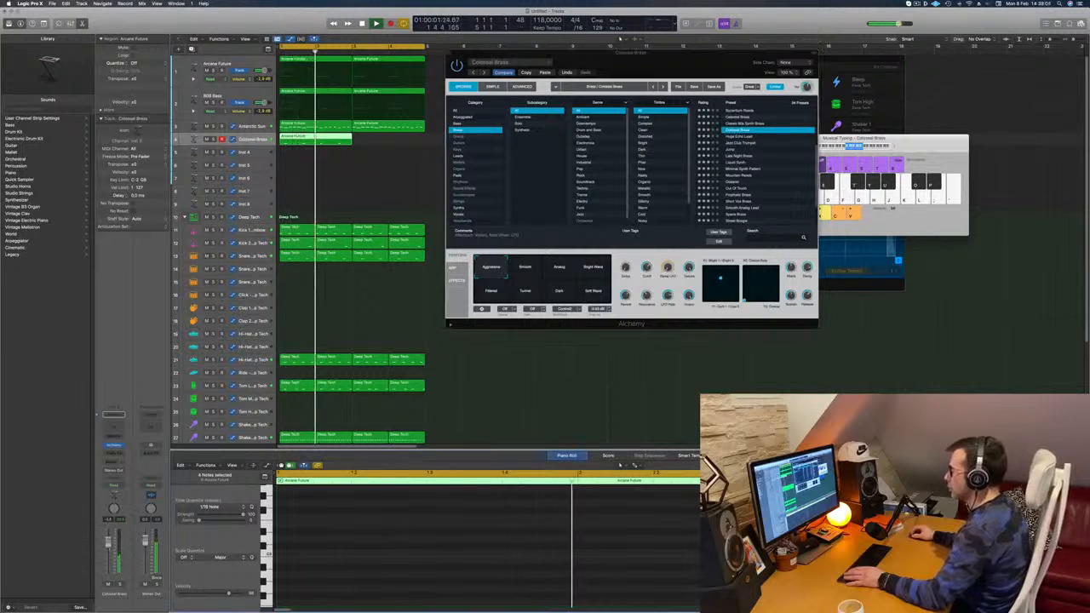
left_click(732, 149)
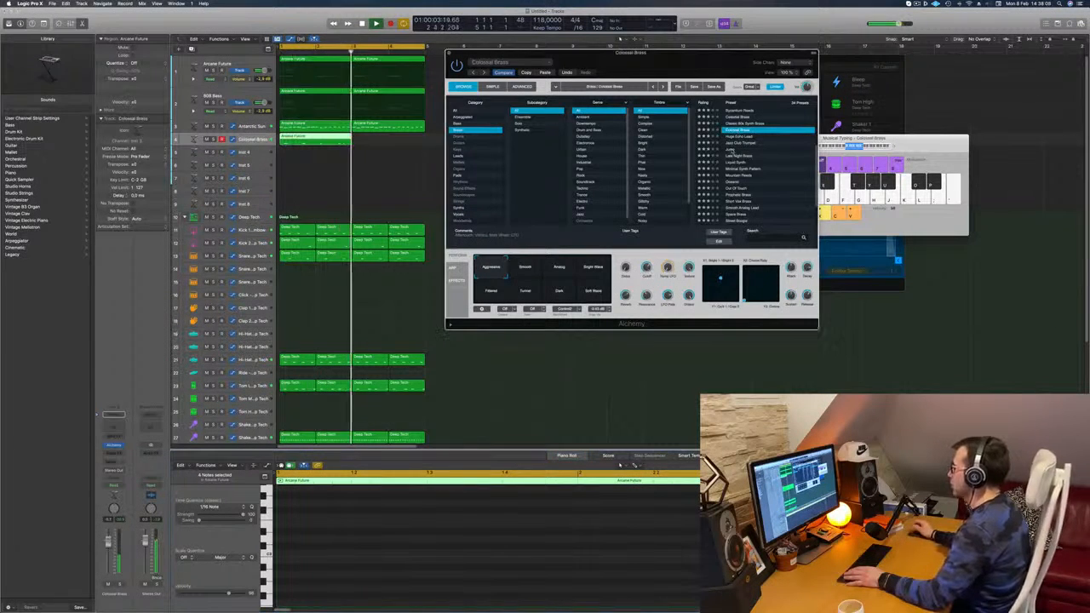
Step: Copy the track's Arcane Future region to bar 3 and load the Byzantium Reeds preset in Alchemy
left_click_drag(318, 140, 389, 142)
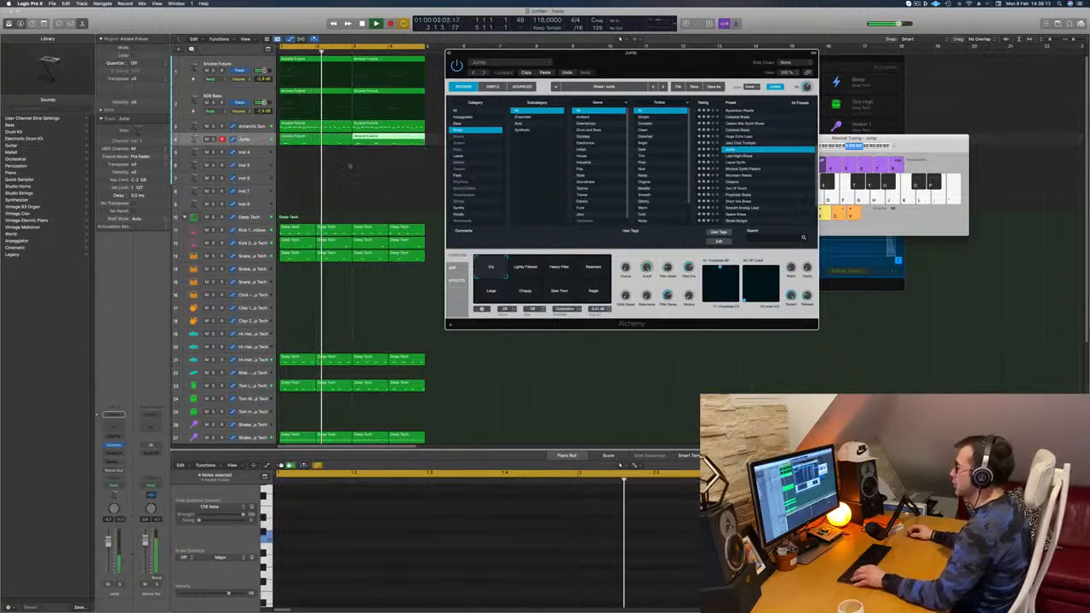
scroll(751, 171, "down", 4)
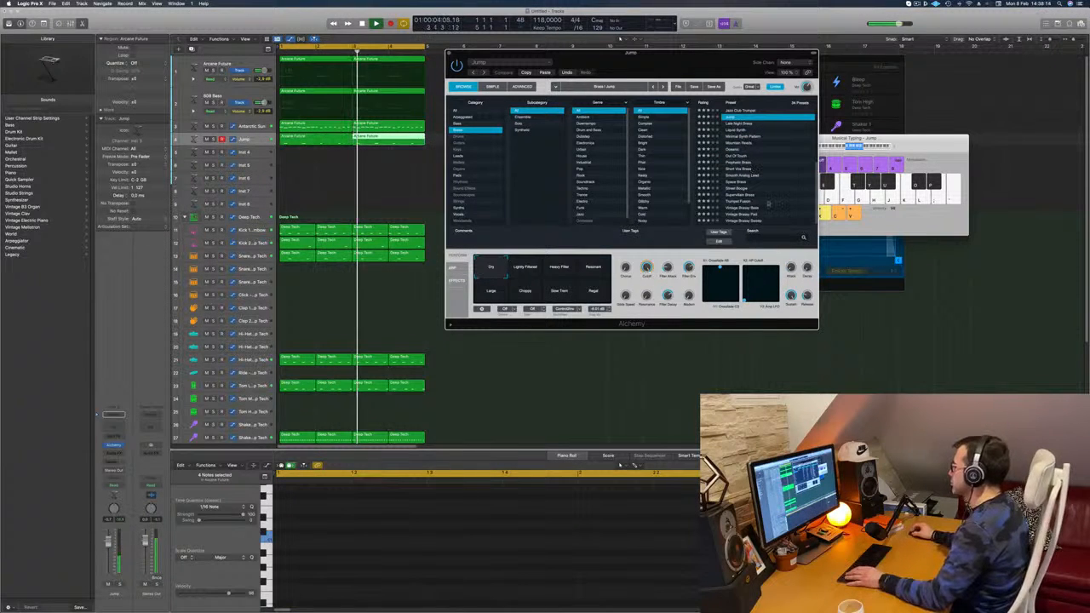
scroll(757, 207, "up", 6)
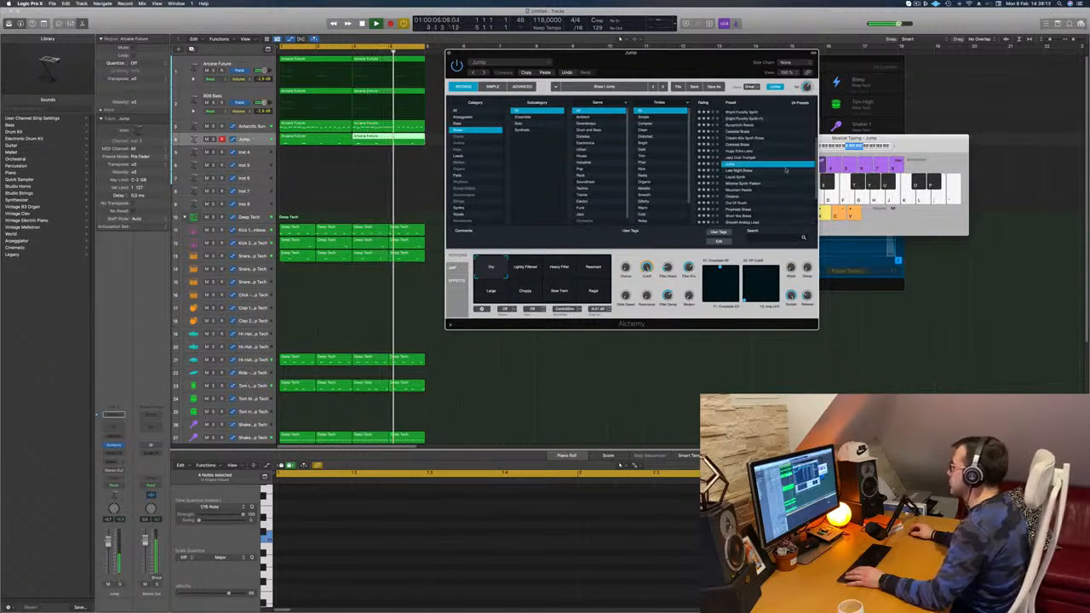
left_click(738, 143)
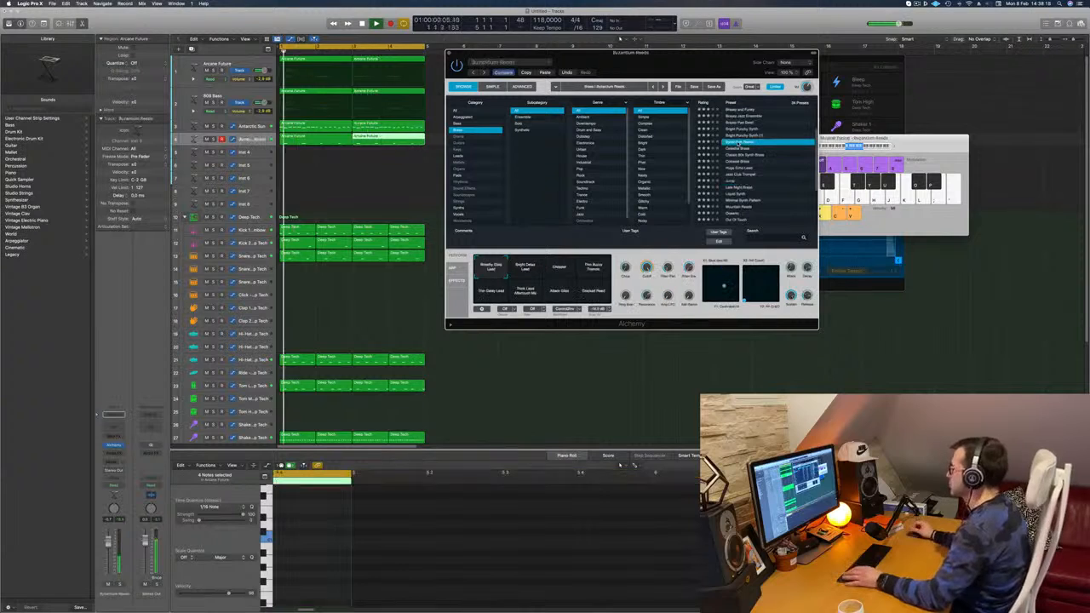
left_click_drag(678, 62, 857, 68)
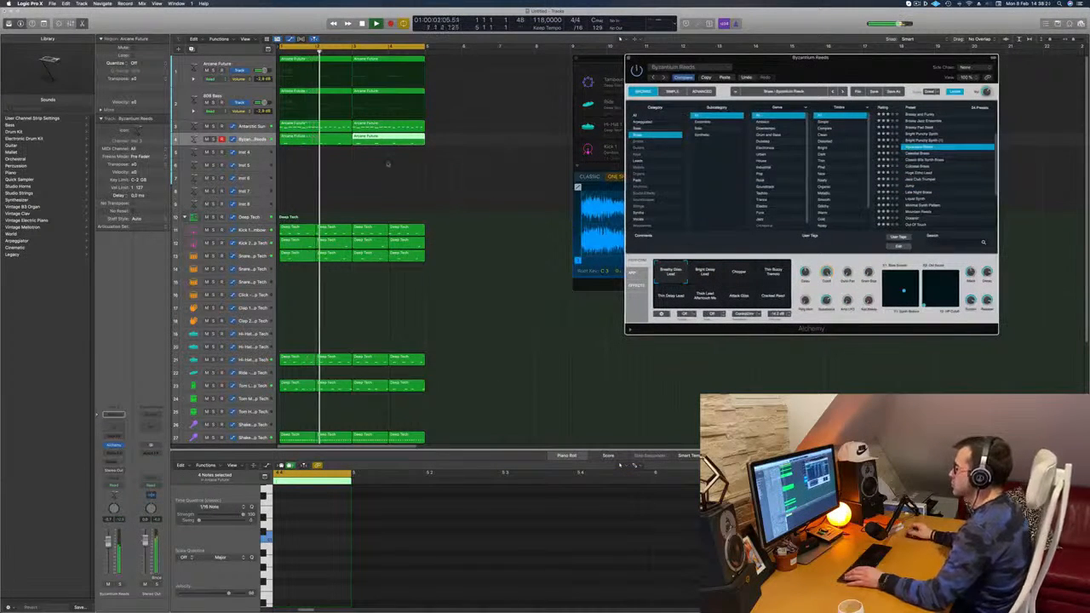
Step: Select both regions on the Byzantium Reeds track, switch Alchemy to the Thin Delay Lead snapshot, and clear the region selection
scroll(303, 157, "down", 2)
left_click_drag(303, 154, 344, 142)
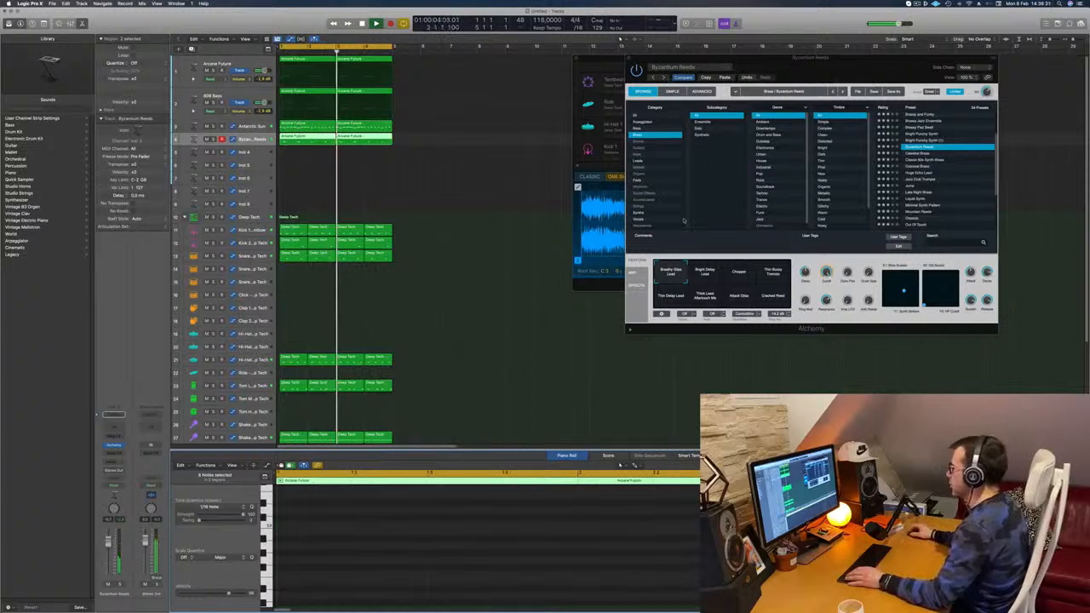
left_click_drag(795, 74, 734, 90)
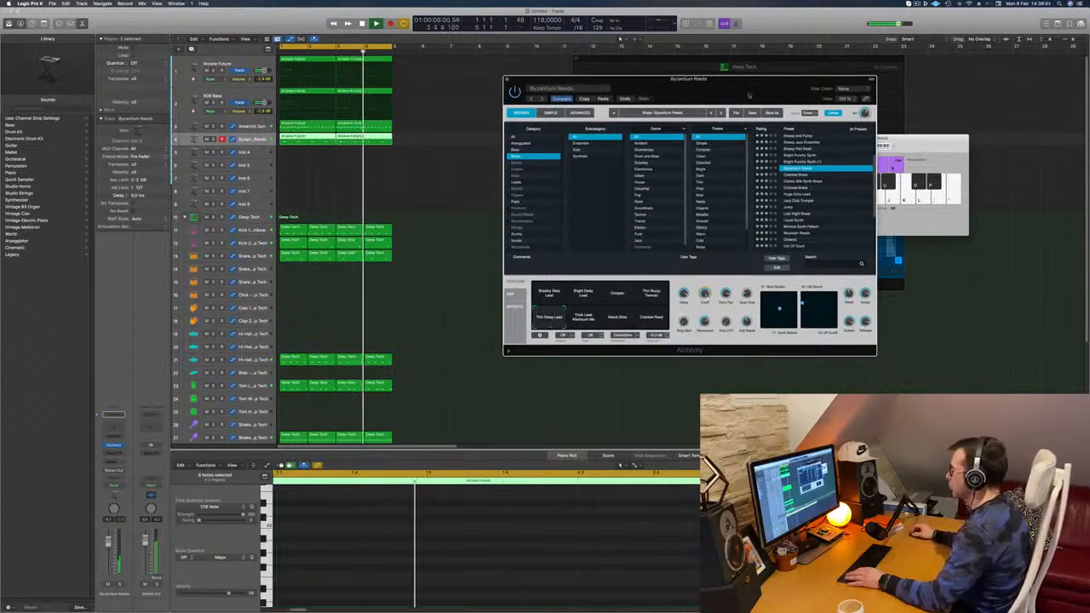
left_click_drag(769, 83, 889, 58)
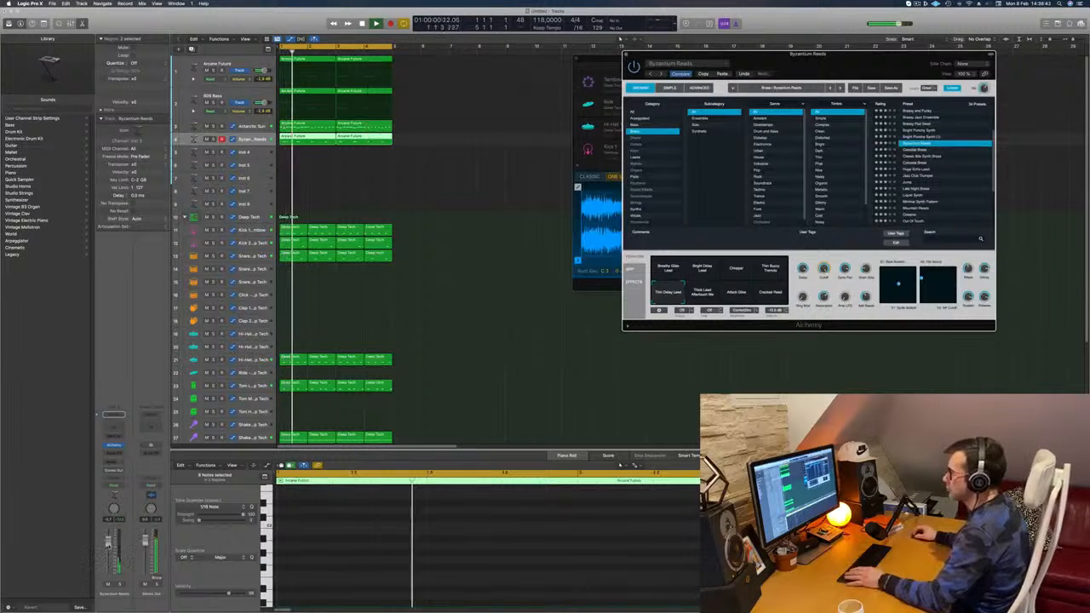
left_click(506, 209)
left_click(504, 207)
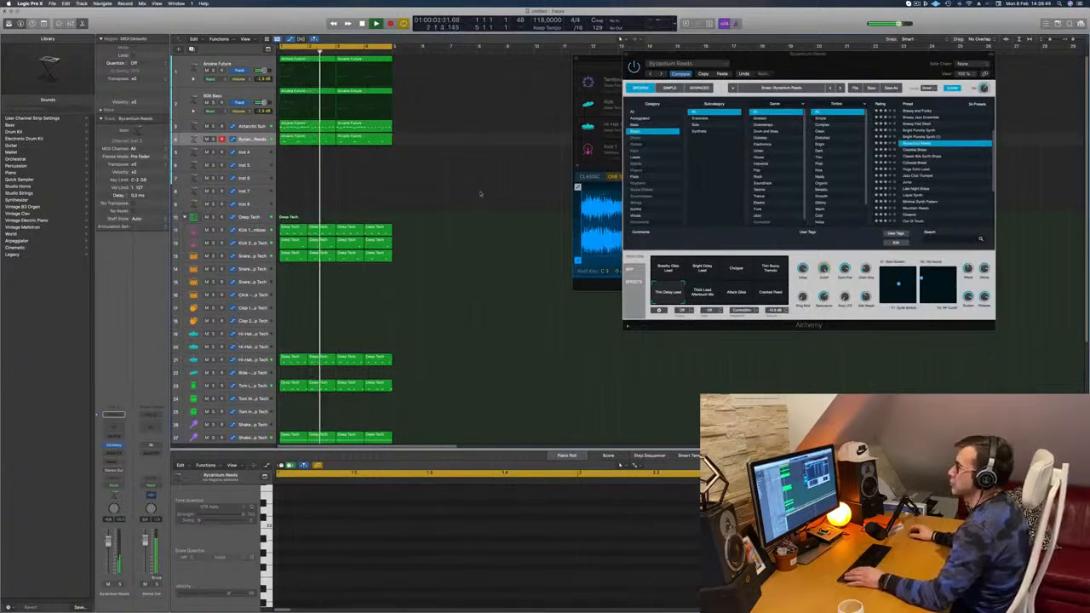
Step: Open Alchemy on the Antarctic Sun track, compare another snapshot against High Resonance, return to High Resonance and close the window
scroll(426, 195, "down", 1)
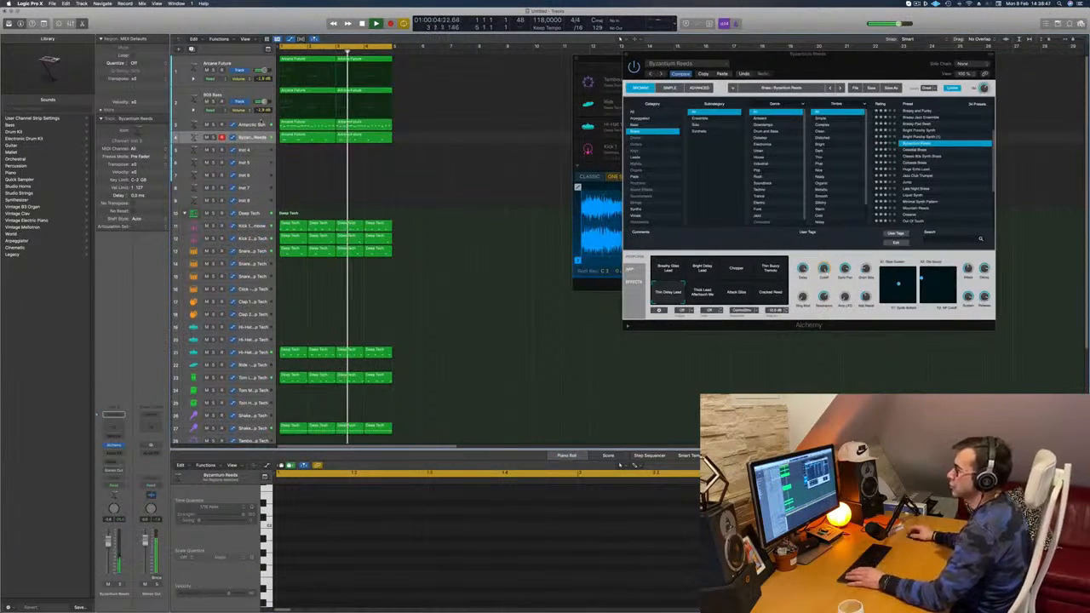
left_click(262, 124)
key("Return")
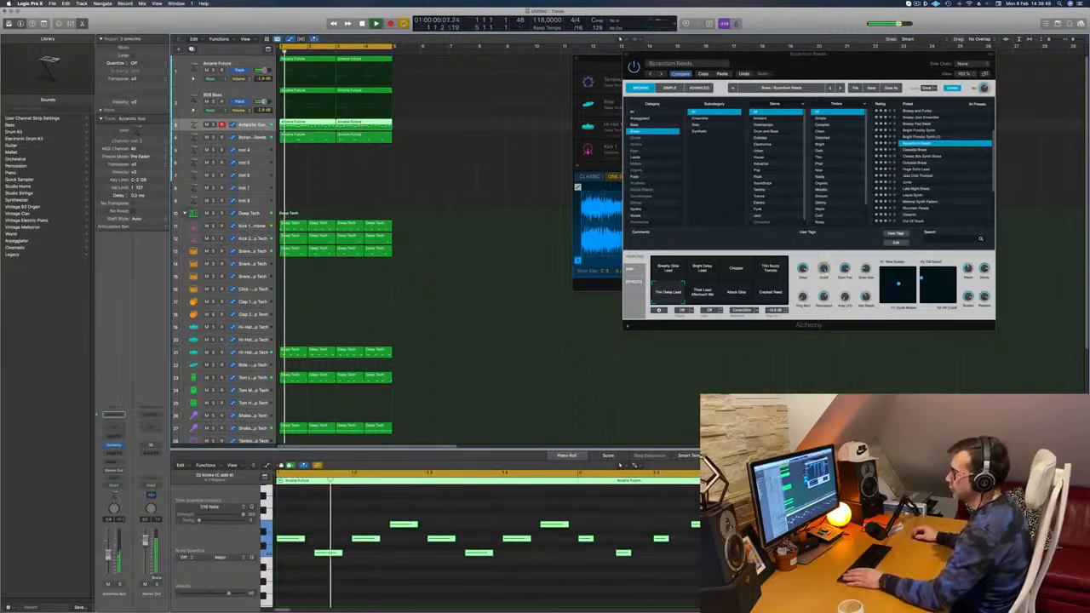
left_click(113, 444)
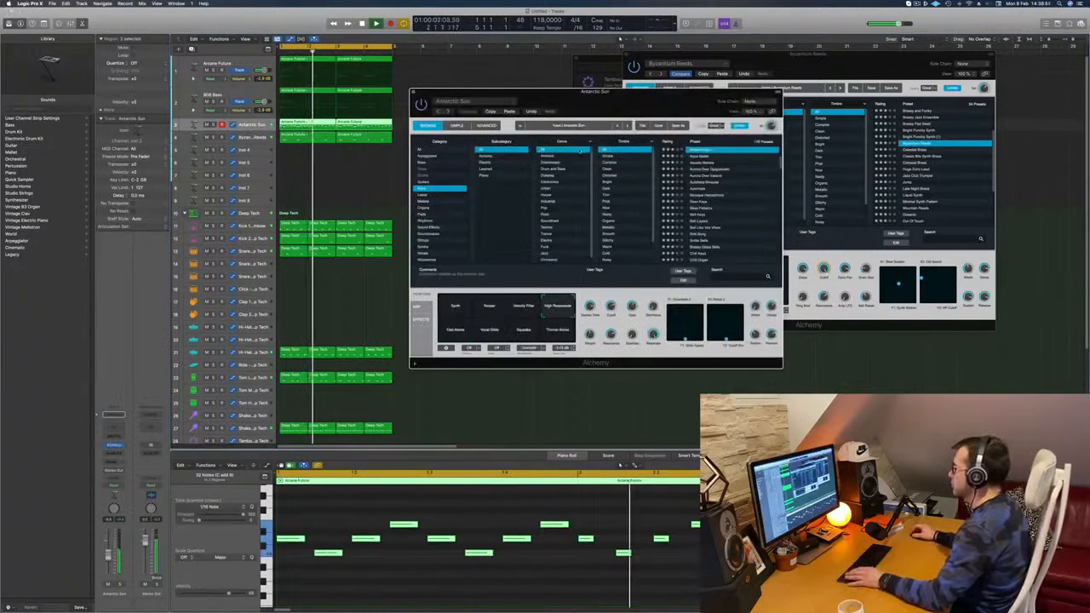
left_click_drag(666, 97, 649, 117)
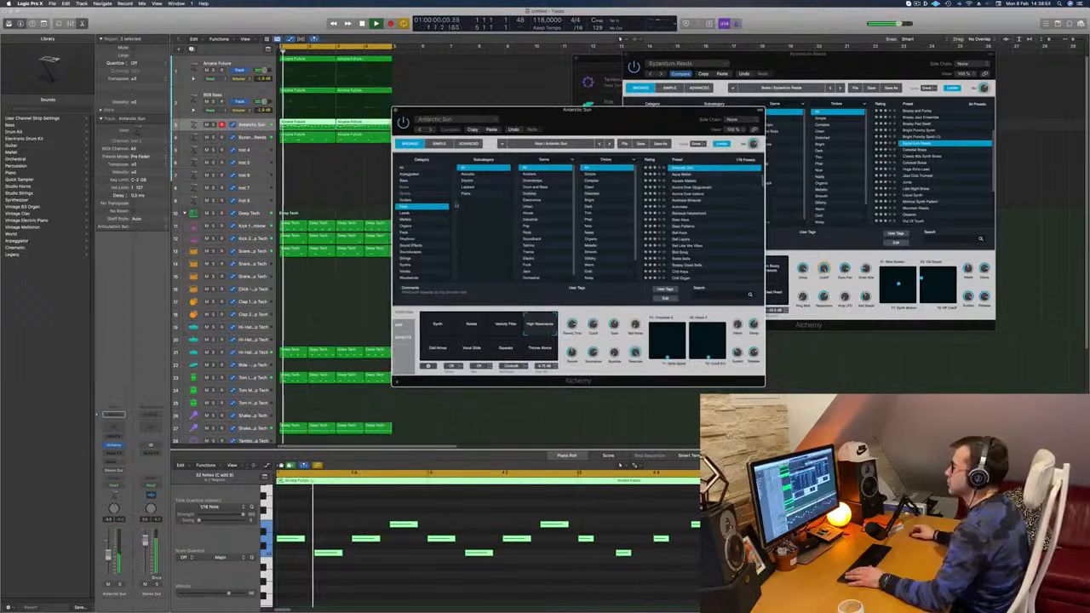
left_click(543, 347)
left_click(547, 333)
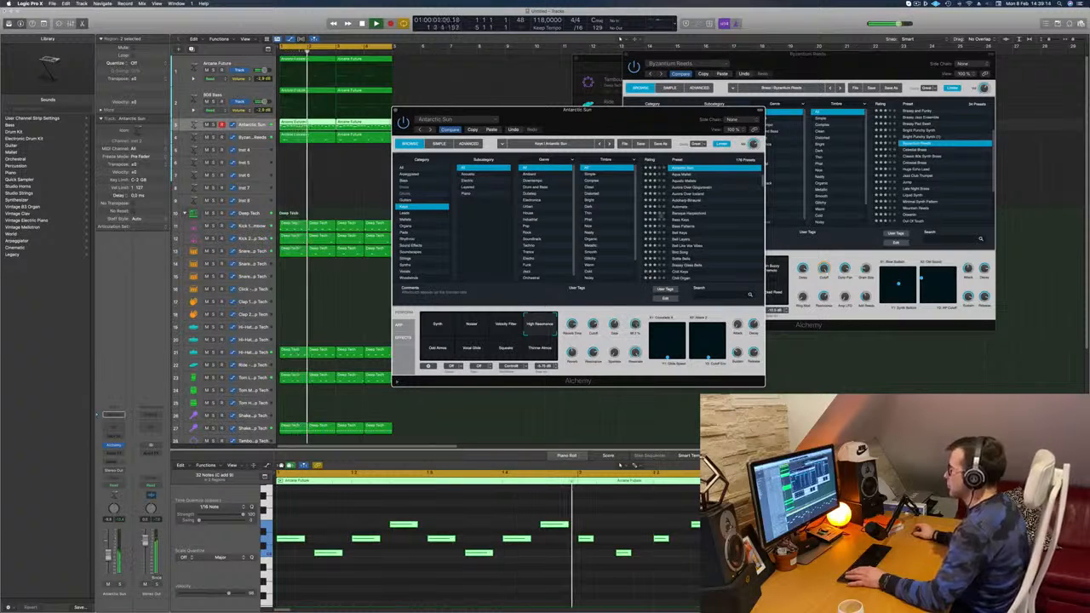
left_click_drag(398, 112, 433, 107)
left_click(432, 106)
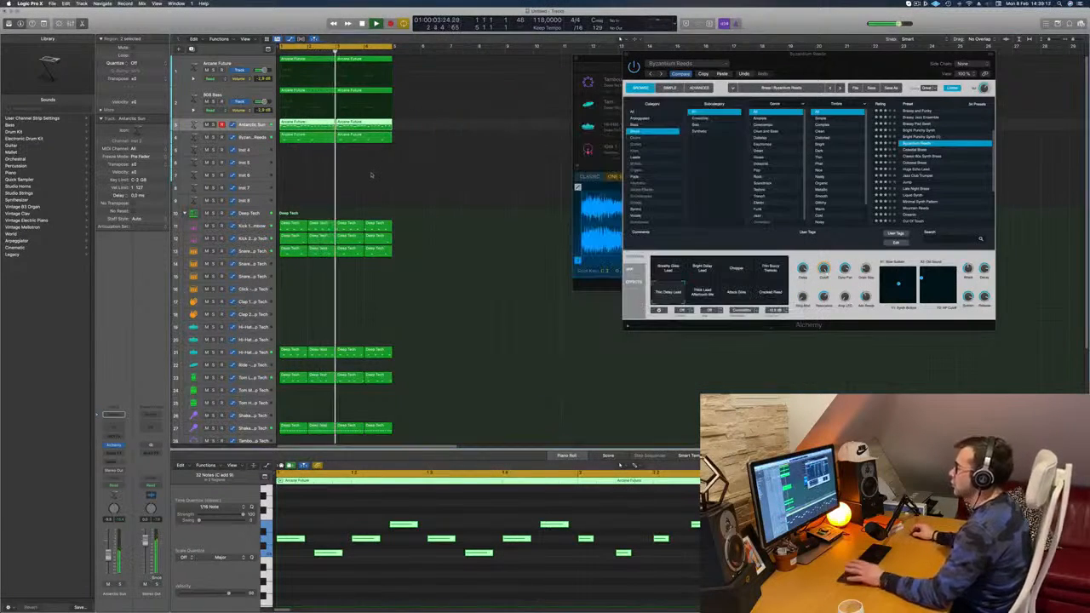
Step: Repeat all regions three times to fill sixteen bars, extending the cycle range over them, and move the floating windows off the arrangement
key("super+a")
key("super+r")
key("super+r")
key("super+r")
key("super+r")
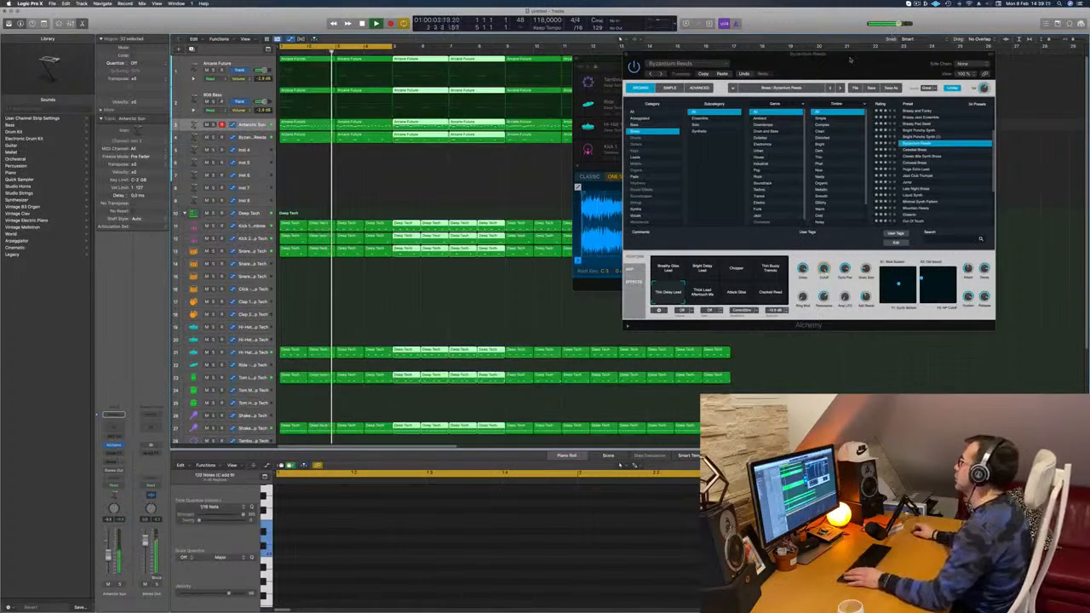
left_click_drag(858, 57, 1027, 151)
left_click_drag(720, 59, 780, 290)
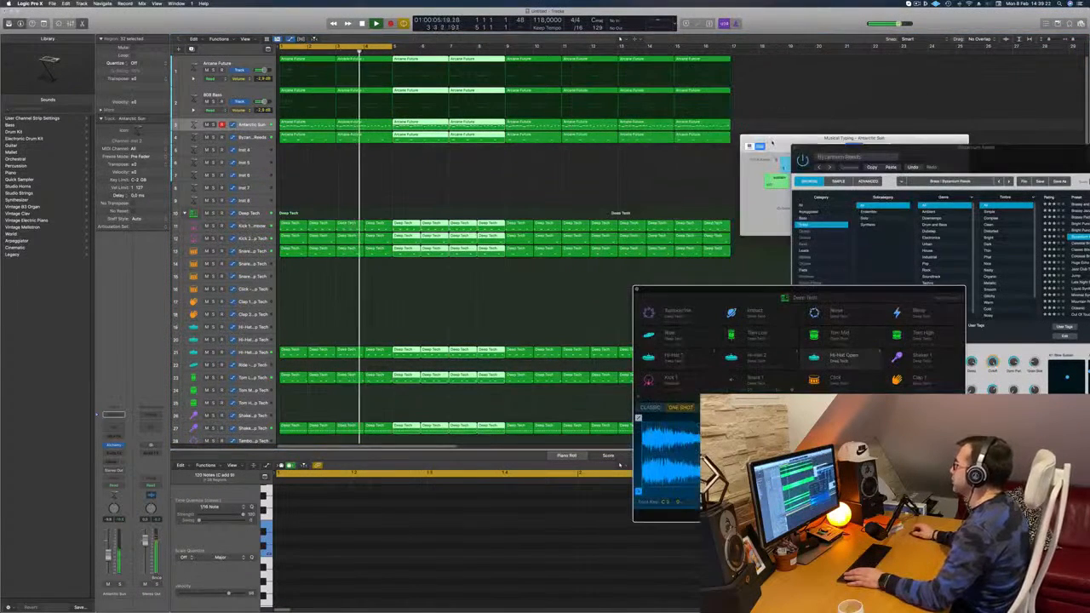
left_click_drag(772, 142, 857, 191)
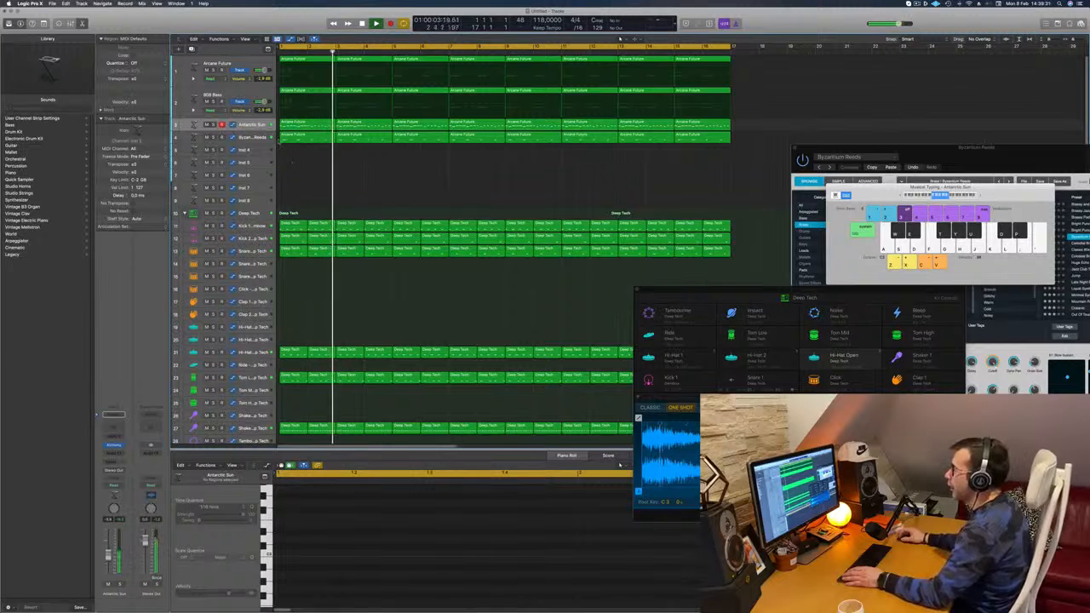
Step: Open Alchemy on the Inst 4 track and add a send from that track to Bus 7
key("Down")
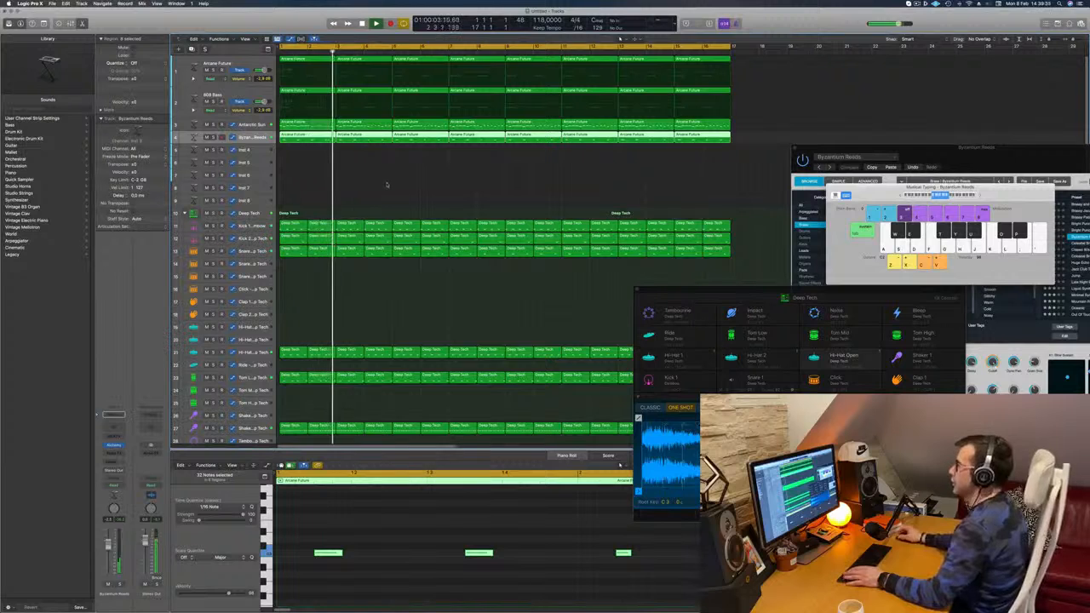
key("Down")
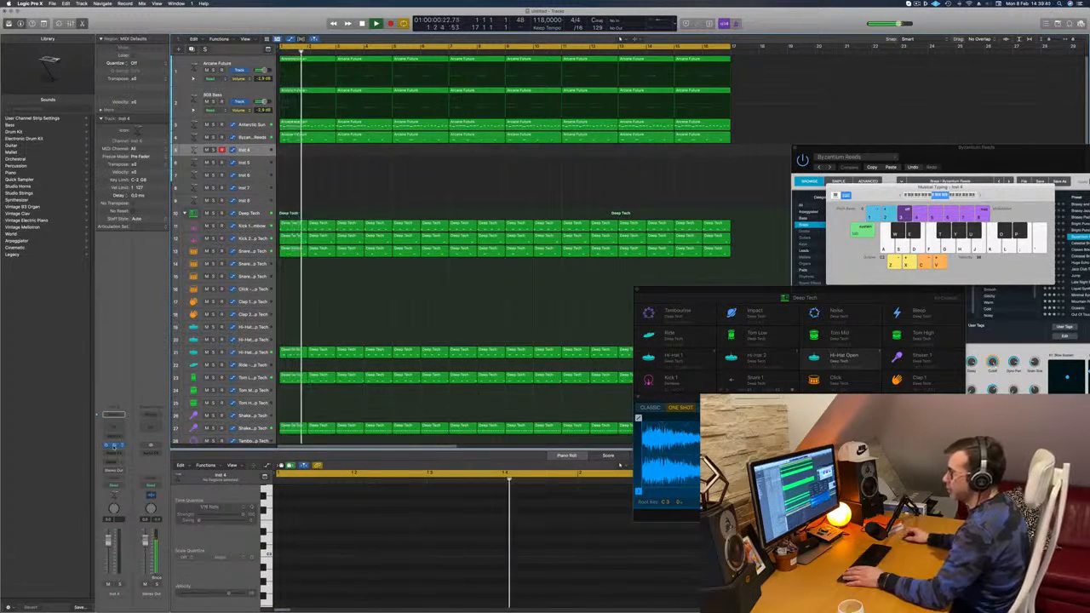
left_click(114, 445)
left_click(117, 471)
mouse_move(118, 472)
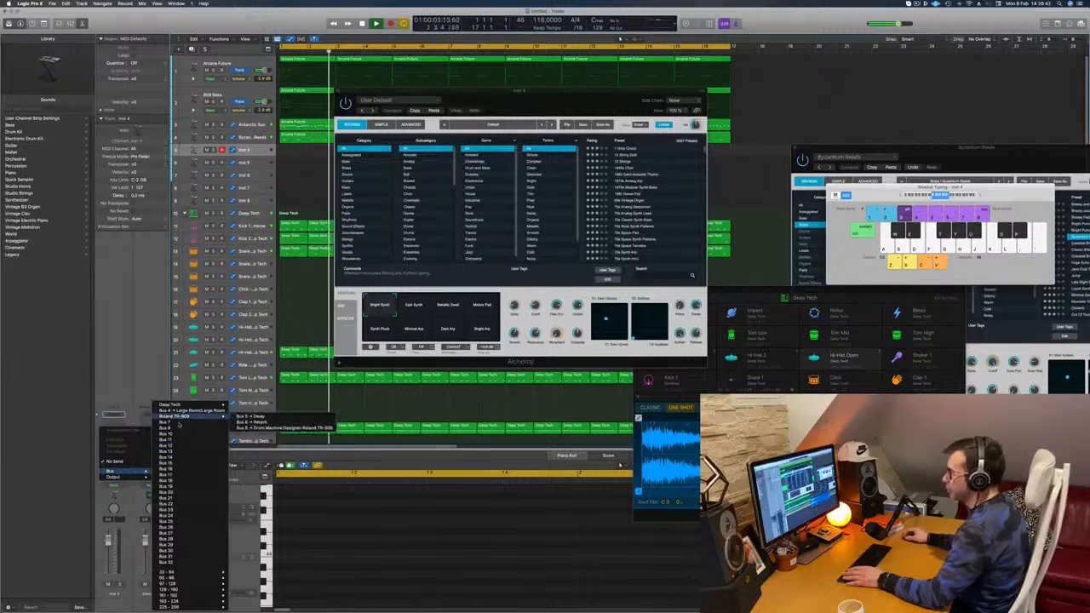
left_click(171, 415)
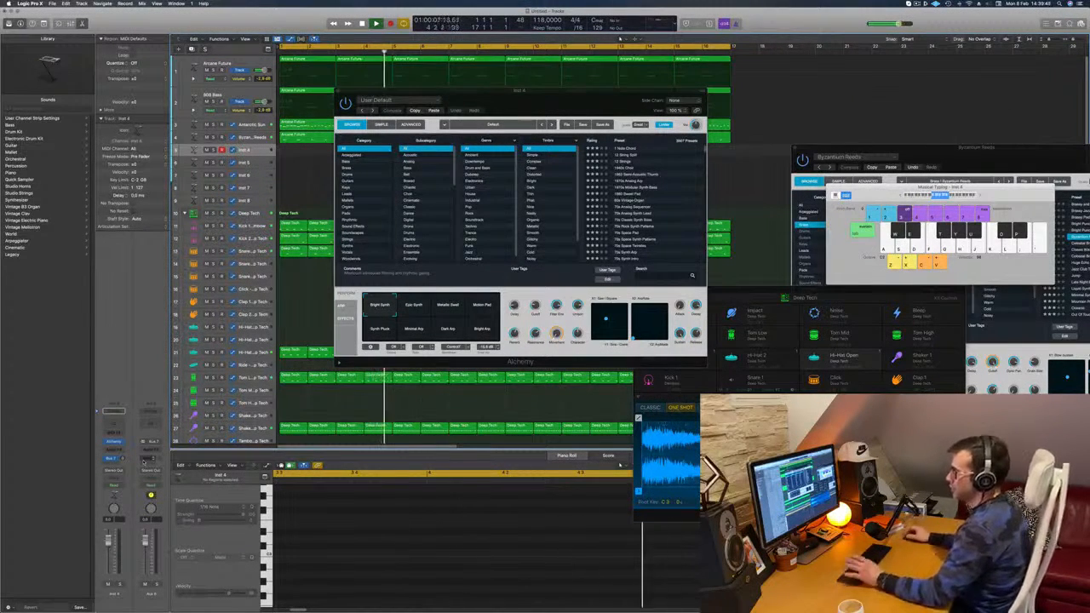
Step: Insert a stereo SilverVerb on the Bus 7 aux, load its saved user preset with 92% reflectivity and 100% wet, and close Alchemy
left_click(151, 447)
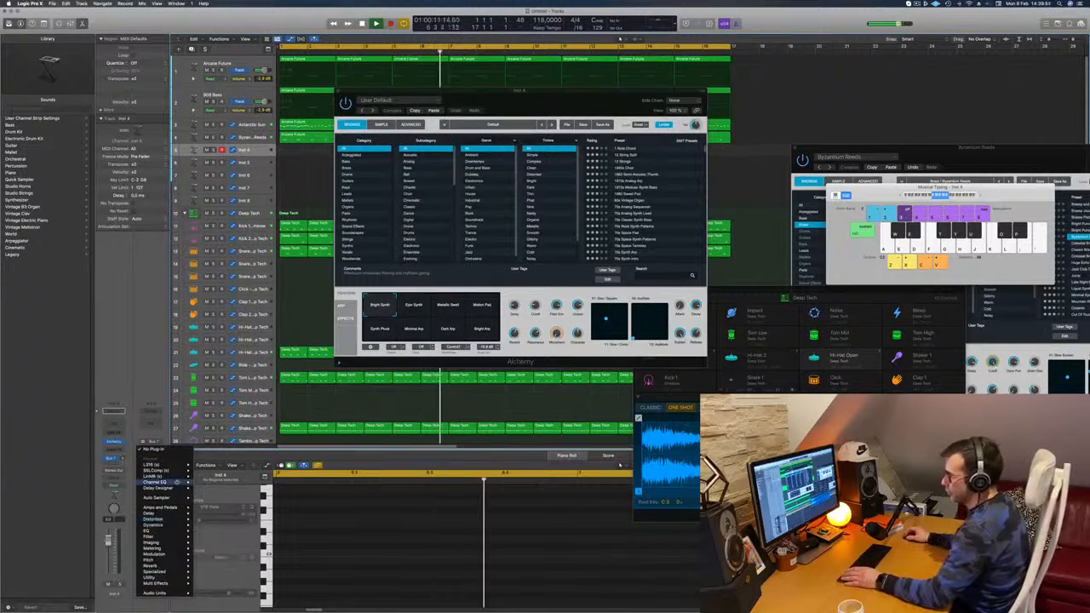
mouse_move(176, 565)
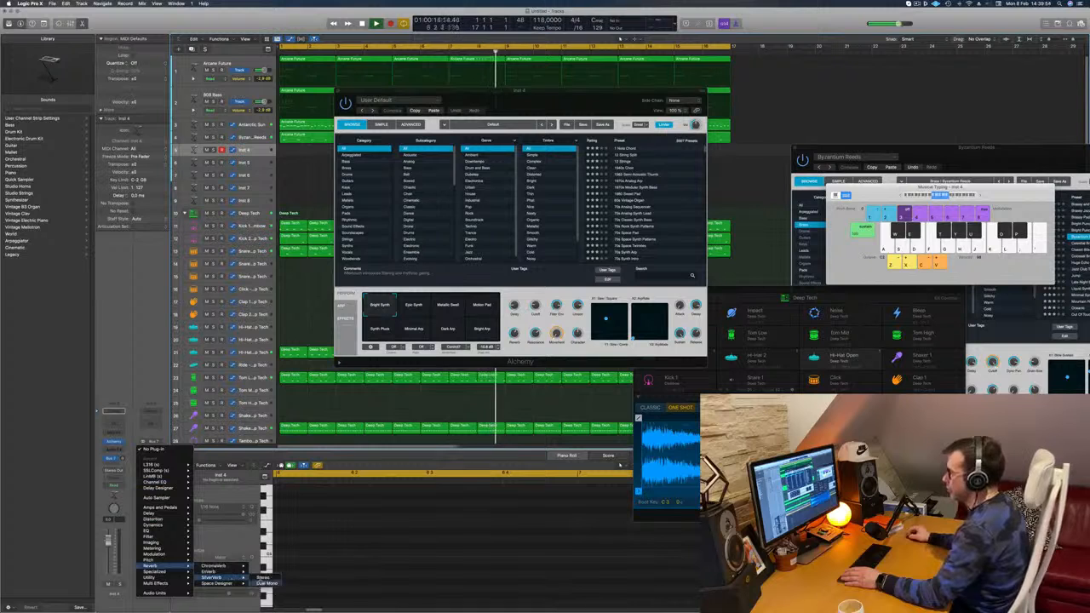
left_click(262, 578)
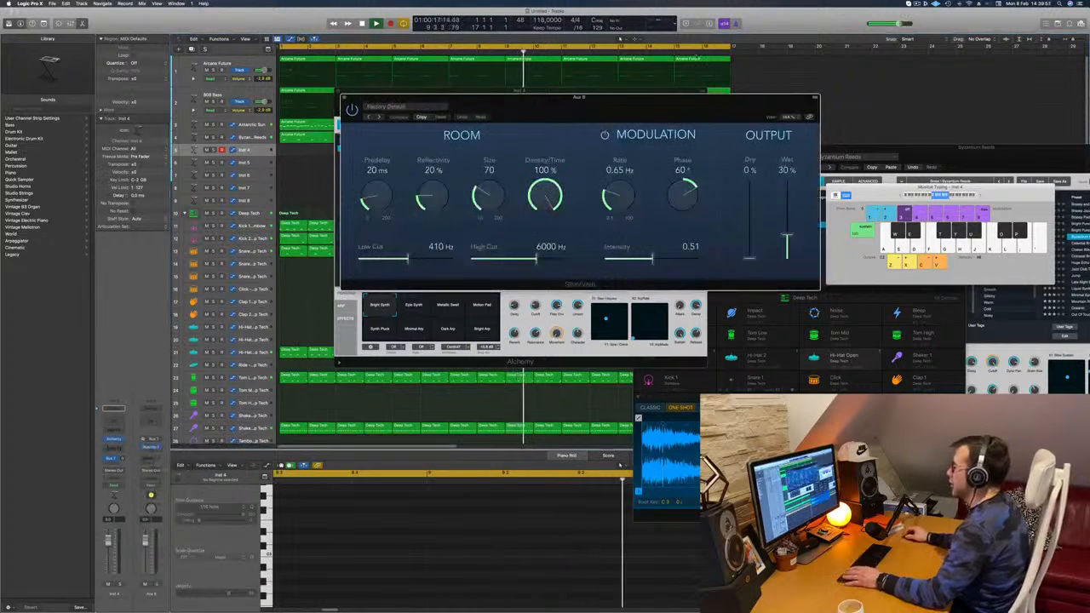
left_click(415, 107)
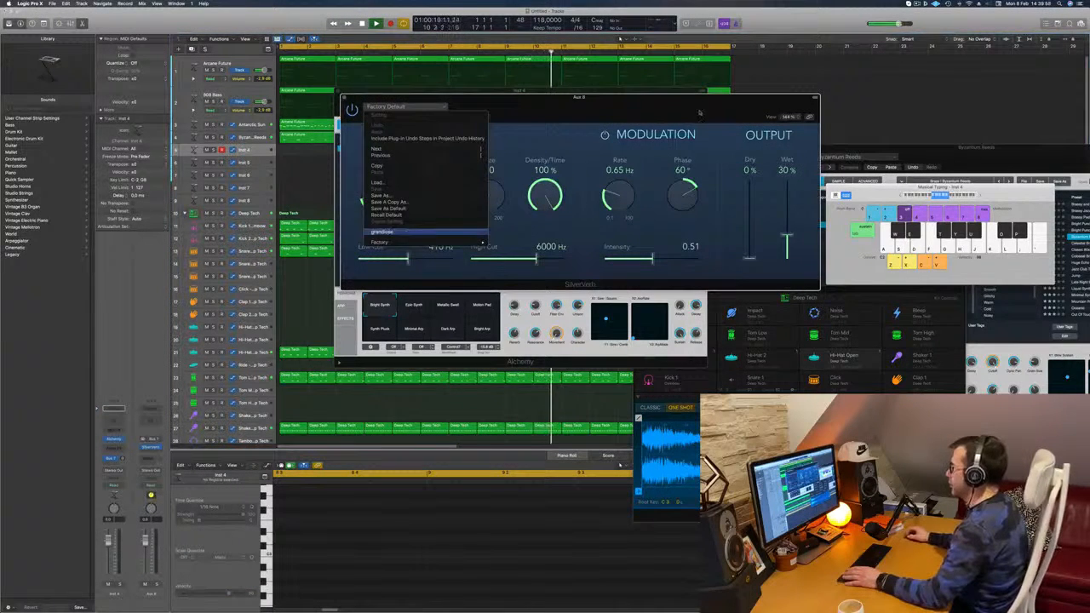
left_click(383, 231)
left_click_drag(696, 109, 845, 105)
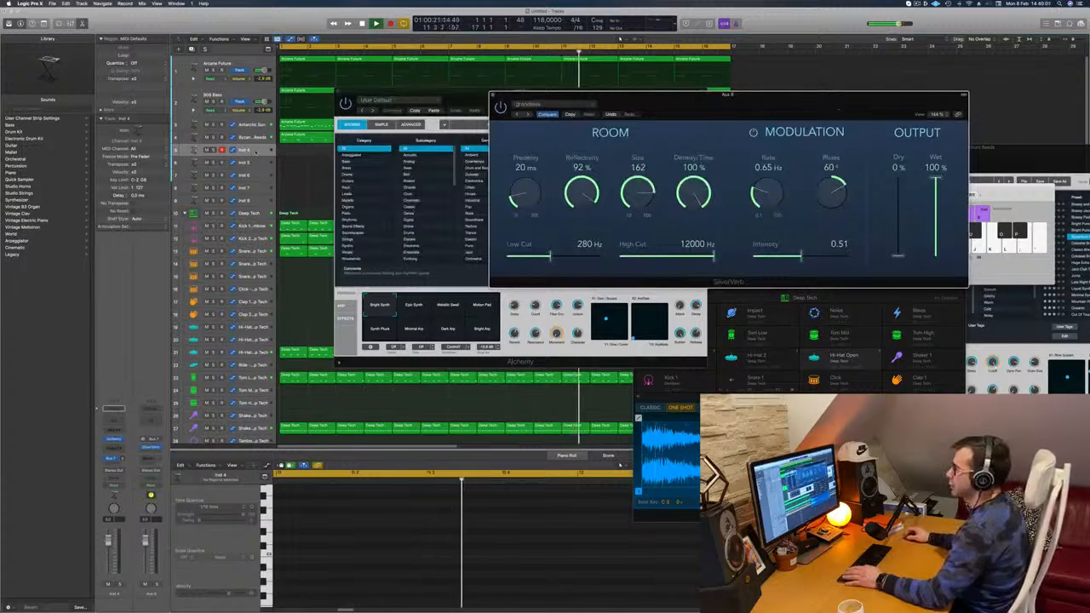
left_click(115, 439)
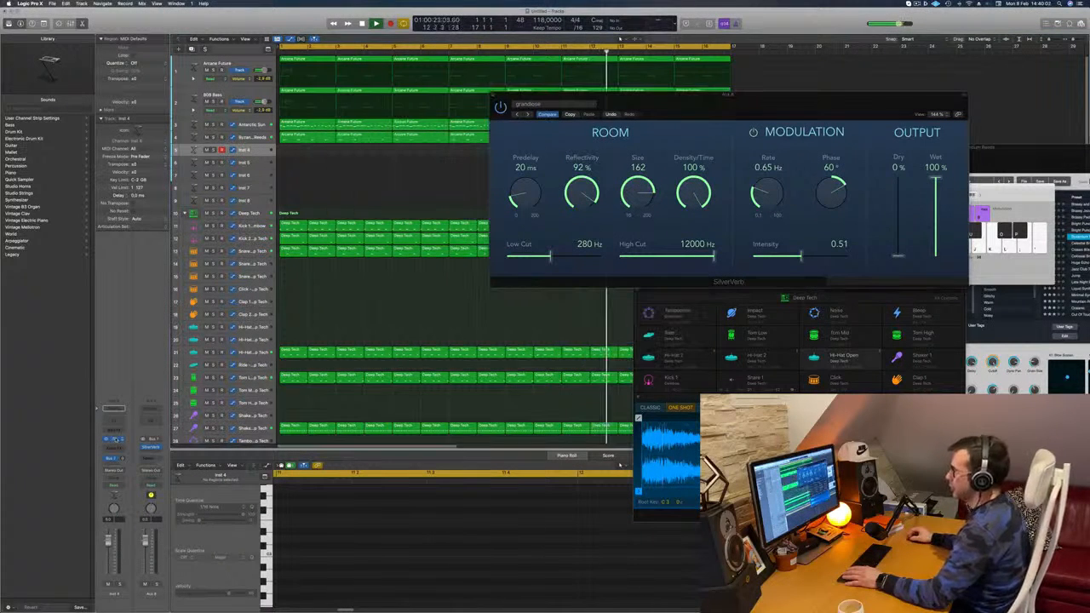
Step: Move SilverVerb aside and load the Electro Sweeper preset from Alchemy's fast-attack pads on the Inst 4 track
left_click_drag(745, 109, 926, 112)
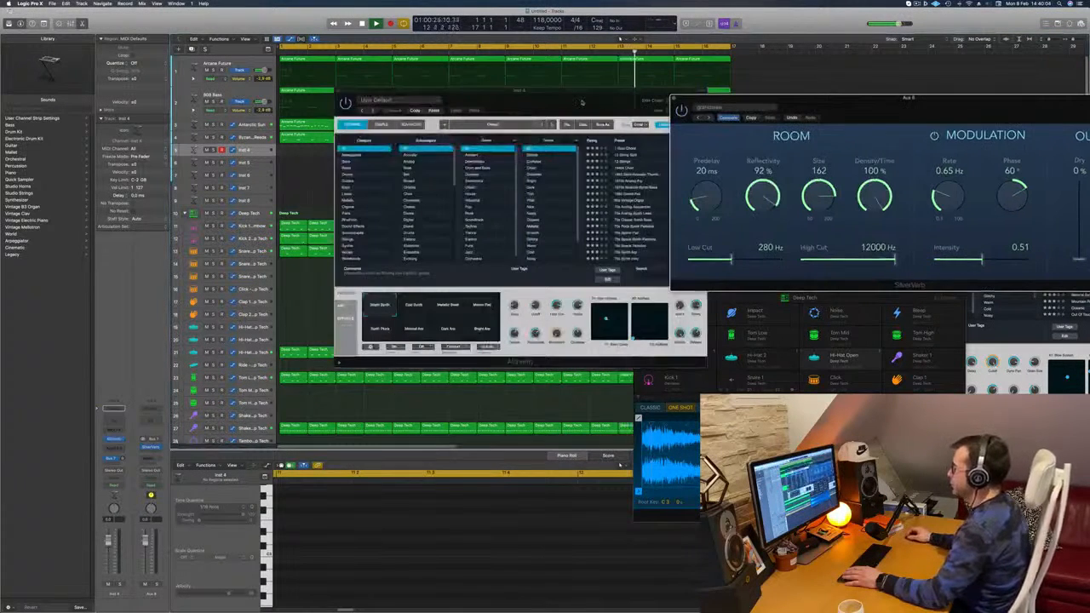
left_click_drag(532, 114, 487, 154)
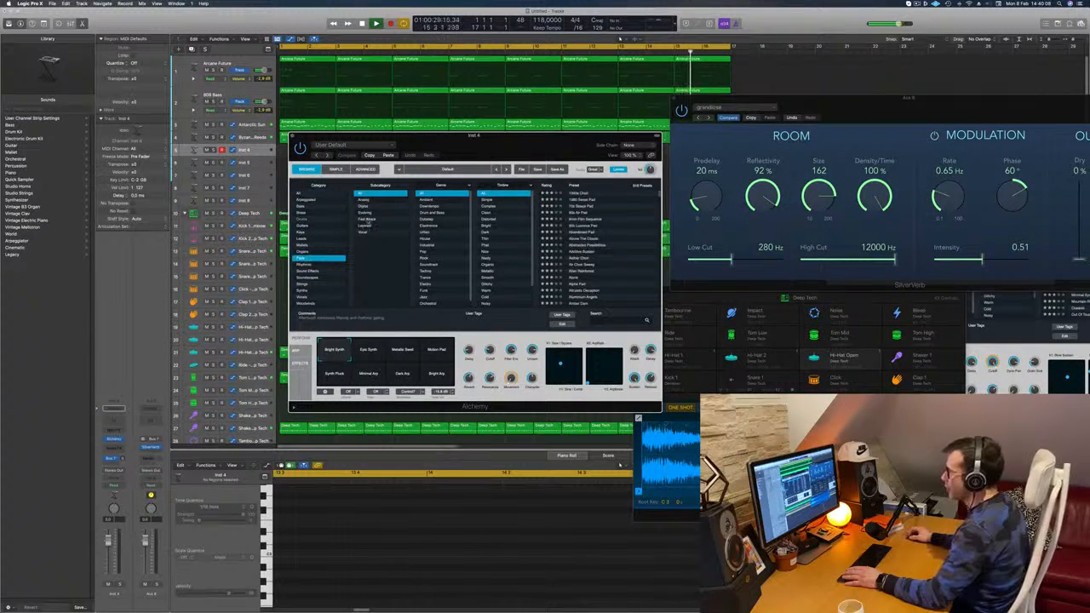
scroll(631, 221, "down", 5)
left_click(609, 240)
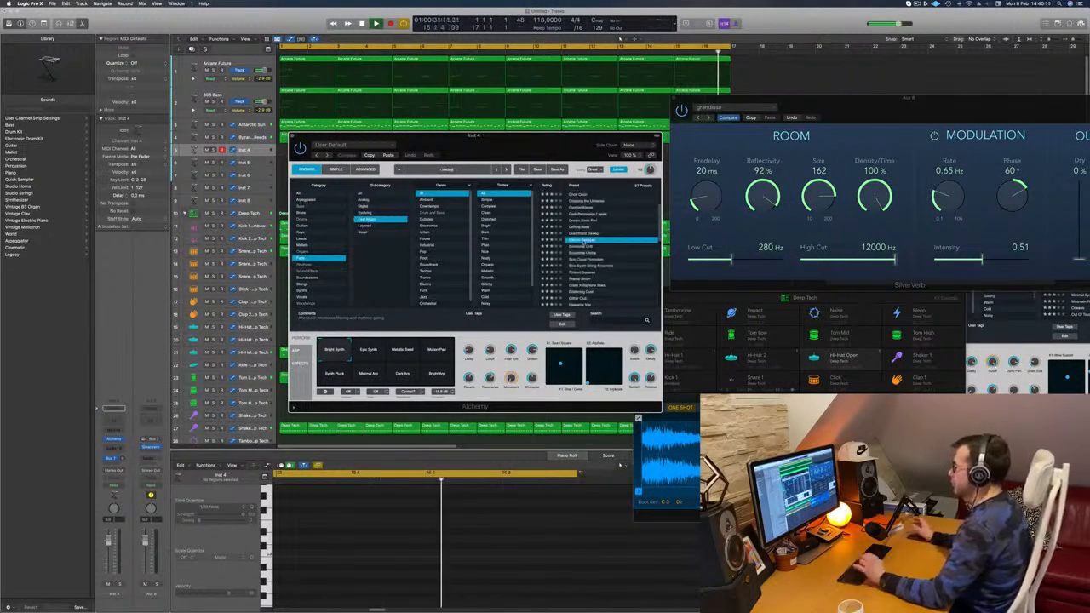
Step: Show Musical Typing clear of the arrangement and audition a few notes of the Electro Sweeper sound over the loop
left_click_drag(474, 135, 803, 180)
key("super+k")
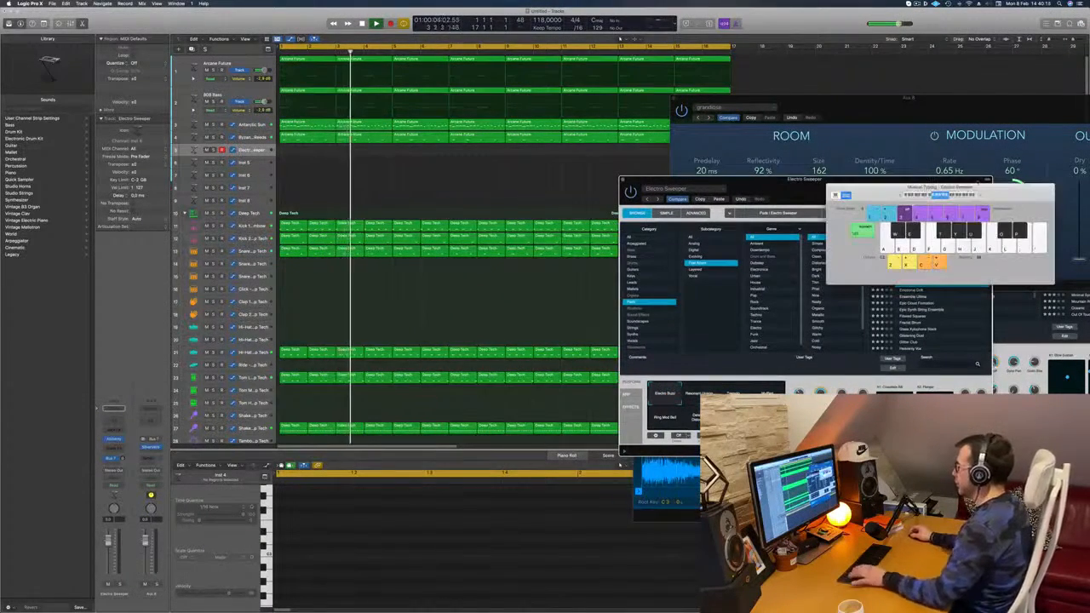
left_click_drag(995, 189, 688, 188)
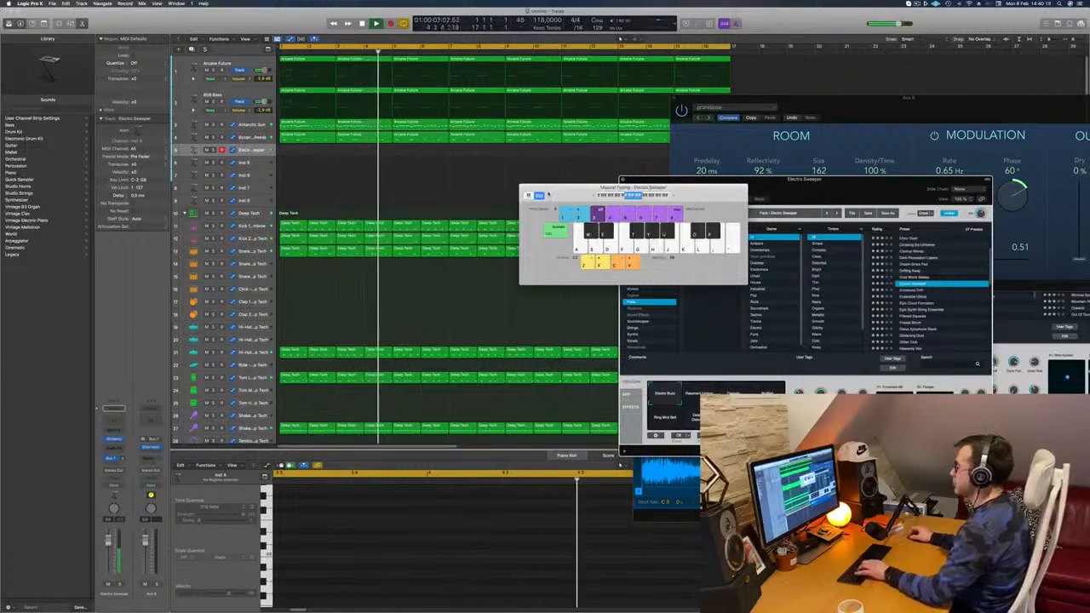
left_click_drag(555, 178, 511, 160)
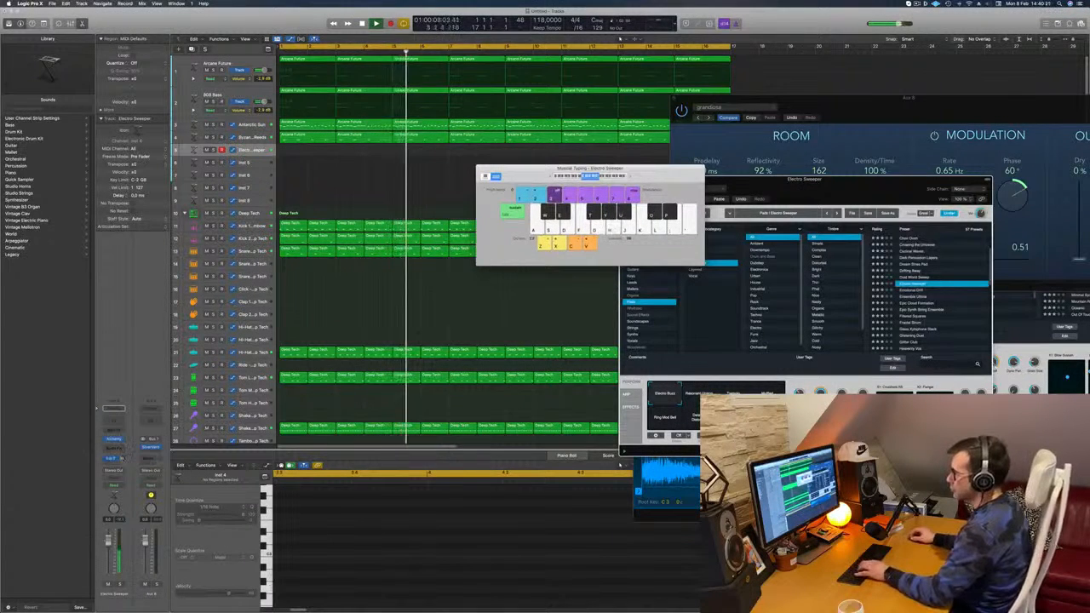
key("s")
key("f")
key("g")
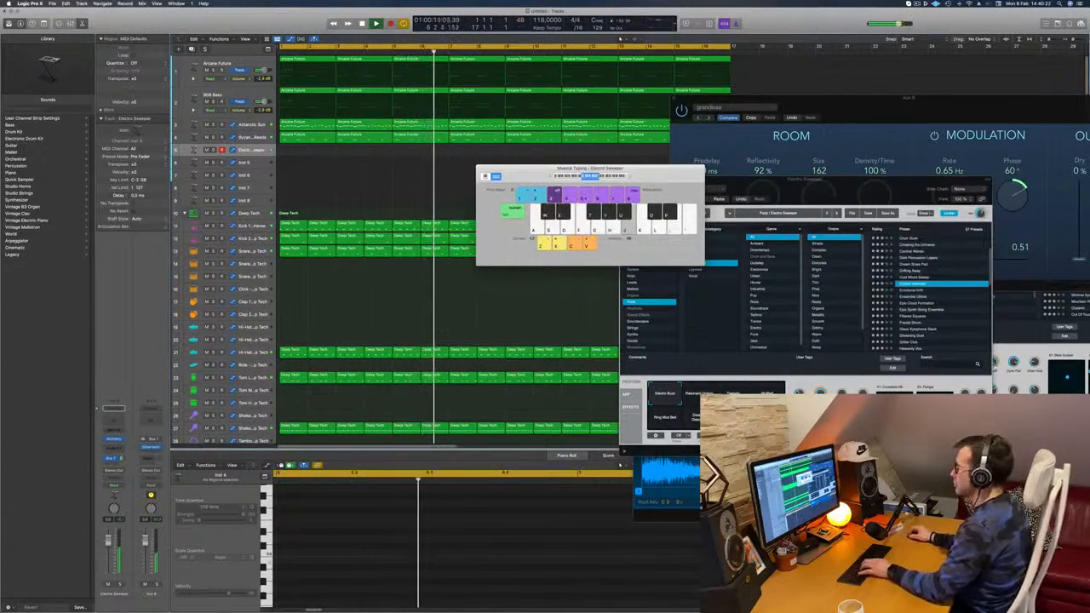
left_click_drag(538, 176, 615, 163)
key("d")
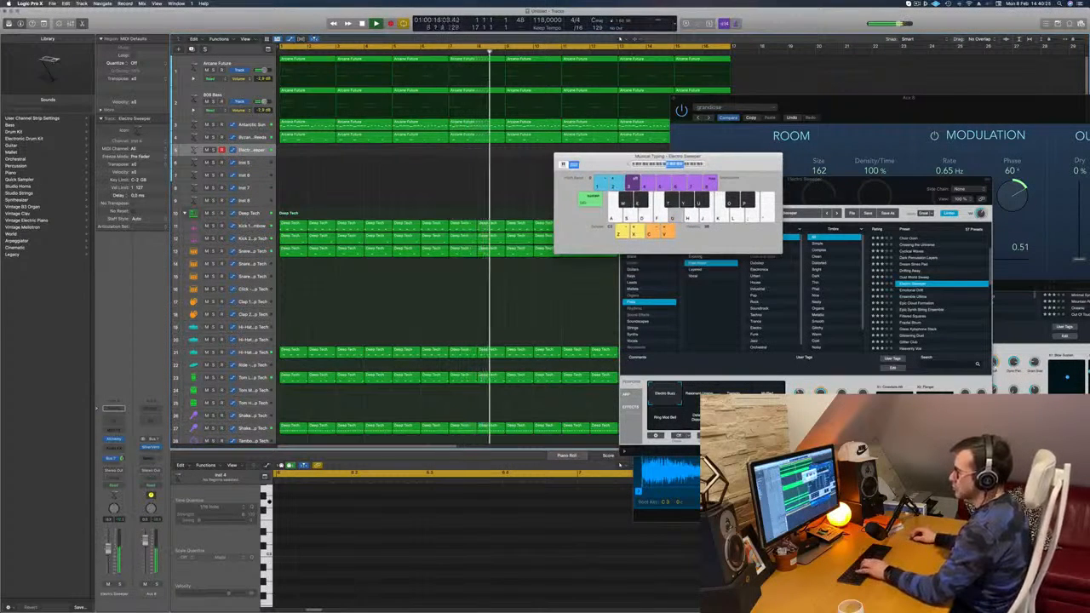
Step: Bring the Alchemy window forward, audition the Tremolo snapshot and switch Electro Sweeper to the Muffled snapshot
left_click_drag(803, 181, 830, 82)
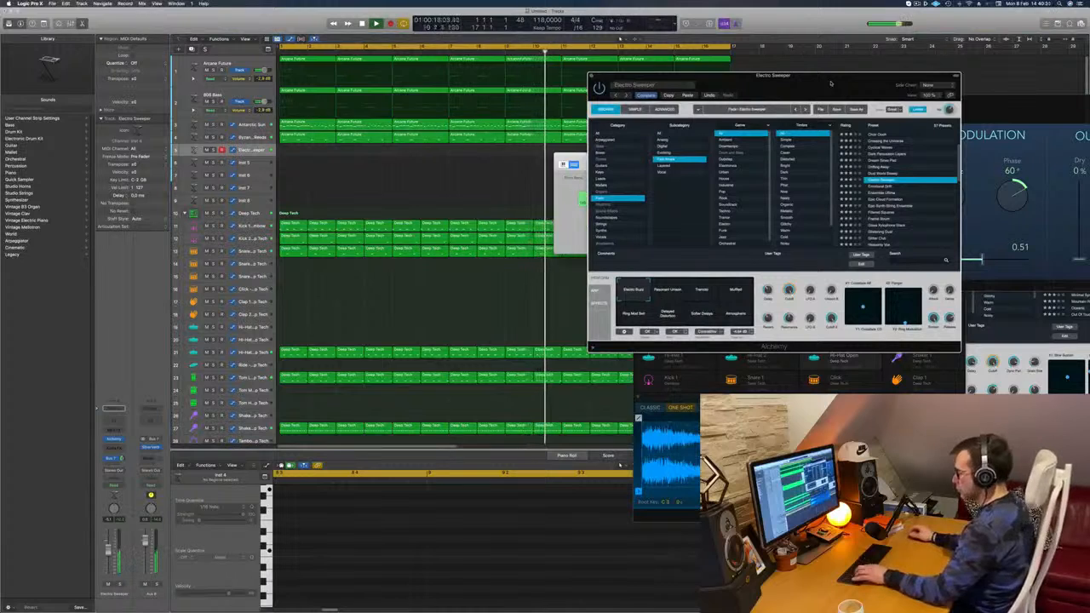
left_click_drag(830, 82, 805, 116)
left_click(651, 320)
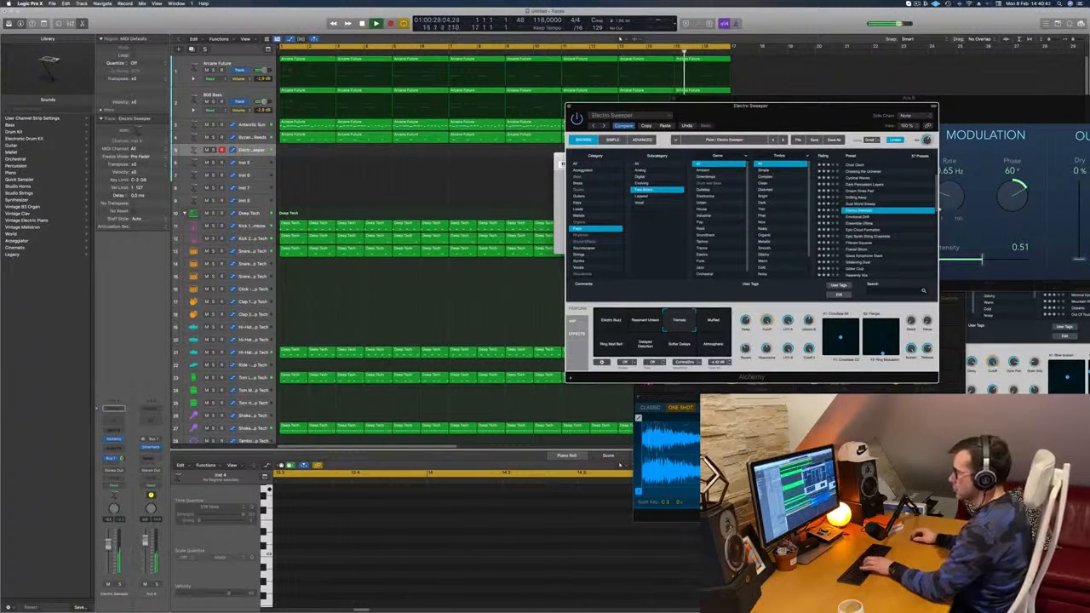
left_click(620, 39)
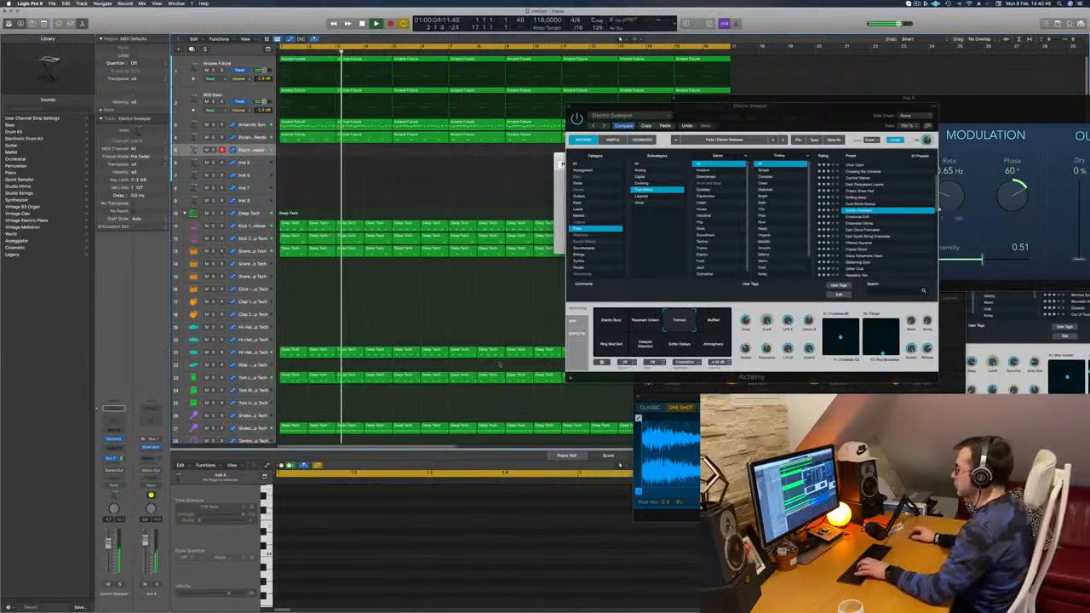
left_click(698, 326)
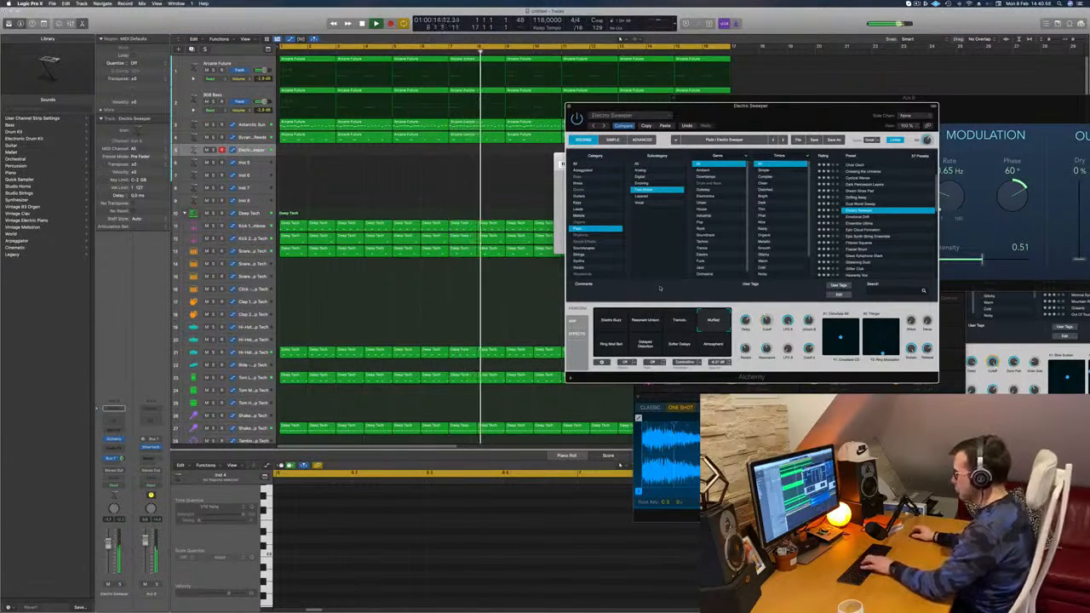
Step: Record a slow three-note melody on the Electro Sweeper track with Musical Typing over the running loop, and stop playback
key("super+k")
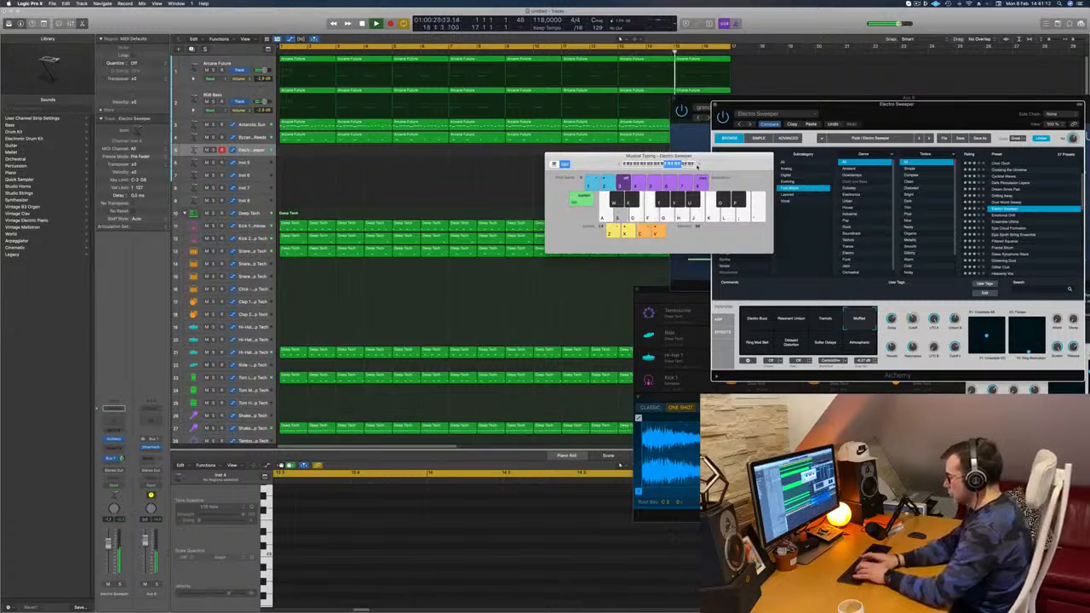
key("r")
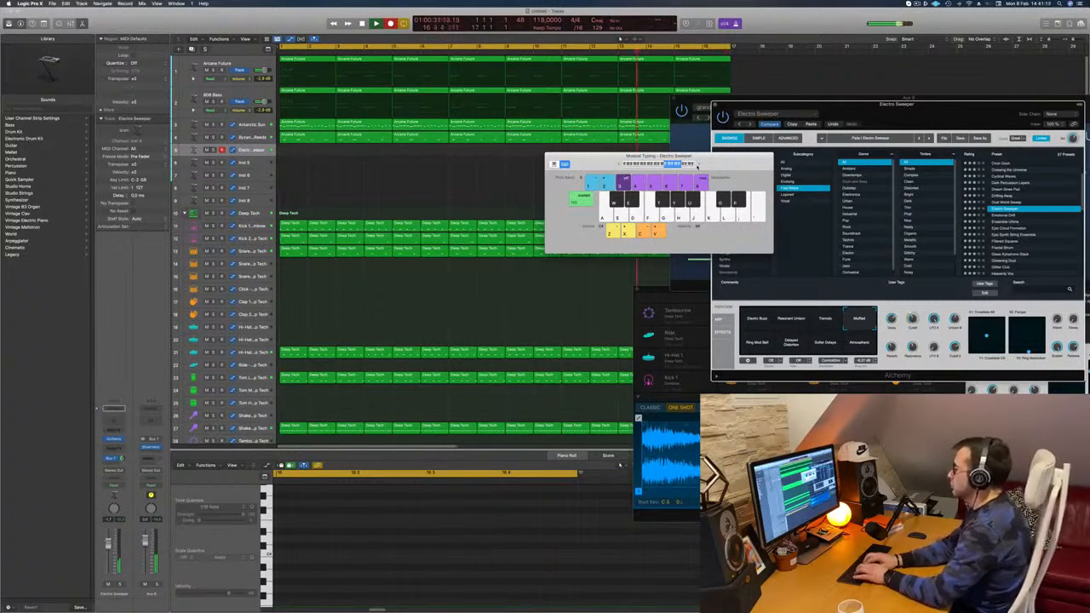
key("f")
key("d")
key("s")
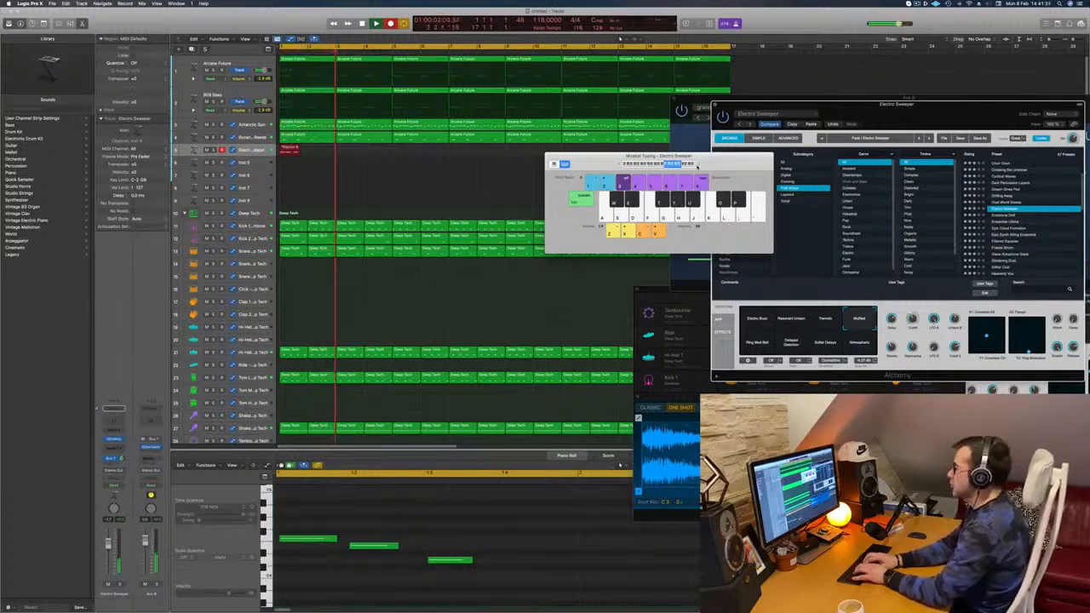
key("d")
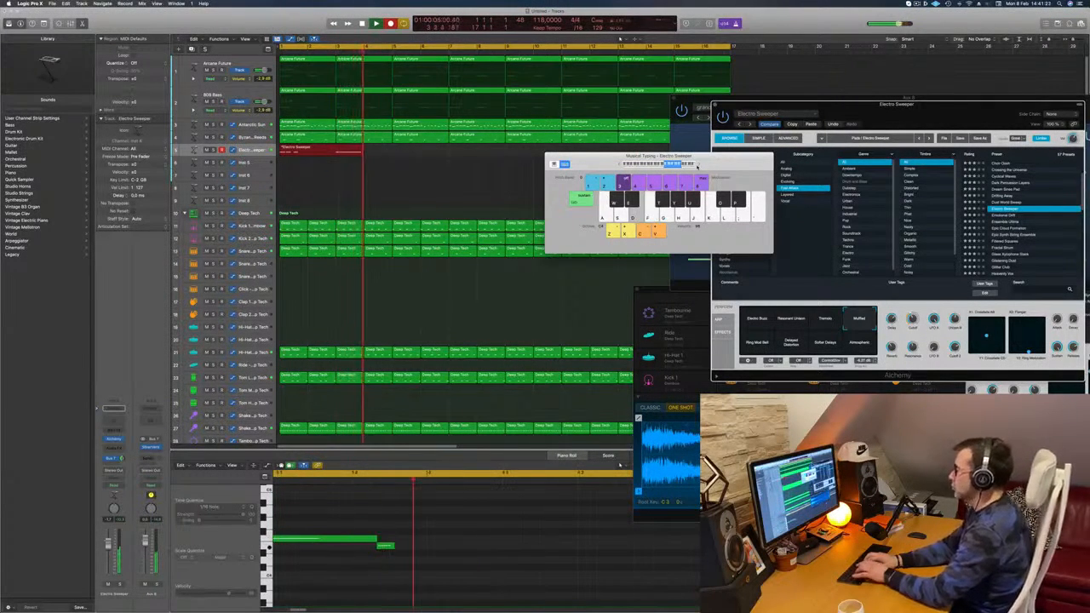
key("s")
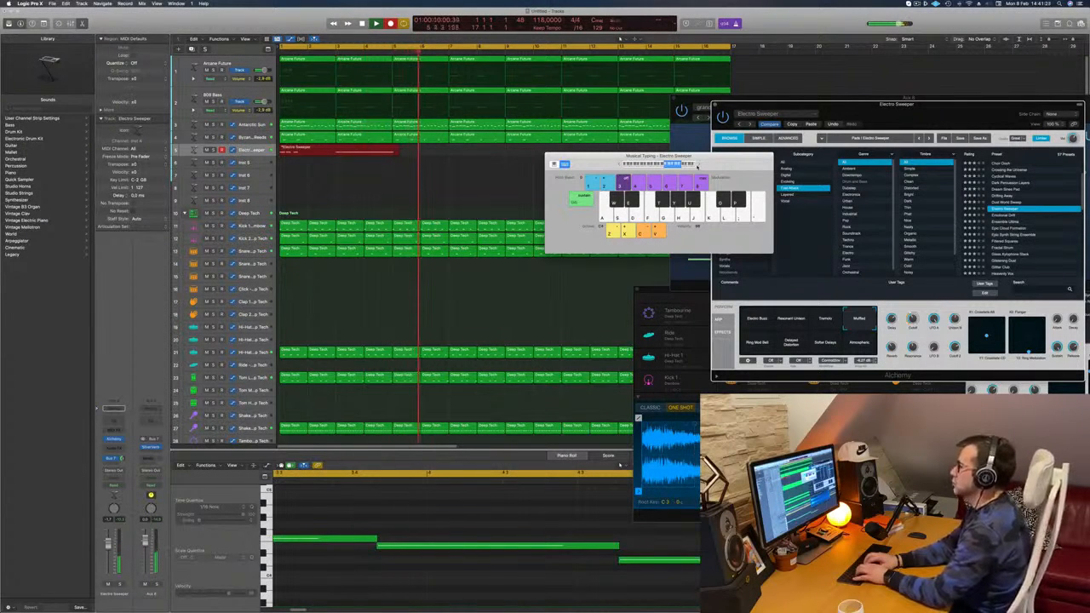
key("f")
key("d")
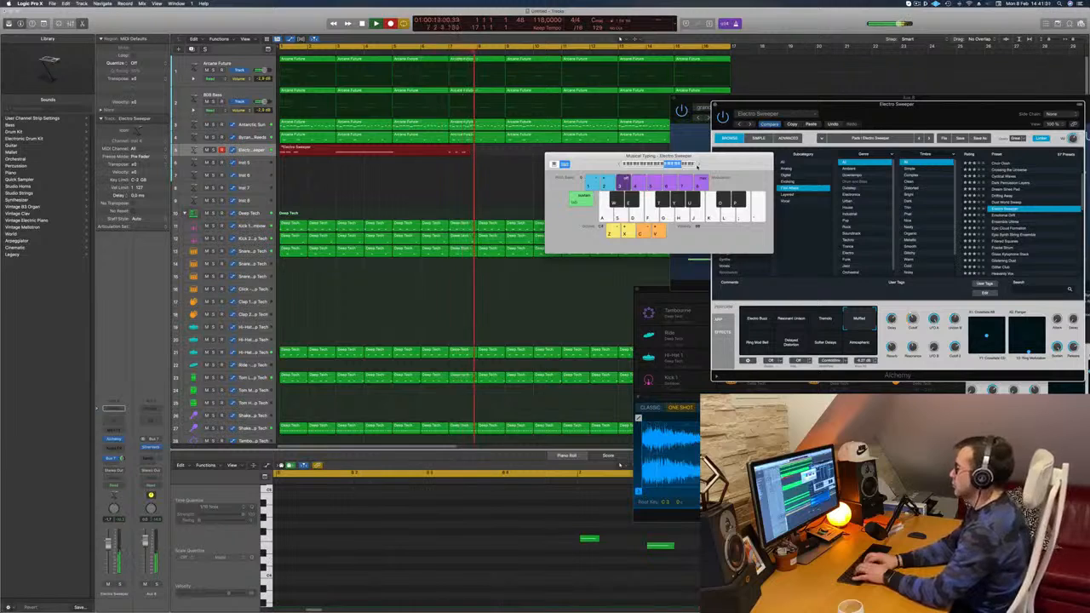
key("s")
key("d")
key("f")
key("d")
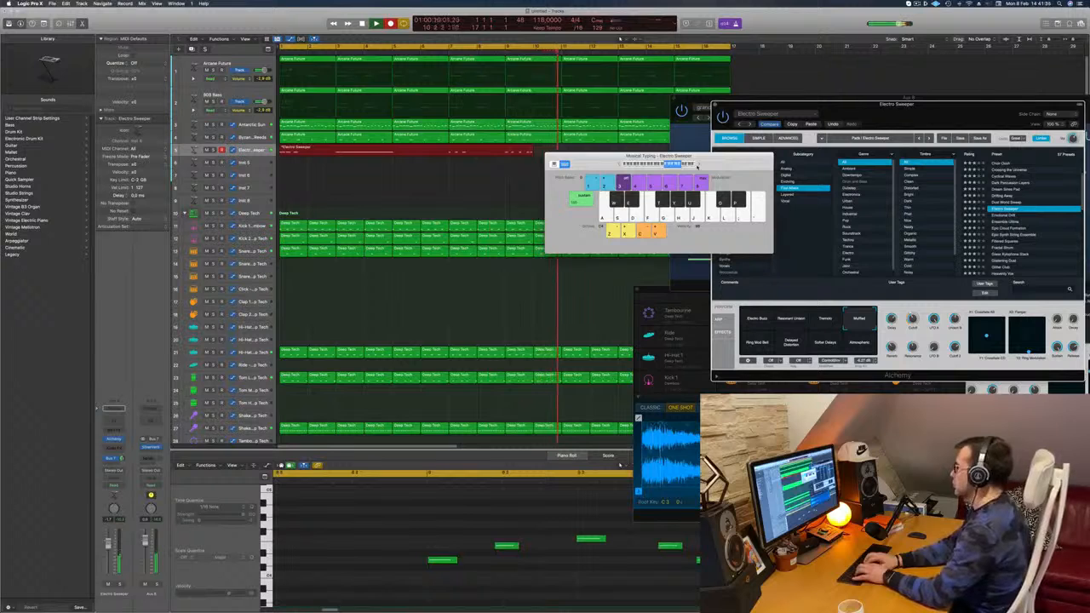
key("f")
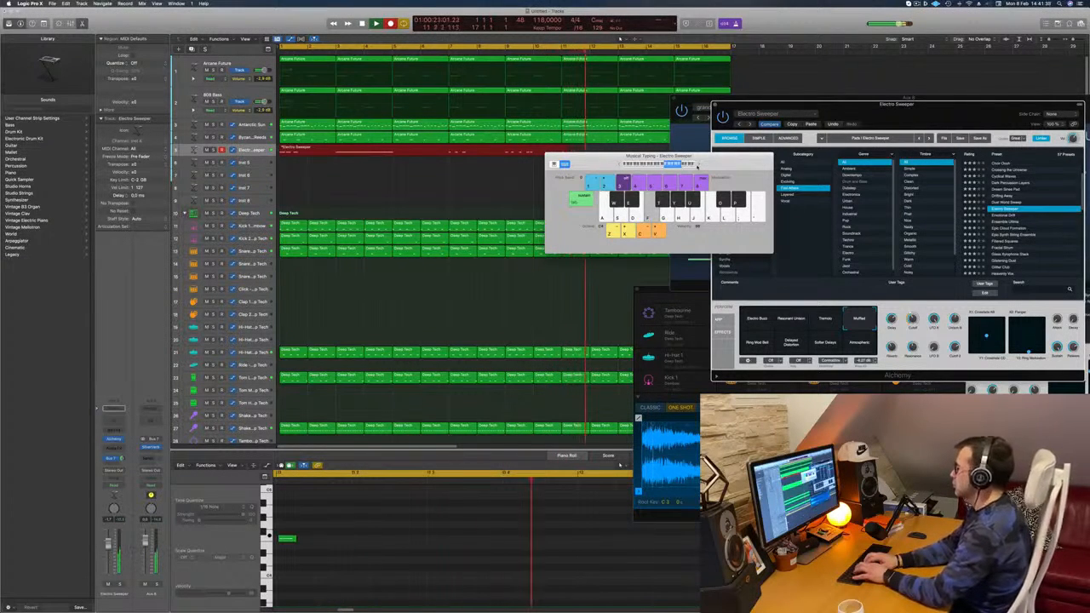
key("d")
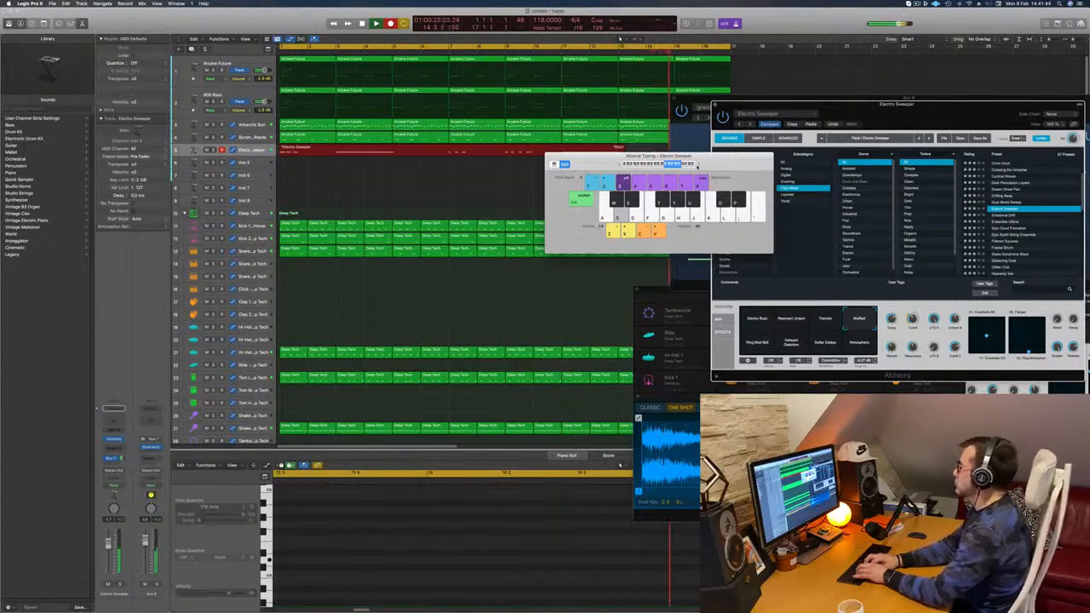
key("space")
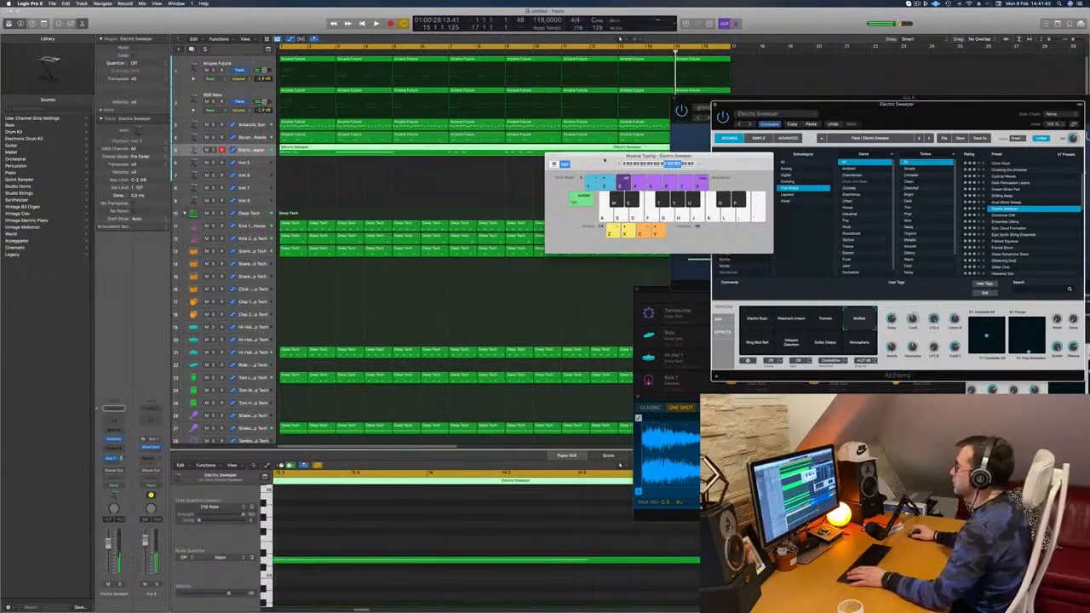
Step: Split the recorded Electro Sweeper part at bar 11, delete the earlier portion and move the remaining region to bar 1
left_click_drag(610, 156, 753, 245)
double_click(561, 151, "super")
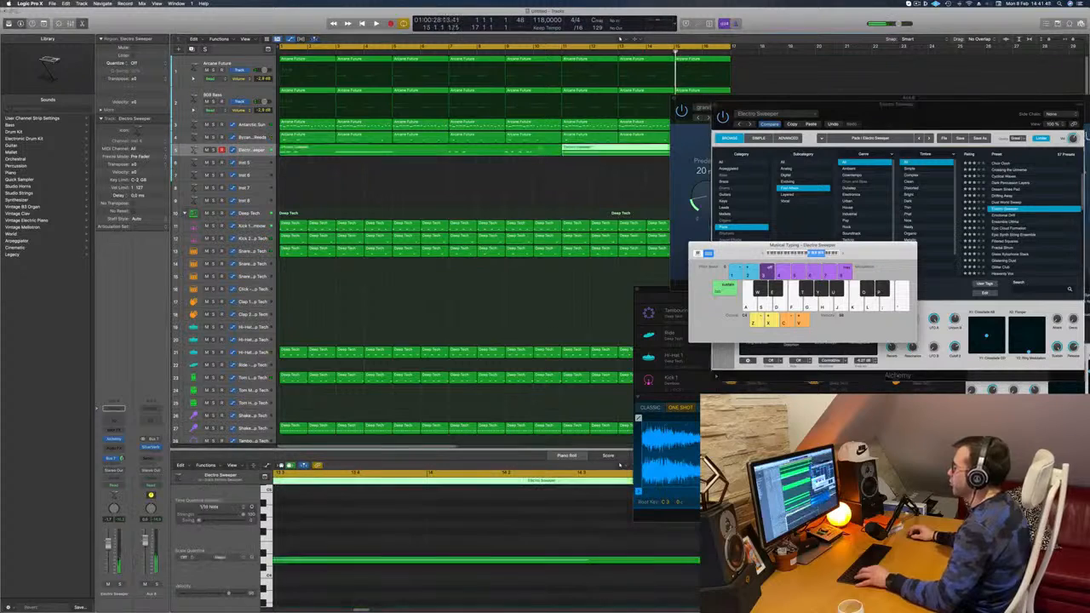
left_click(541, 151)
key("Delete")
left_click_drag(587, 151, 316, 173)
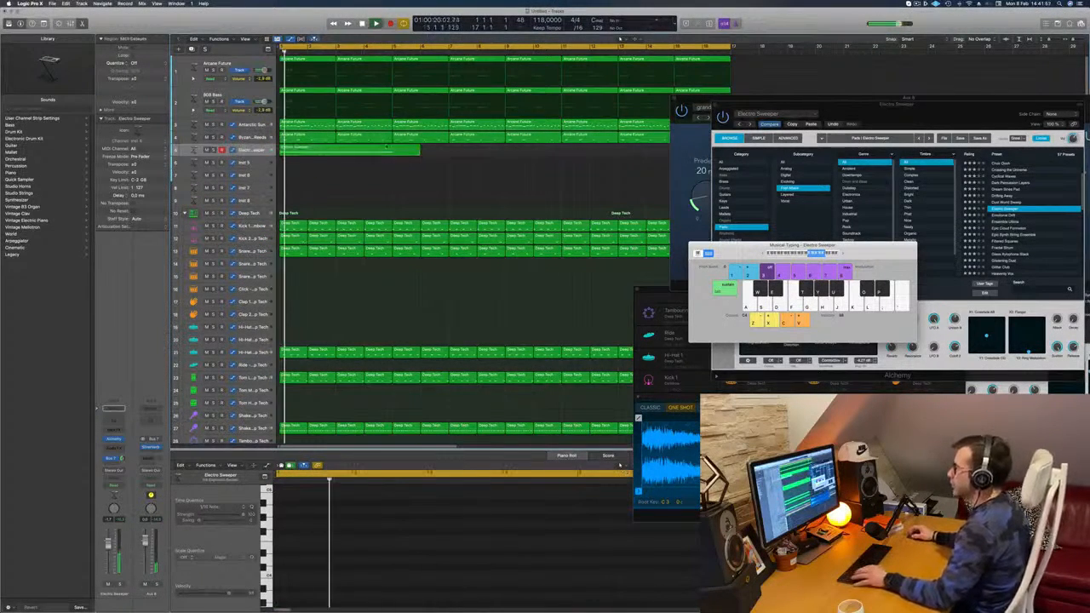
Step: Cut the moved Electro Sweeper region at bar 5 with overlapping notes set to Split, keeping only the first four bars
double_click(391, 150, "super")
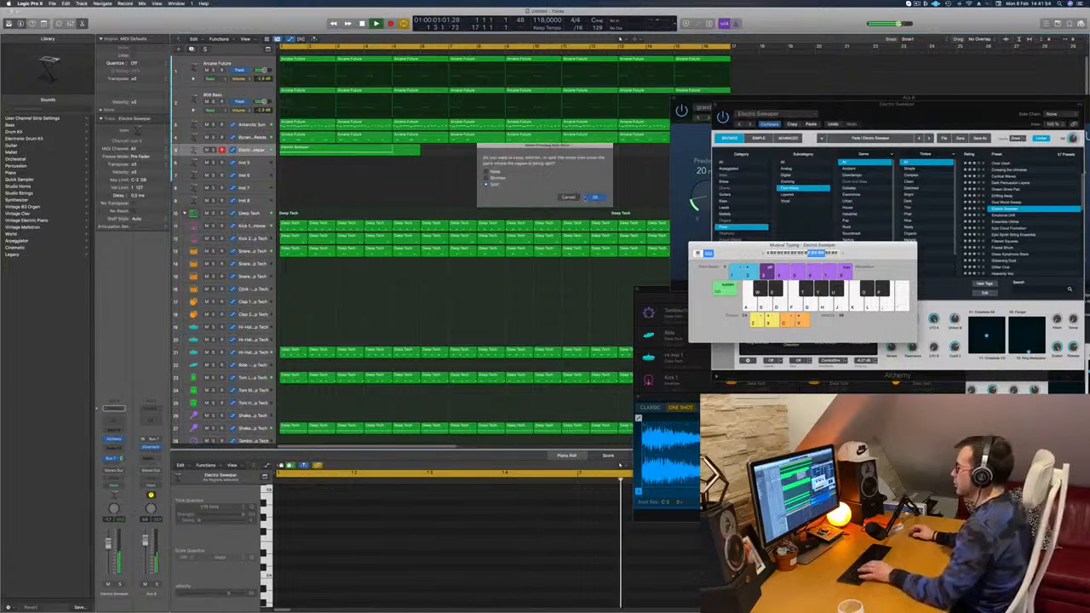
left_click(586, 198)
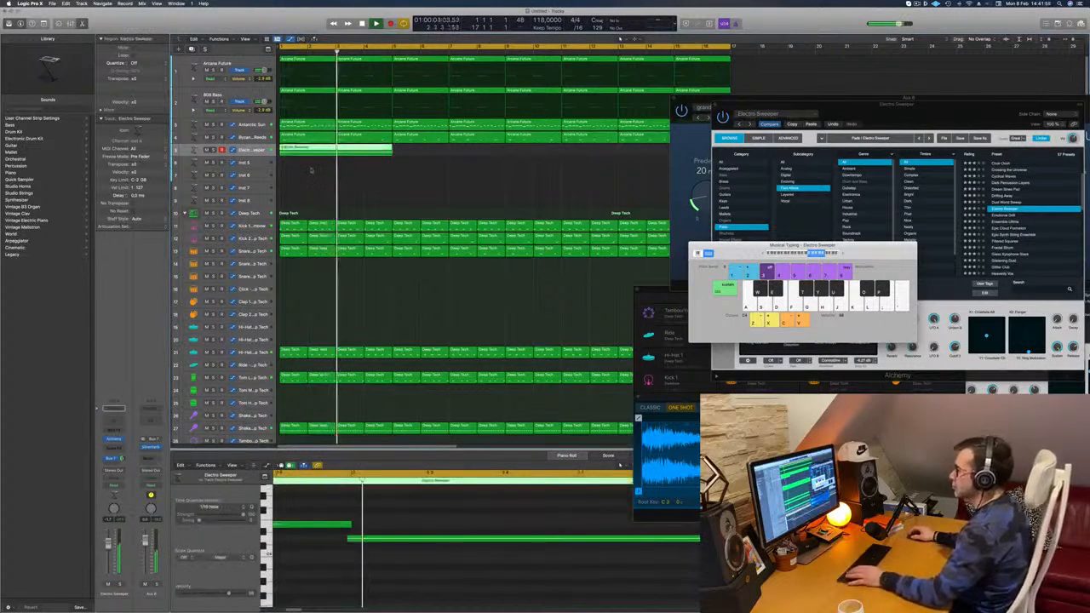
key("space")
left_click(402, 517)
key("super+a")
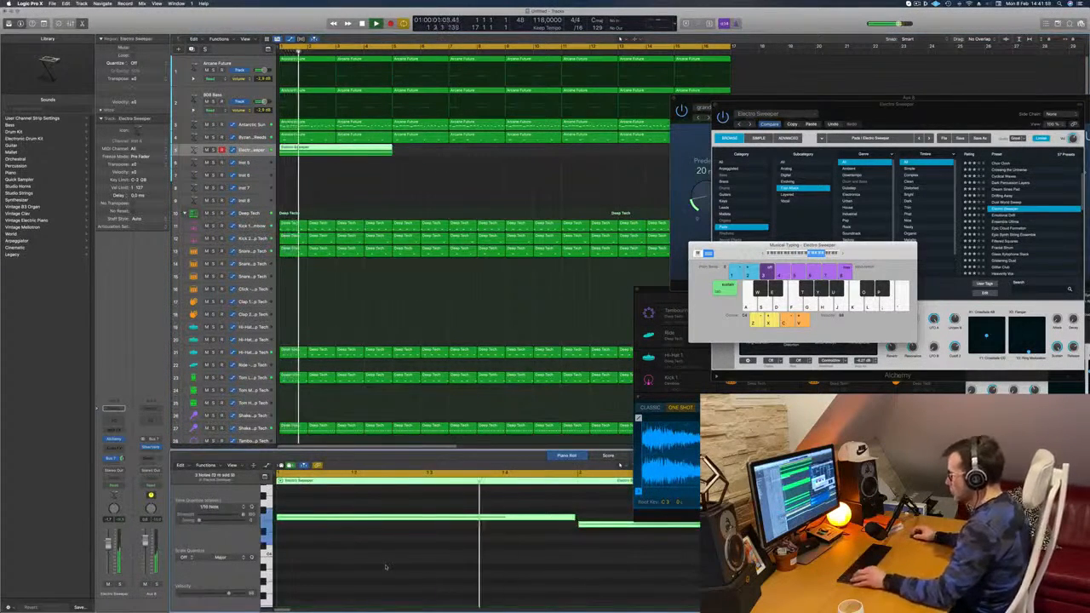
key("super+Left")
key("Delete")
key("super+z")
Step: Copy the four-bar Electro Sweeper region along its track until it fills all sixteen bars, and play from the start
left_click_drag(355, 151, 470, 154)
key("super+Left")
key("Return")
left_click_drag(347, 161, 524, 152)
key("Return")
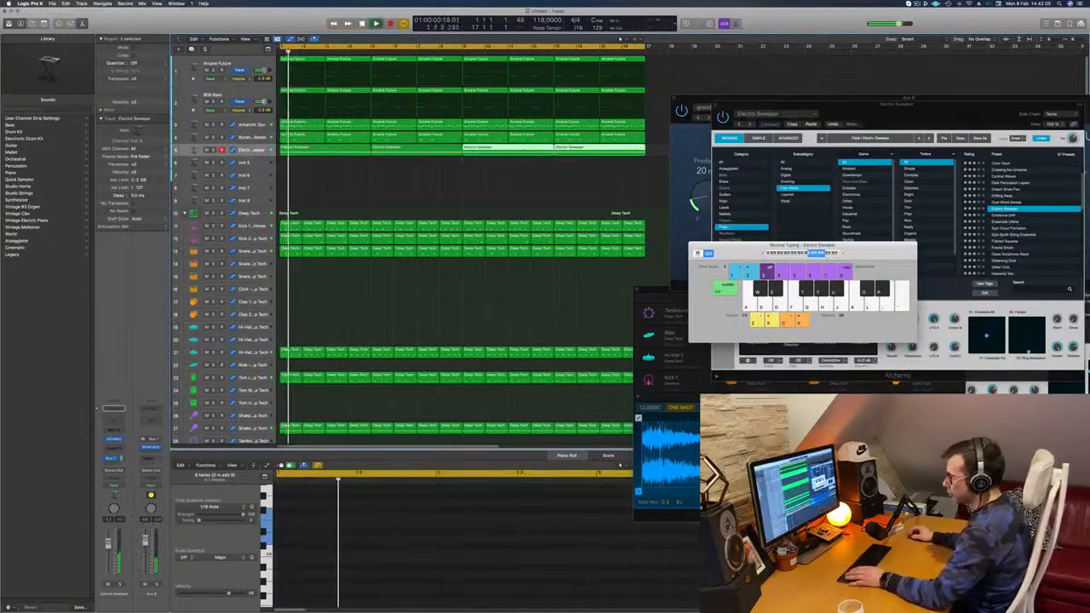
Step: Bring the Electro Sweeper track's Alchemy window to the front and listen to the pad repeatedly from the loop's start
left_click(114, 439)
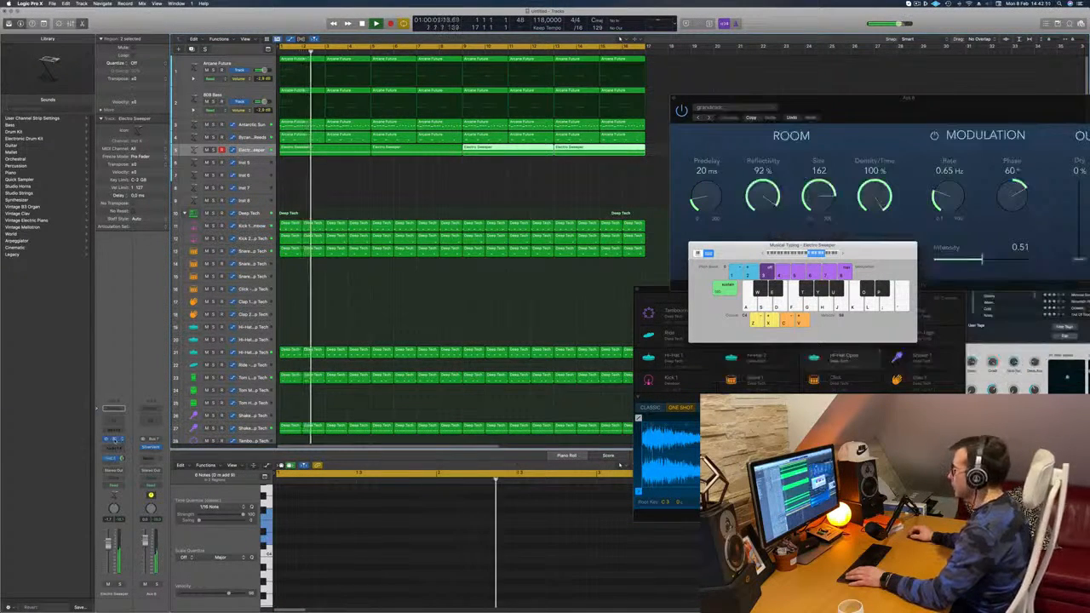
left_click(115, 439)
left_click(114, 439)
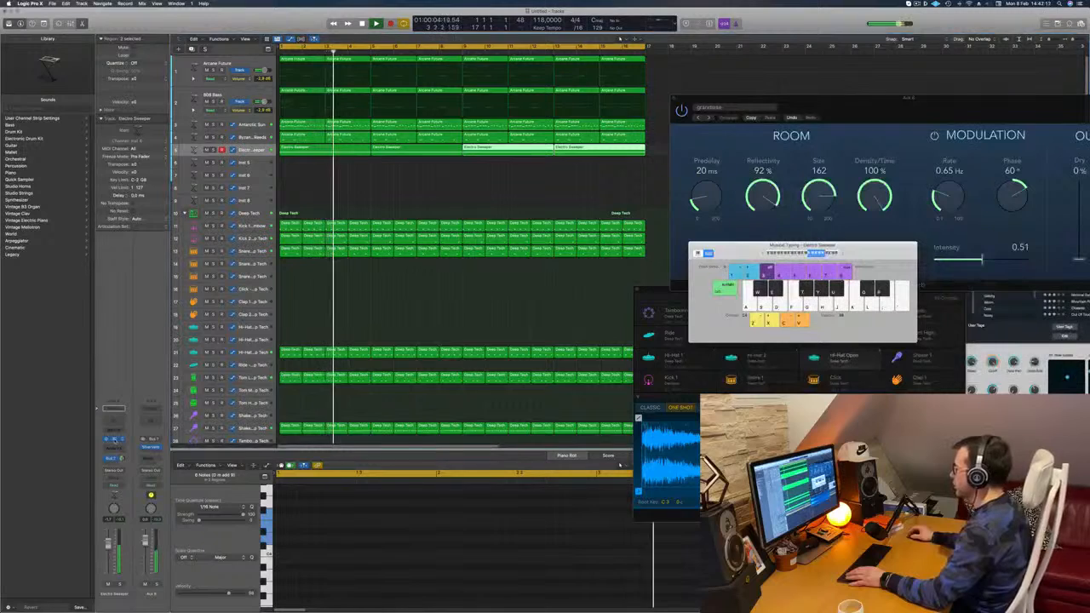
left_click_drag(937, 103, 630, 119)
key("Return")
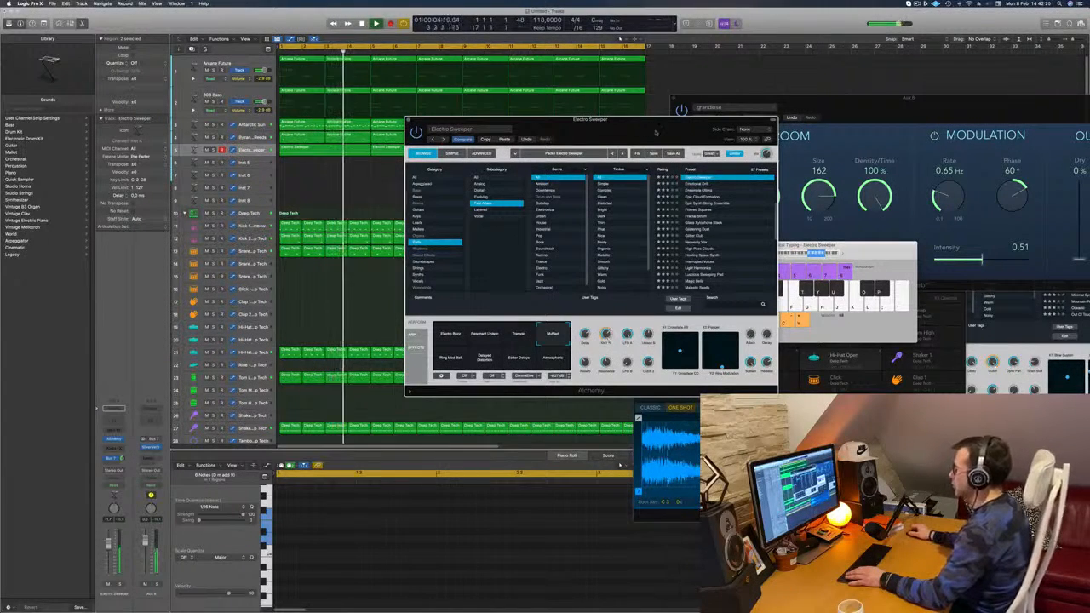
left_click_drag(639, 120, 664, 141)
key("Return")
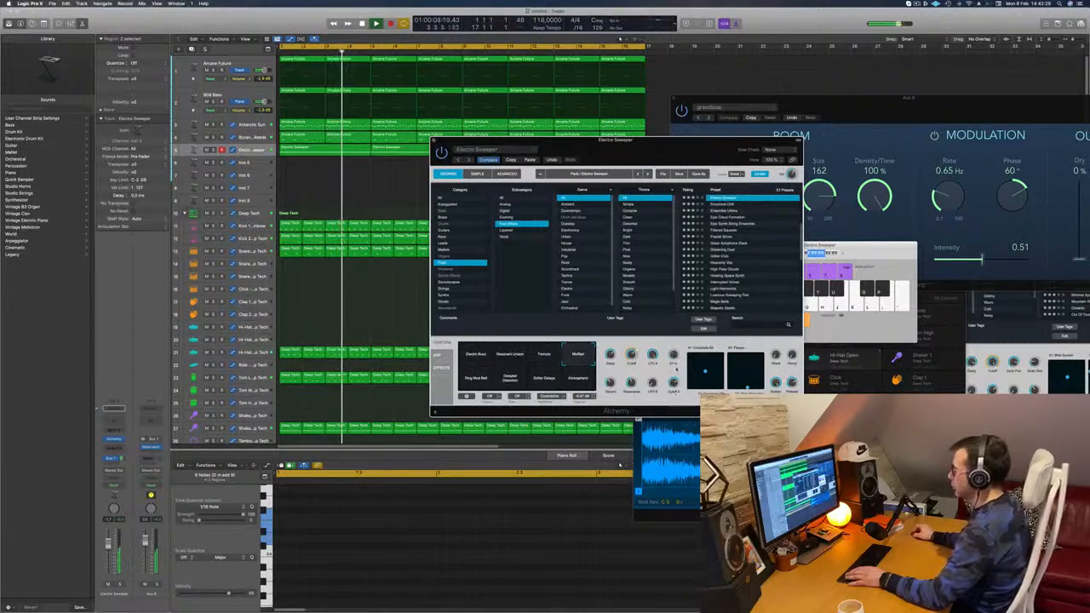
left_click_drag(640, 150, 708, 107)
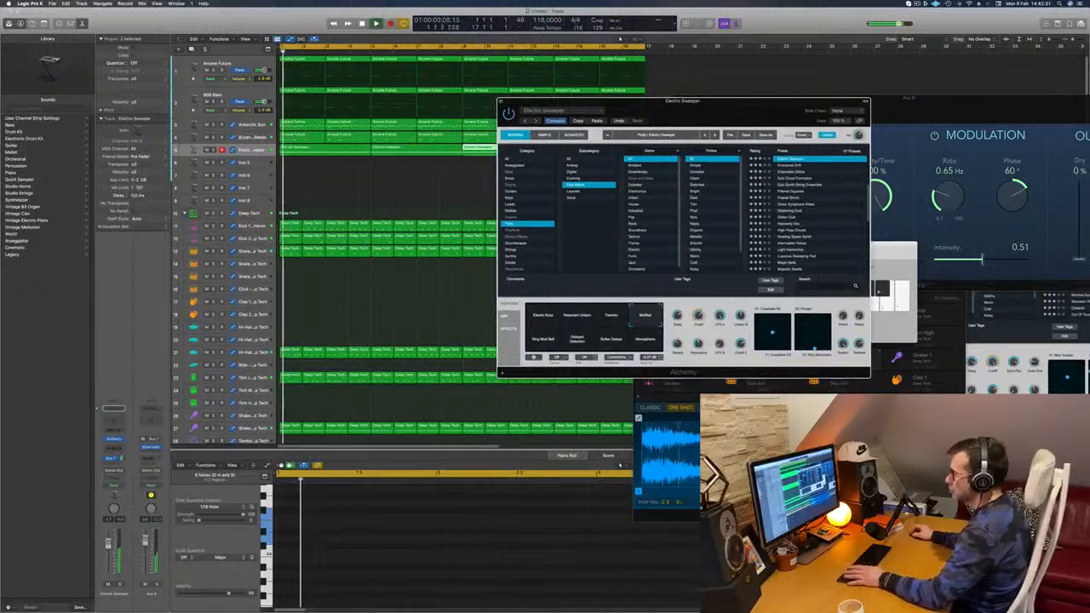
Step: Insert a Compressor from the Dynamics effects on the Electro Sweeper channel
left_click(120, 449)
left_click(116, 448)
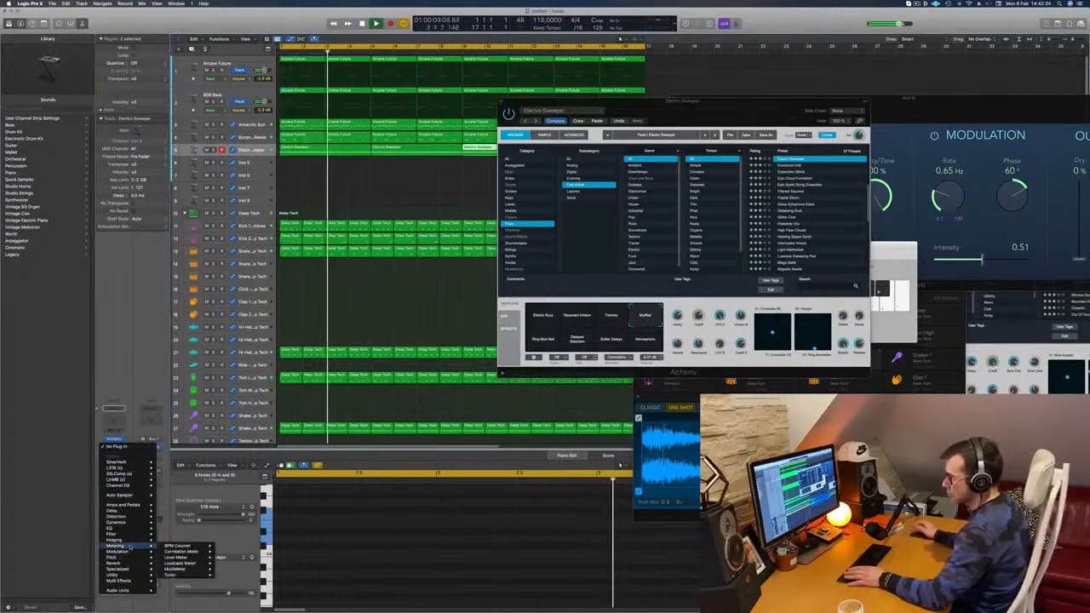
mouse_move(120, 526)
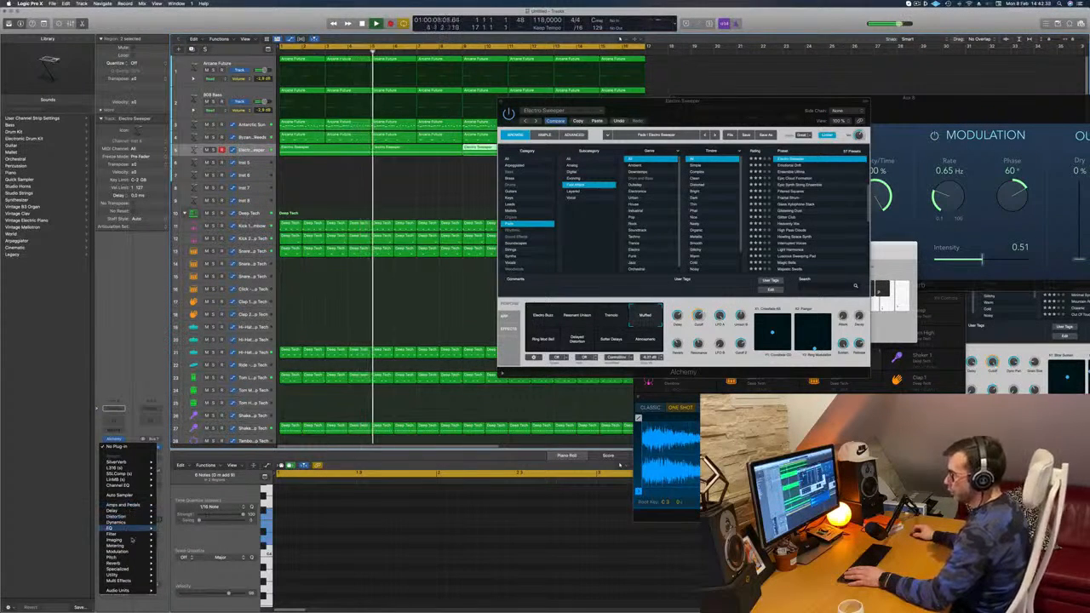
mouse_move(119, 551)
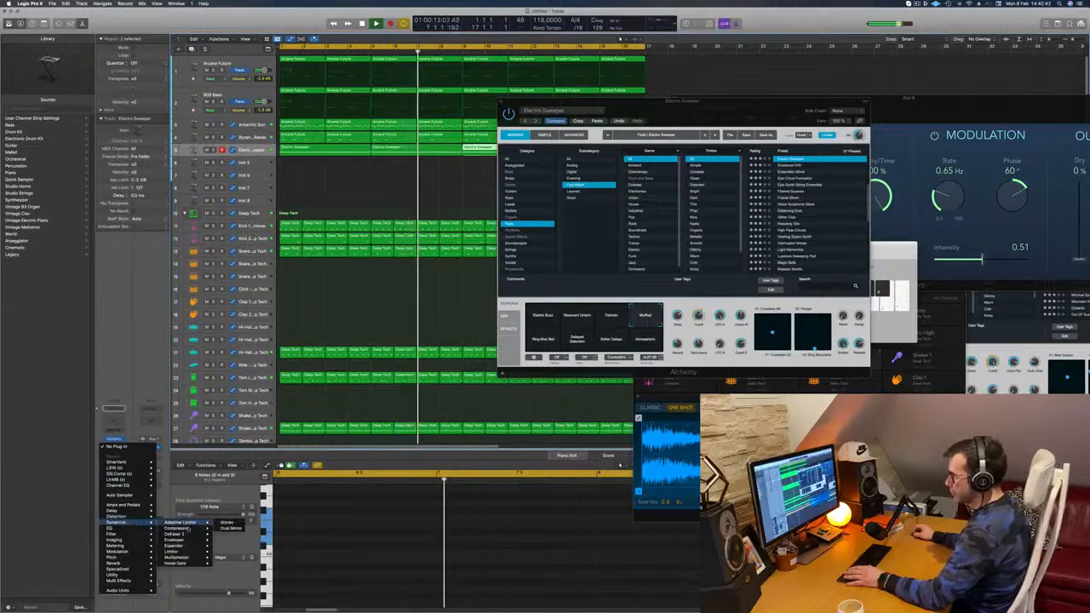
left_click(176, 528)
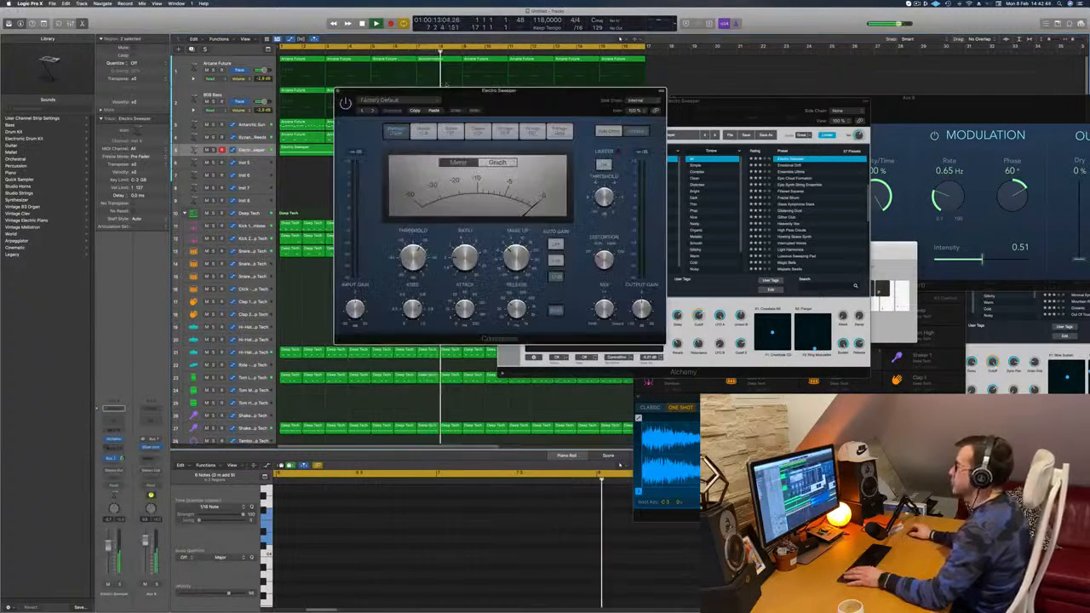
Step: Set the Electro Sweeper compressor's side chain to the Kick 1 instrument, listen from the start, and close the plug-in
left_click(666, 107)
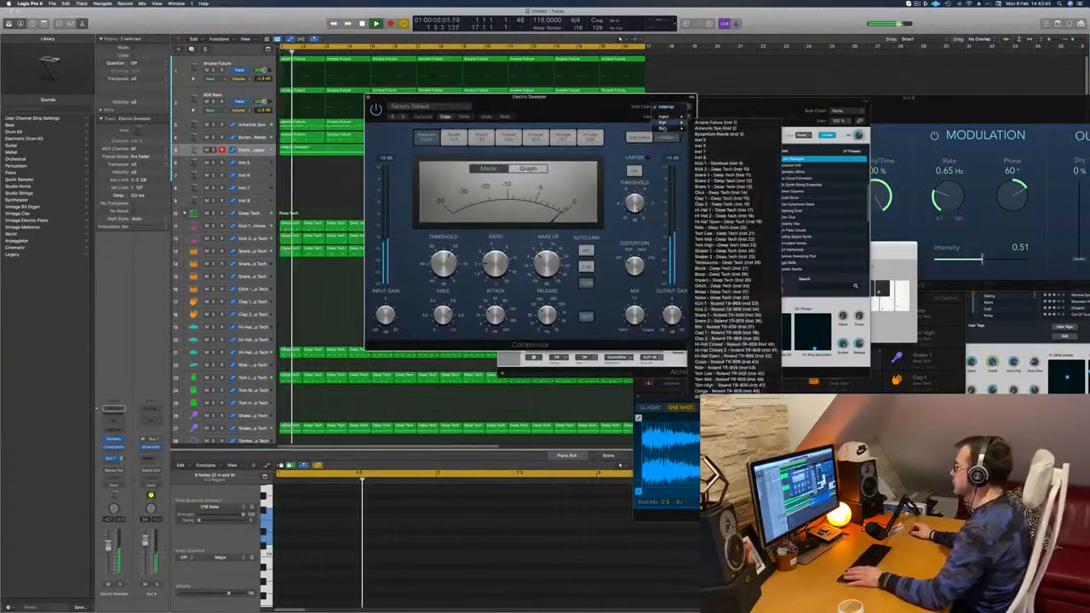
mouse_move(662, 122)
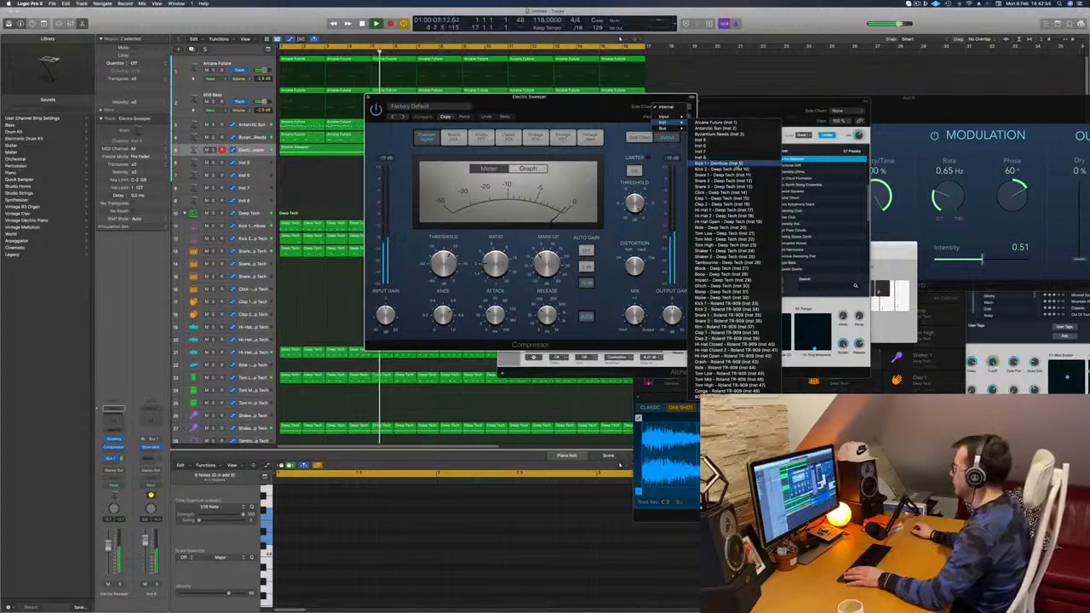
left_click(715, 162)
left_click_drag(570, 111, 624, 110)
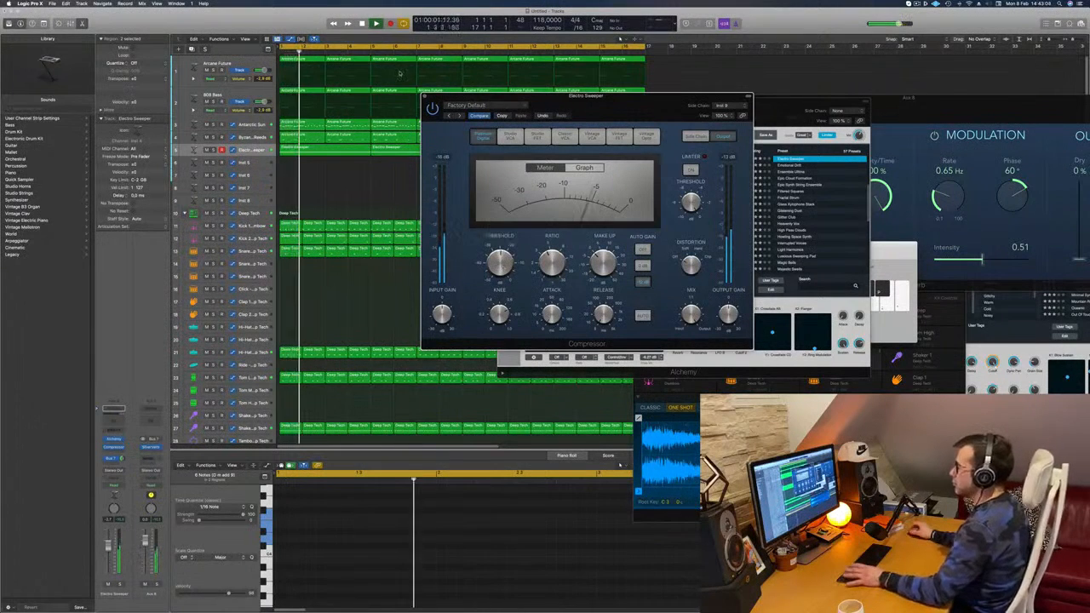
key("Return")
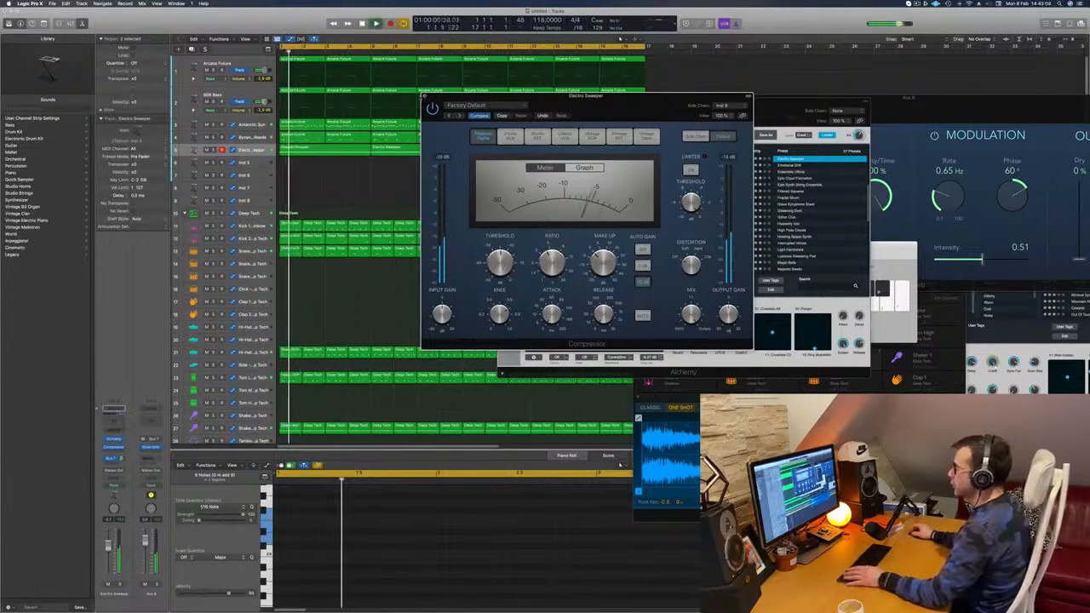
left_click(425, 96)
key("Return")
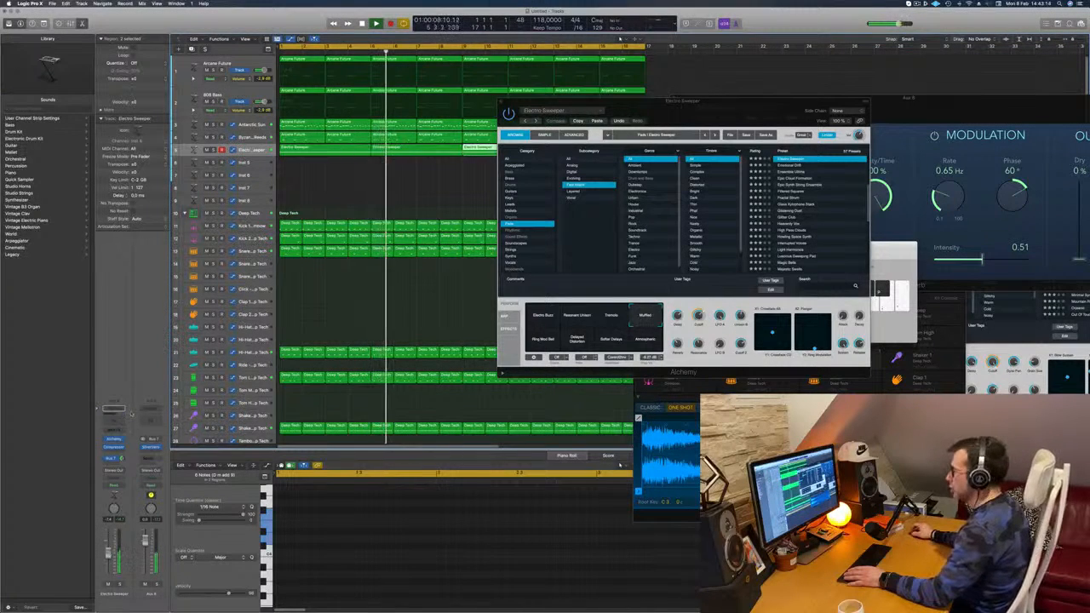
Step: Listen to the side-chained pad with its Alchemy window moved off the tracks, and close the Alchemy window
left_click_drag(690, 122, 588, 143)
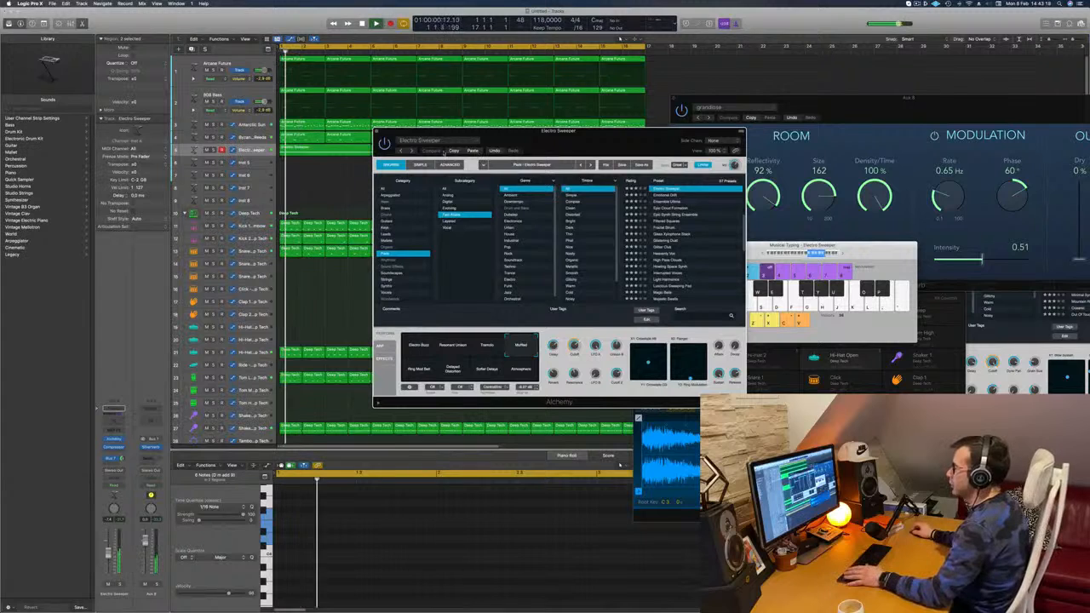
left_click_drag(550, 141, 567, 129)
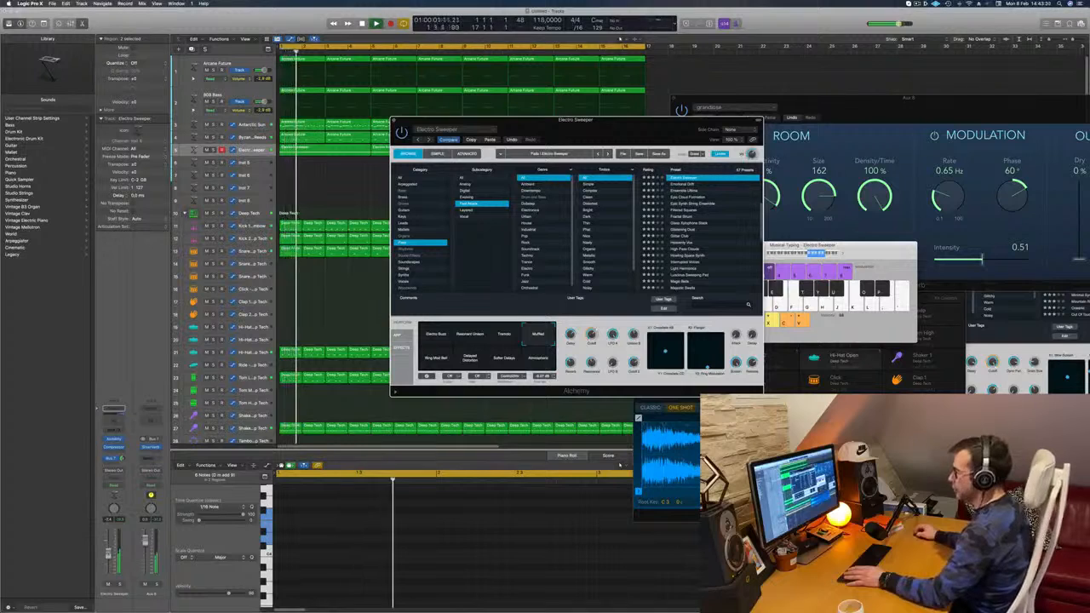
left_click_drag(615, 122, 649, 117)
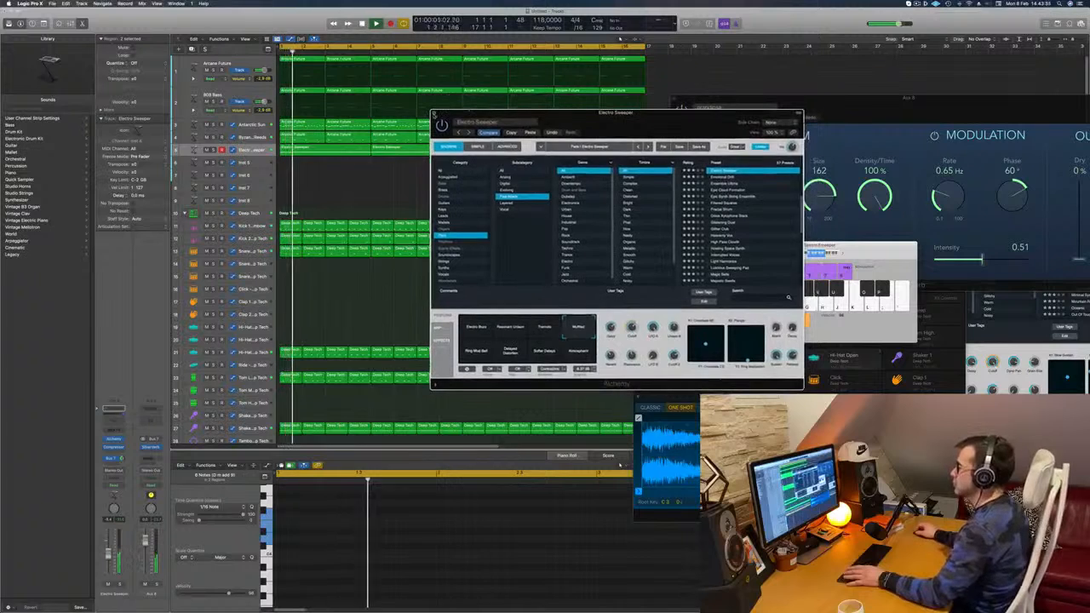
left_click(434, 113)
key("space")
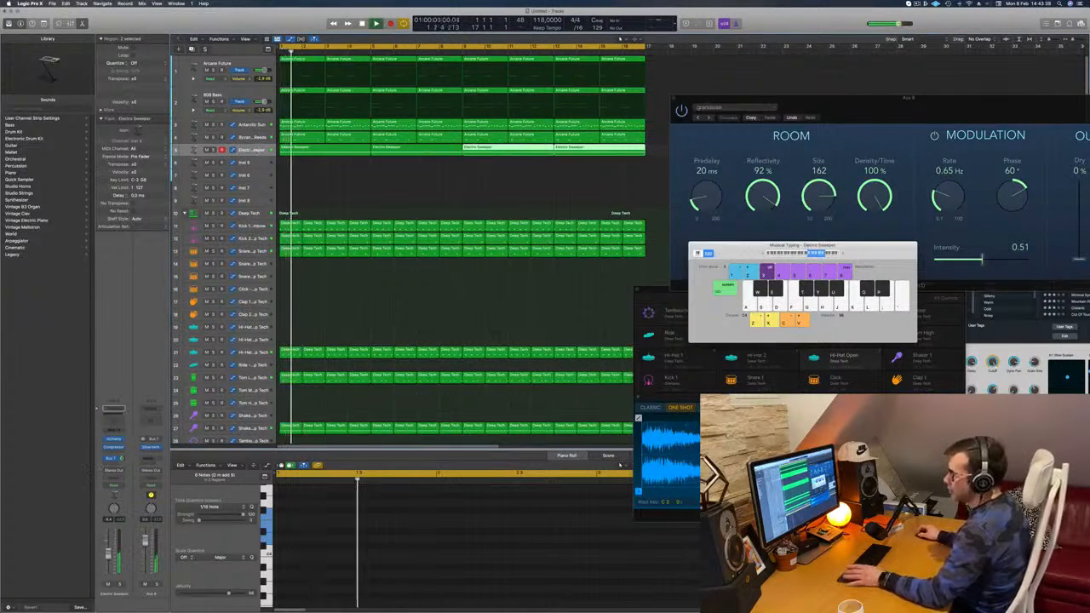
Step: Insert a stereo Step FX from the Multi Effects after the compressor on the Electro Sweeper channel
left_click(114, 449)
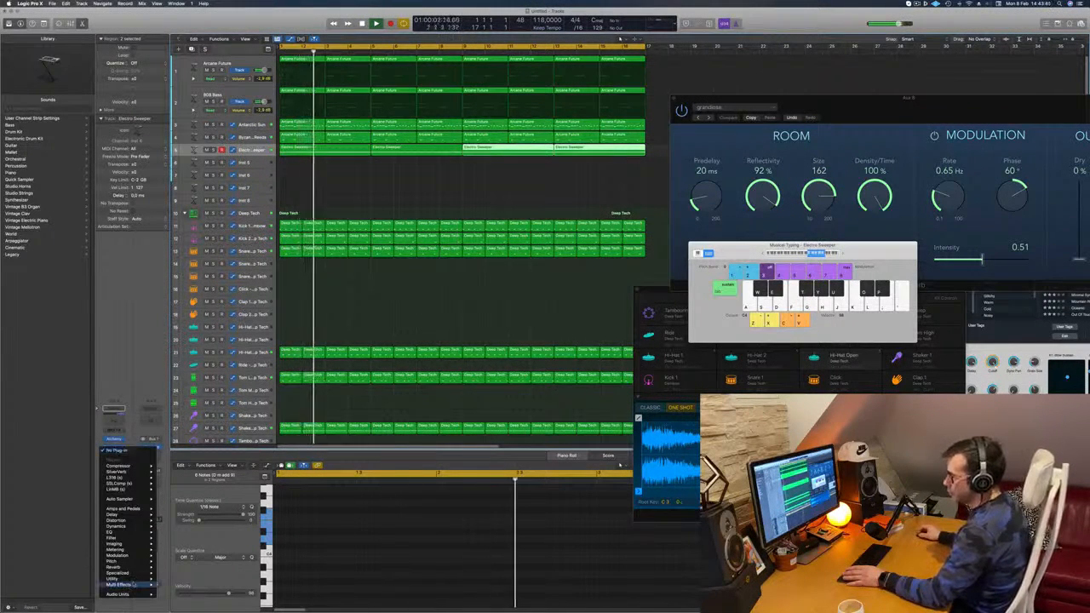
mouse_move(120, 584)
mouse_move(174, 590)
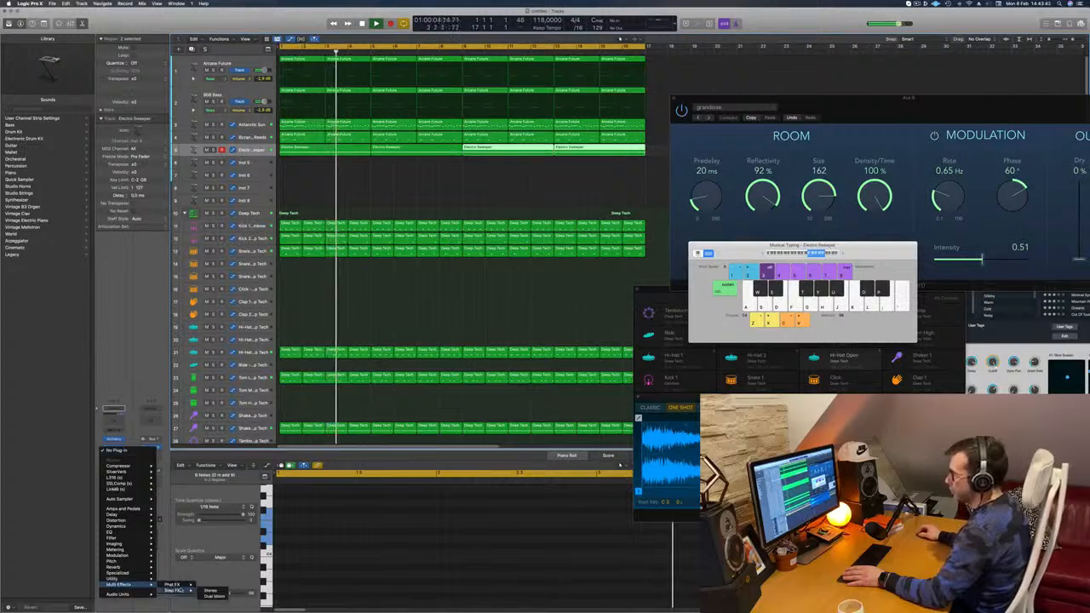
left_click(211, 589)
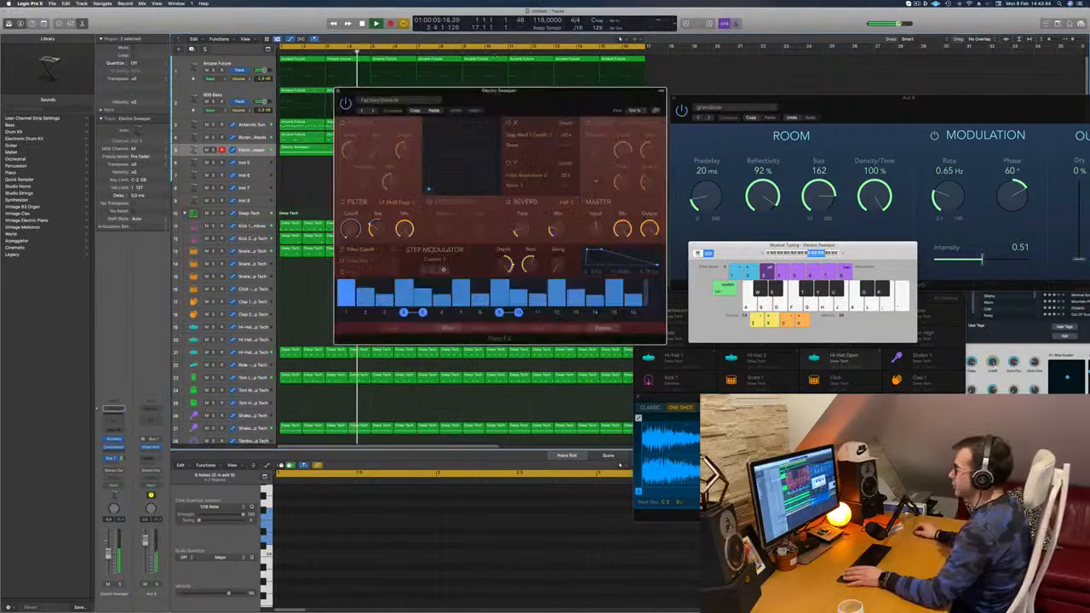
Step: Audition successive Step FX presets on the pad, keep Broken Echoes, and close the plug-in window
left_click_drag(374, 110, 458, 141)
left_click(459, 142)
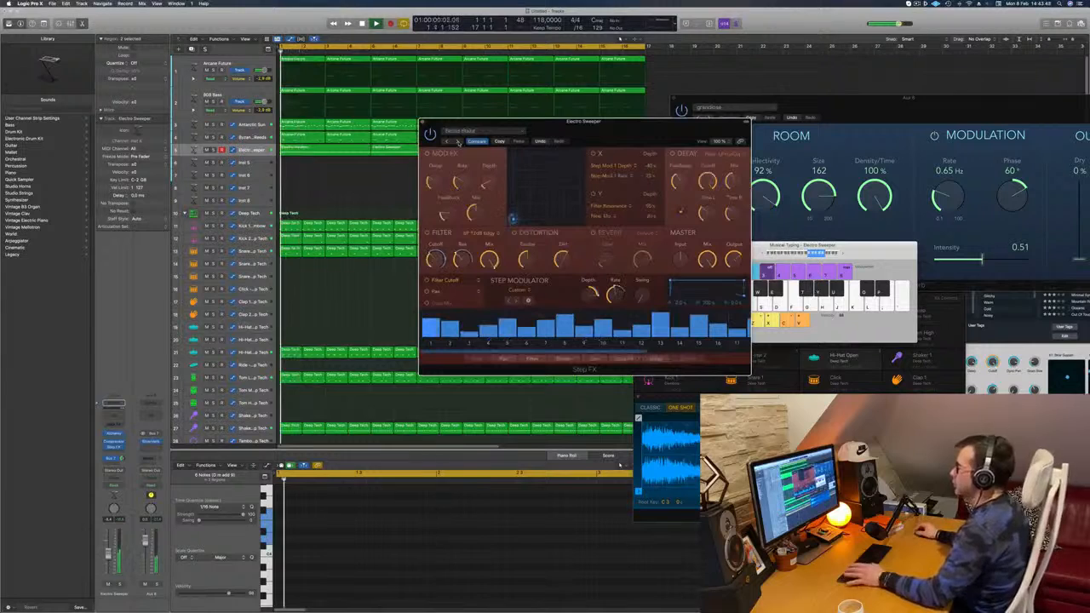
left_click_drag(596, 124, 552, 132)
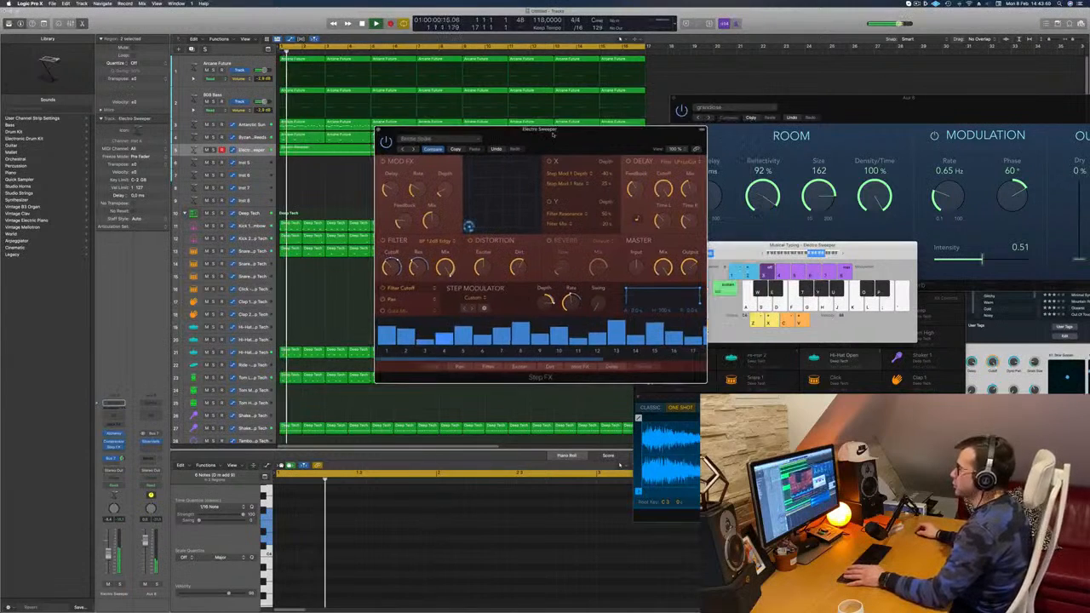
left_click(414, 149)
left_click(414, 150)
left_click_drag(573, 138, 589, 172)
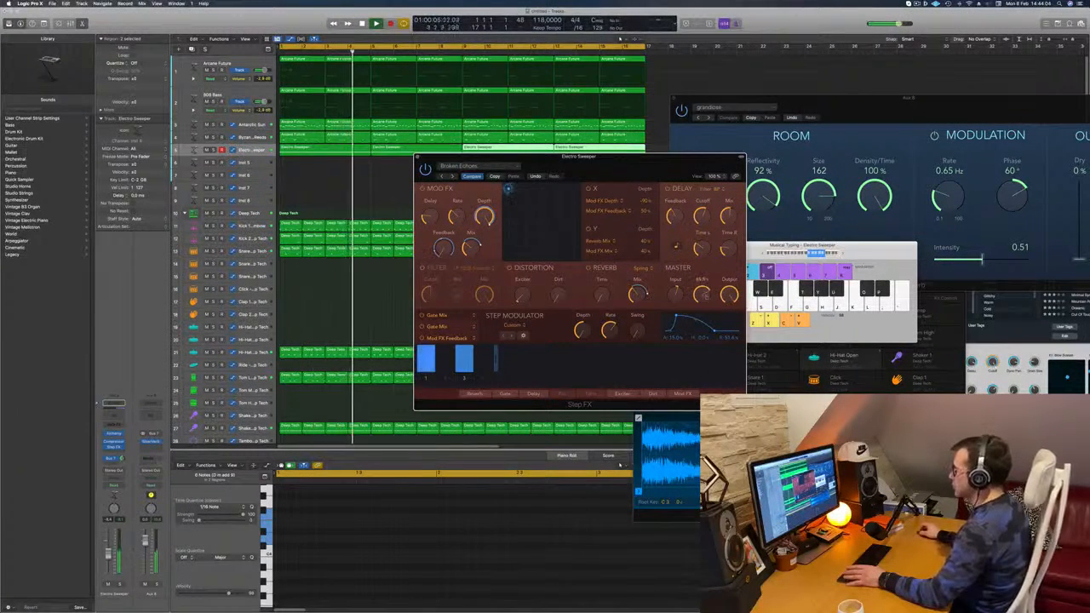
left_click_drag(645, 169, 740, 132)
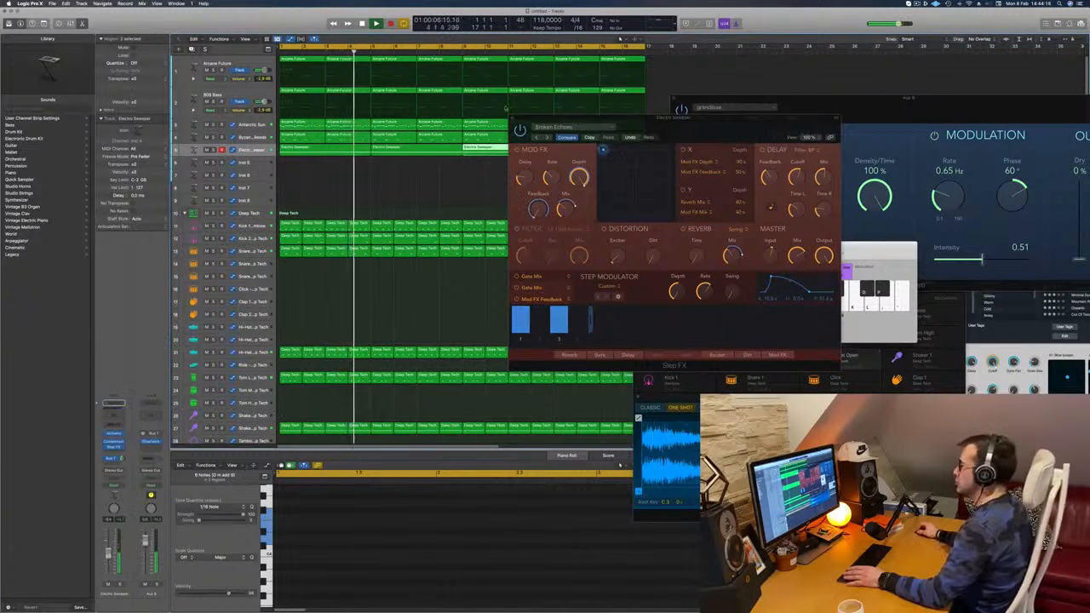
key("super+w")
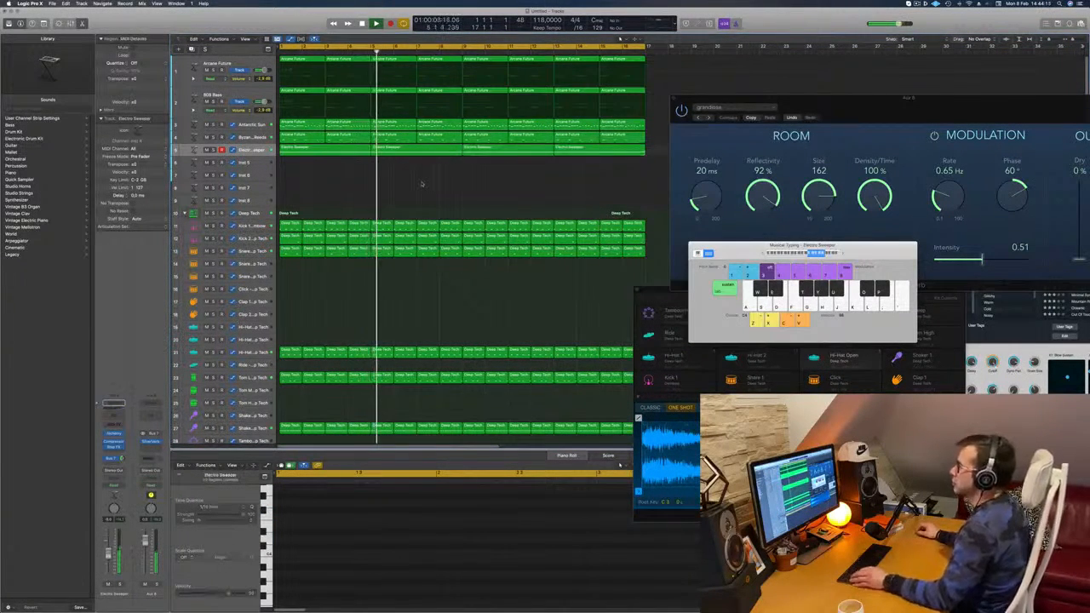
Step: Duplicate the 808 Bass track with its settings and copy its first two-bar Arcane Future region onto the new track
scroll(428, 184, "down", 1)
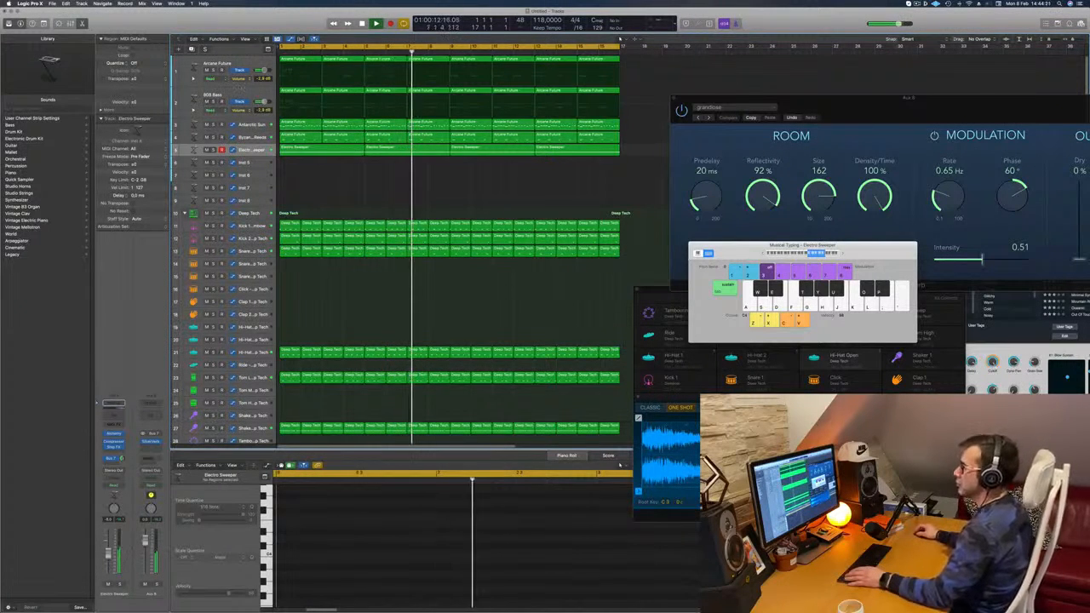
left_click(240, 93)
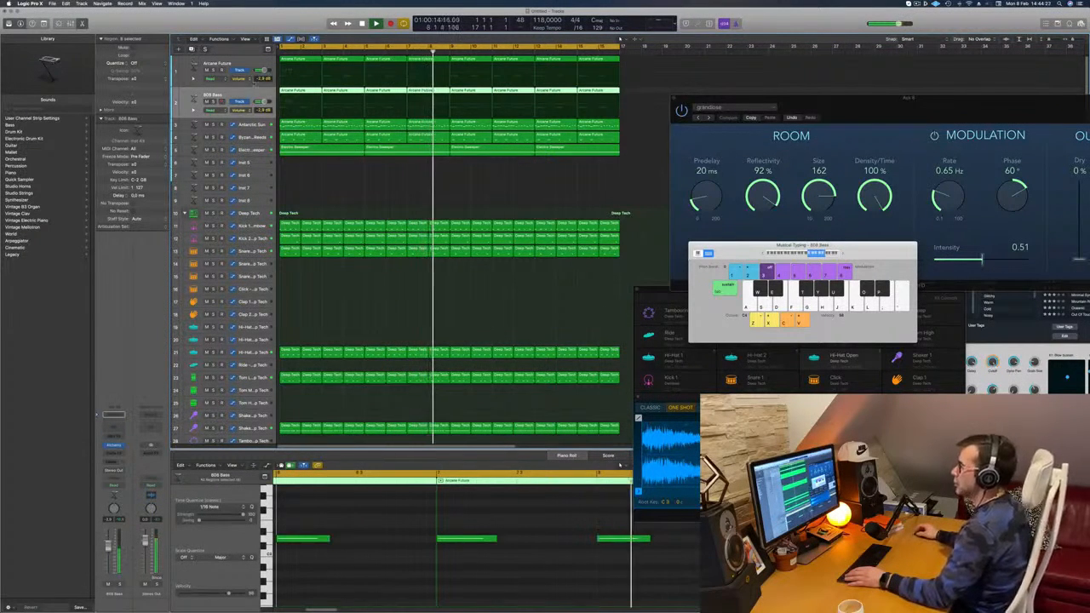
key("Return")
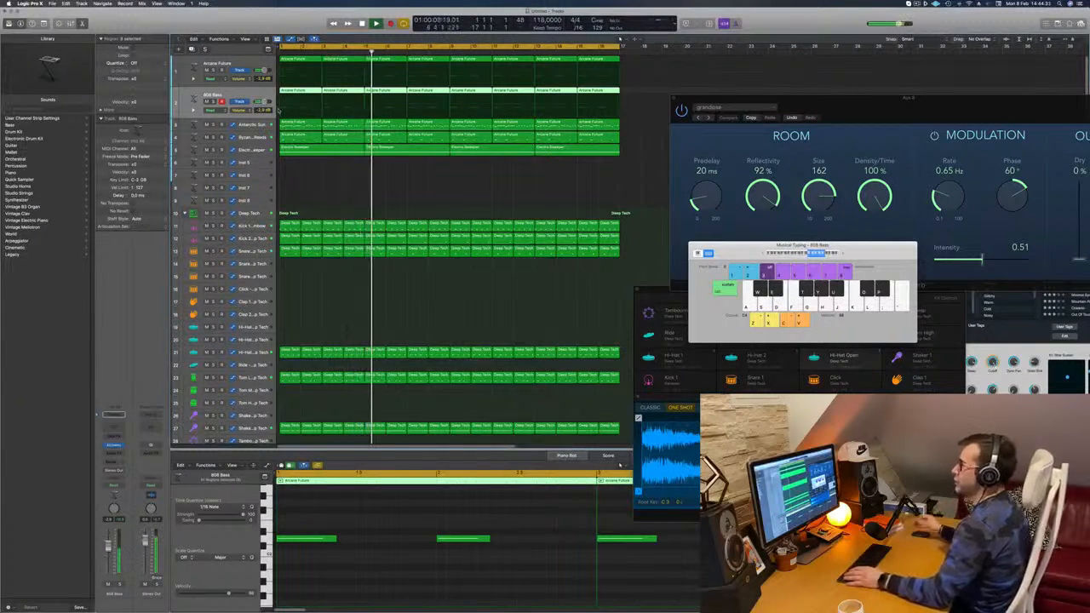
key("Return")
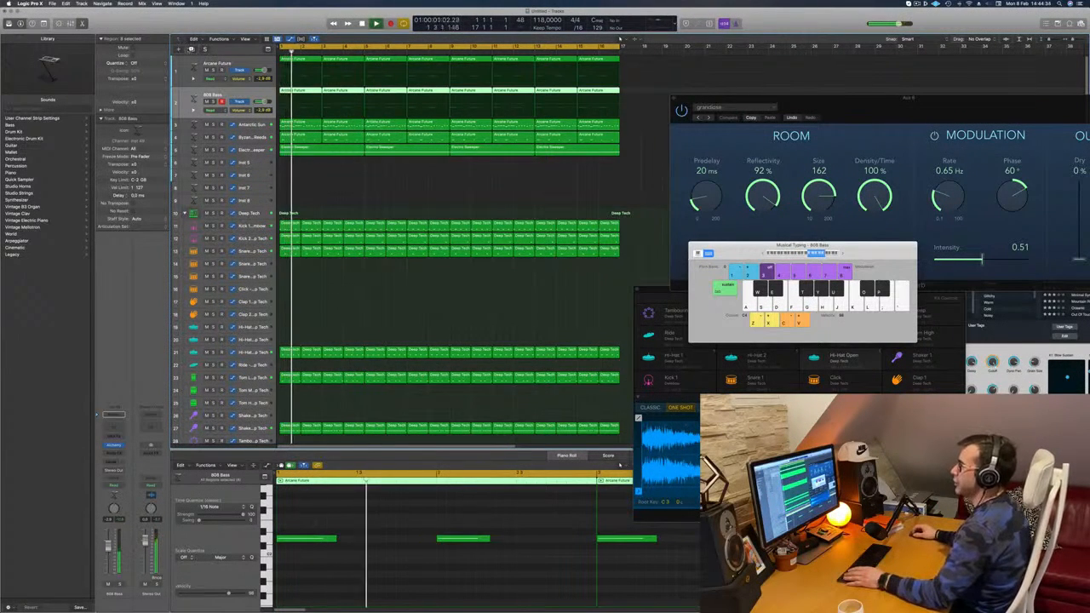
key("super+d")
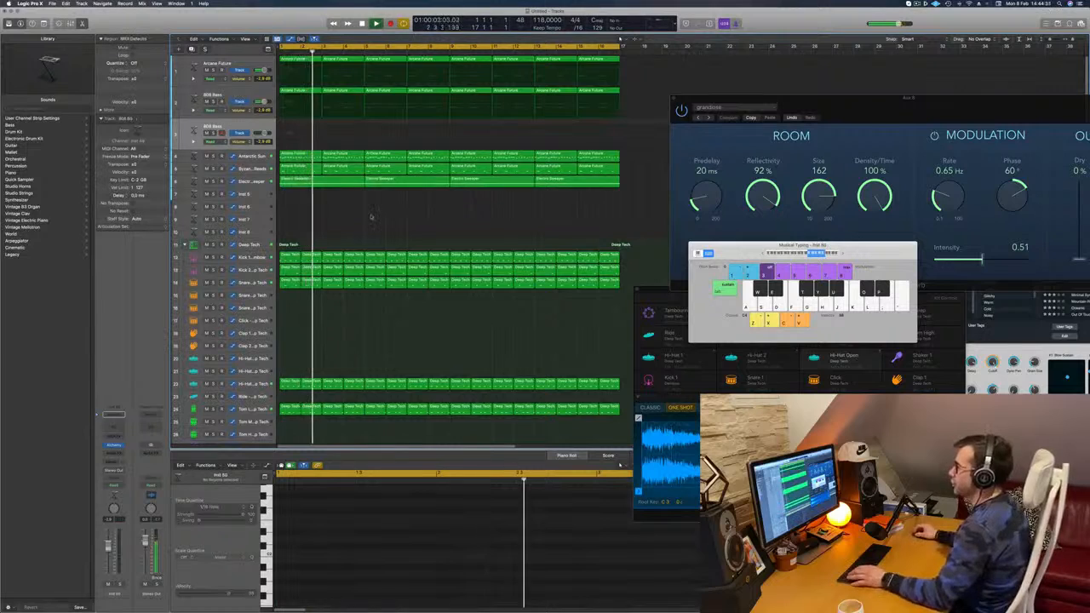
left_click(292, 90)
left_click_drag(289, 125, 289, 126)
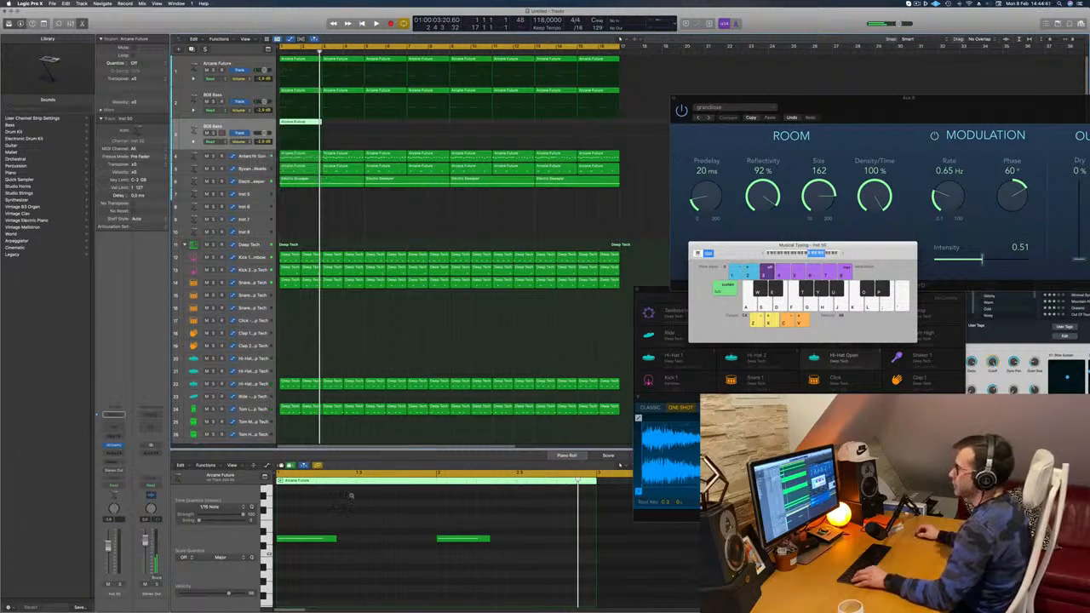
Step: Shorten the bass notes in the copied region and duplicate them into four evenly spaced short notes per bar
key("space")
key("space")
left_click_drag(293, 521, 476, 554)
key("space")
left_click_drag(320, 541, 585, 562)
key("space")
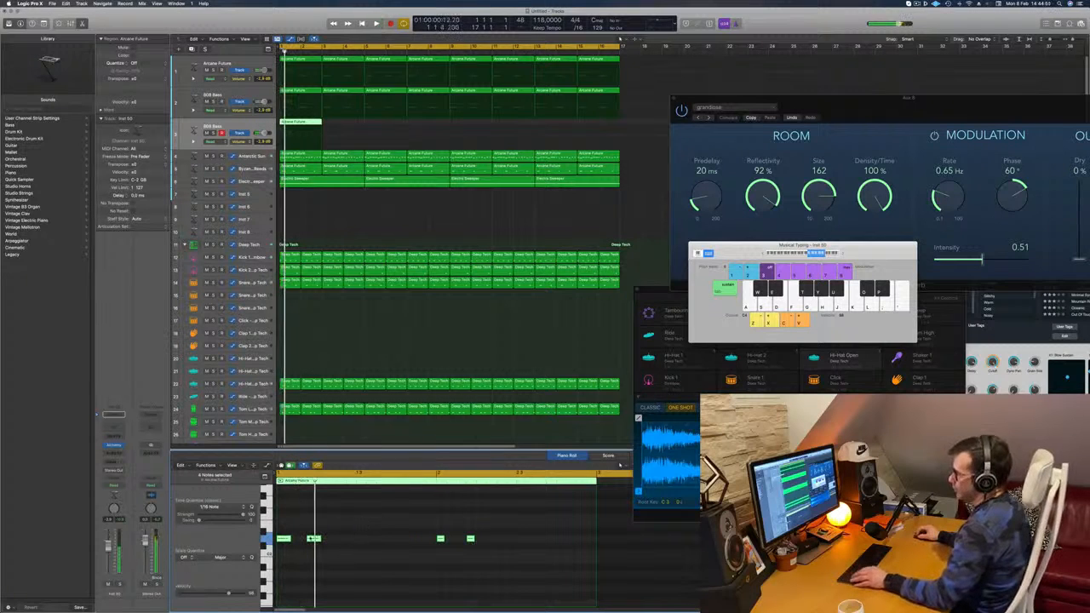
left_click_drag(284, 540, 346, 544)
key("space")
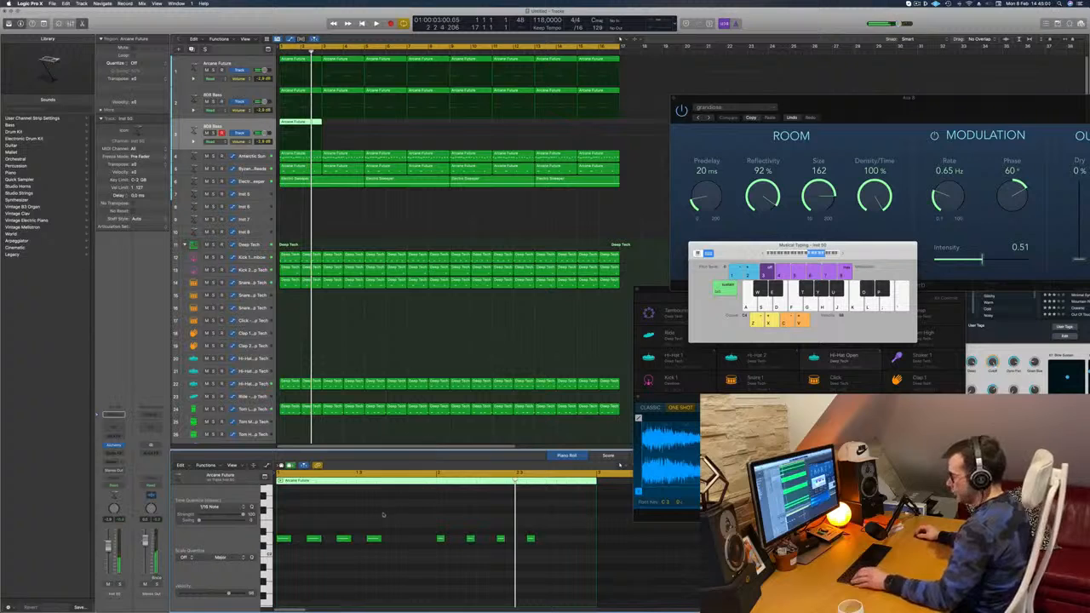
Step: Add a fifth short note to each bar of the bass region and copy the region along its track to fill sixteen bars
left_click_drag(373, 538, 405, 546)
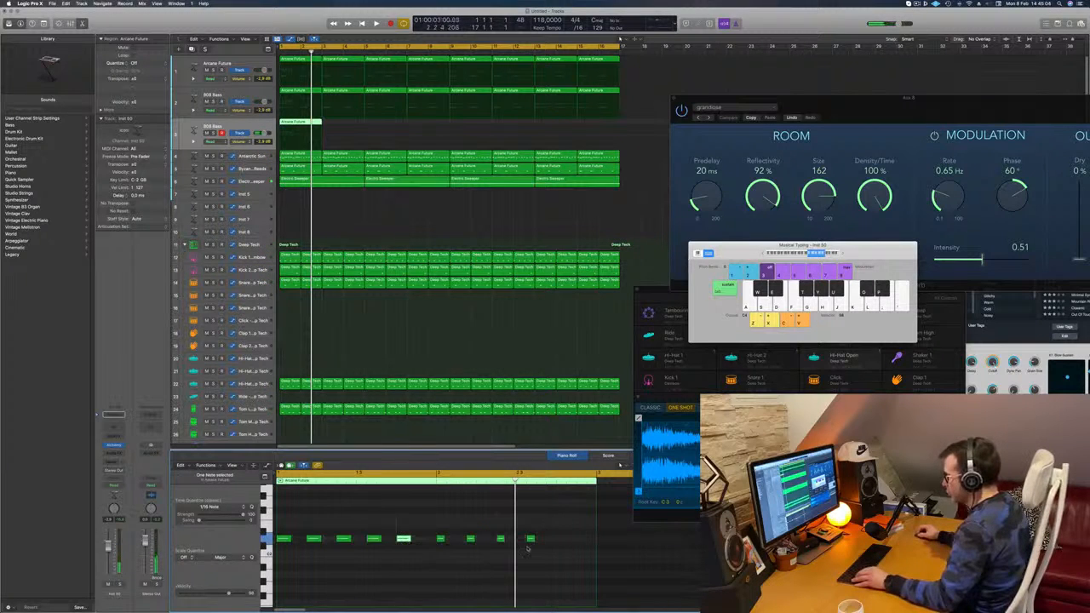
left_click_drag(532, 539, 562, 542)
key("space")
left_click_drag(295, 122, 560, 128)
key("space")
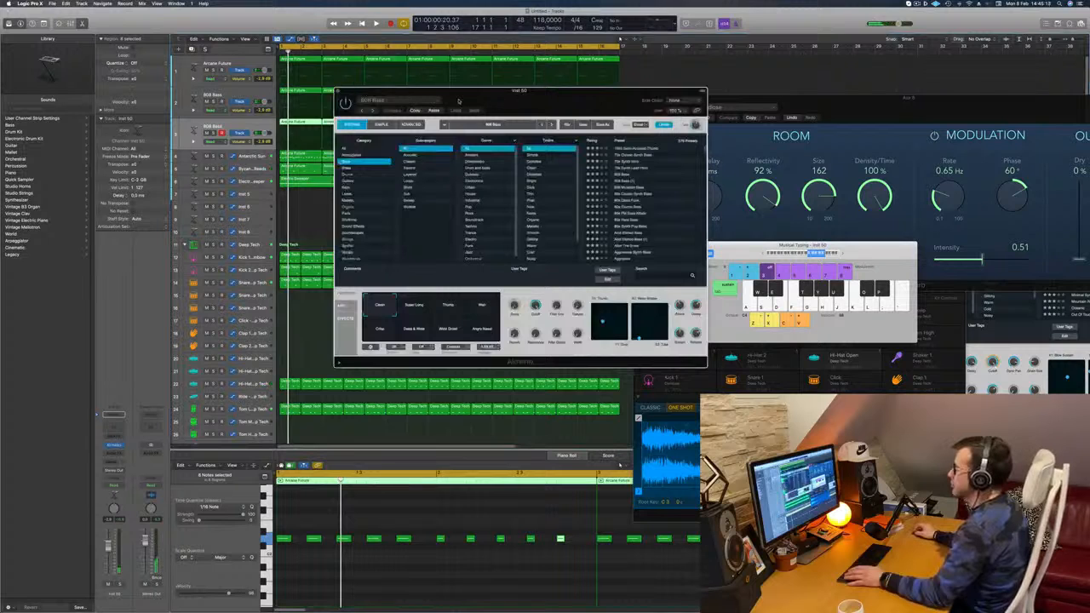
Step: Audition the 1963 Semi-Acoustic Thumb preset on the second bass track and load 70s Classic Synth Bass in its place
left_click_drag(466, 100, 418, 101)
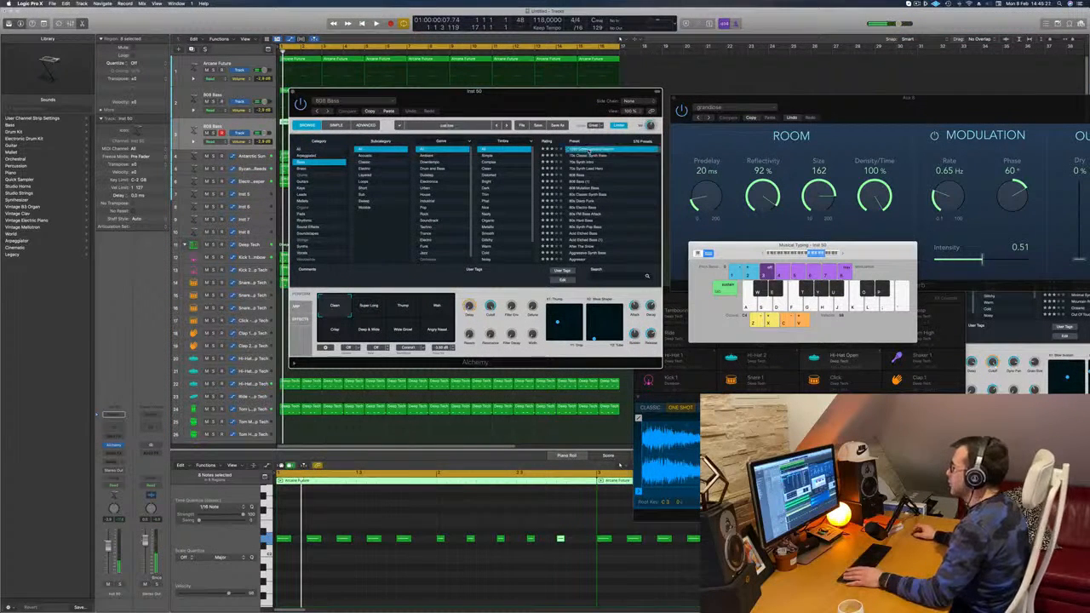
left_click_drag(547, 94, 720, 80)
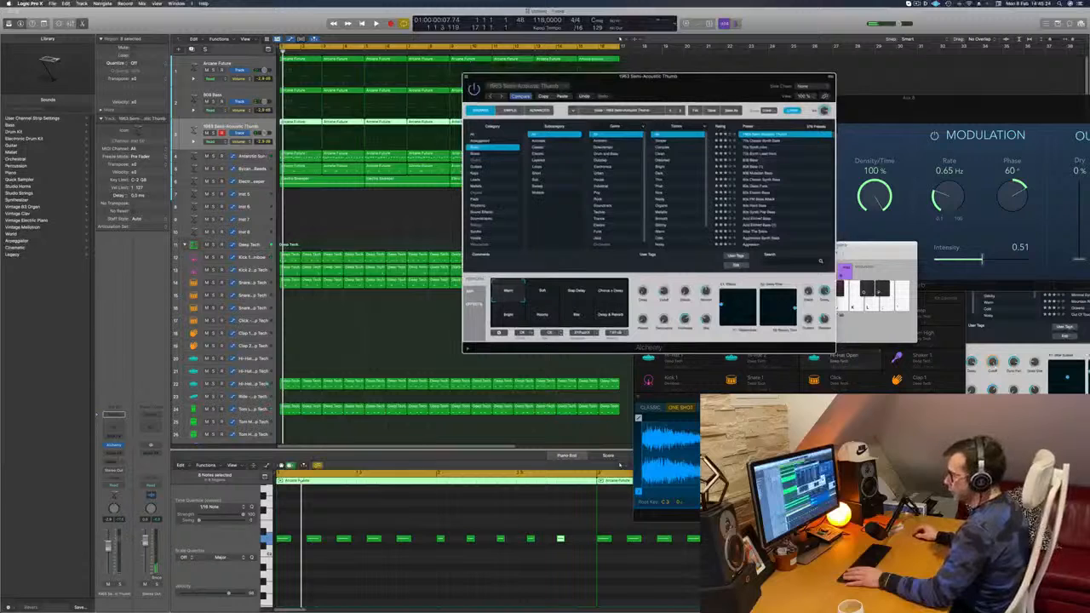
key("space")
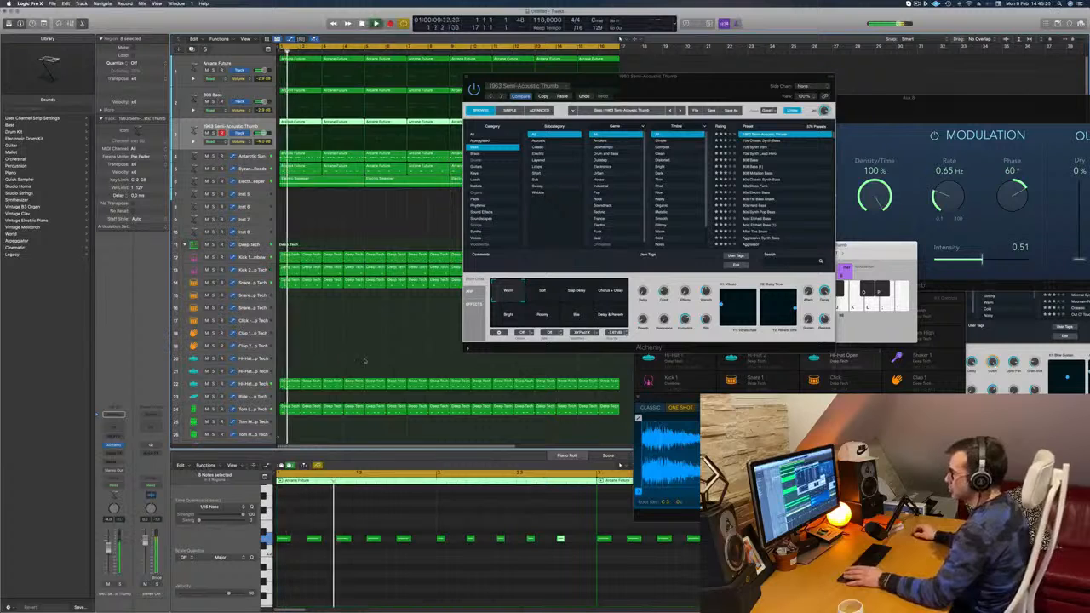
left_click(753, 142)
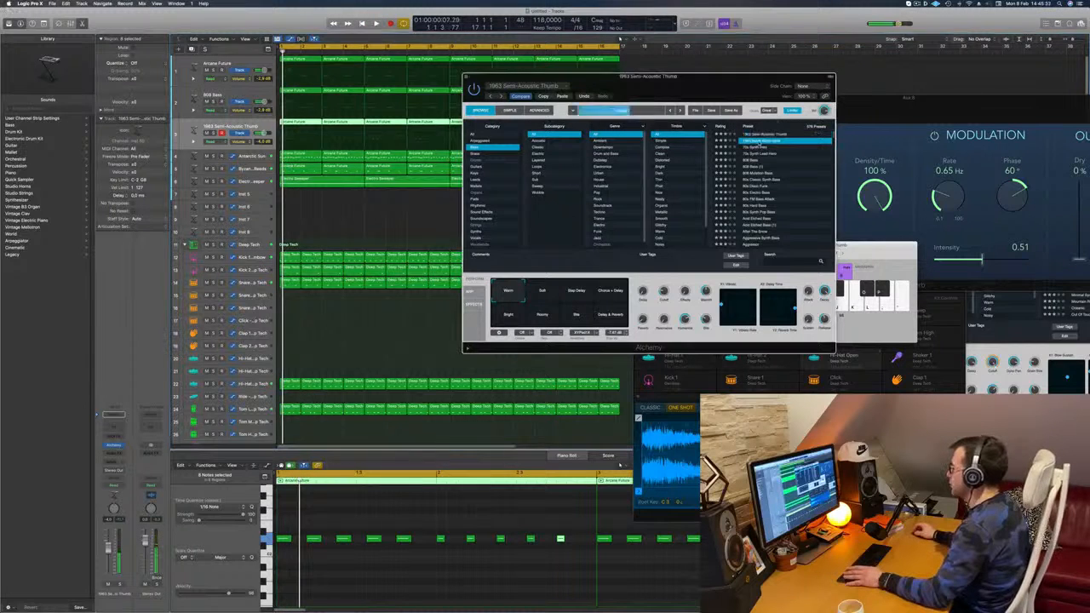
left_click_drag(737, 90, 795, 45)
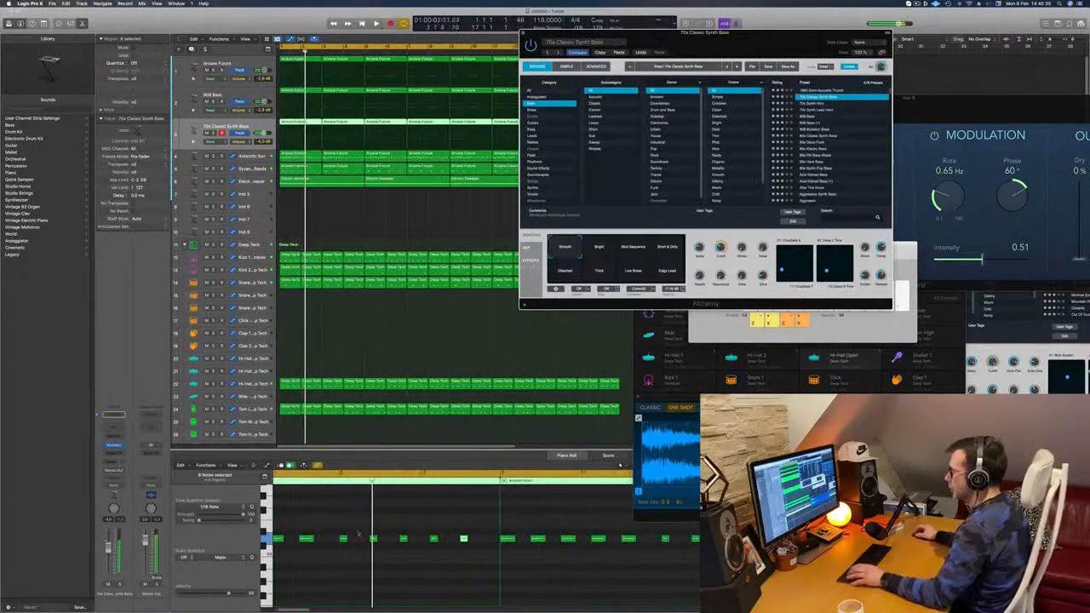
Step: Lower the pitch of the five notes in the second bar of the synth bass region and play it back
left_click_drag(333, 527, 478, 557)
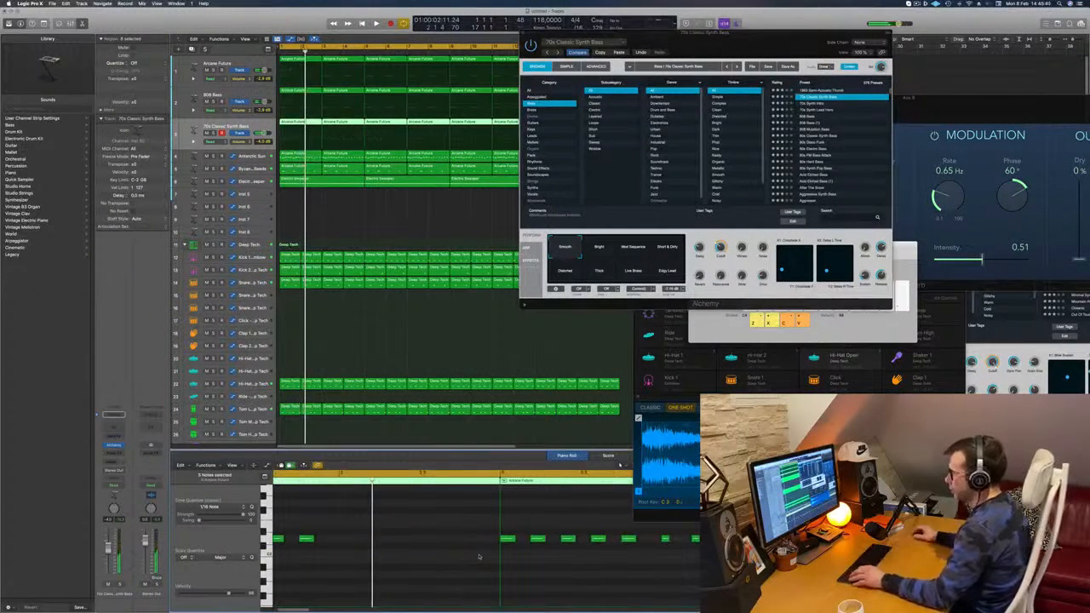
scroll(397, 555, "left", 2)
scroll(375, 528, "down", 2)
scroll(290, 530, "left", 1)
left_click_drag(283, 539, 402, 554)
key("space")
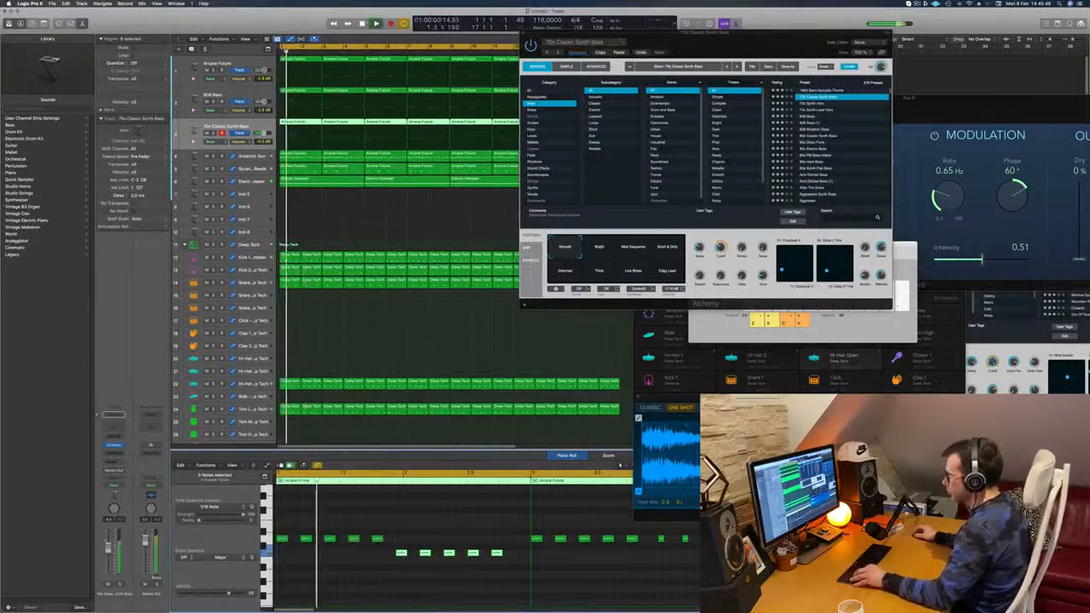
scroll(378, 522, "down", 1)
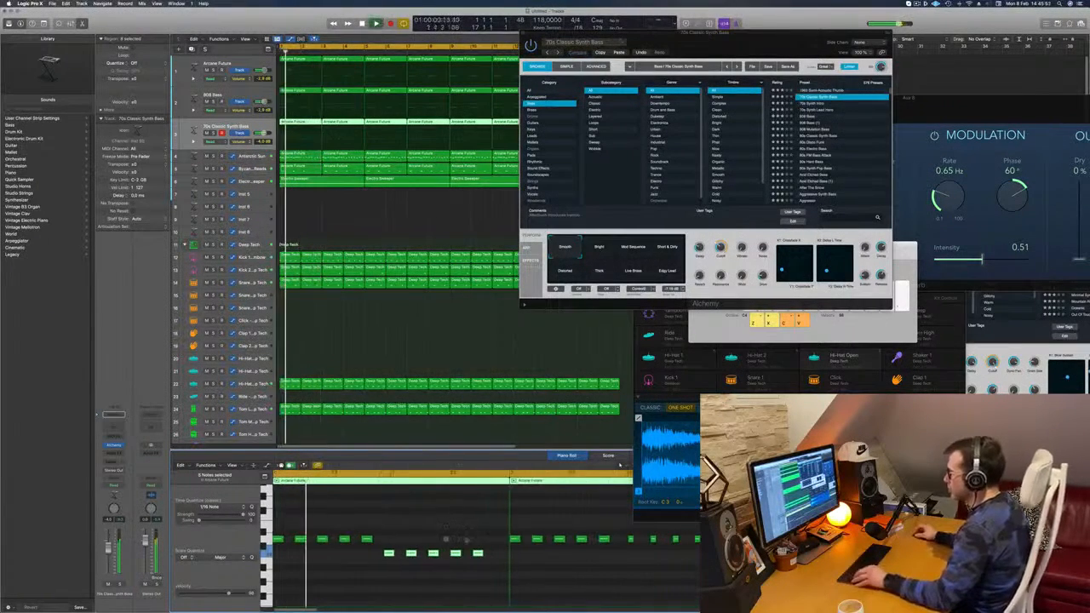
Step: Raise the last two notes of the synth bass region above the first-bar pitch and add a third short note beside them
left_click_drag(545, 544, 491, 570)
key("alt+Up")
key("alt+Up")
key("alt+Up")
key("alt+Up")
key("alt+Up")
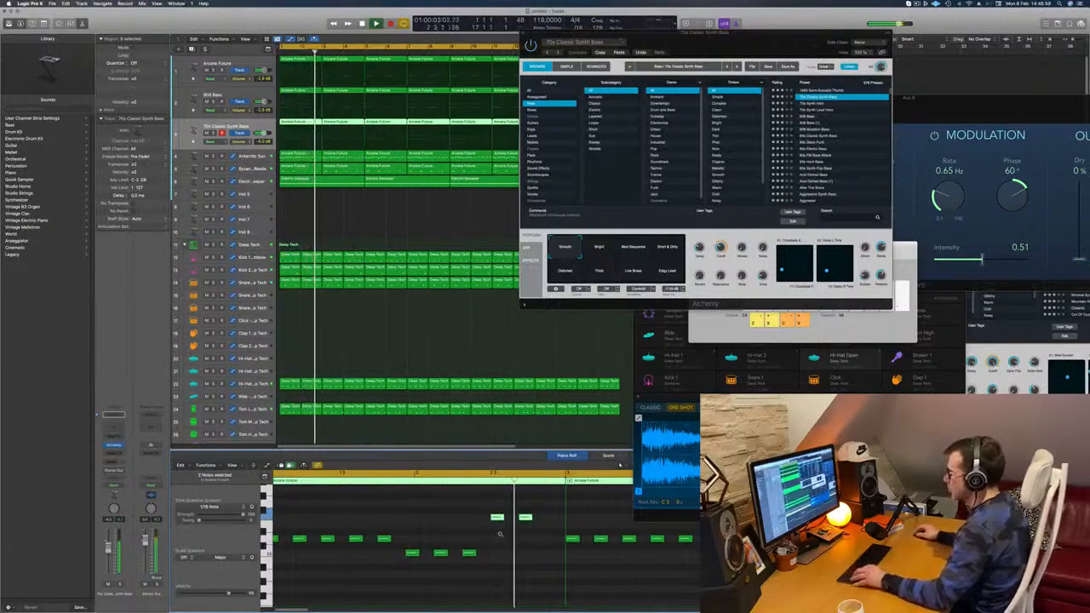
left_click_drag(473, 519, 492, 528)
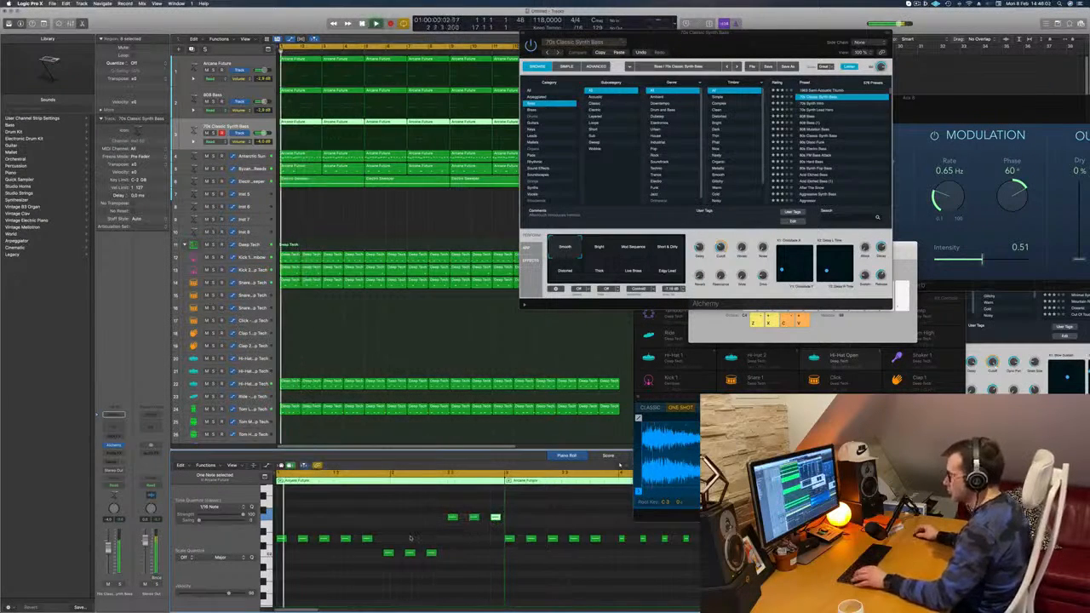
key("z")
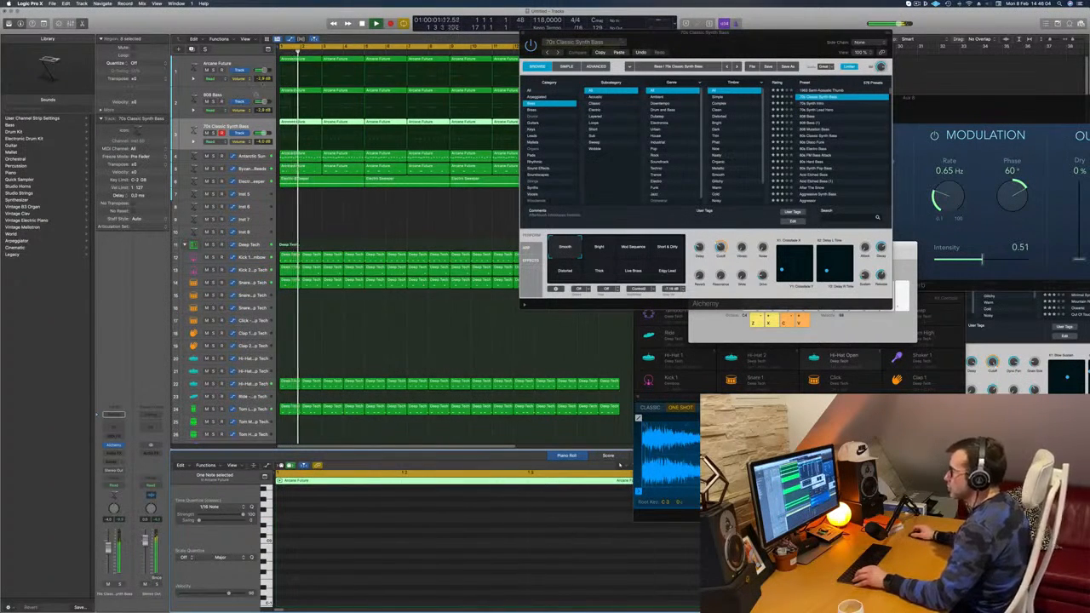
left_click(317, 203)
Step: Delete the old copies on the 70s Classic Synth Bass track and repeat the edited two-bar region to fill sixteen bars
scroll(320, 199, "down", 1)
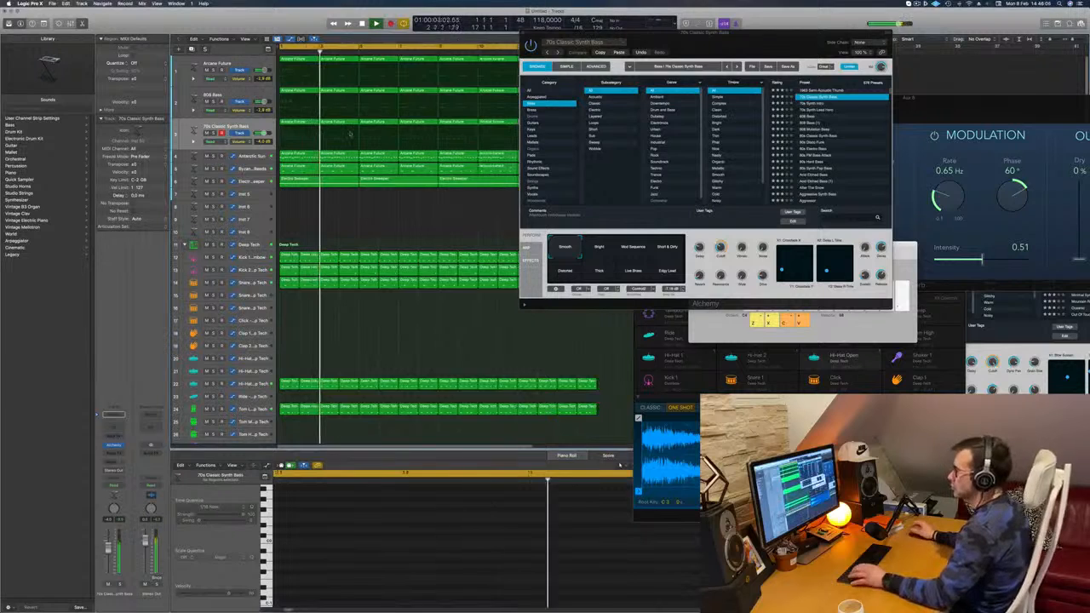
left_click_drag(570, 34, 661, 35)
key("space")
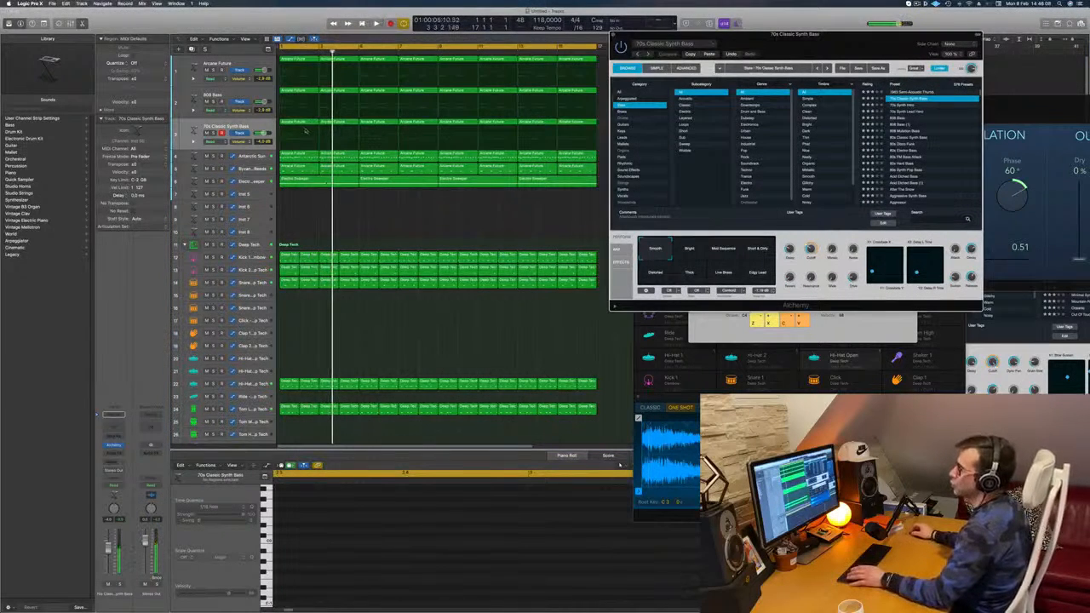
left_click(296, 118)
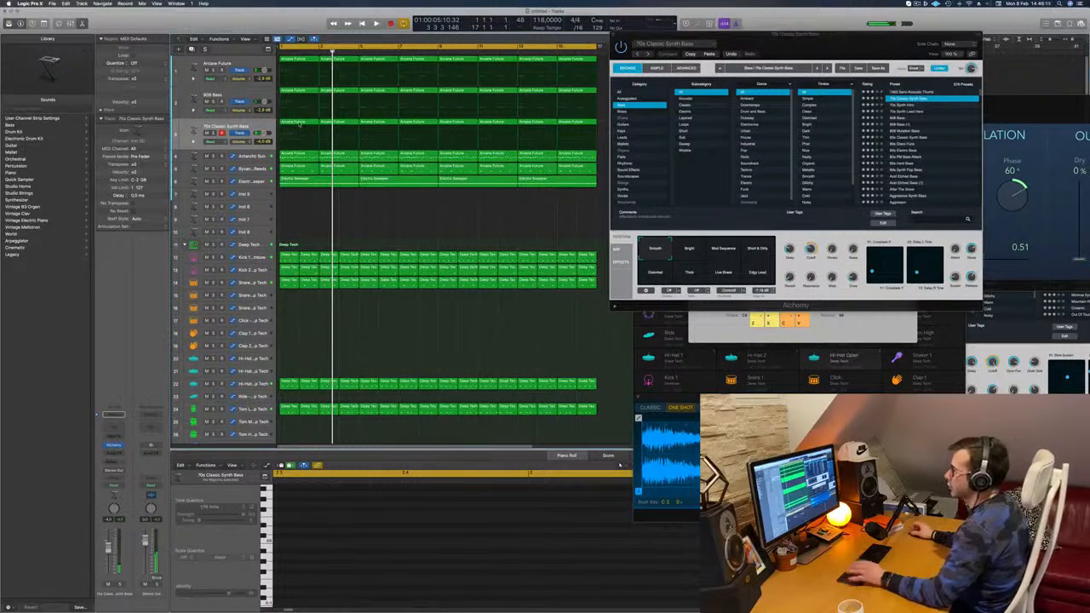
left_click(299, 125)
key("space")
scroll(424, 511, "down", 4)
scroll(424, 530, "down", 3)
scroll(432, 529, "down", 1)
left_click_drag(602, 132, 377, 128)
key("BackSpace")
mouse_move(449, 124)
left_mouse_down()
mouse_move(307, 128)
mouse_move(467, 126)
left_mouse_up()
key("space")
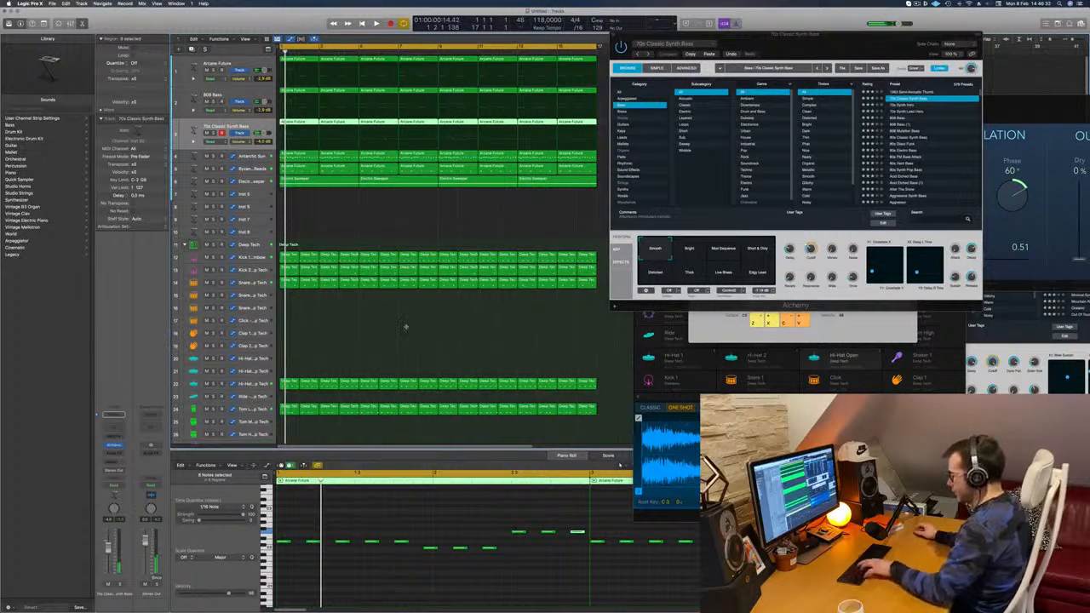
Step: Show the Mixer and insert a Compressor on the 70s Classic Synth Bass channel
key("super+k")
key("x")
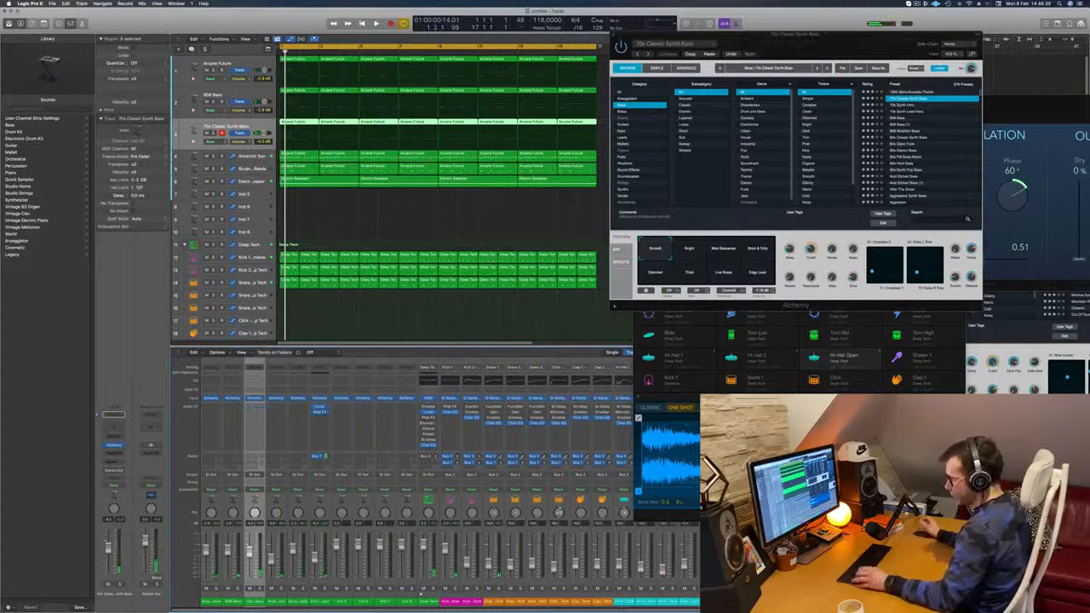
key("space")
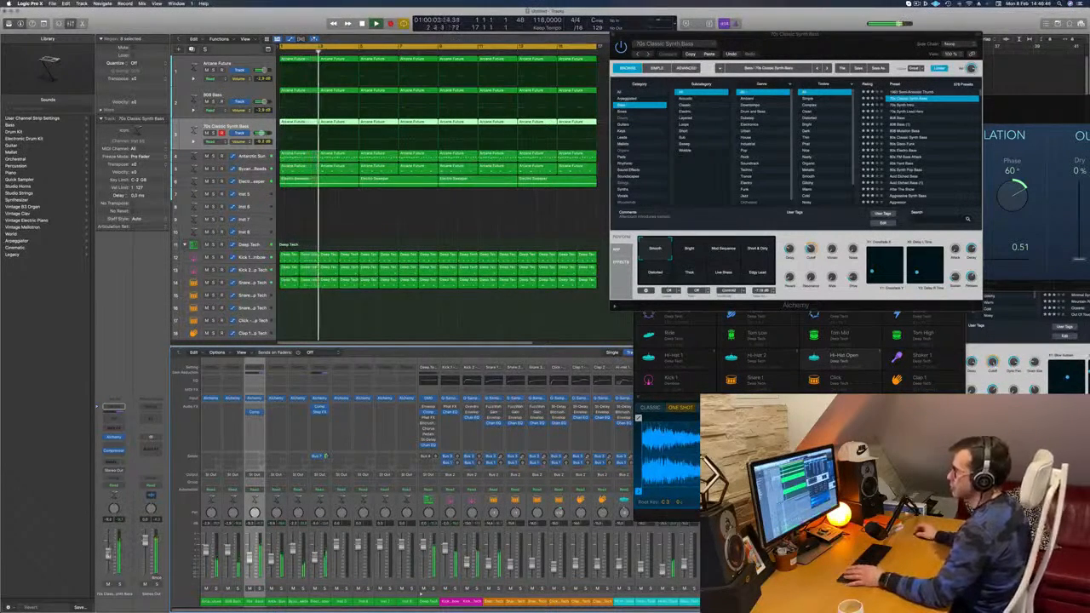
Step: Audition the Bright and Short & Dirty performance snapshots in Alchemy and set a blend between Smooth and Distorted
left_click_drag(831, 41, 740, 76)
key("space")
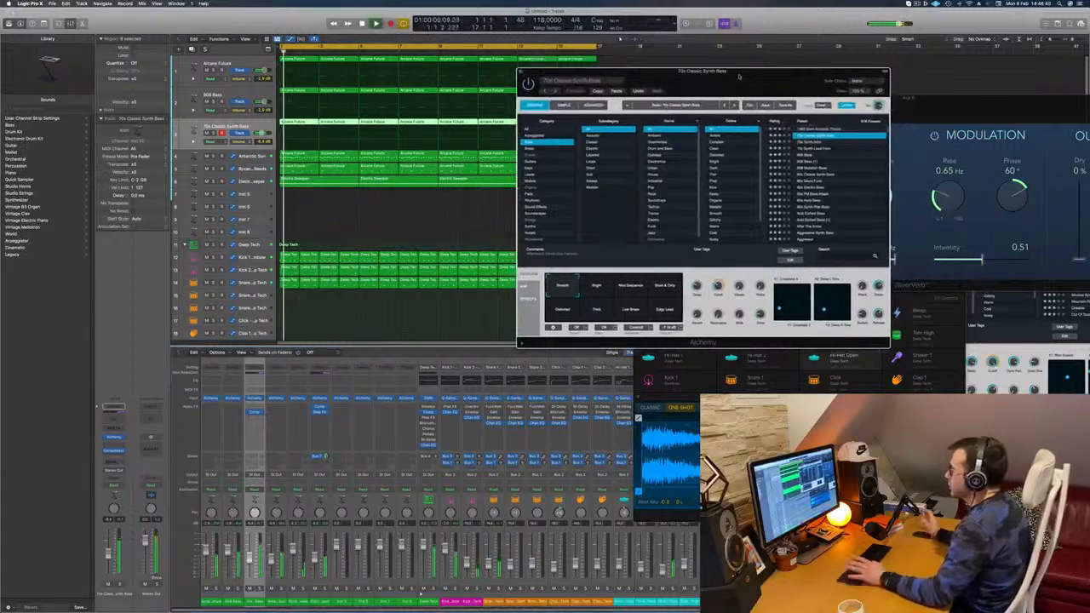
left_click_drag(762, 74, 704, 88)
key("space")
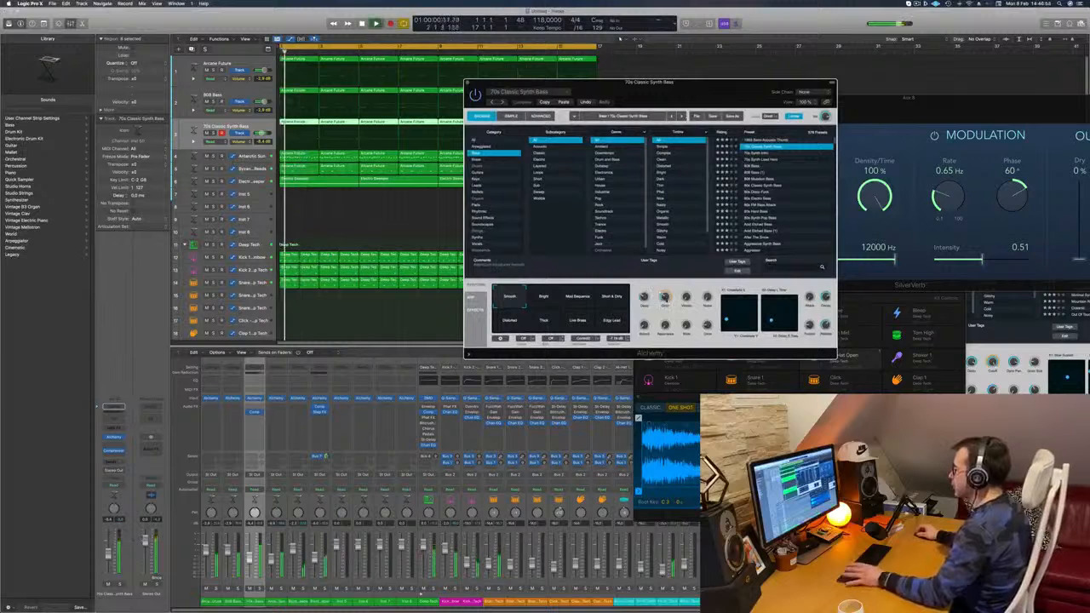
left_click(544, 300)
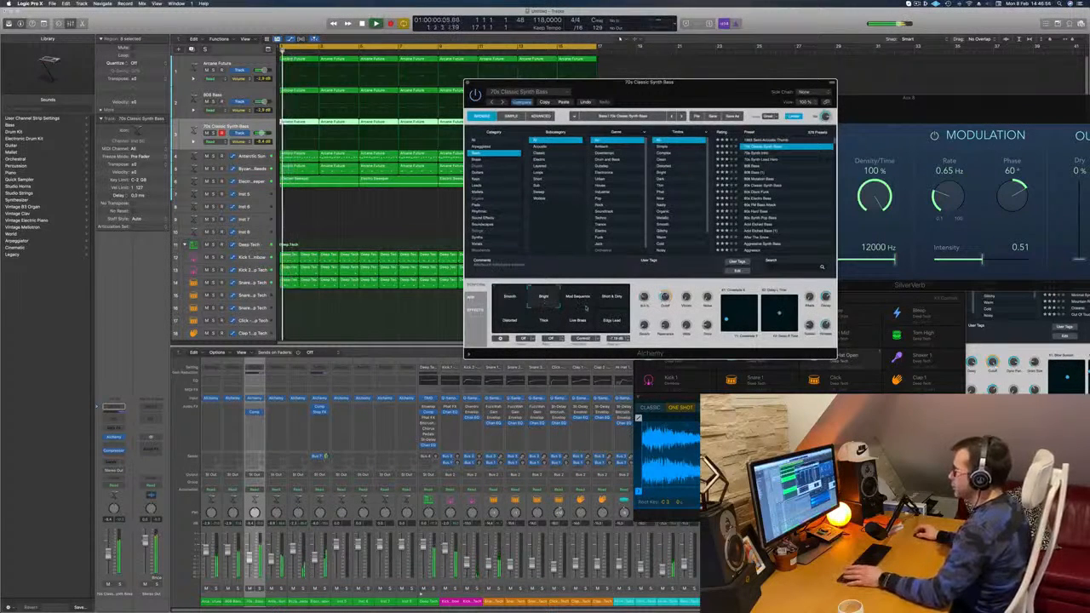
left_click(613, 297)
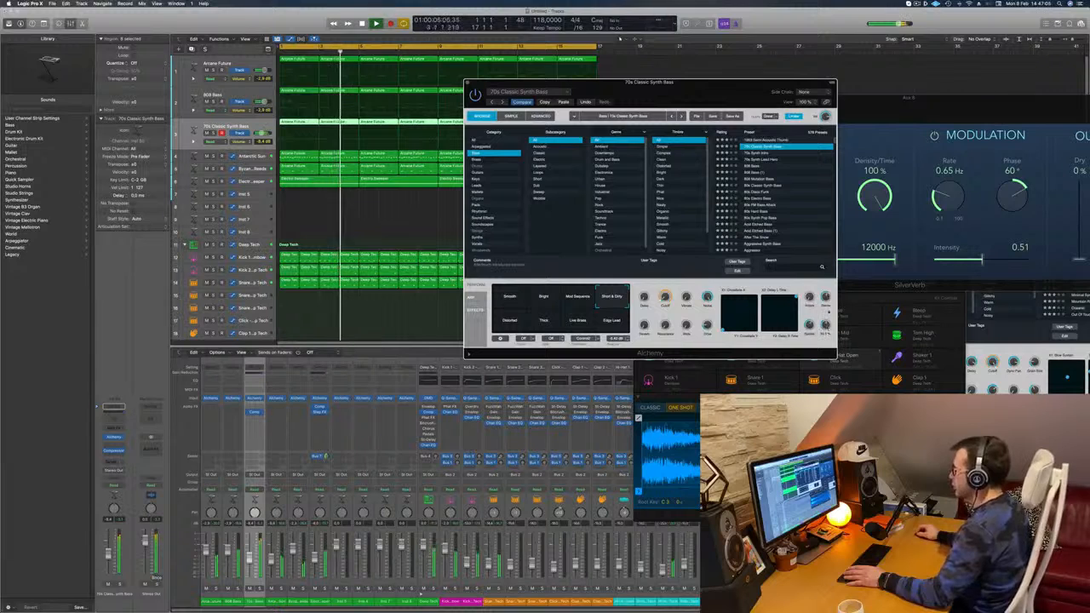
mouse_move(495, 315)
left_mouse_down()
mouse_move(528, 326)
mouse_move(497, 331)
mouse_move(525, 303)
mouse_move(508, 311)
left_mouse_up()
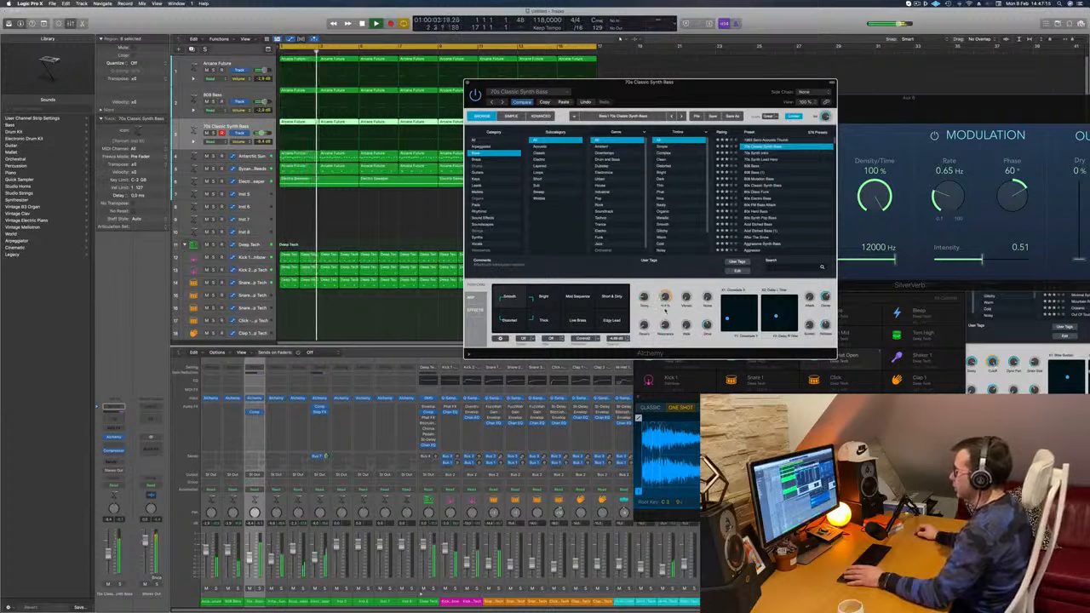
key("space")
key("space")
left_click(638, 49)
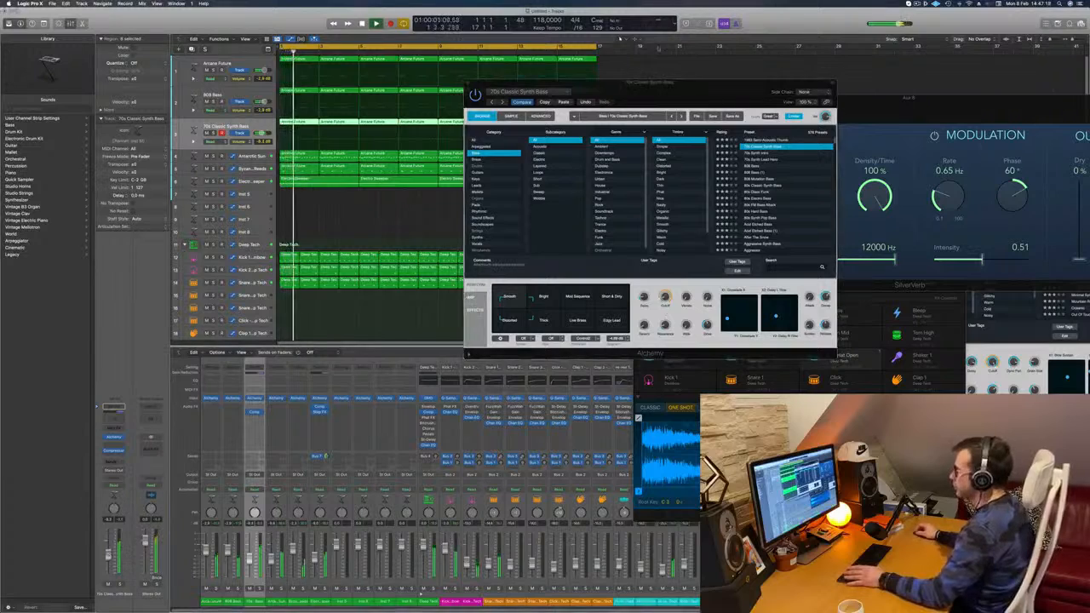
left_click_drag(730, 100, 781, 110)
Step: Repeat all regions of the sixteen-bar arrangement once so the track extends to thirty-two bars
scroll(366, 219, "down", 5)
scroll(430, 223, "up", 3)
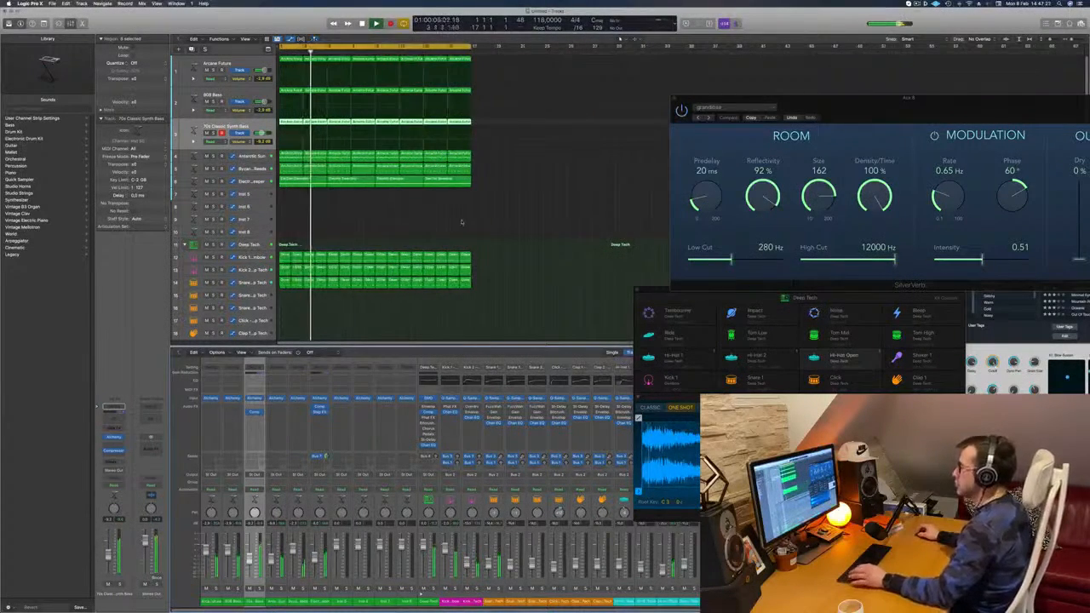
key("space")
key("space")
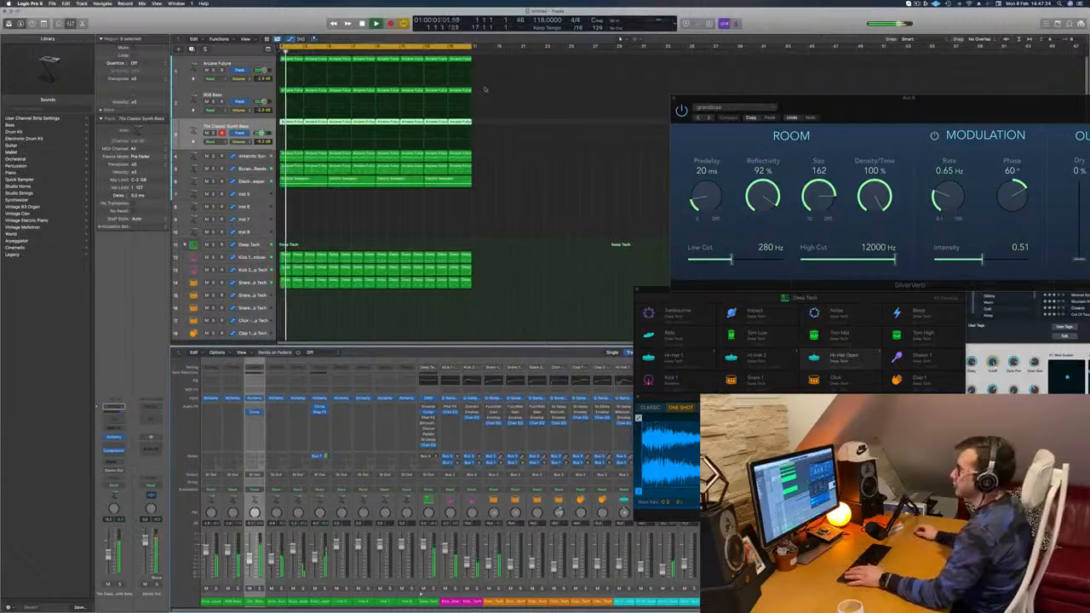
left_click(529, 204)
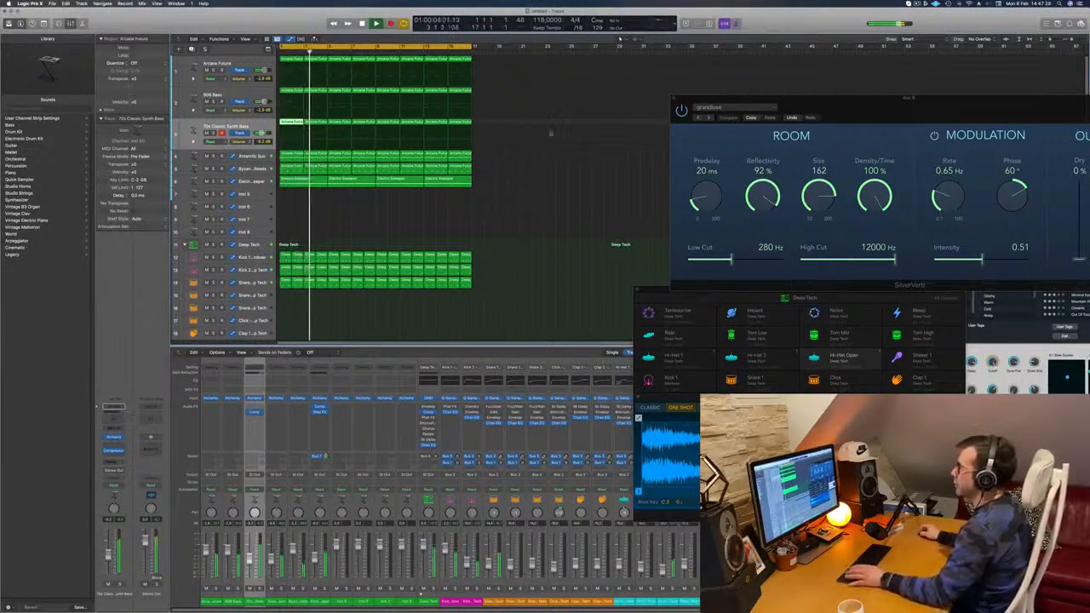
key("space")
key("space")
key("super+z")
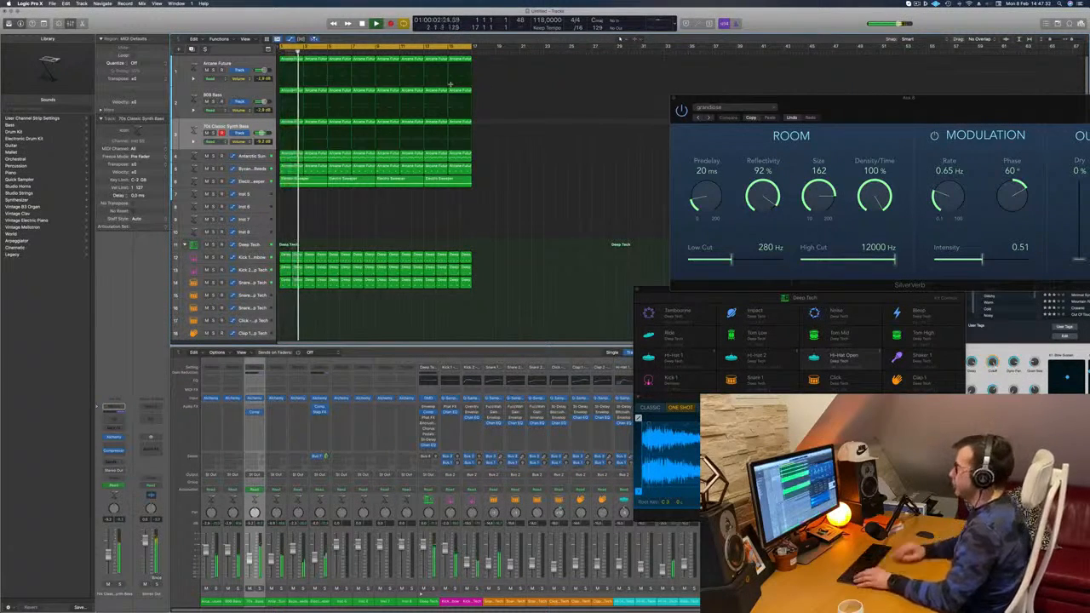
key("super+a")
key("super+r")
key("super+Left")
key("super+Left")
key("super+Left")
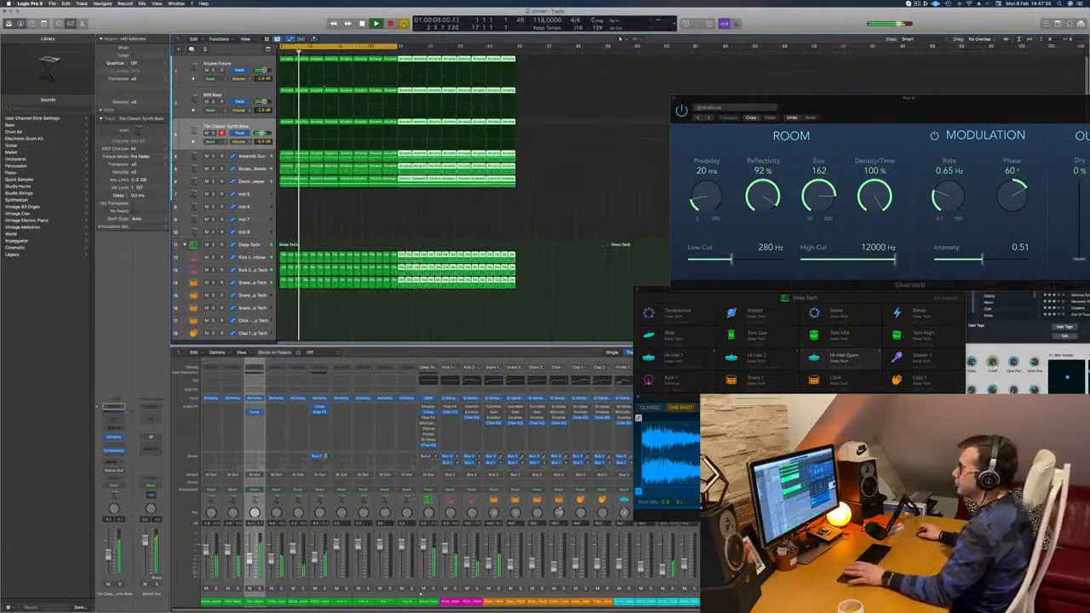
key("super+Left")
left_click(334, 242)
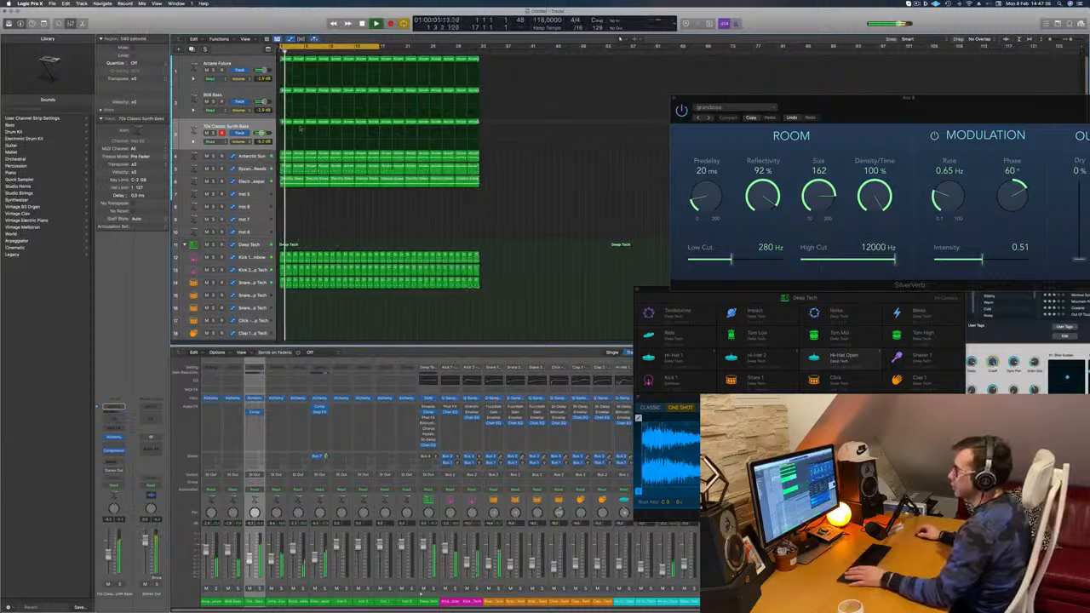
Step: Delete the synth bass regions in the first sixteen bars and move the cycle range to the second sixteen bars
left_click_drag(286, 124, 376, 127)
key("Delete")
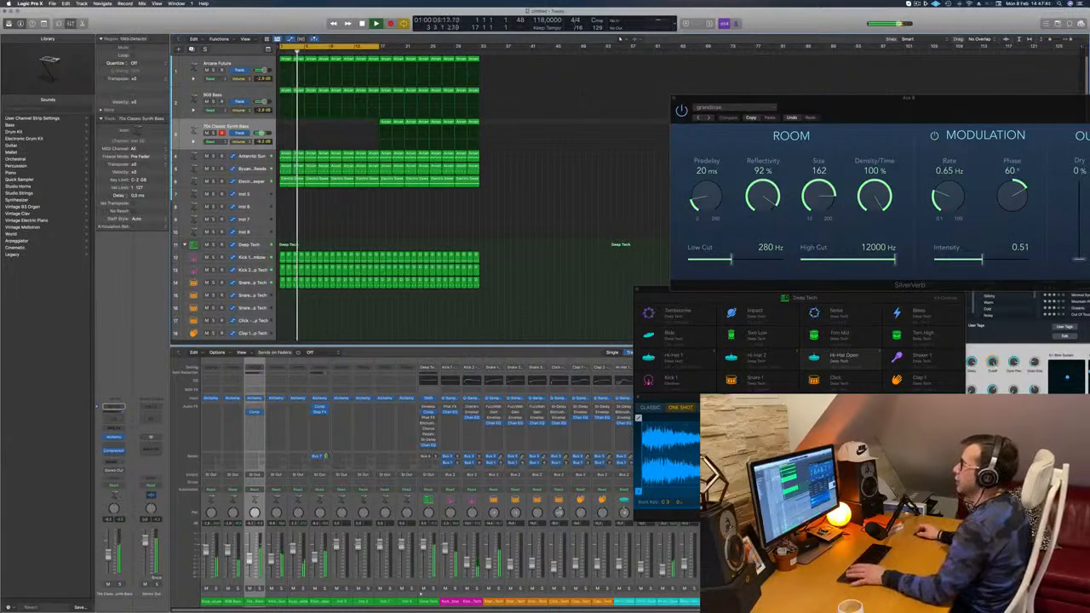
left_click_drag(359, 46, 458, 47)
Step: Delete the second-half regions on the Arcane Future, 808 Bass and 70s Classic Synth Bass tracks, keeping only the two-bar regions at bar 17
left_click_drag(483, 129, 469, 127)
left_click(505, 61)
left_click_drag(493, 60, 386, 137)
key("Delete")
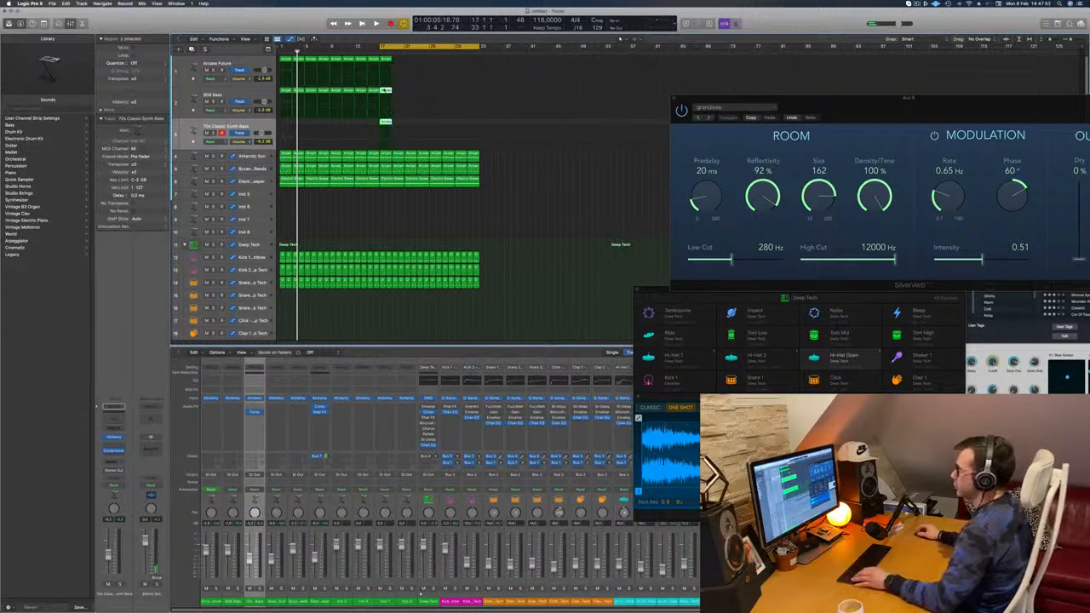
Step: Lower the long second-bar notes in the Arcane Future and 808 Bass regions at bar 17 to match the synth bass's low notes
key("p")
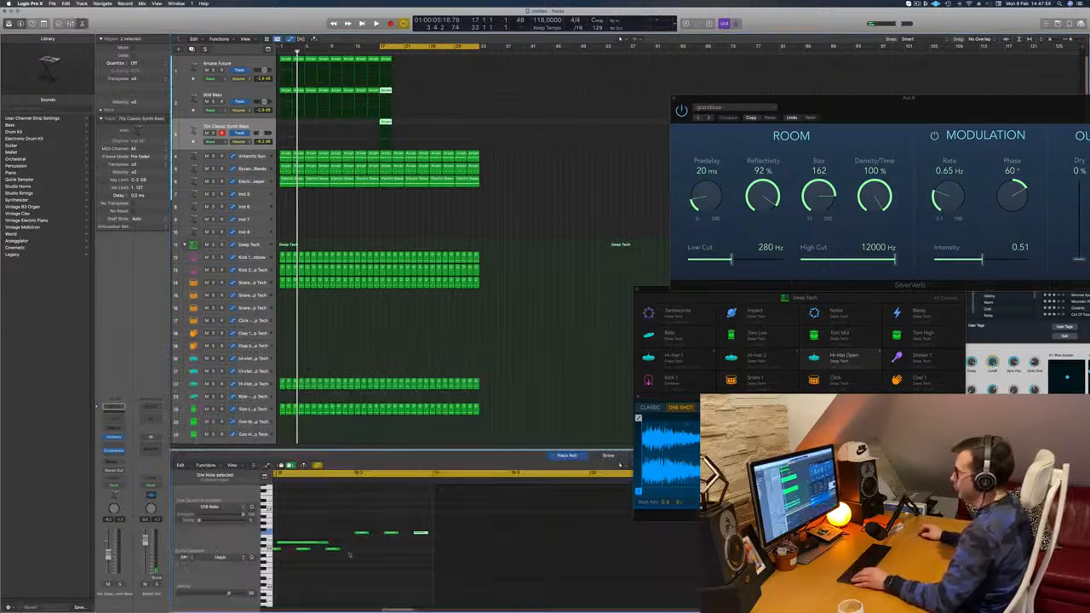
scroll(338, 513, "left", 6)
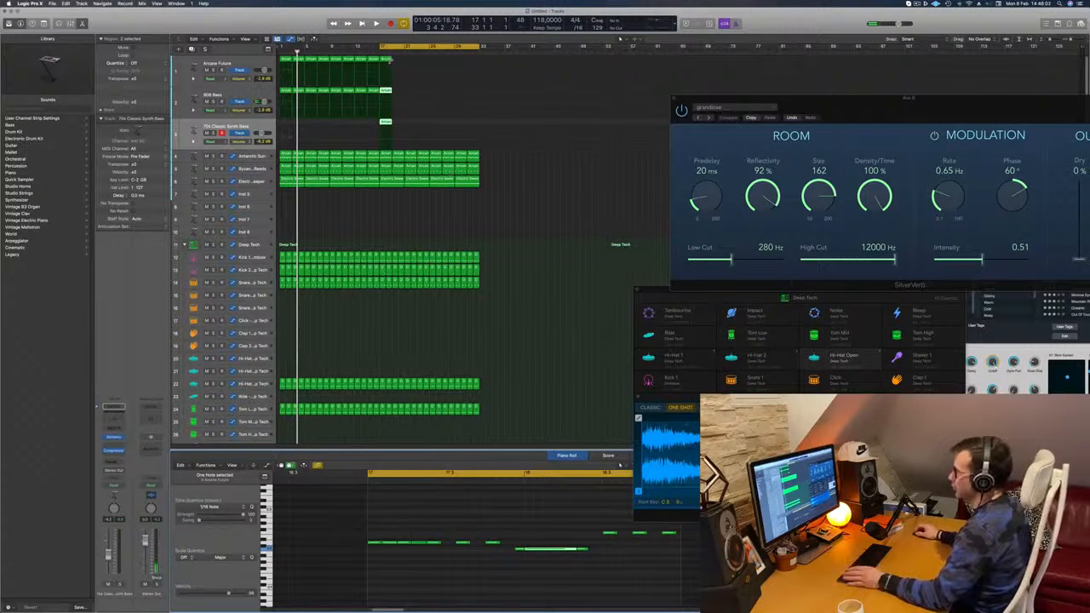
left_click(387, 60)
left_click_drag(401, 56, 387, 137)
left_click(548, 544)
key("alt+Down")
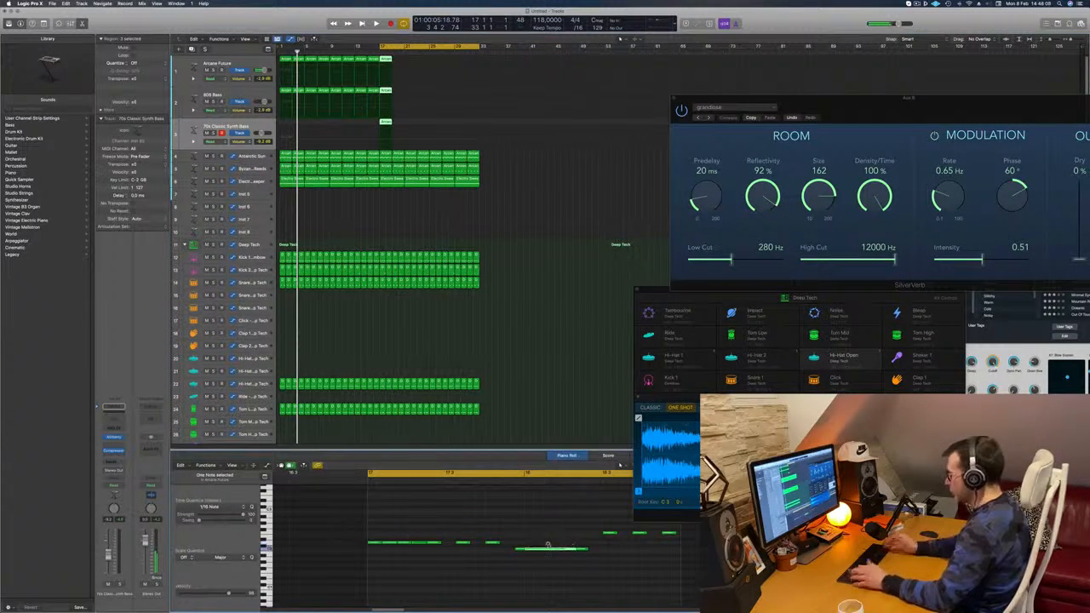
left_click_drag(408, 62, 386, 135)
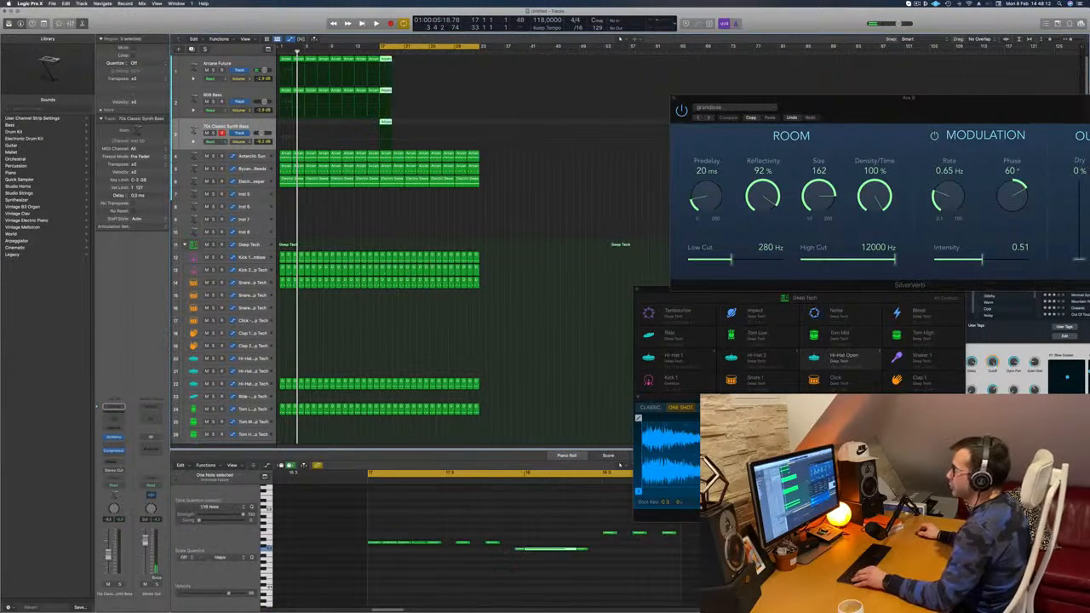
Step: Copy the two-bar Arcane Future, 808 Bass and 70s Classic Synth Bass regions from bar 17 until they fill the second sixteen bars
left_click_drag(385, 60, 401, 61)
key("space")
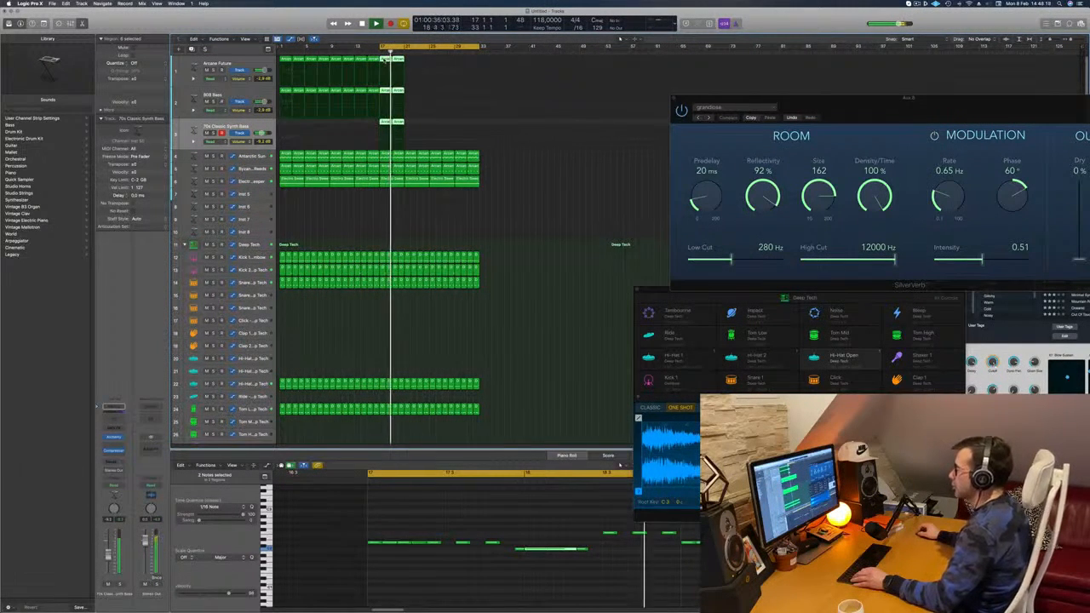
left_click(392, 60)
left_click_drag(411, 66, 439, 67)
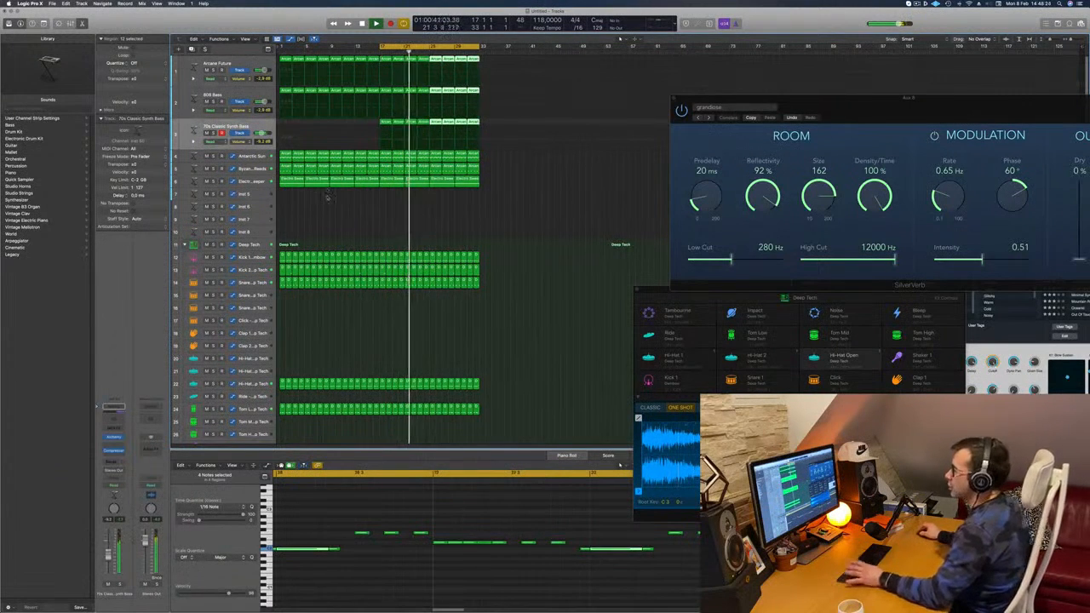
Step: Play the second half from bar 17 and examine the Electro Sweeper track's Alchemy settings, closing the instrument and stopping playback
left_click(257, 182)
key("space")
key("space")
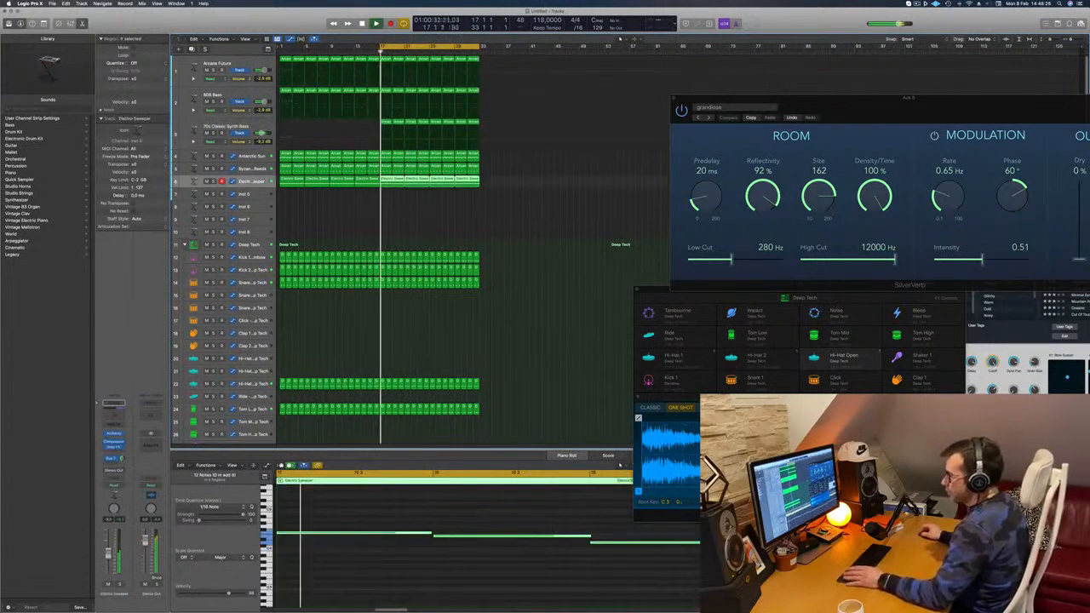
left_click(113, 433)
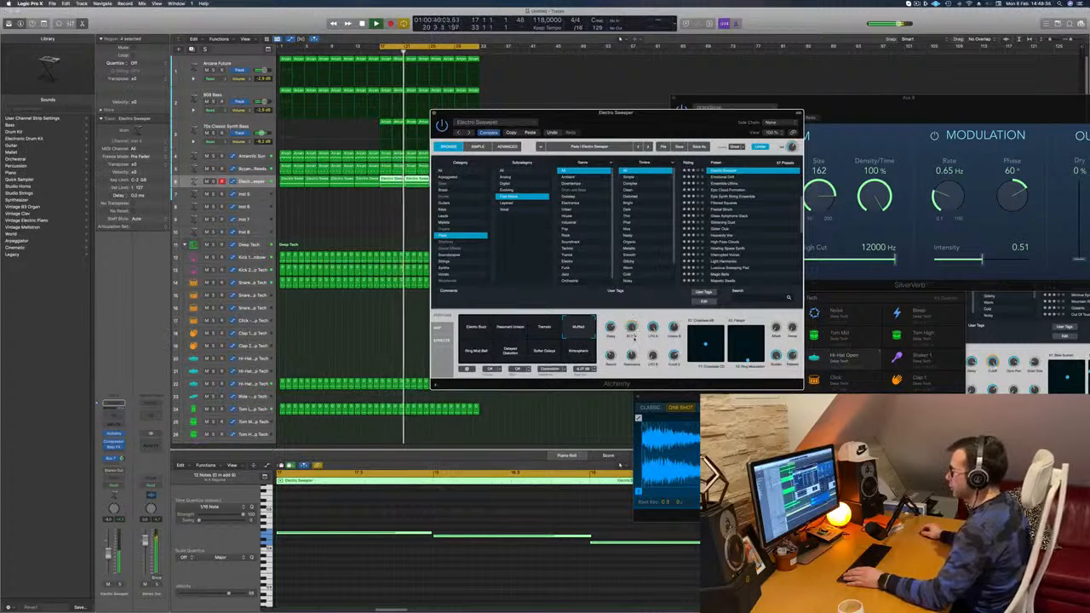
left_click_drag(494, 113, 518, 127)
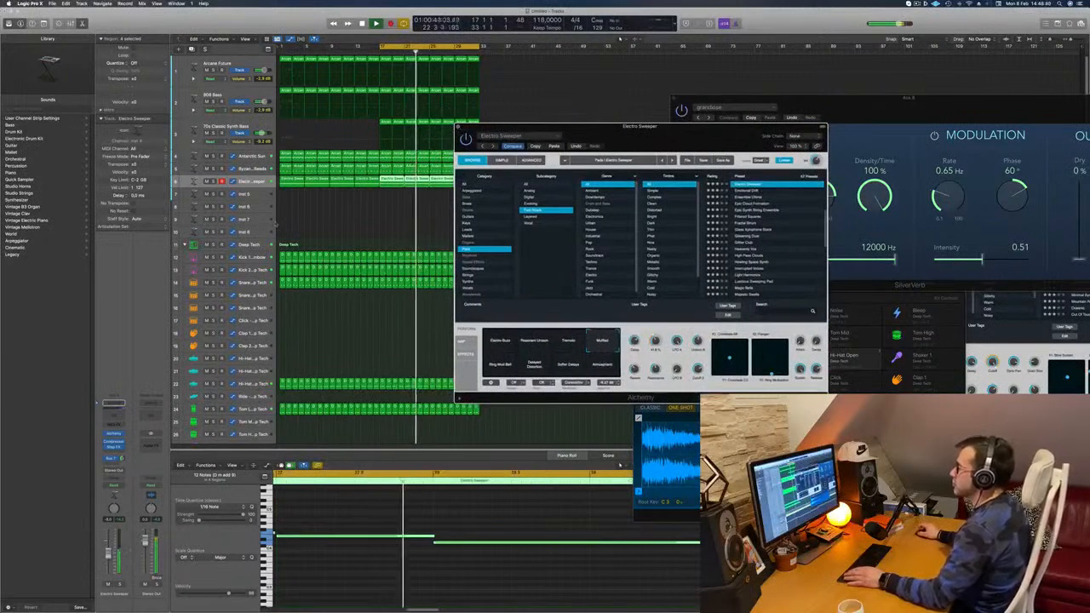
key("super+w")
left_click(410, 212)
key("space")
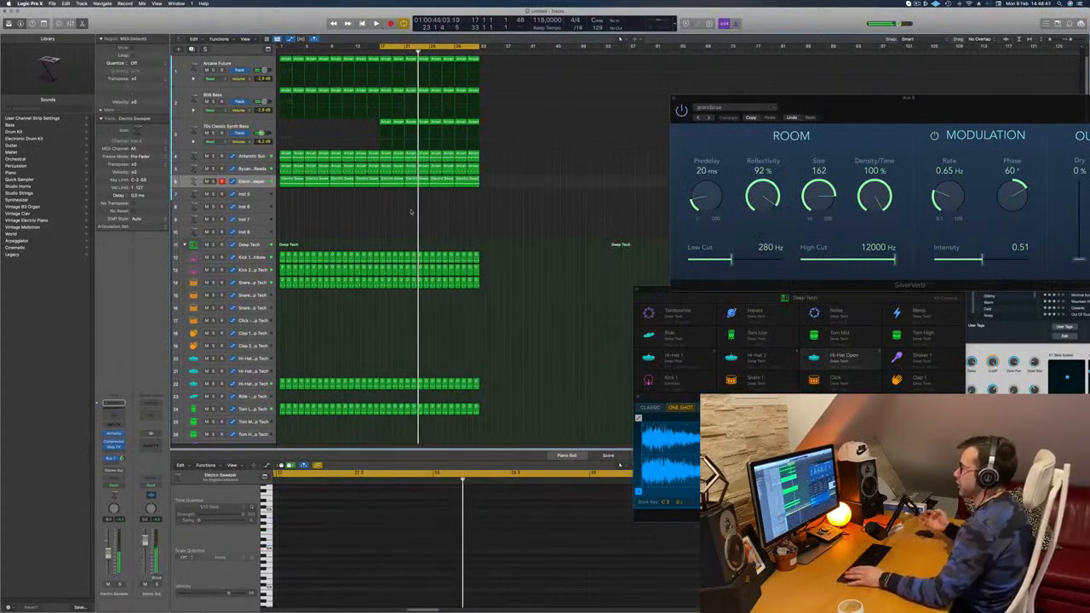
Step: Play the second half, compare it with the 70s Classic Synth Bass muted and unmuted, and lower that track's volume
key("space")
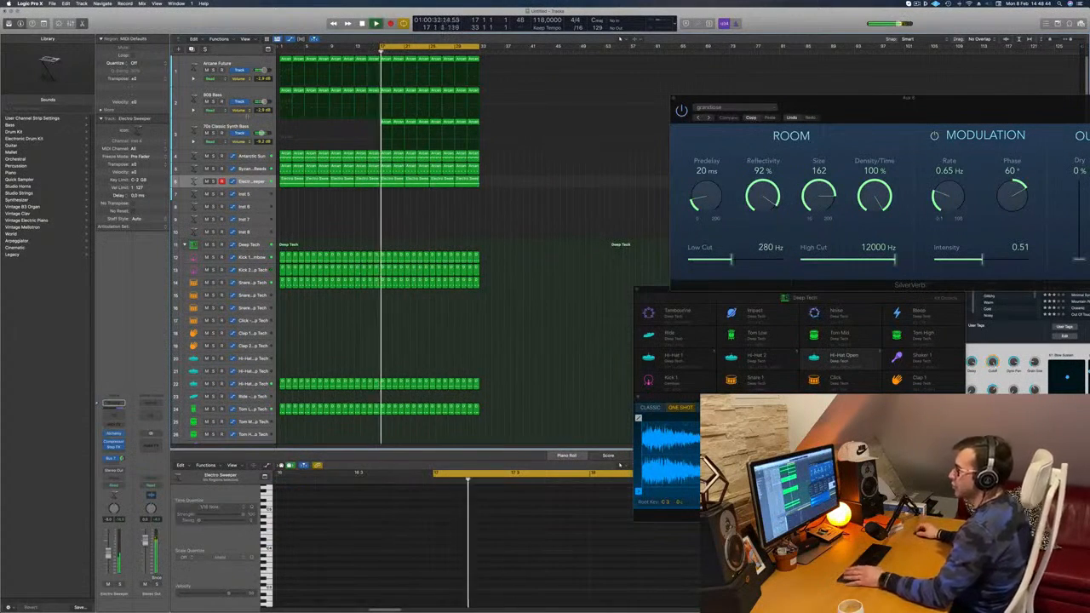
left_click(256, 127)
left_click(121, 585)
left_click(121, 584)
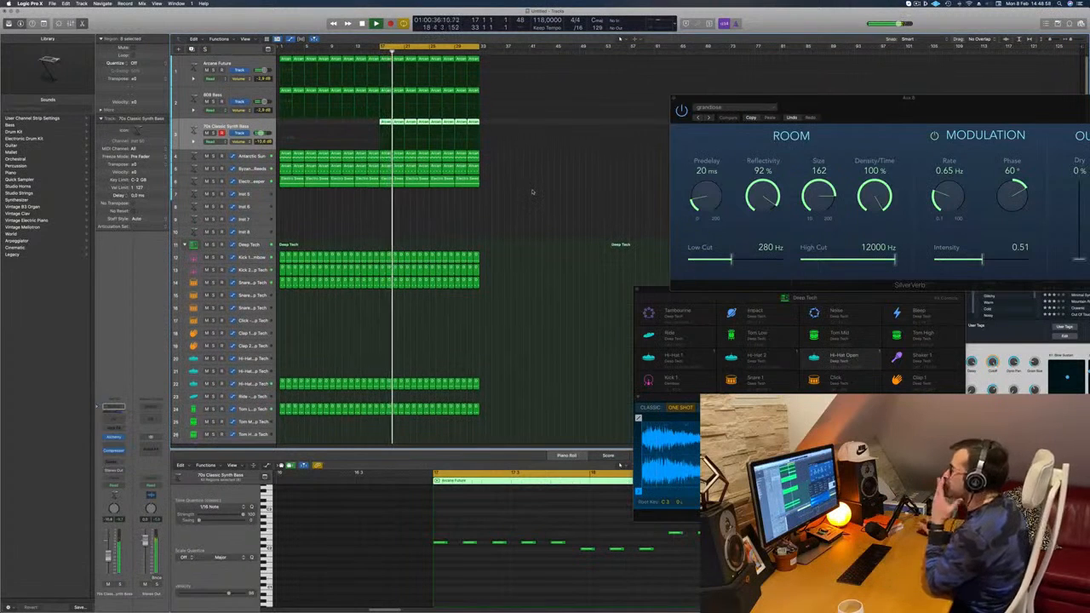
left_click(533, 190)
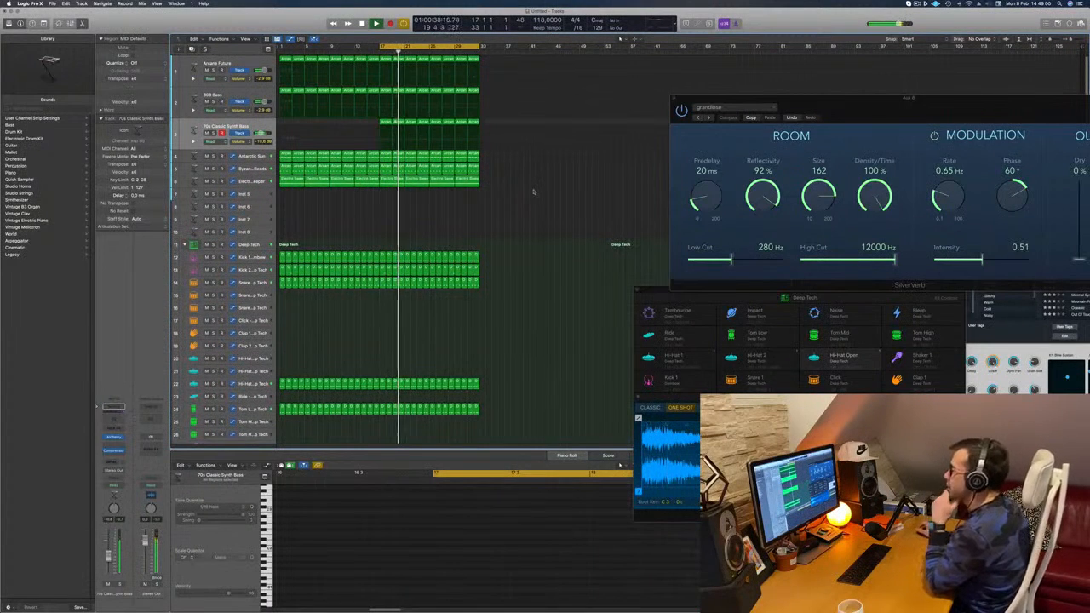
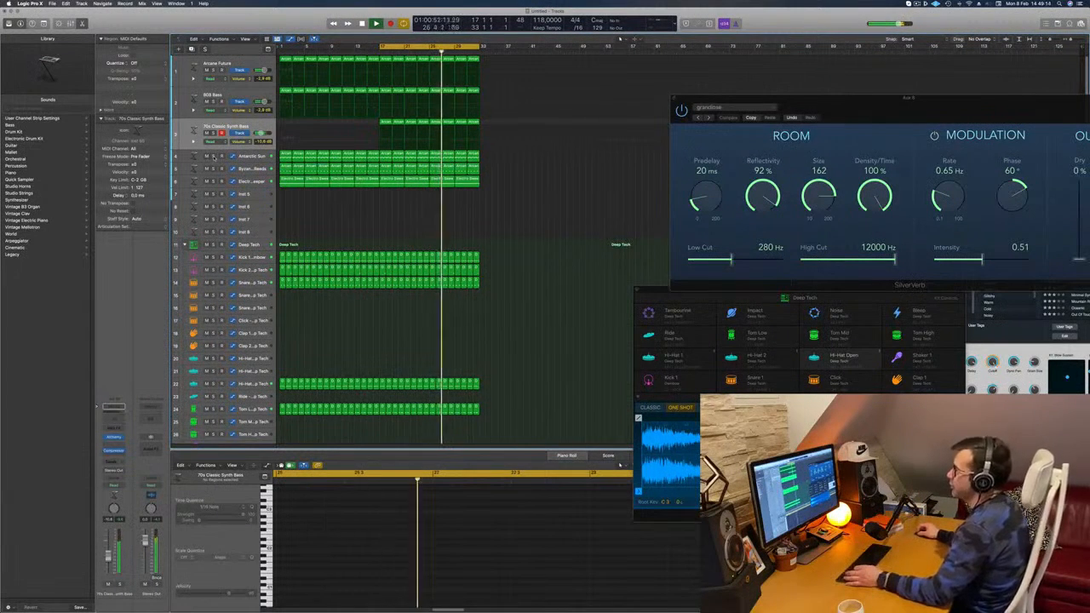
Step: Solo the Antarctic Sun, Byzantine, Electro Sweeper, 808 Bass and Arcane Future tracks one at a time during playback to hear each part
left_click(213, 157)
left_click(213, 157)
left_click(213, 169)
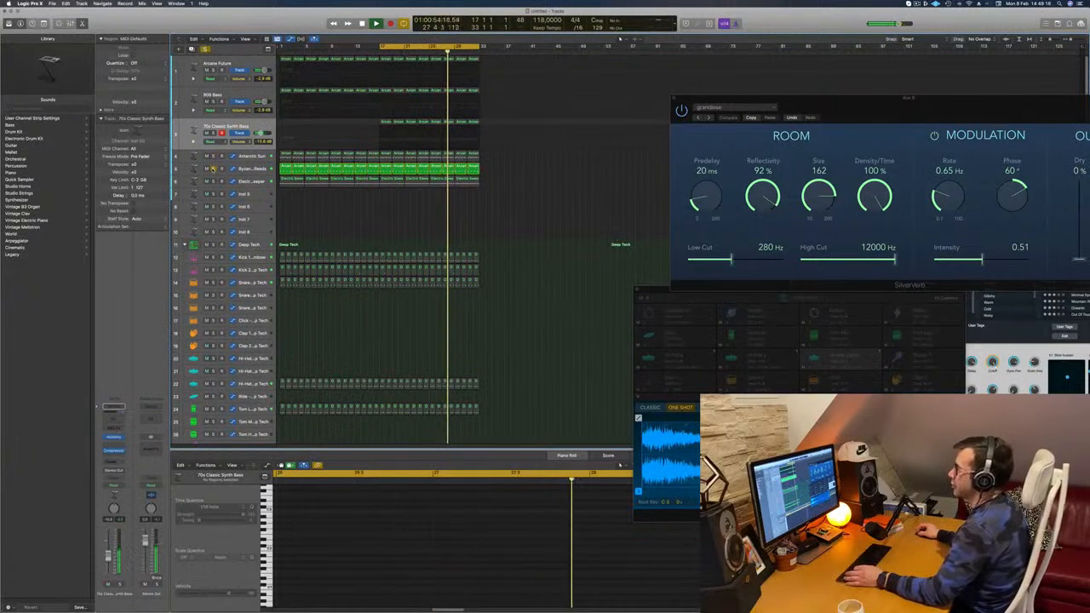
left_click(213, 169)
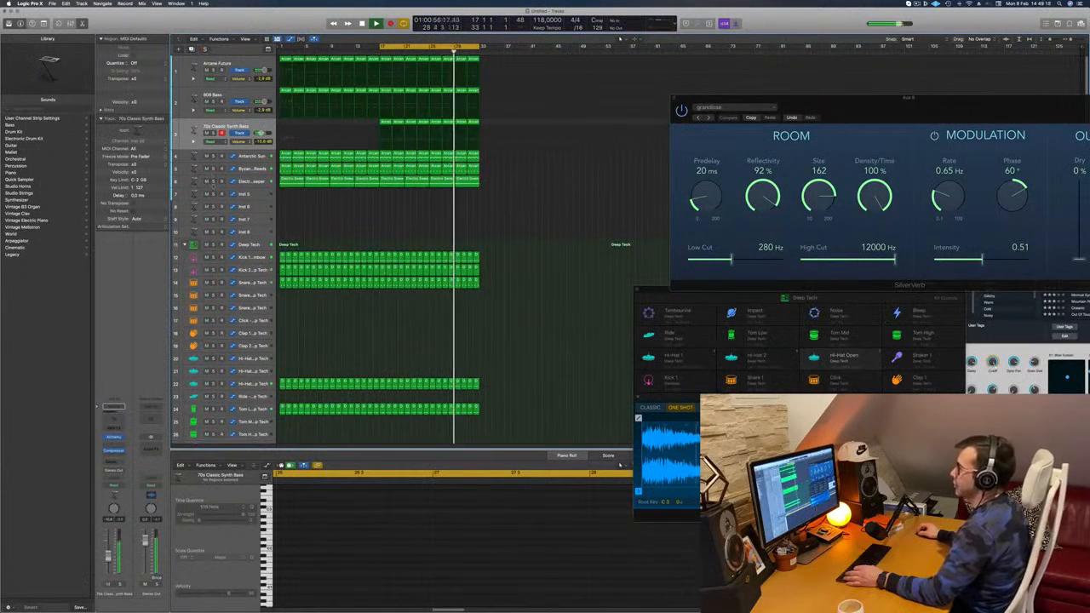
left_click(213, 180)
left_click(214, 181)
left_click(214, 101)
left_click(214, 101)
left_click(213, 70)
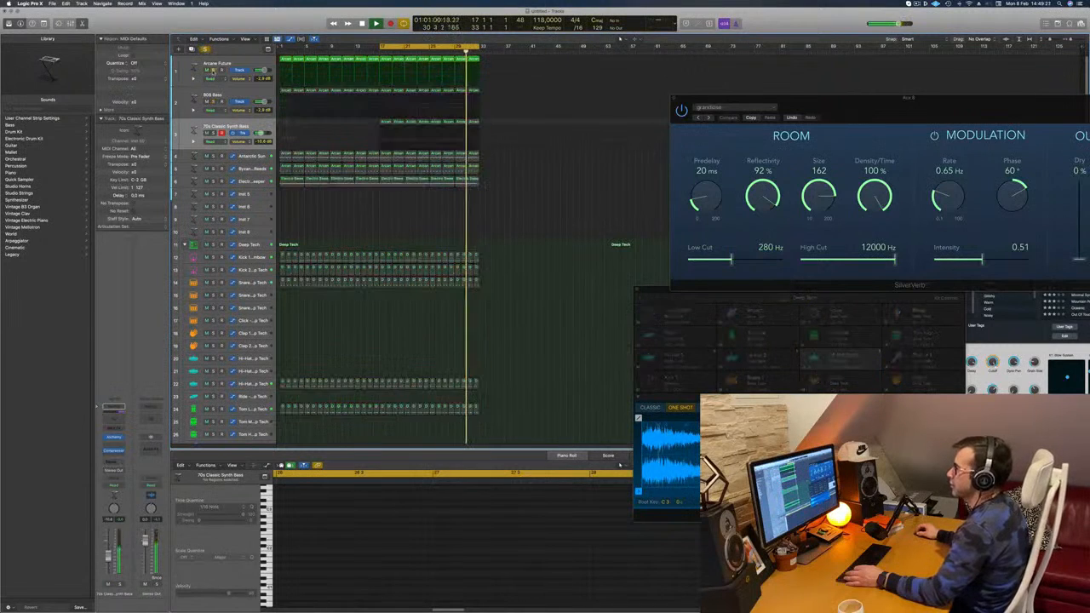
left_click(213, 70)
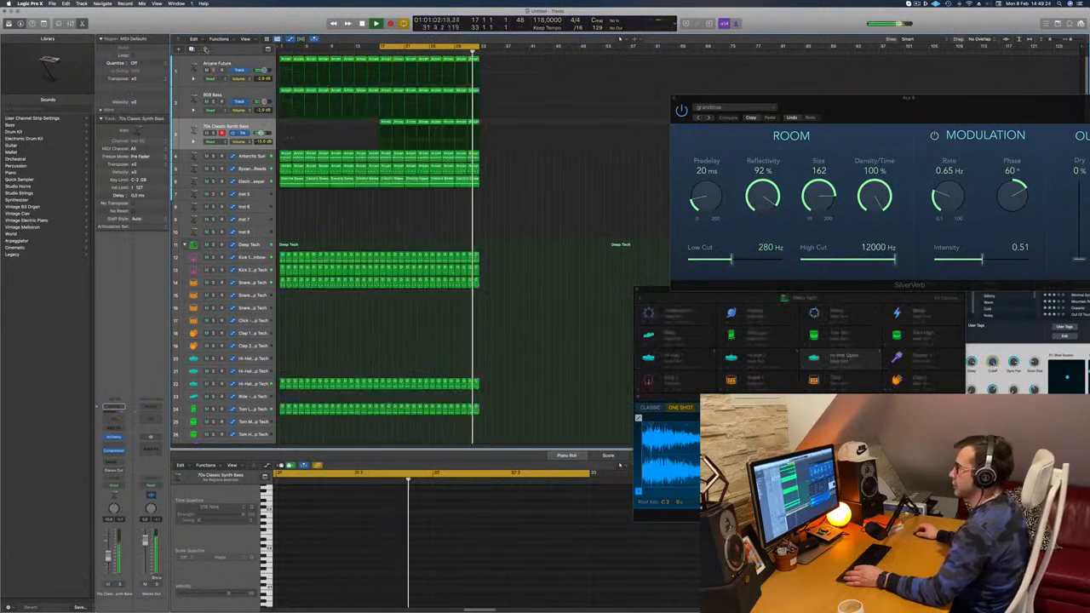
Step: Copy the first two-bar 70s Classic Synth Bass region at bar 17 onto the empty Inst 5 track
left_click(251, 66)
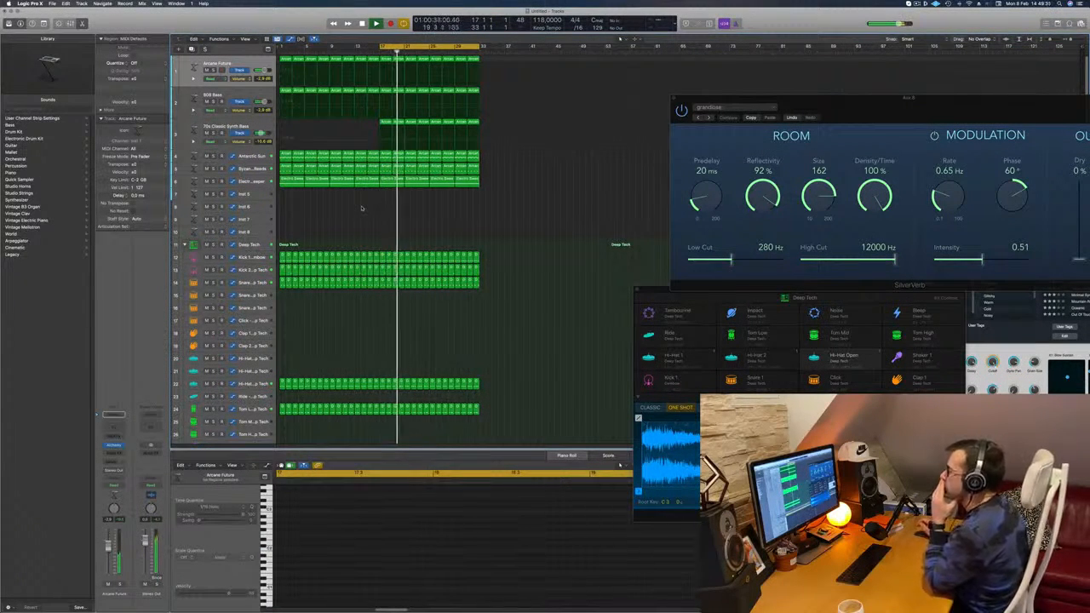
left_click(386, 122)
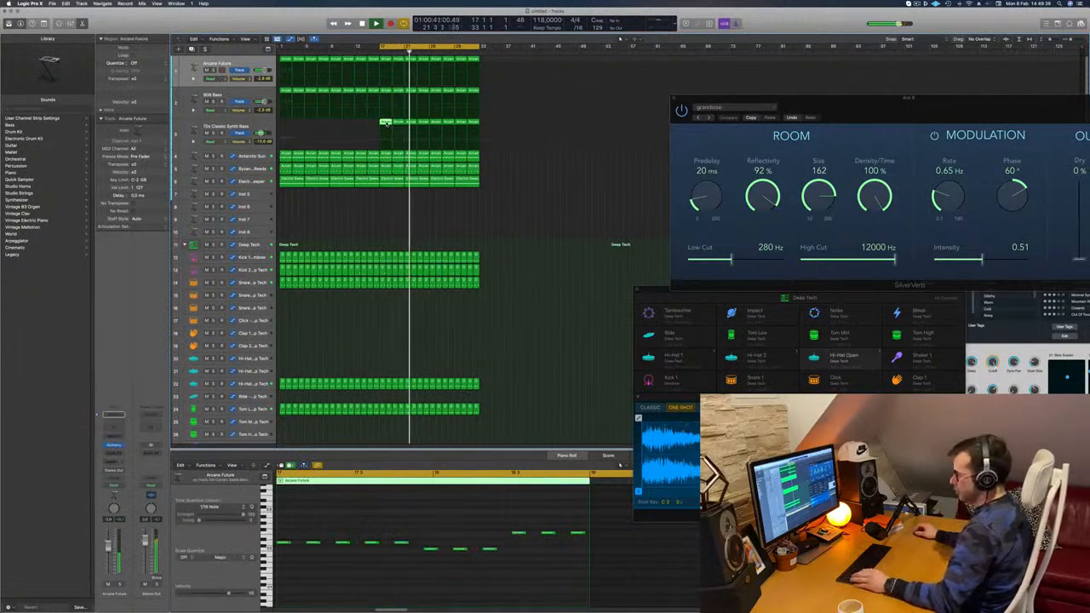
left_click_drag(386, 123, 386, 195)
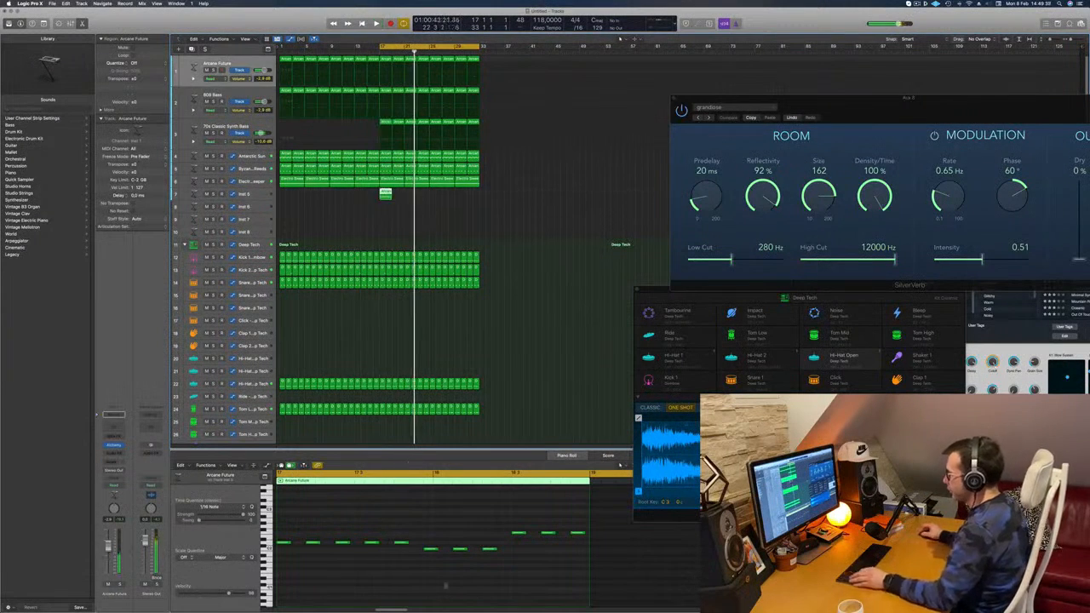
Step: Rework the copied region's notes into a three-note chord held for one bar and repeated in the second bar, deleting the surplus notes
scroll(424, 539, "left", 3)
left_click(481, 550)
left_click_drag(482, 550, 363, 551)
left_click(554, 534)
left_click_drag(554, 533, 686, 561)
key("Delete")
left_click_drag(392, 517, 366, 575)
left_click_drag(367, 531, 580, 535)
key("super+Left")
key("super+Left")
key("super+Left")
key("super+Left")
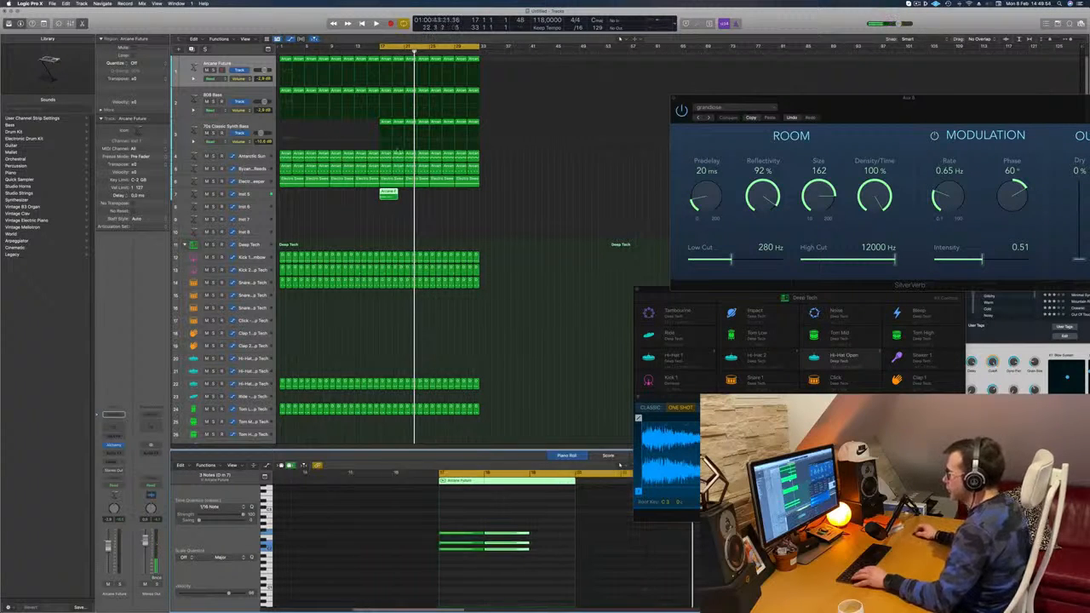
Step: Split the Inst 5 chord region at bar 19, delete the excess, and repeat the two-bar region through the second half
double_click(392, 196)
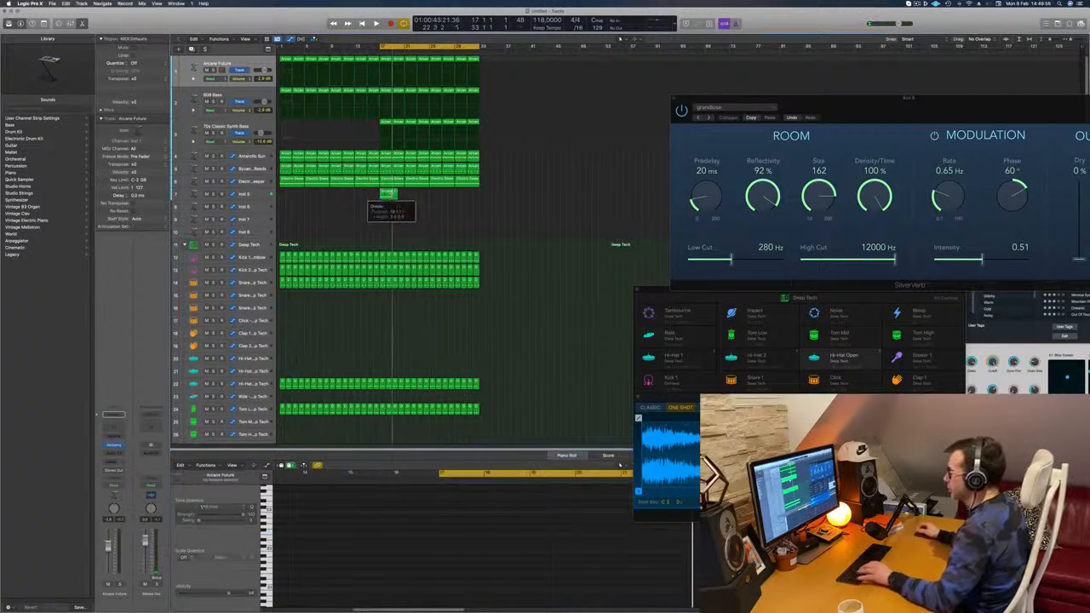
key("Delete")
left_click(386, 197)
left_click_drag(386, 196, 442, 195)
Step: Open Alchemy on the Inst 5 track and load the 1970s Analog Arp preset from the Arpeggiated category
left_click(260, 195)
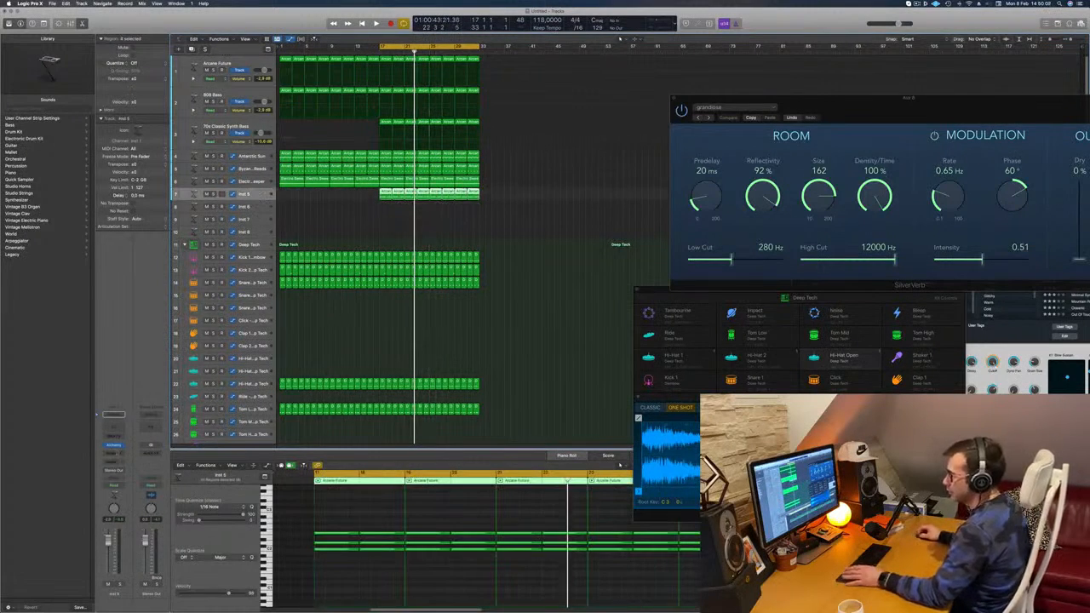
left_click(113, 447)
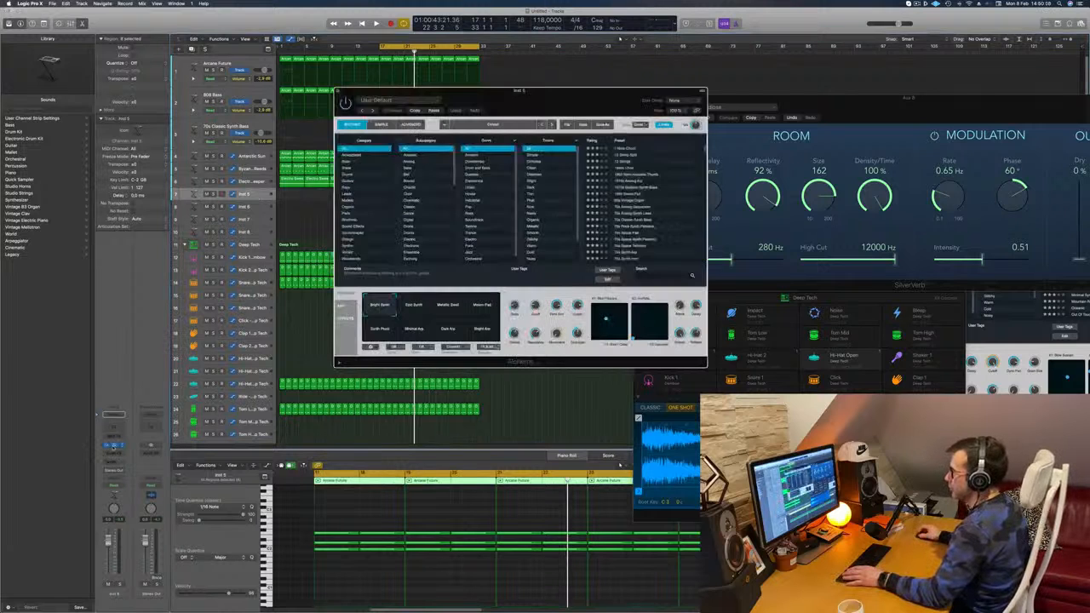
left_click_drag(611, 91, 569, 93)
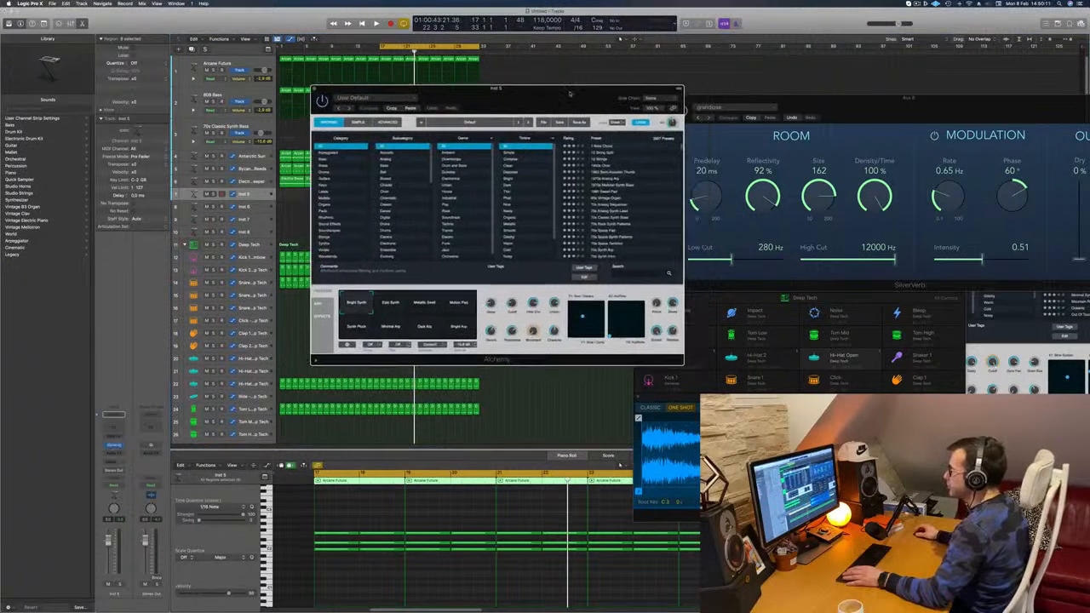
left_click(333, 154)
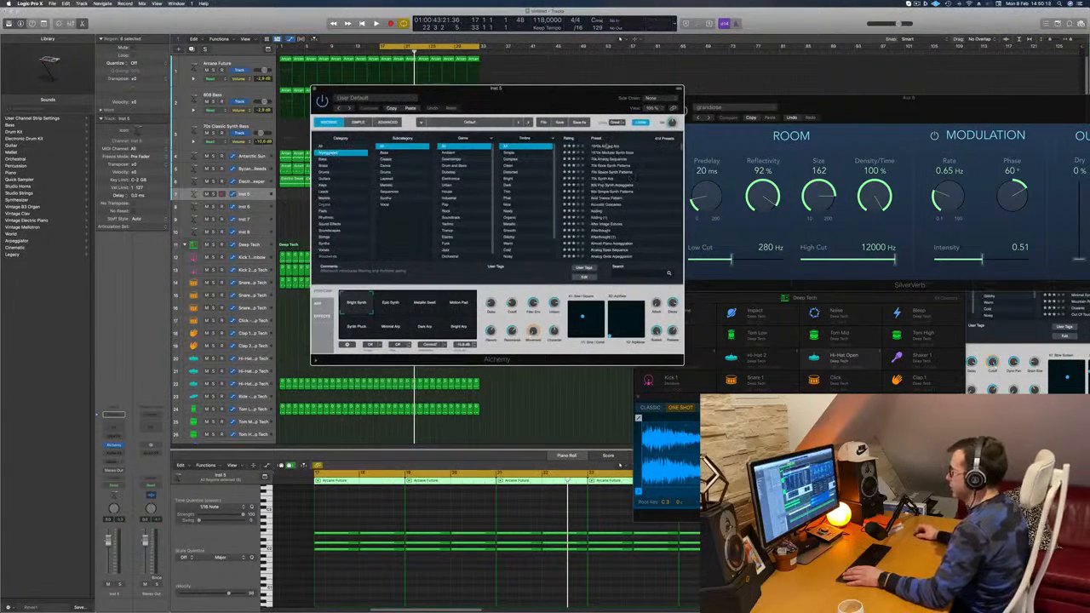
left_click_drag(605, 102, 723, 82)
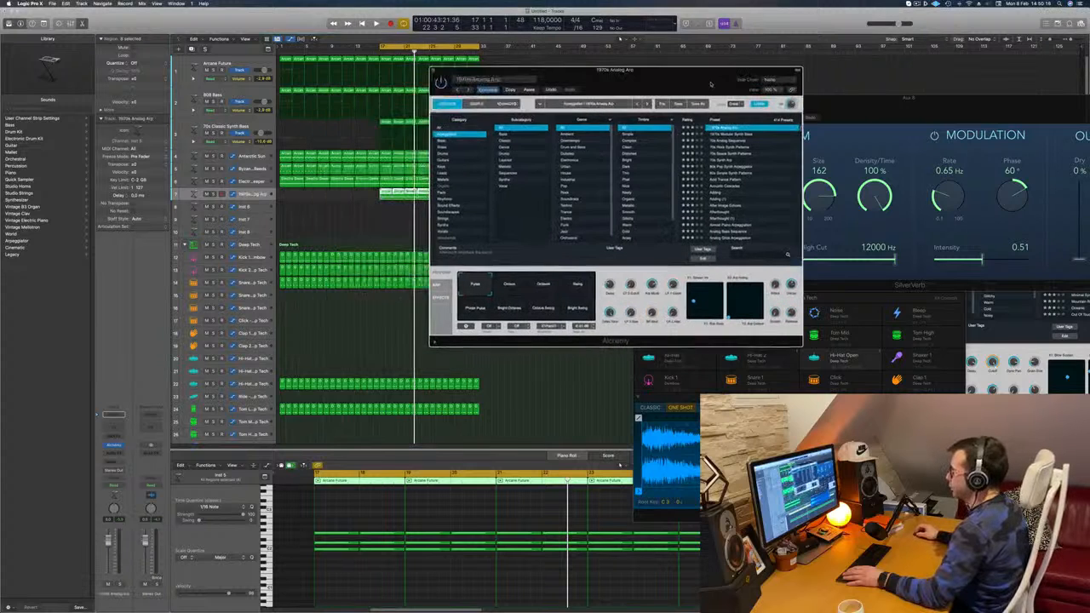
Step: Lower the 1970s Analog Arp track's volume and compare it soloed and unsoloed during playback of the second half
left_click_drag(108, 541, 108, 560)
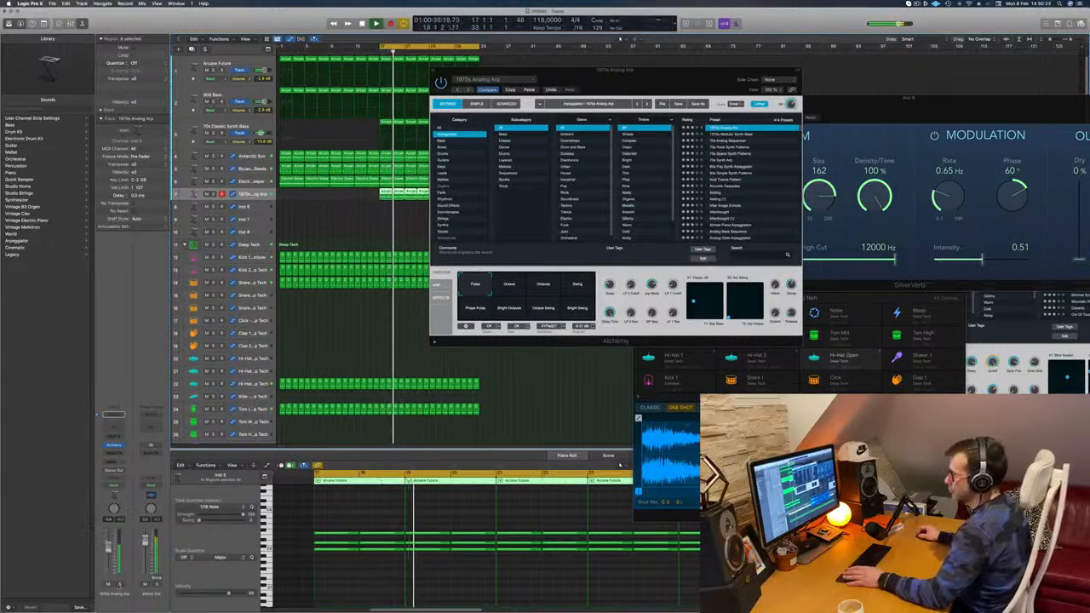
left_click(121, 584)
left_click(121, 585)
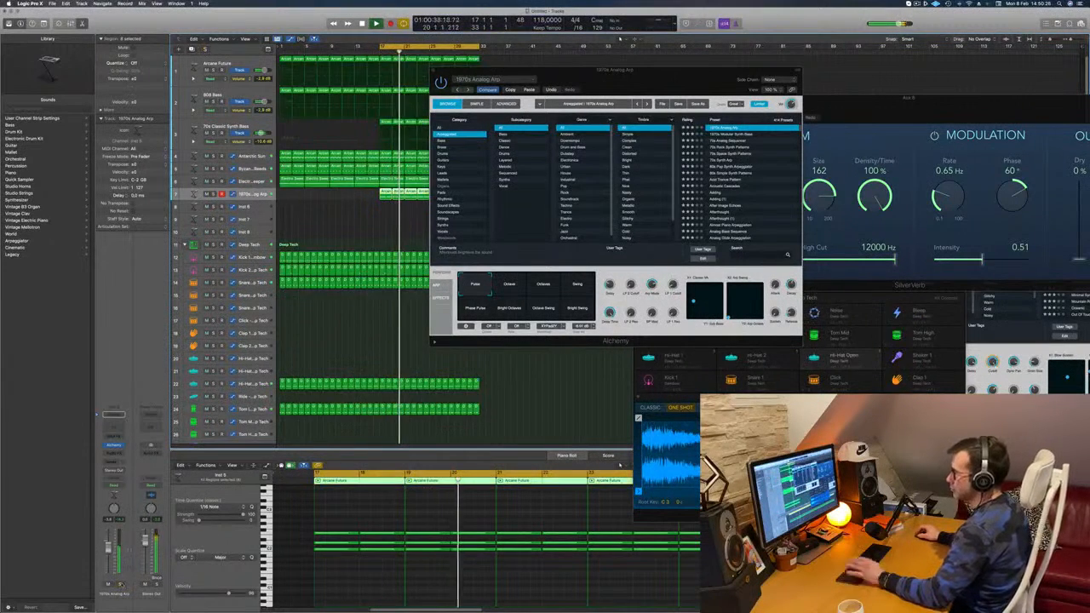
Step: Audition the 70s Synth Arp, Ancient Titan, Big Anthem Arp and Blue Laser Lead presets, keep Blue Laser Lead loaded and close Alchemy
left_click_drag(683, 73, 750, 61)
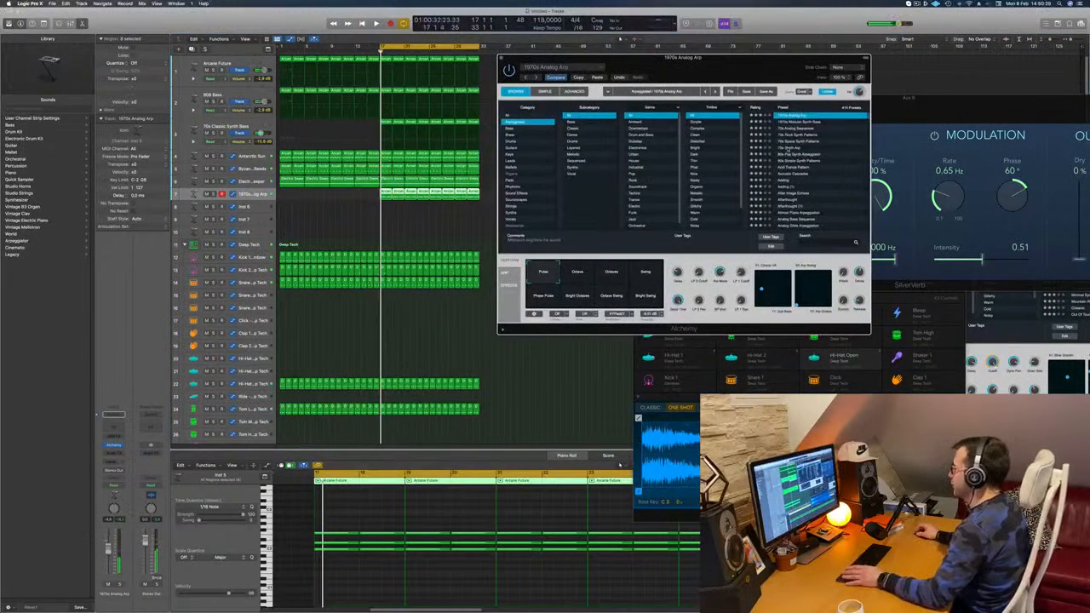
left_click(792, 148)
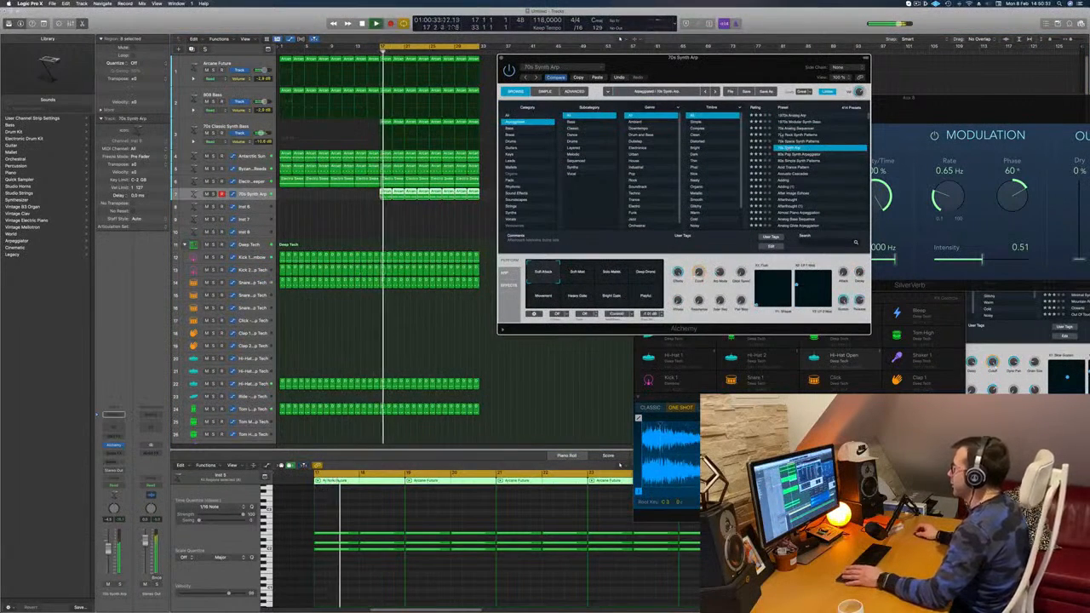
scroll(797, 153, "down", 2)
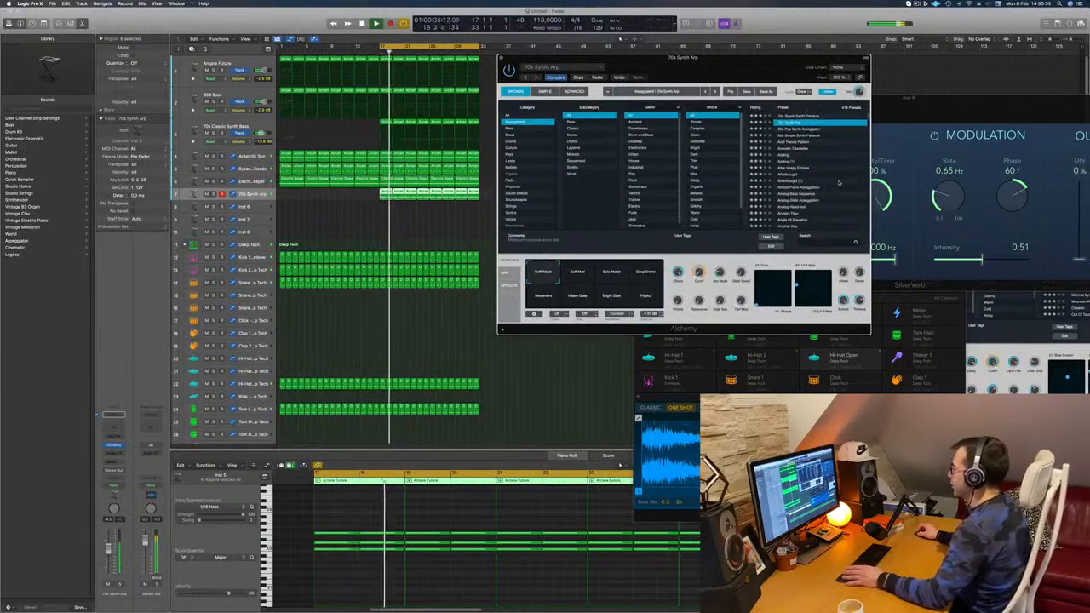
scroll(801, 194, "down", 1)
left_click(792, 200)
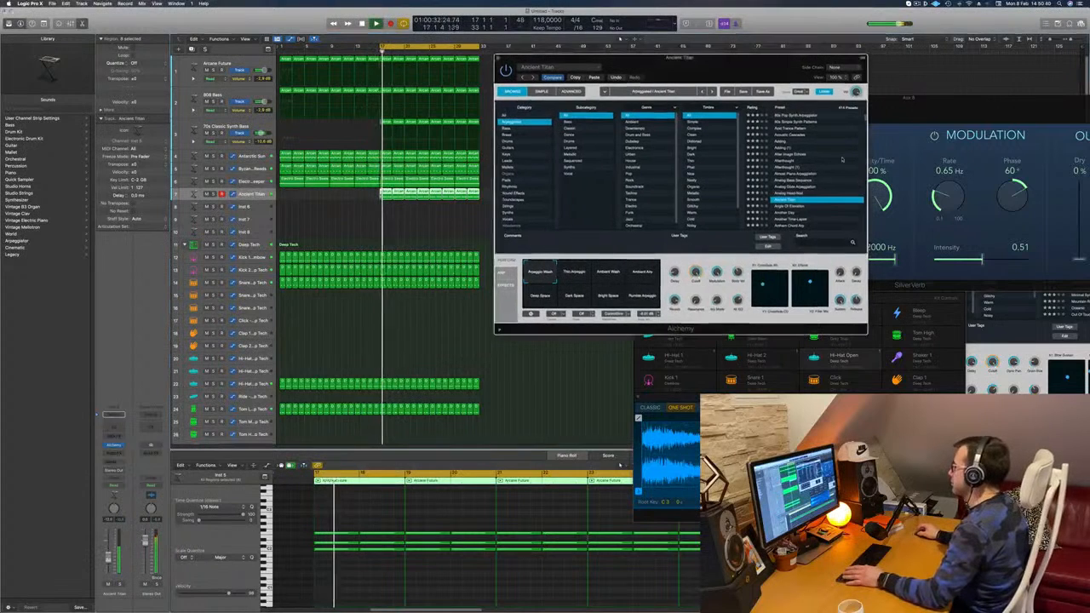
scroll(811, 179, "down", 5)
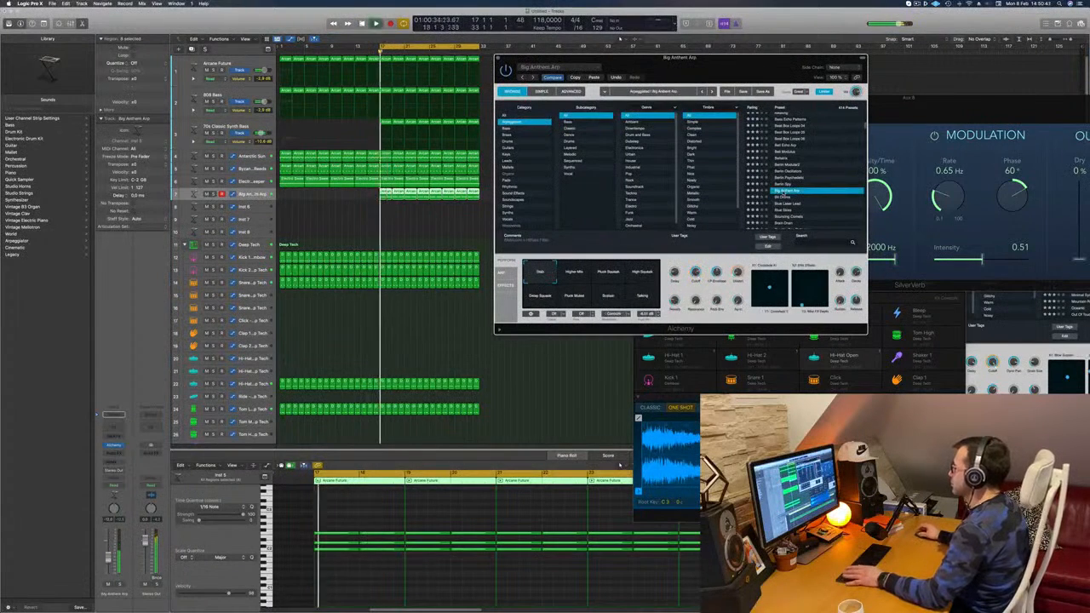
left_click(816, 178)
key("Down")
key("Down")
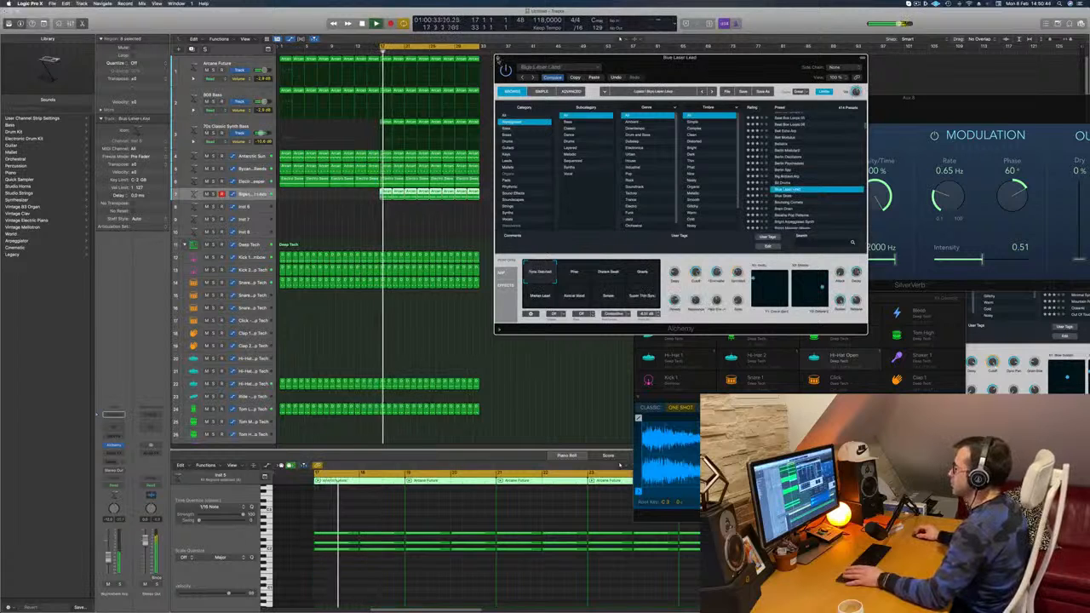
key("super+w")
Step: Shorten all chord notes in the Blue Laser Lead regions to brief stabs at the start of each bar and play them
scroll(351, 570, "down", 1)
left_click_drag(355, 571, 1026, 522)
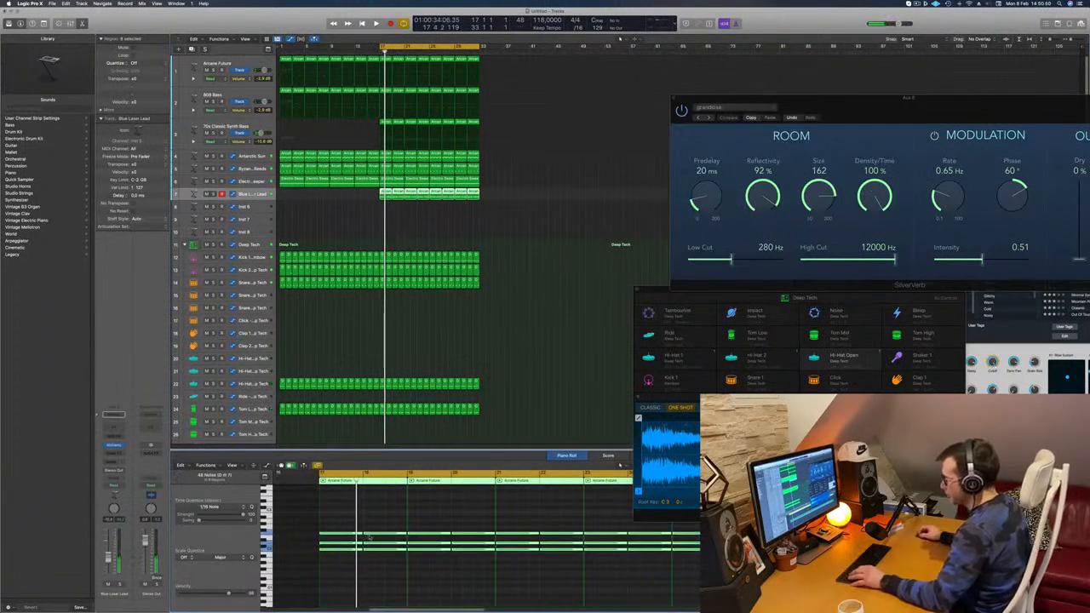
left_click_drag(361, 534, 323, 538)
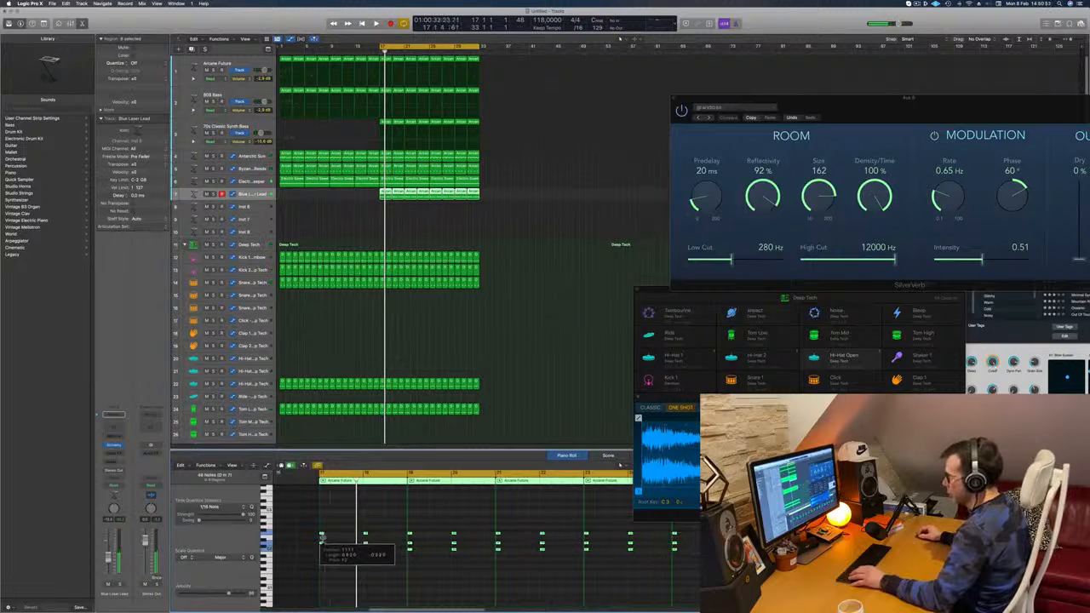
key("space")
scroll(351, 548, "up", 5)
key("space")
key("space")
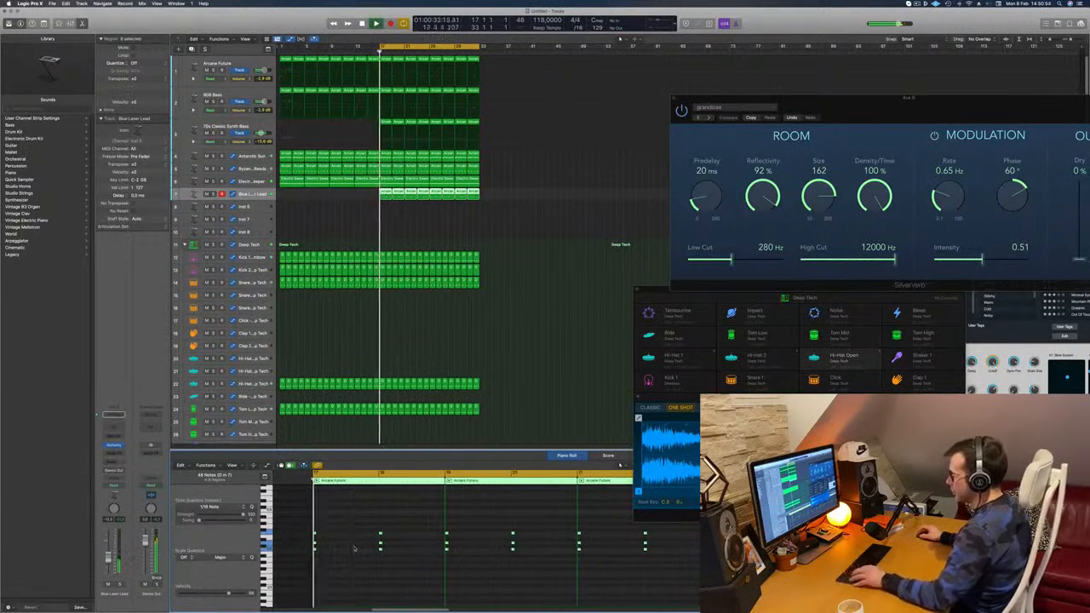
key("space")
key("space")
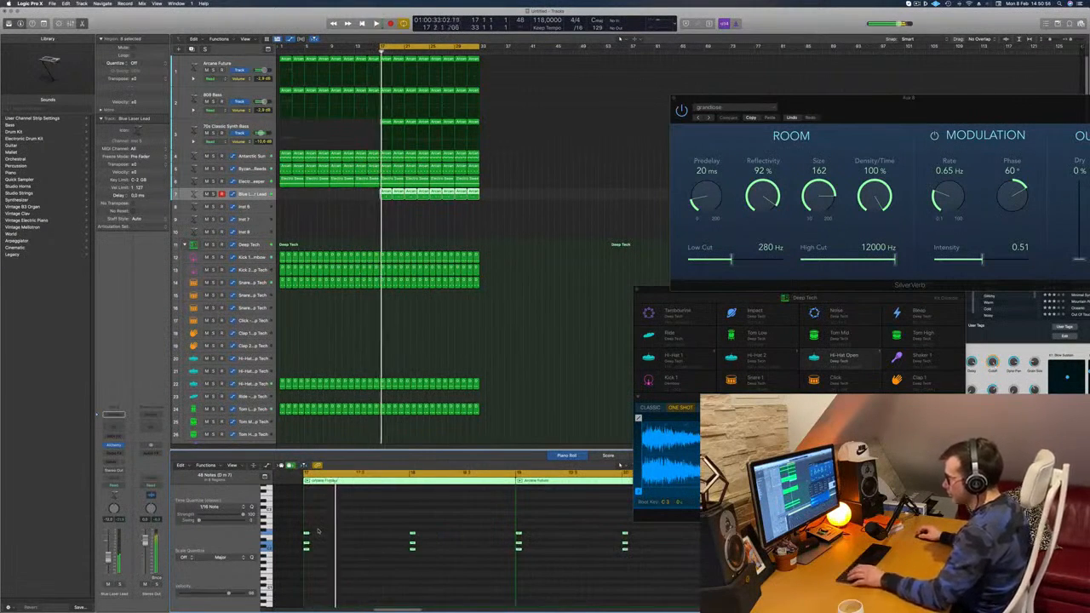
Step: Copy all the chord stabs to just after beat two of every bar and play the pattern
left_click_drag(307, 534, 340, 535)
key("space")
key("space")
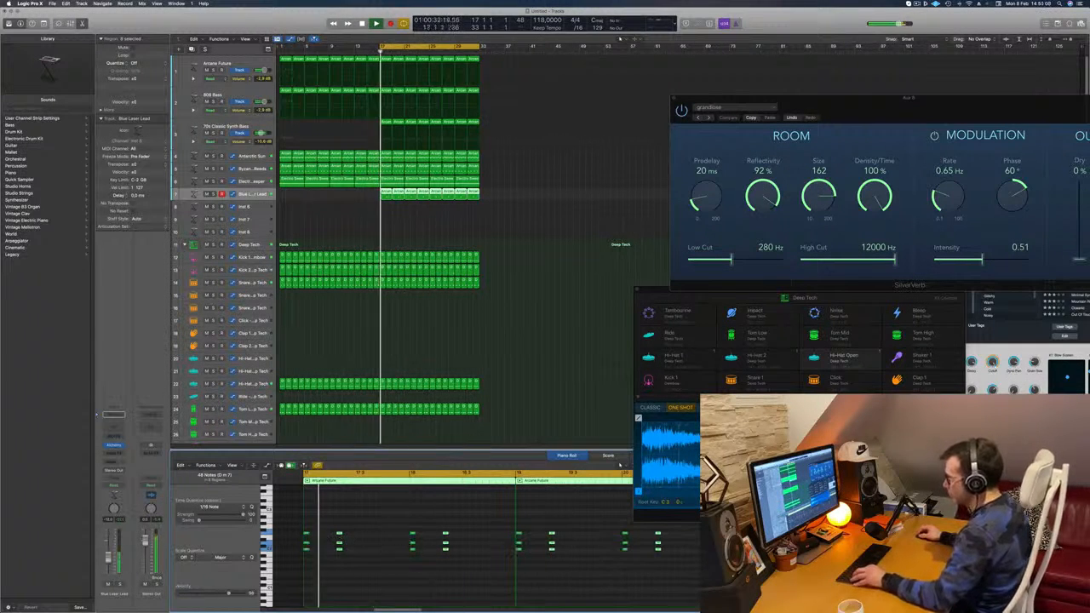
scroll(389, 529, "left", 3)
key("space")
Step: Add a third chord stab at about beat three and a half of every bar by copying, and play the result from bar 17
left_click_drag(383, 533, 413, 533)
scroll(414, 534, "down", 3)
scroll(412, 534, "down", 3)
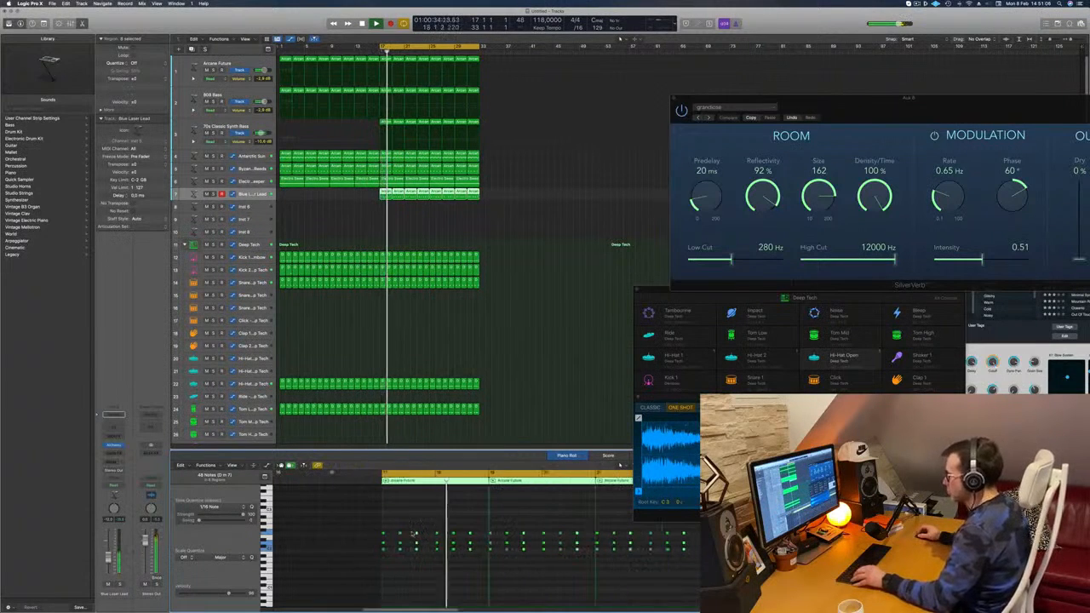
scroll(412, 534, "up", 1)
key("space")
key("space")
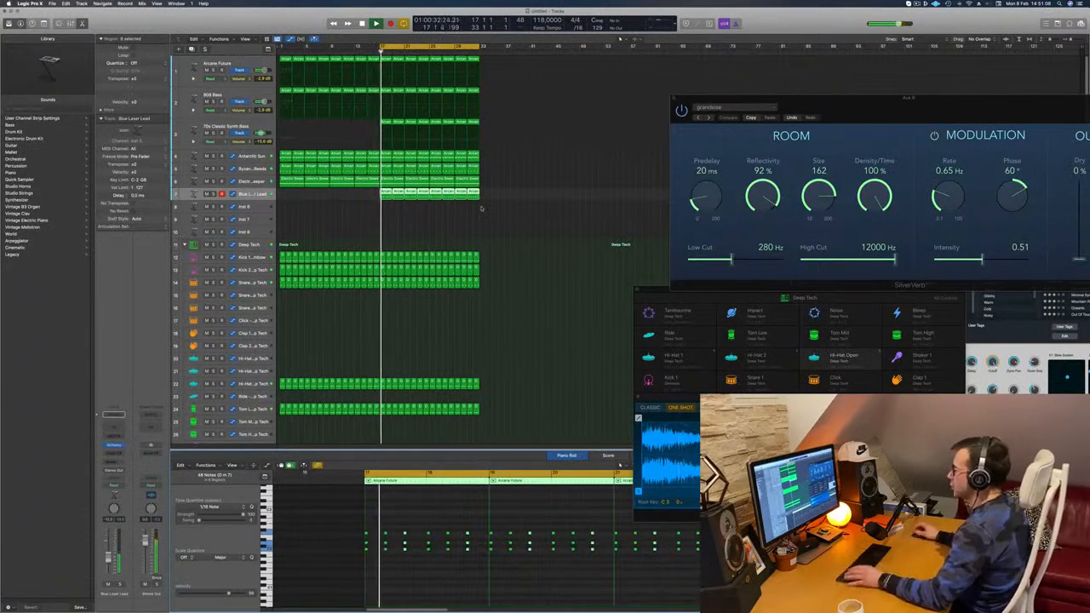
key("space")
Step: Reopen Alchemy on the Blue Laser Lead track and load the Bright Majestic Waves preset while playing the second half
key("space")
key("space")
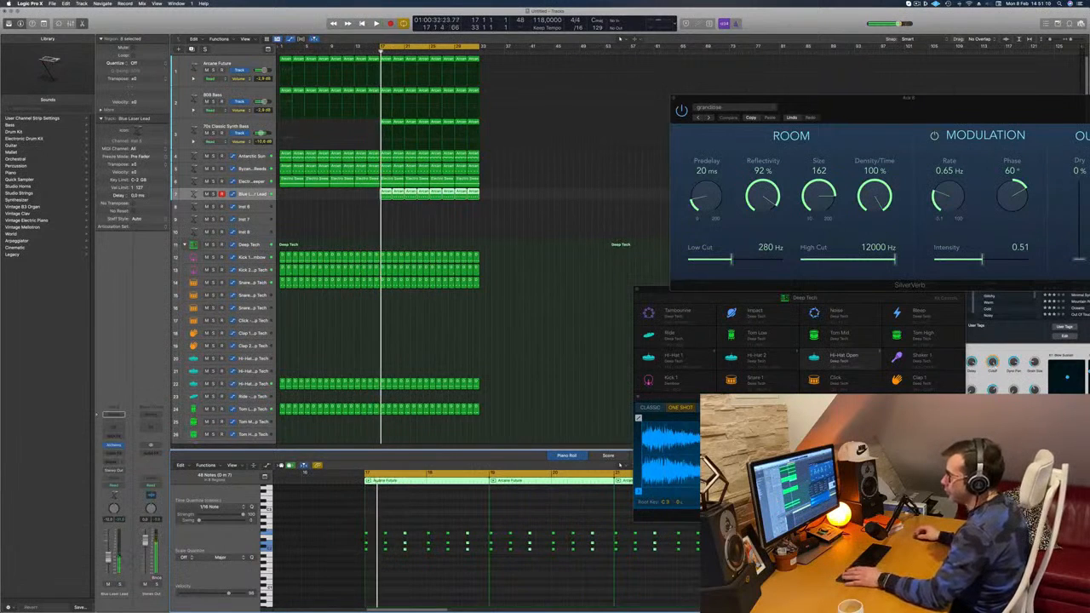
left_click(115, 445)
key("space")
key("space")
left_click_drag(726, 66, 631, 97)
key("space")
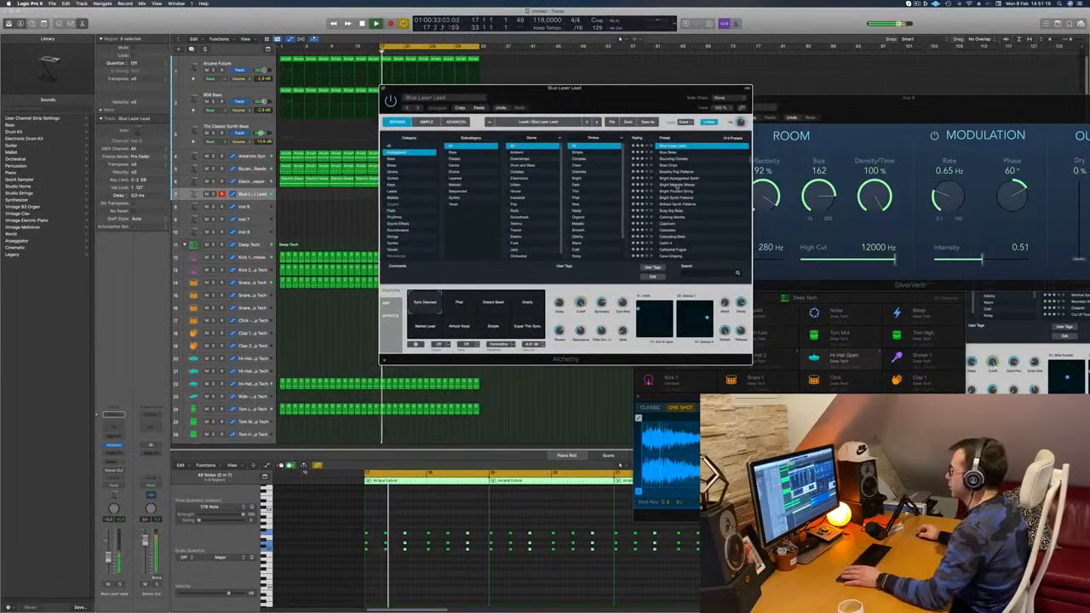
left_click(674, 185)
key("space")
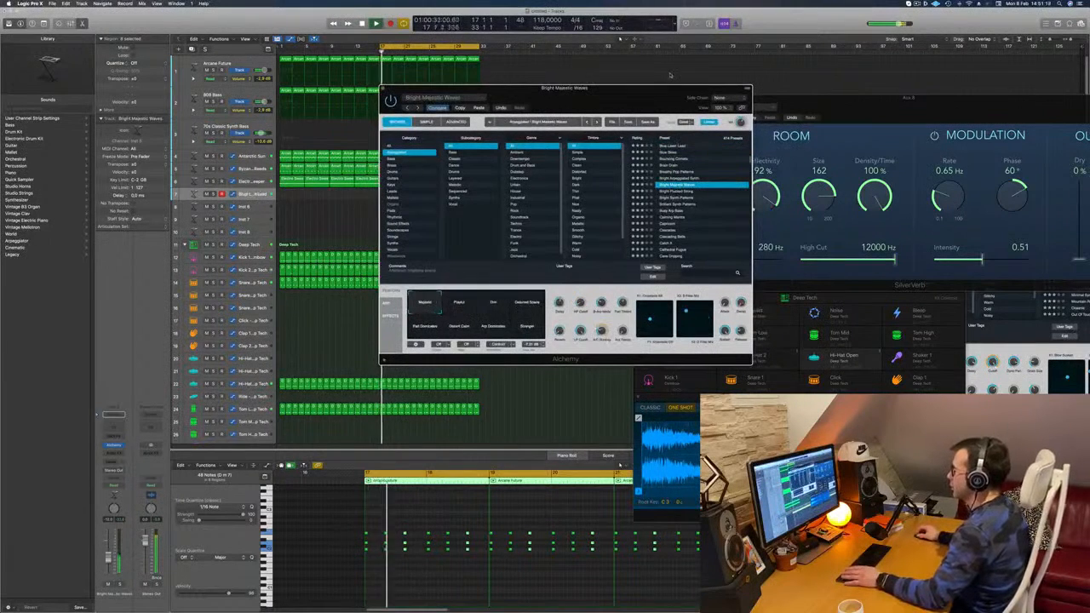
Step: Load the Epic Guitar Hall preset from Alchemy's Guitars category and choose its Hi Detune snapshot
left_click_drag(451, 88, 499, 85)
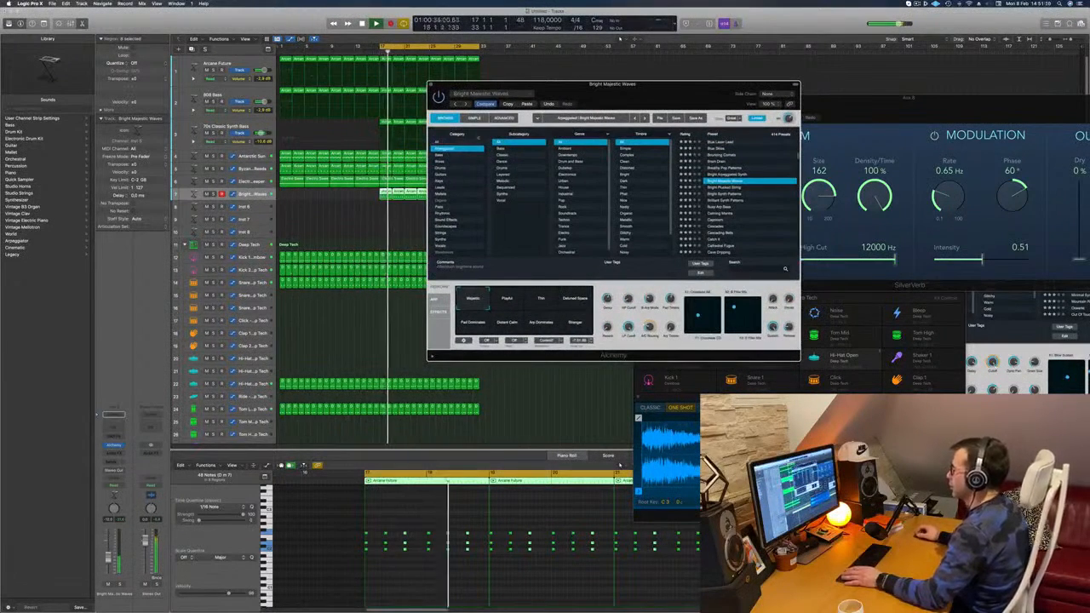
left_click(456, 175)
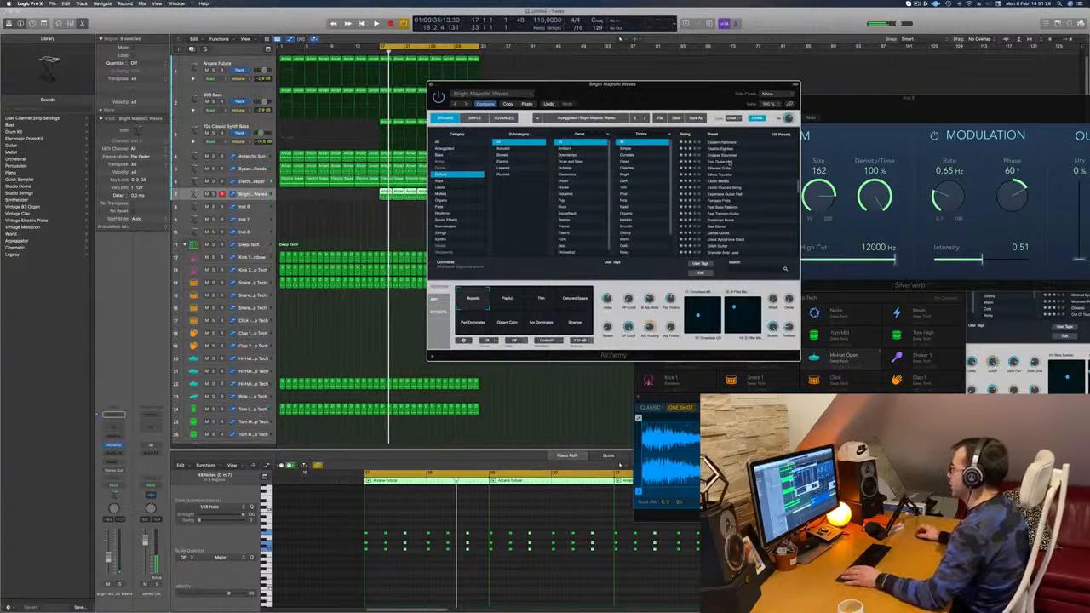
left_click(731, 162)
mouse_move(683, 95)
left_mouse_down()
mouse_move(643, 93)
mouse_move(705, 95)
mouse_move(674, 112)
mouse_move(690, 104)
left_mouse_up()
left_click(508, 309)
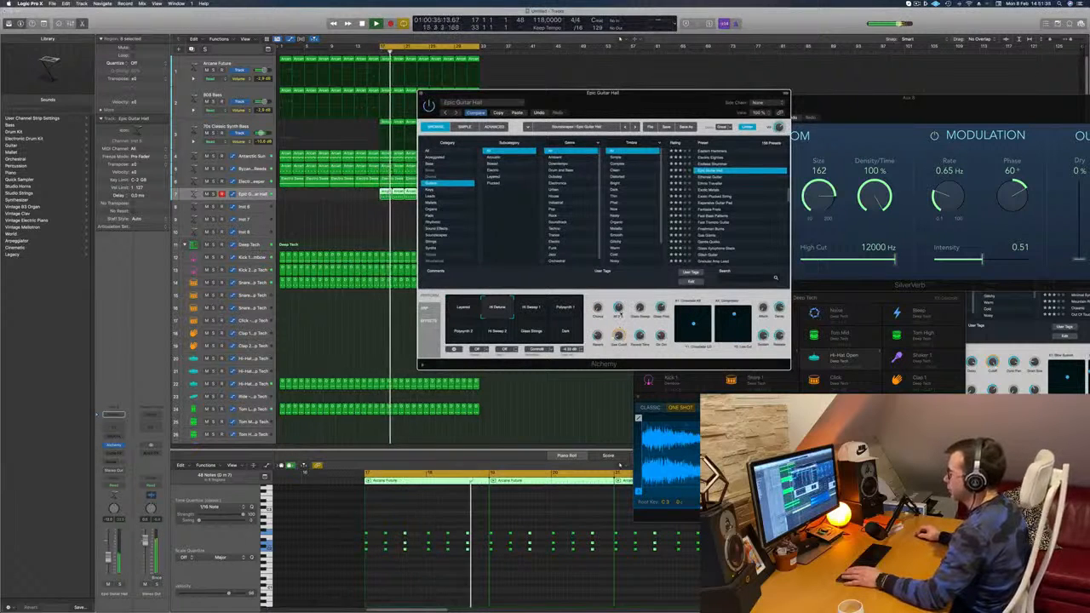
Step: Try Epic Guitar Hall's Polysynth 2, Polysynth 1 and Dark snapshots, listening to the track briefly in solo
left_click(464, 331)
left_click_drag(634, 108, 703, 135)
left_click(634, 332)
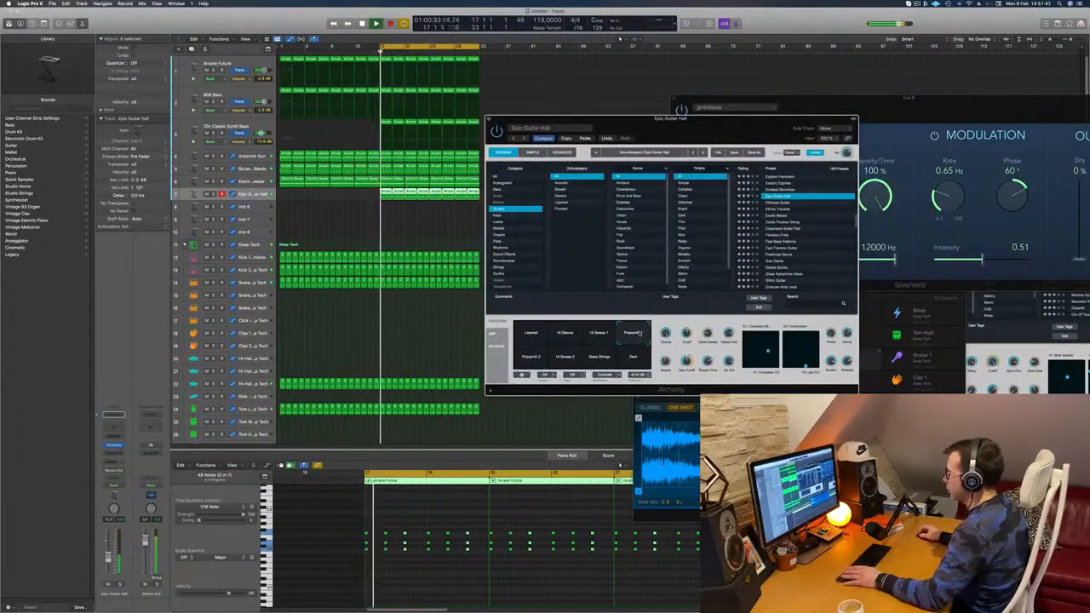
left_click(634, 363)
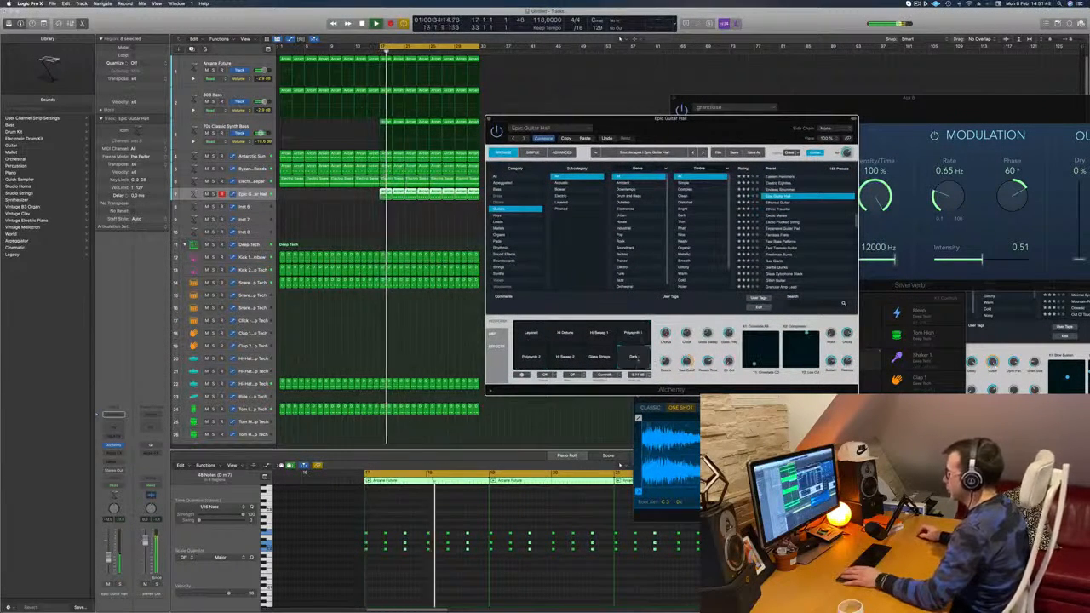
left_click(119, 584)
left_click(119, 584)
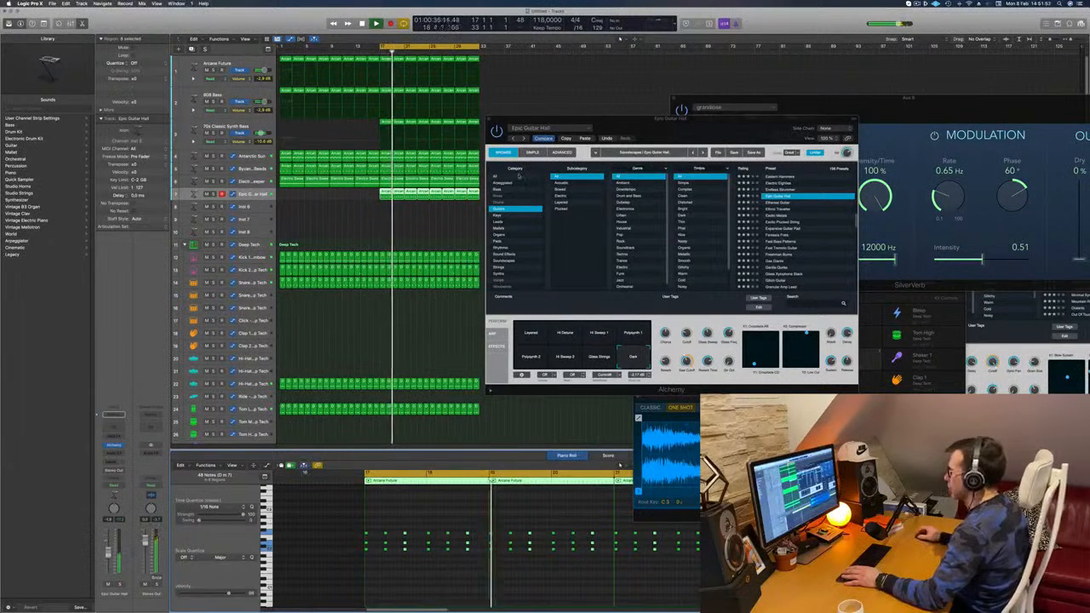
Step: Load the Exotic Metals preset from the Guitars category and lower the track's volume slightly
left_click_drag(747, 131, 808, 106)
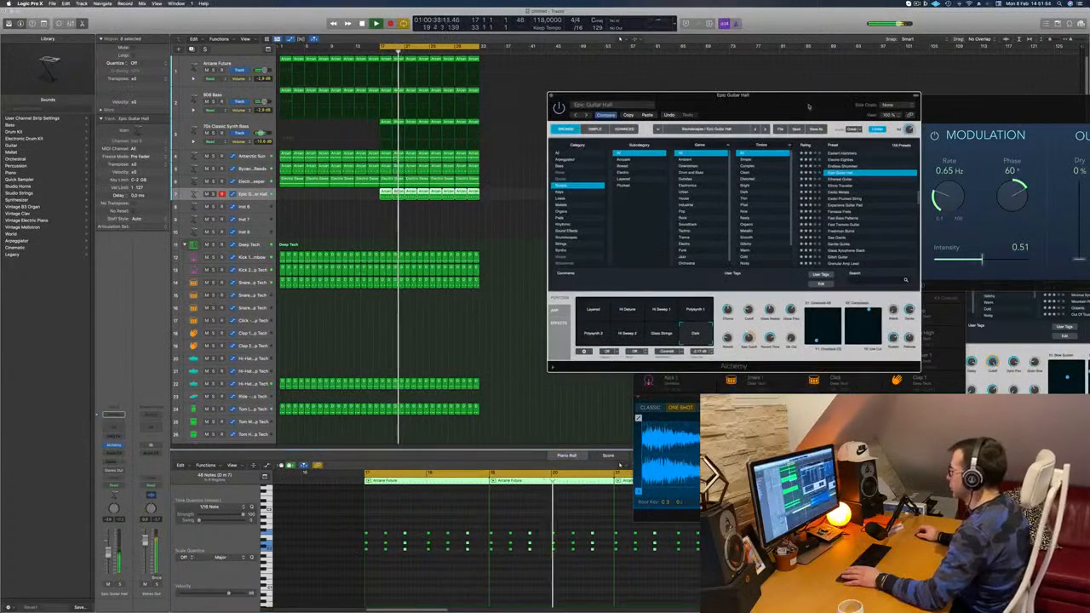
left_click(839, 193)
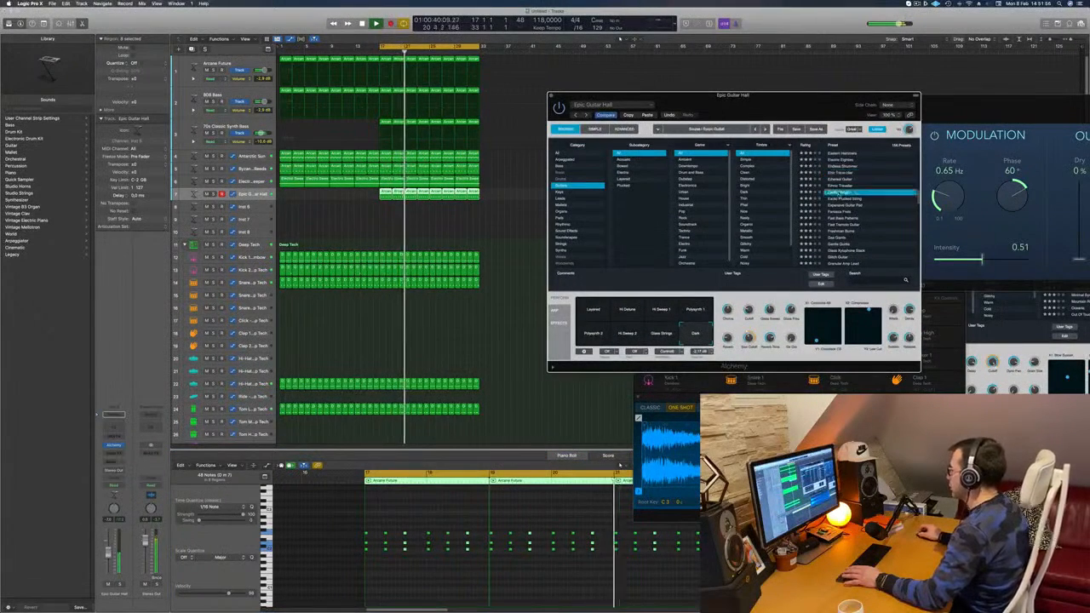
left_click_drag(776, 108, 776, 66)
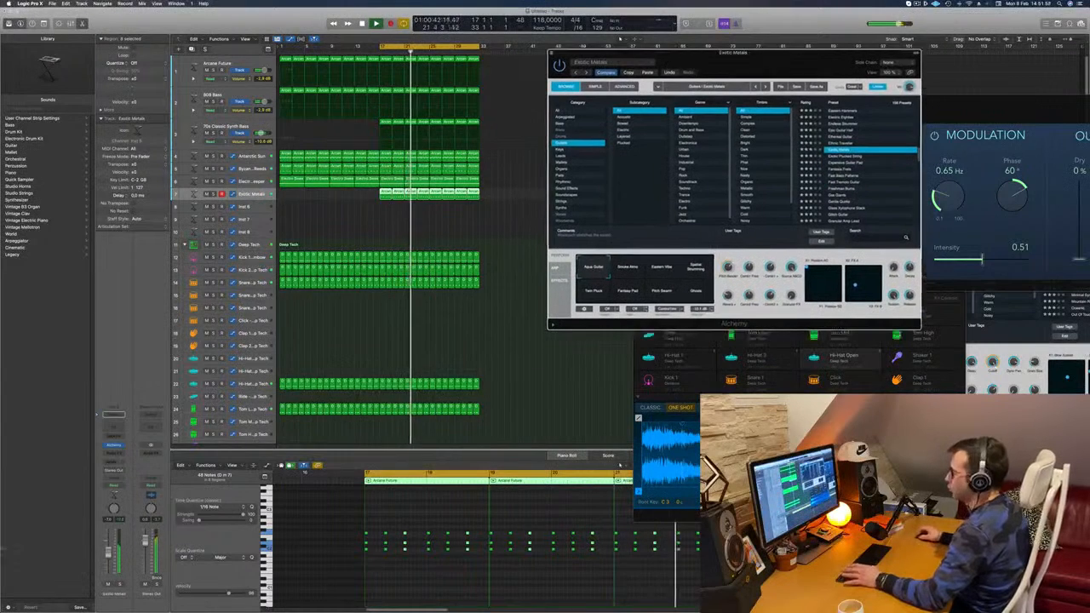
left_click_drag(109, 556, 107, 559)
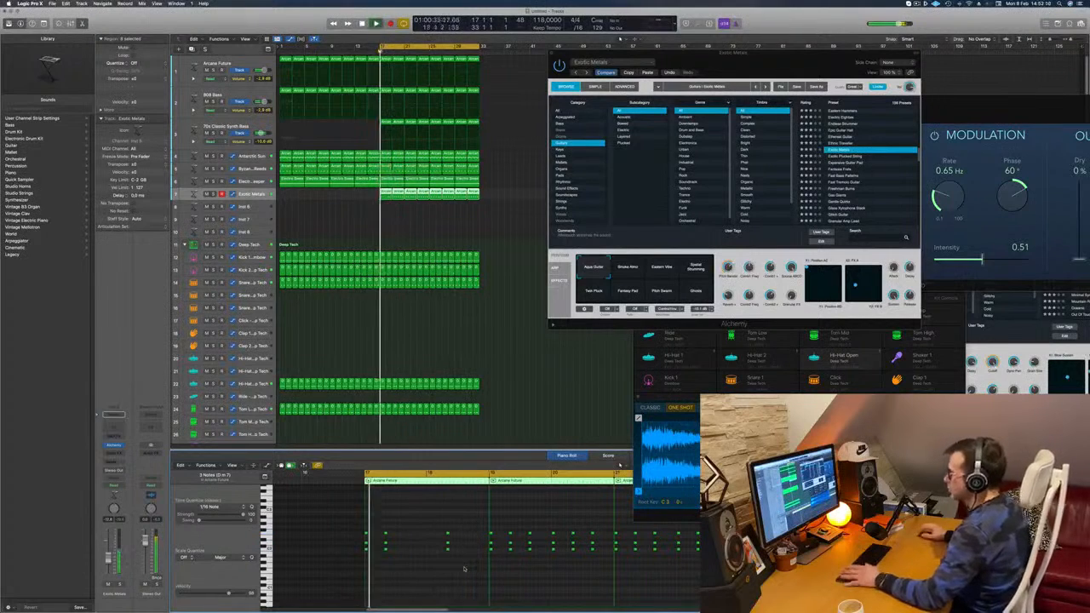
Step: Delete the chord regions after the one at bar 17 and refill the track to bar 33 with copies of that first region
left_click_drag(396, 217, 489, 195)
key("Delete")
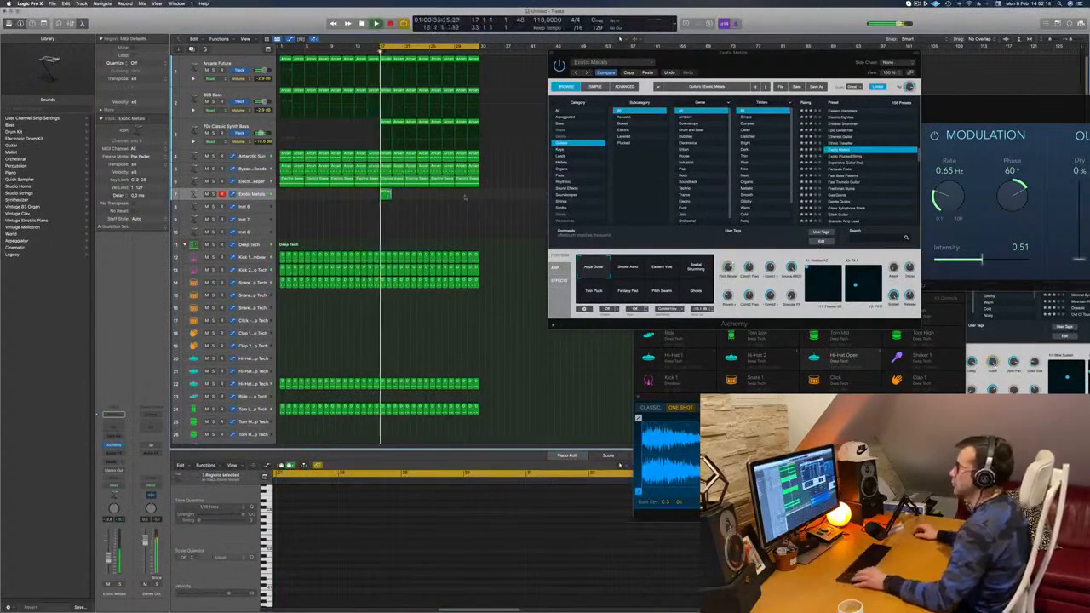
left_click(386, 196)
left_click_drag(386, 196, 412, 196)
left_click_drag(501, 199, 437, 196)
key("space")
key("space")
Step: Audition Exotic Metals' other snapshots during playback, including Eastern Vibe, Spatial Strumming, Twin Pluck, Fantasy Pad and Pitch Swarm, adjusting the track's volume
left_click(637, 269)
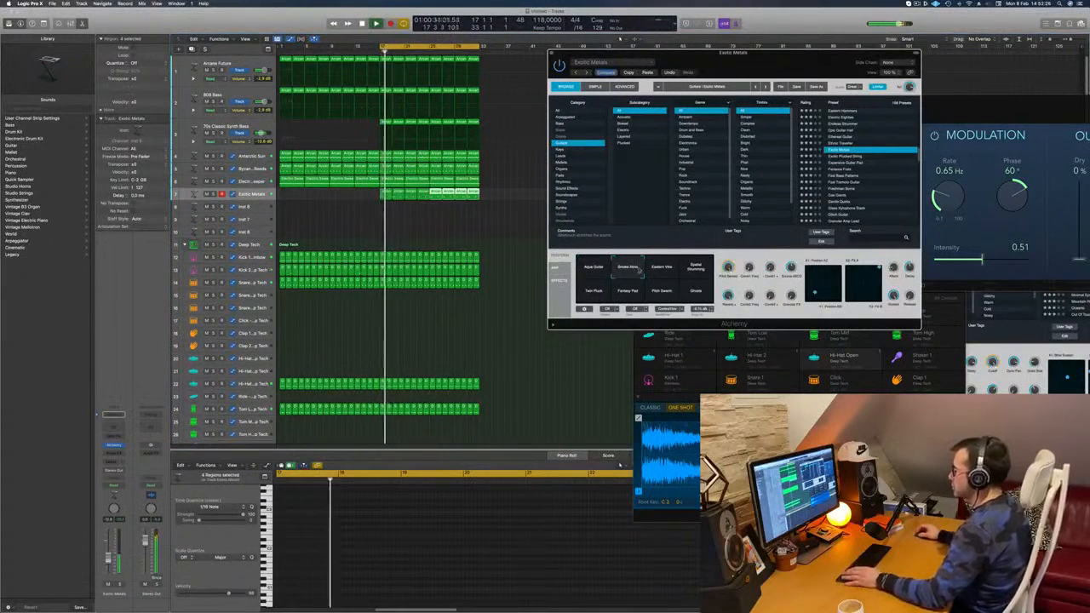
left_click(659, 269)
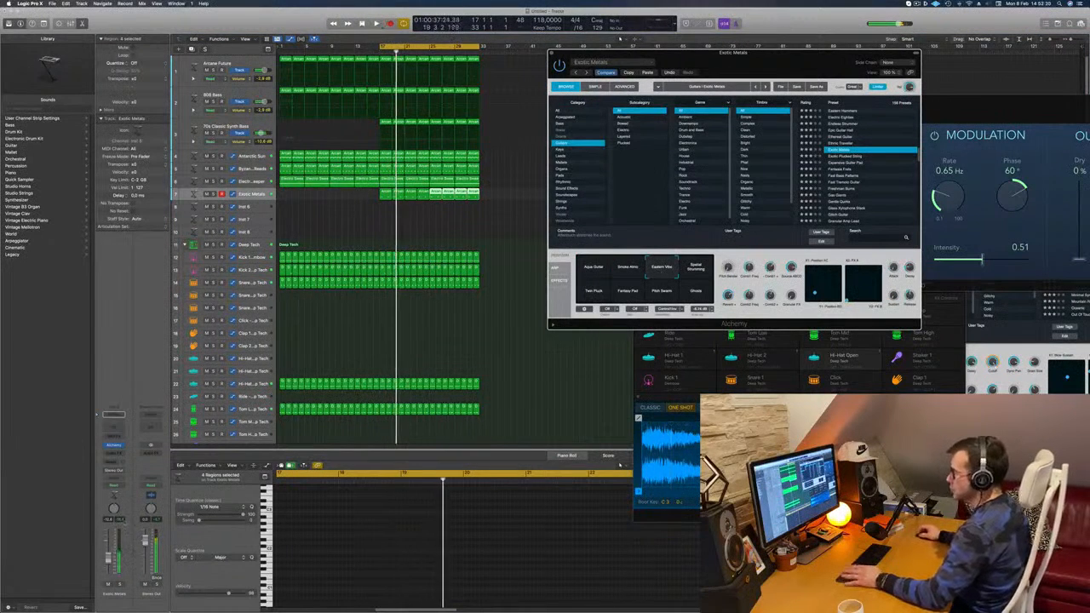
left_click(108, 557)
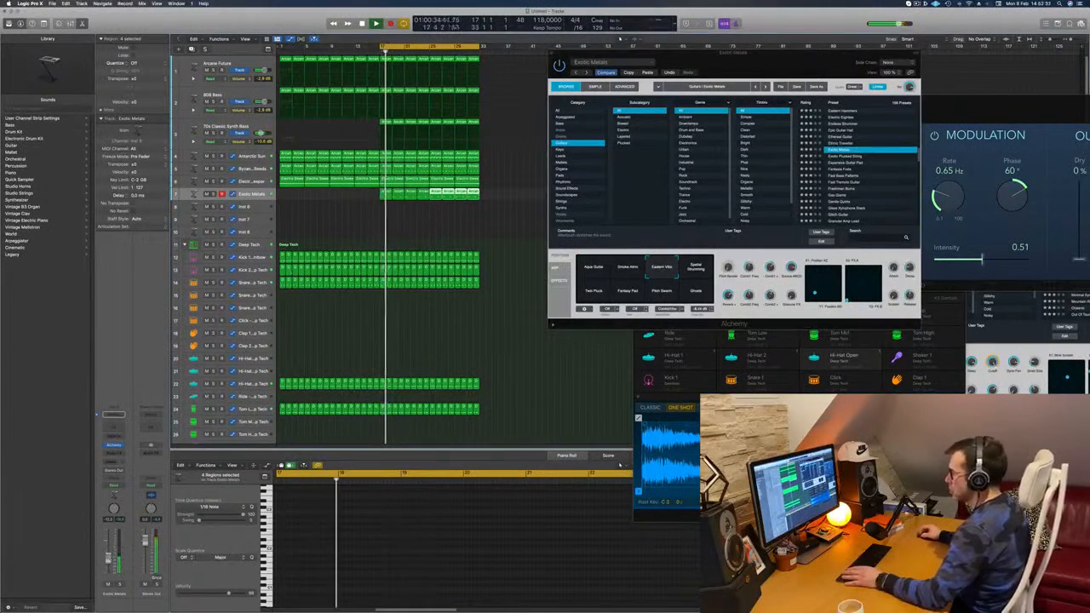
left_click(696, 268)
left_click(594, 292)
left_click(627, 292)
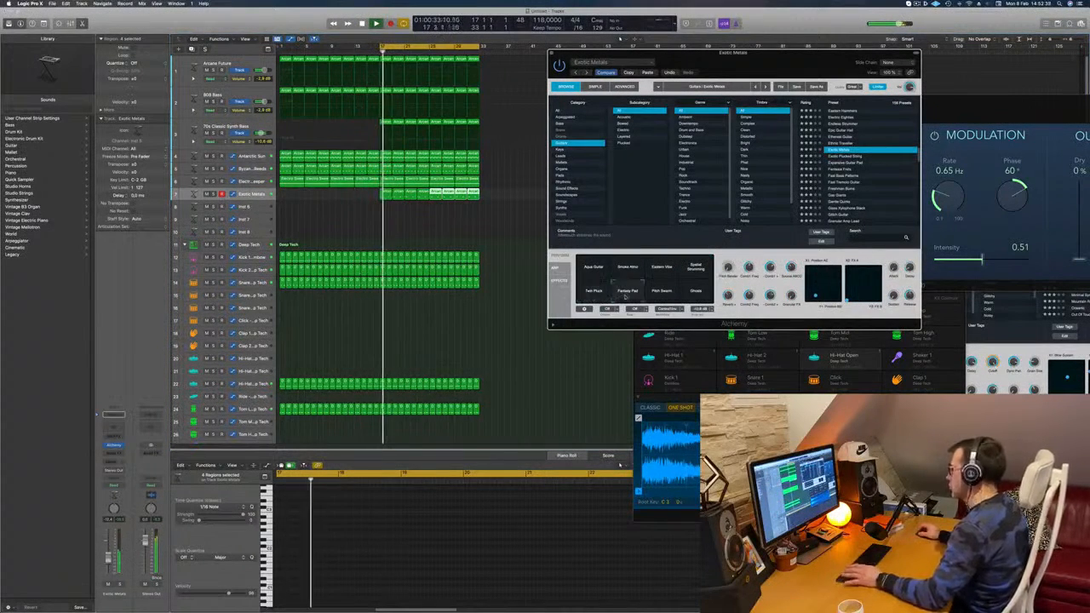
left_click(660, 291)
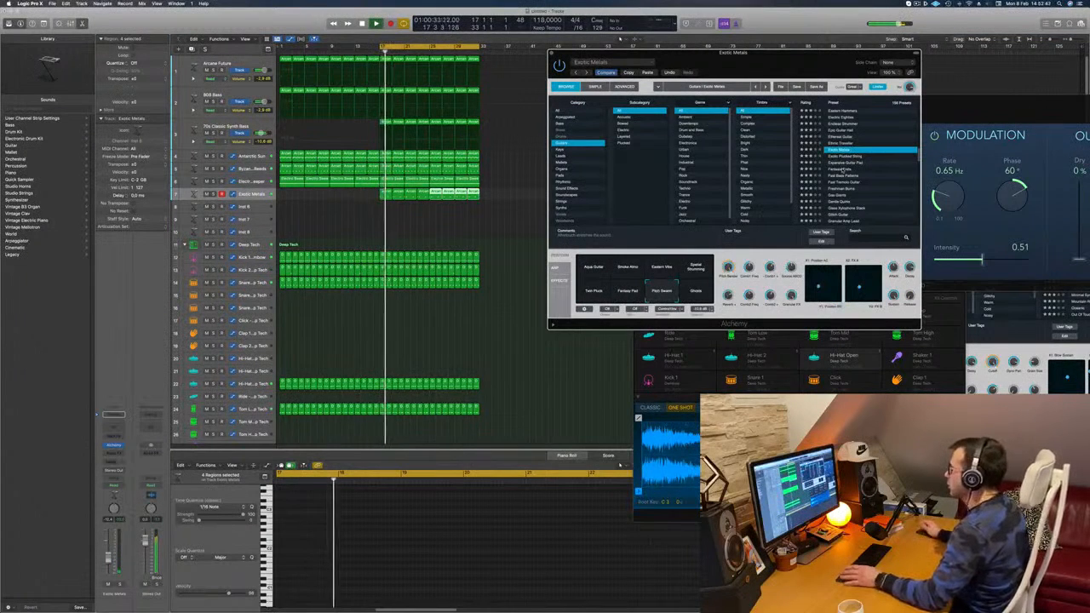
Step: Load the Fantasia Frets preset, raise the track's volume and play the second half from bar 17
left_click(841, 170)
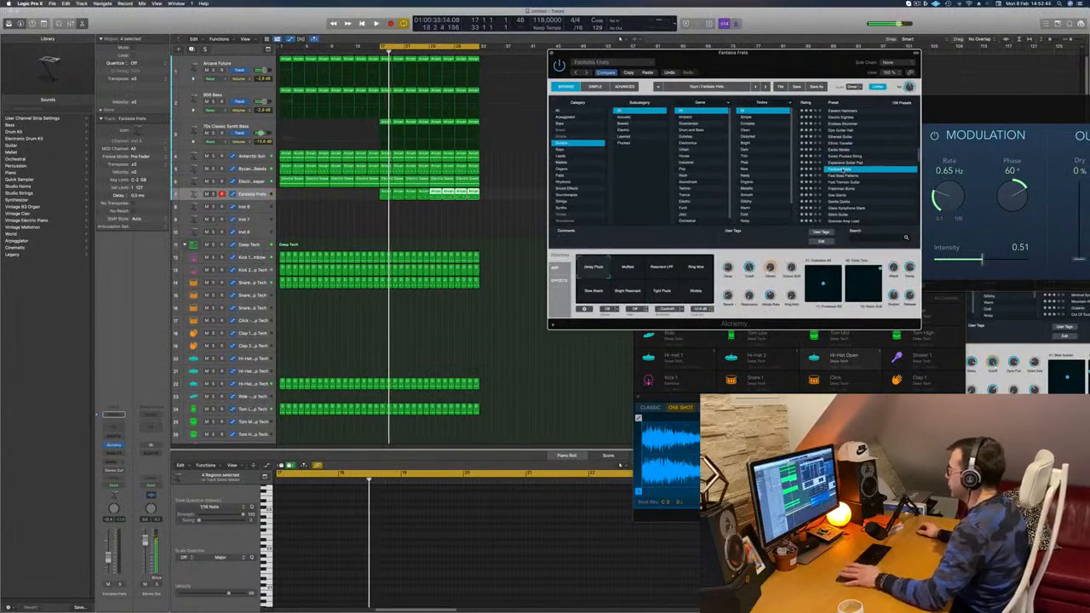
left_click_drag(773, 53, 717, 59)
key("space")
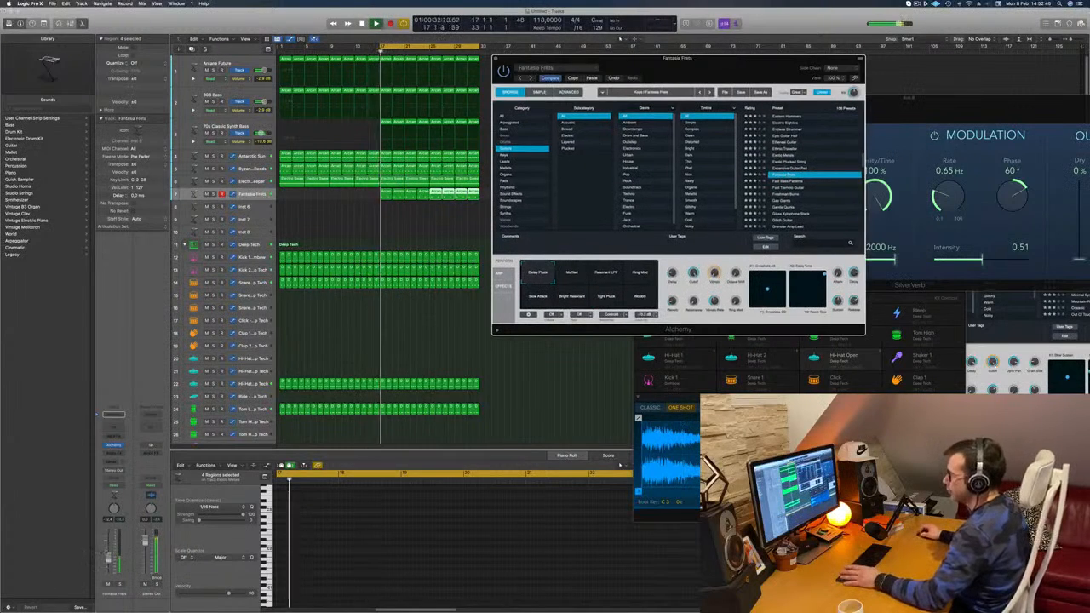
key("Return")
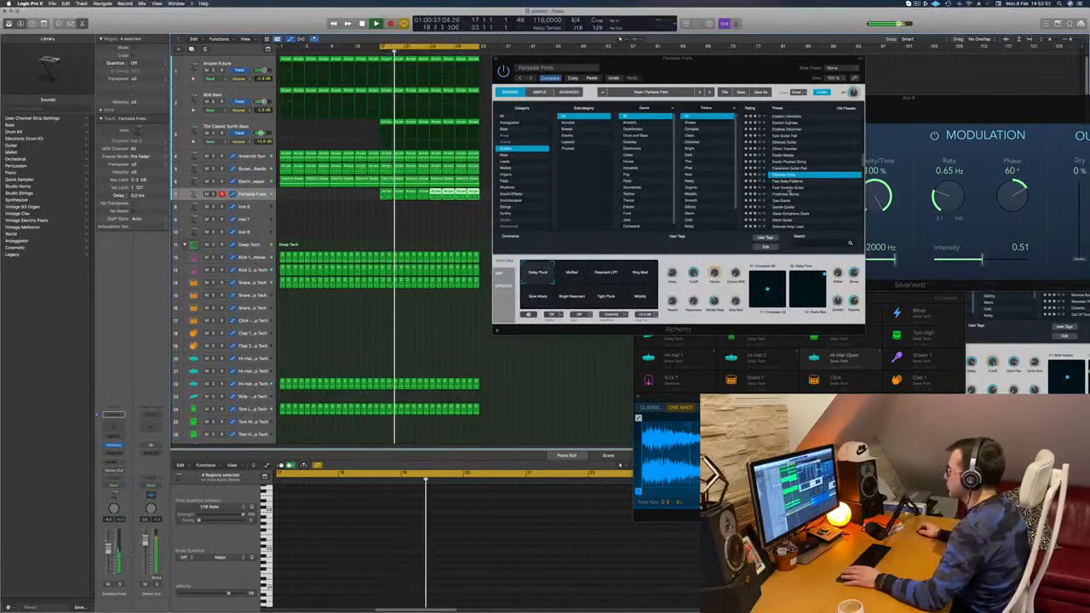
Step: Move the second chord stab in the track's first region about a sixteenth later and replay from bar 17
left_click(398, 209)
left_click(386, 193)
key("Return")
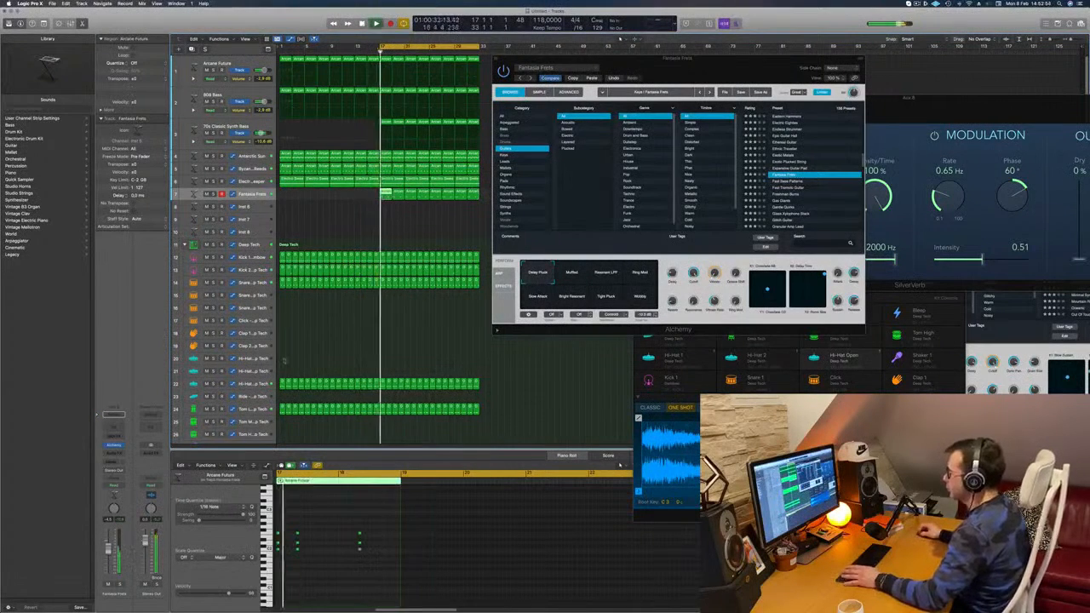
key("super+Right")
key("Return")
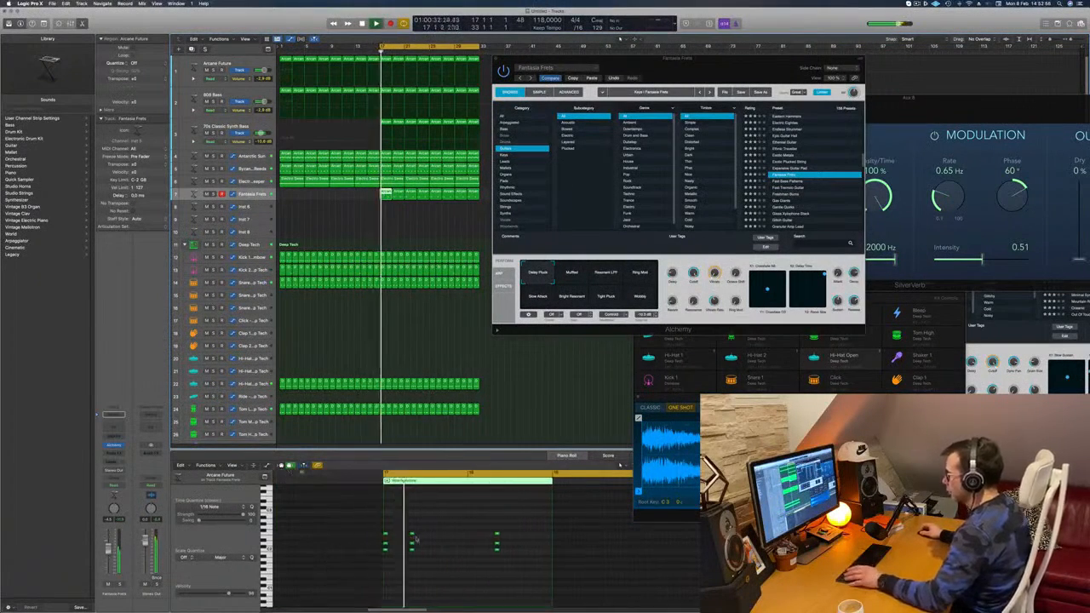
left_click_drag(403, 524, 420, 562)
key("Return")
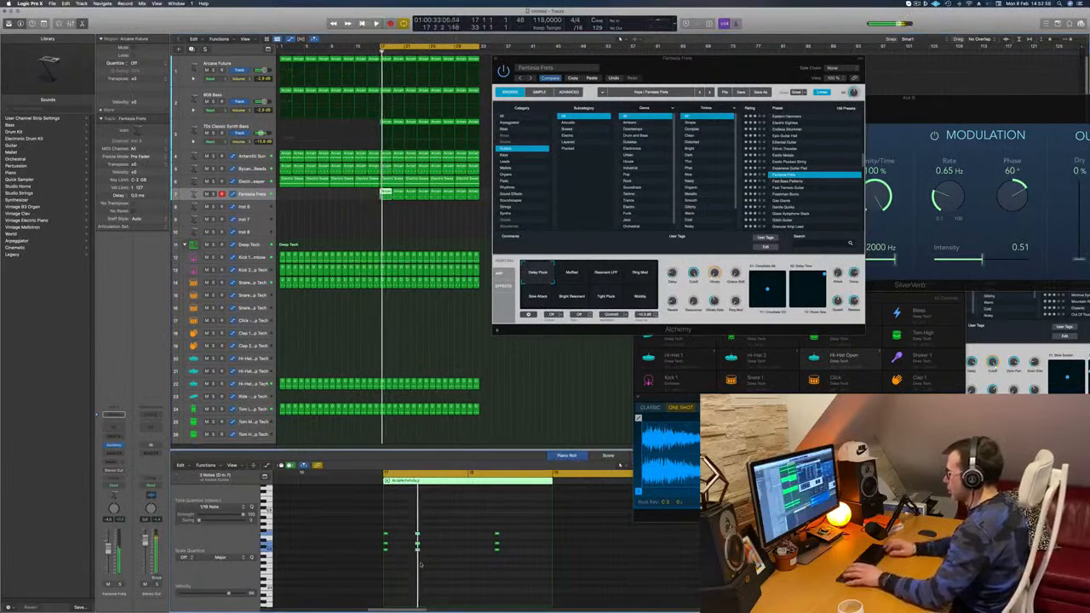
Step: Shift the third chord stab in the first region about a sixteenth later and listen to the changed rhythm
key("Return")
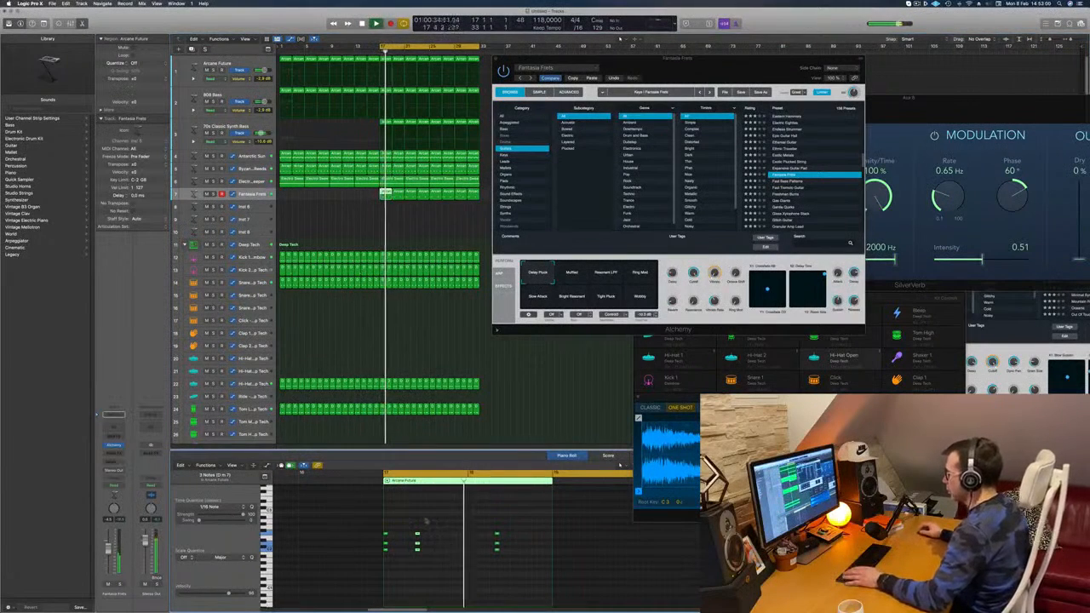
key("Return")
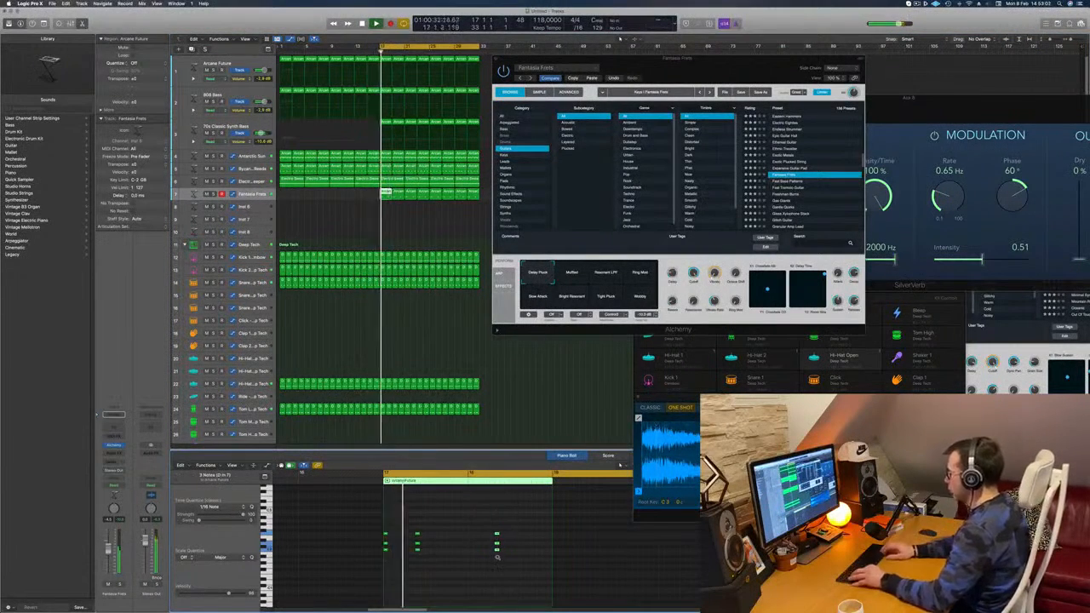
key("Return")
Step: Audition the Guitars presets Freshman Burns, Glitch Guitar and Guitar PM Acoustic on the chord stabs
left_click_drag(675, 69, 657, 83)
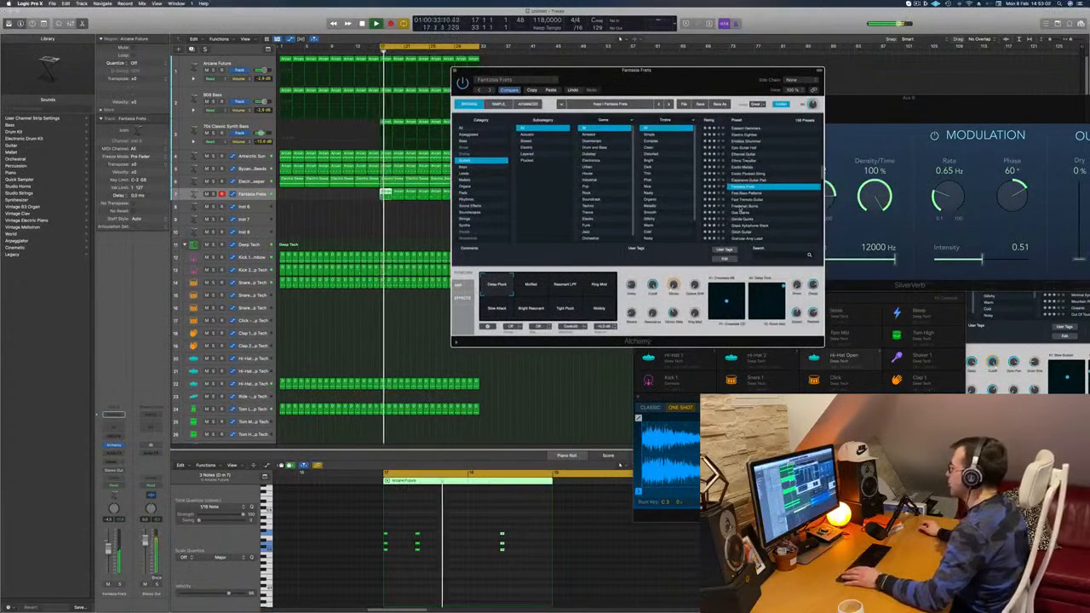
left_click(740, 207)
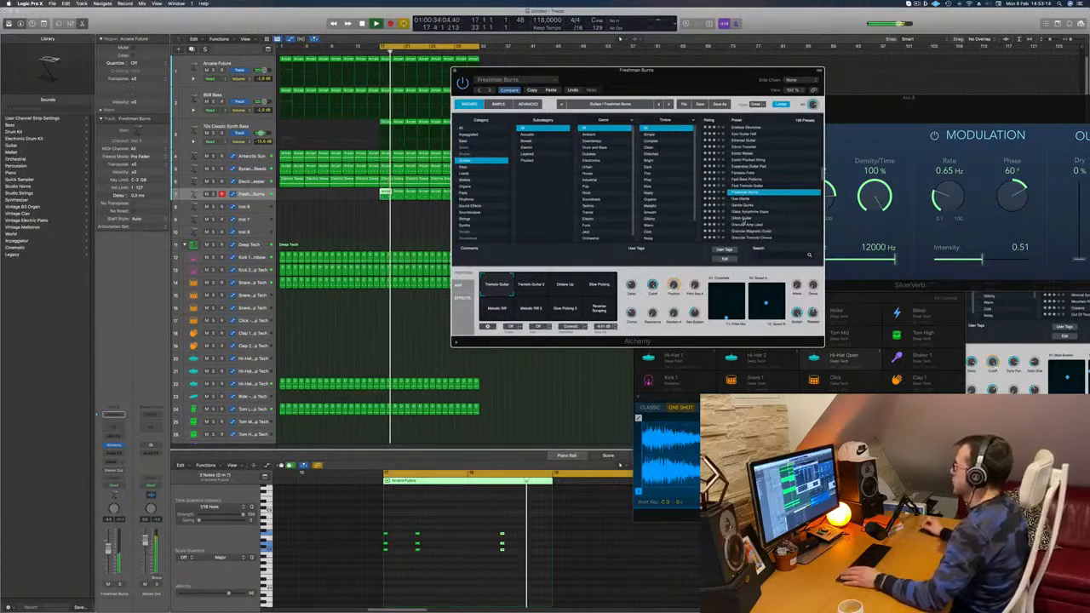
left_click(766, 216)
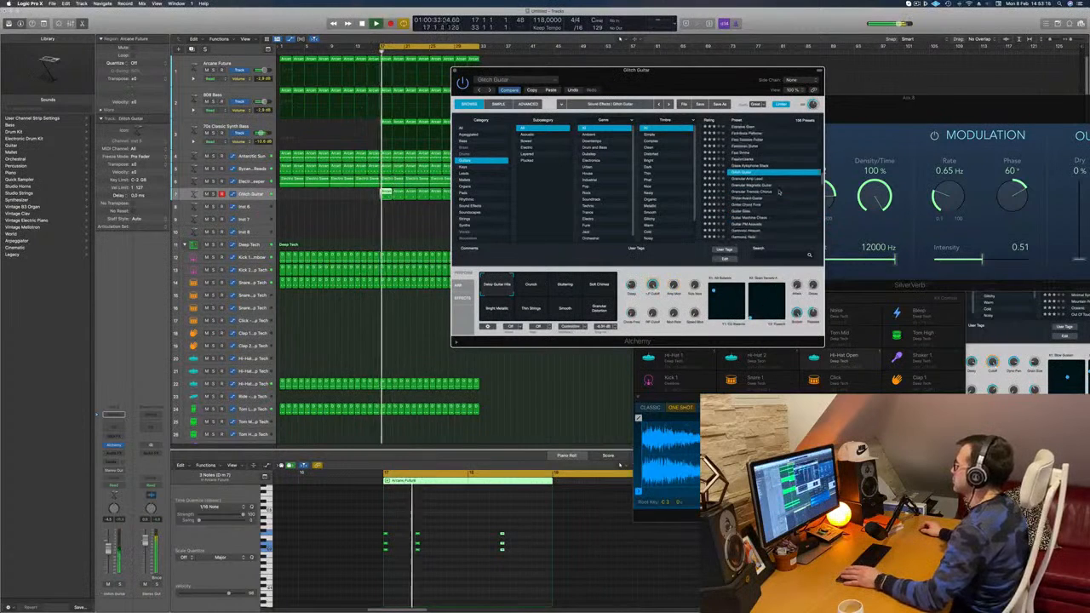
scroll(777, 194, "down", 2)
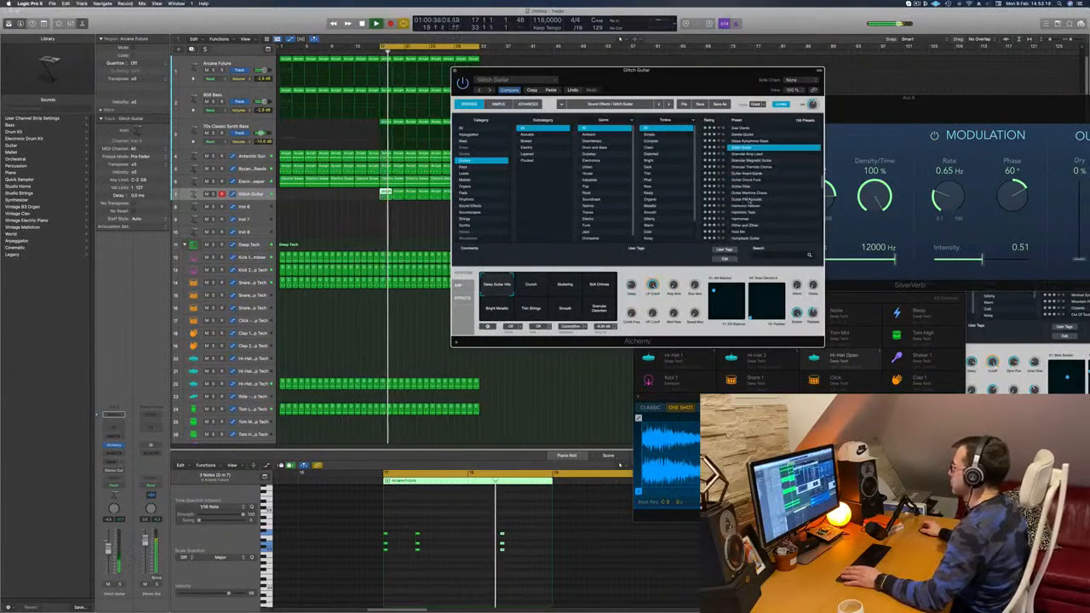
left_click(747, 200)
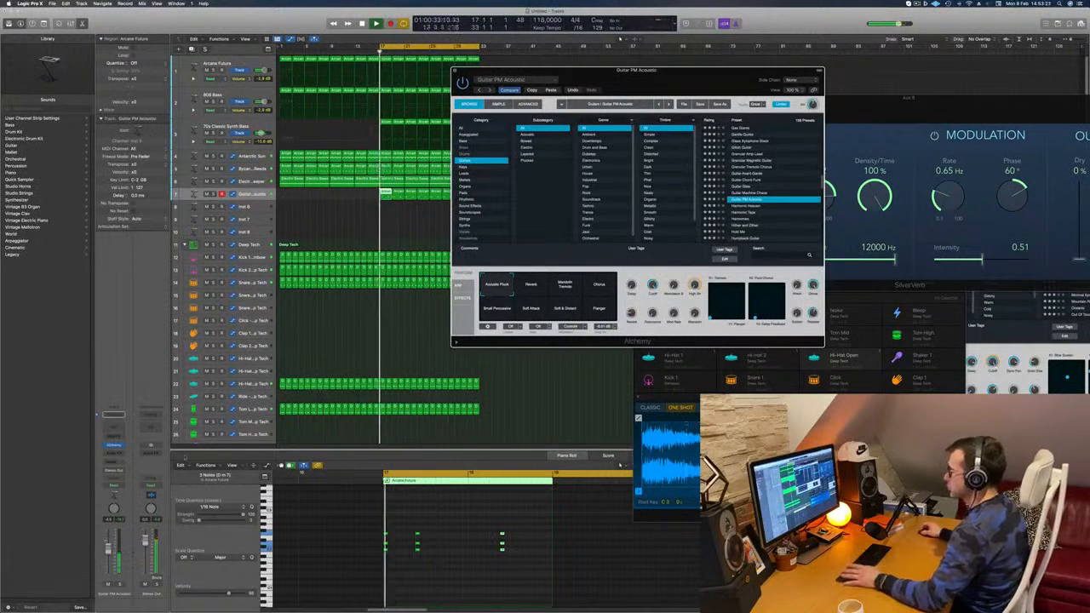
left_click(110, 553)
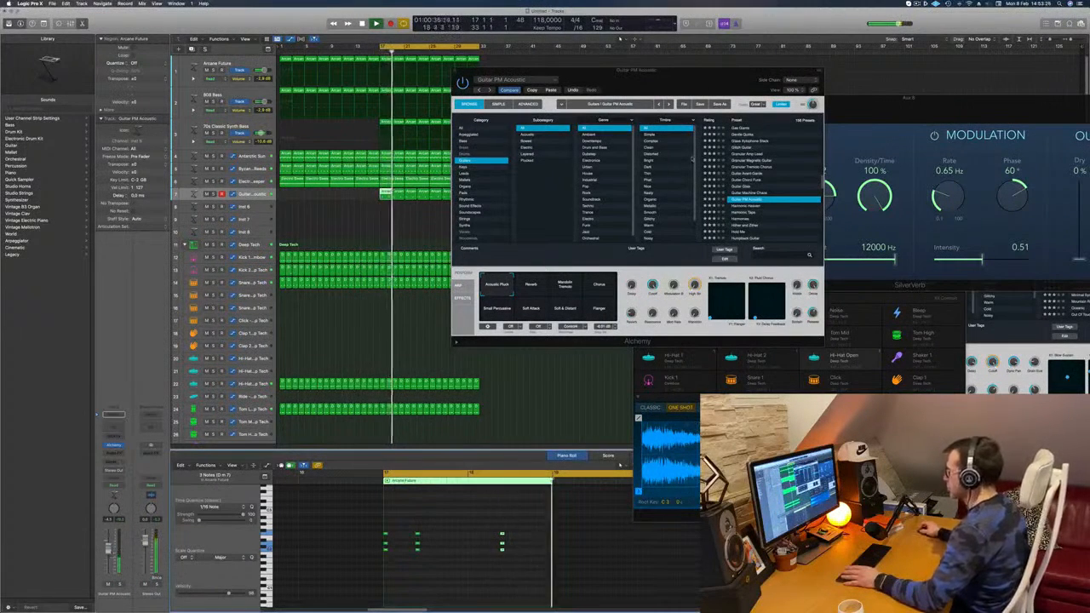
Step: Try the Luscious Bell Layers preset from farther down the Guitars preset list
scroll(766, 205, "down", 3)
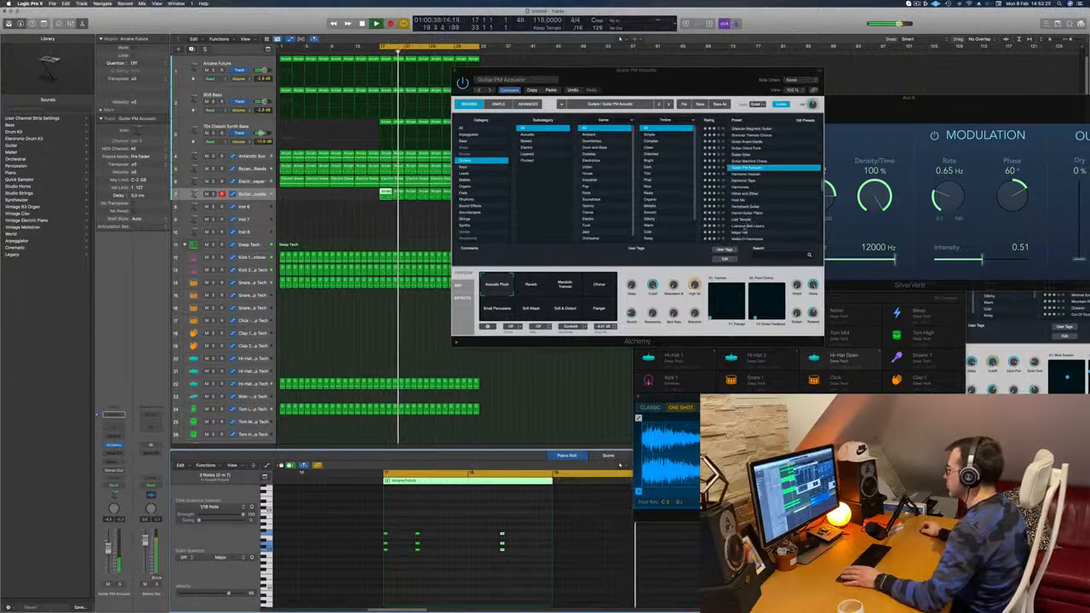
left_click(743, 236)
left_click(749, 226)
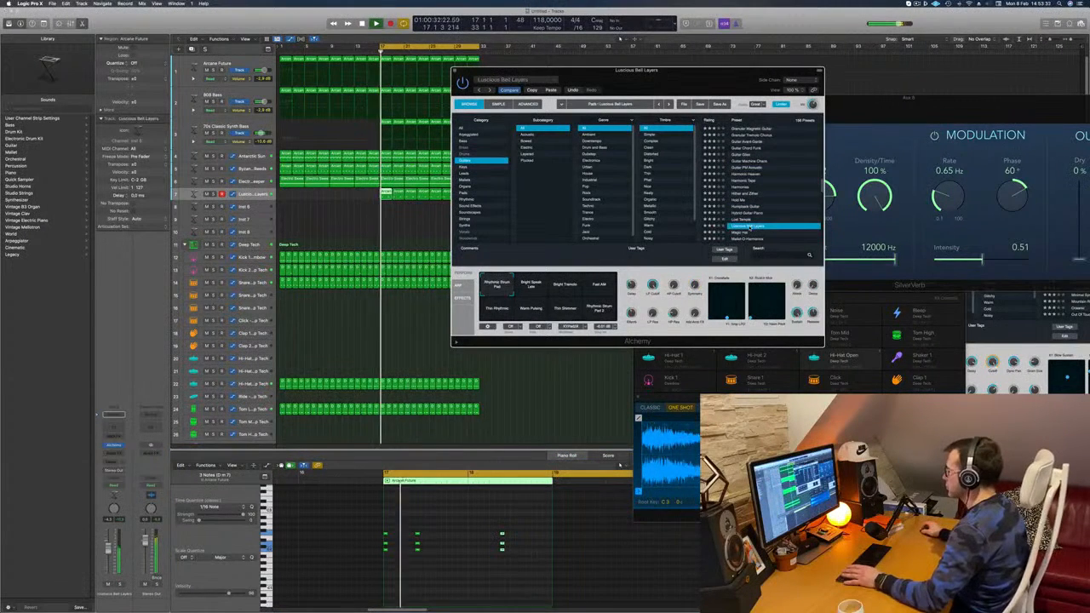
scroll(750, 227, "down", 3)
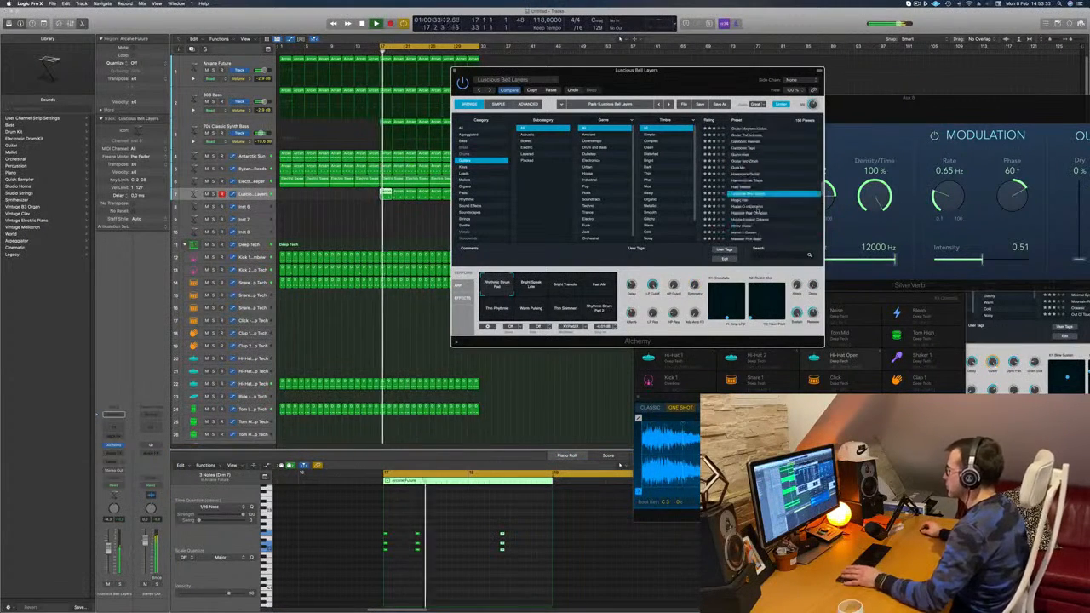
Step: Switch Alchemy's preset browser to the Organs category and load the Clock Organ preset
left_click(472, 186)
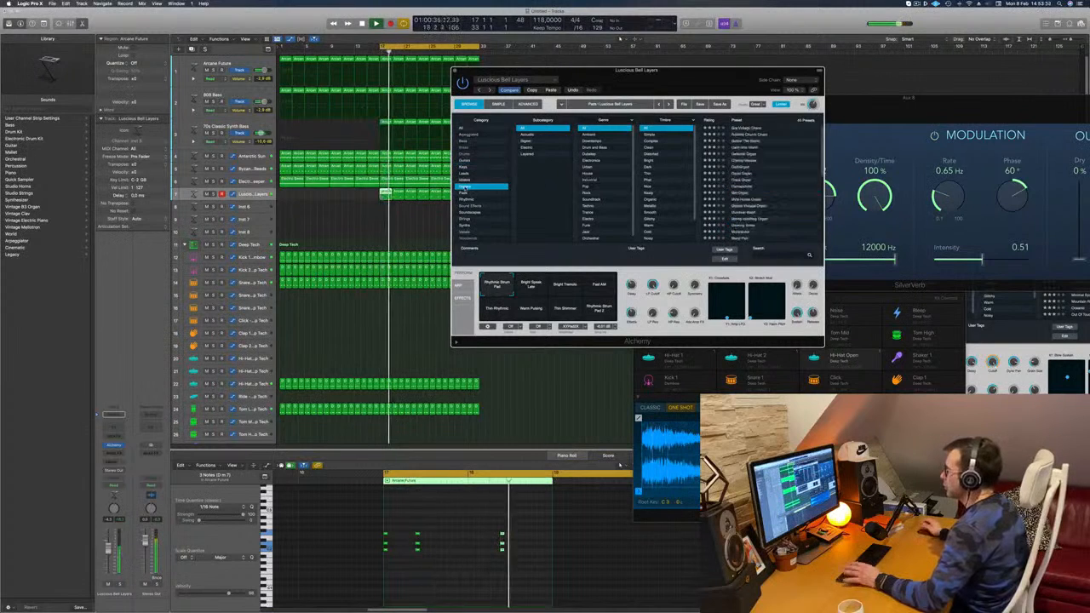
left_click(734, 180)
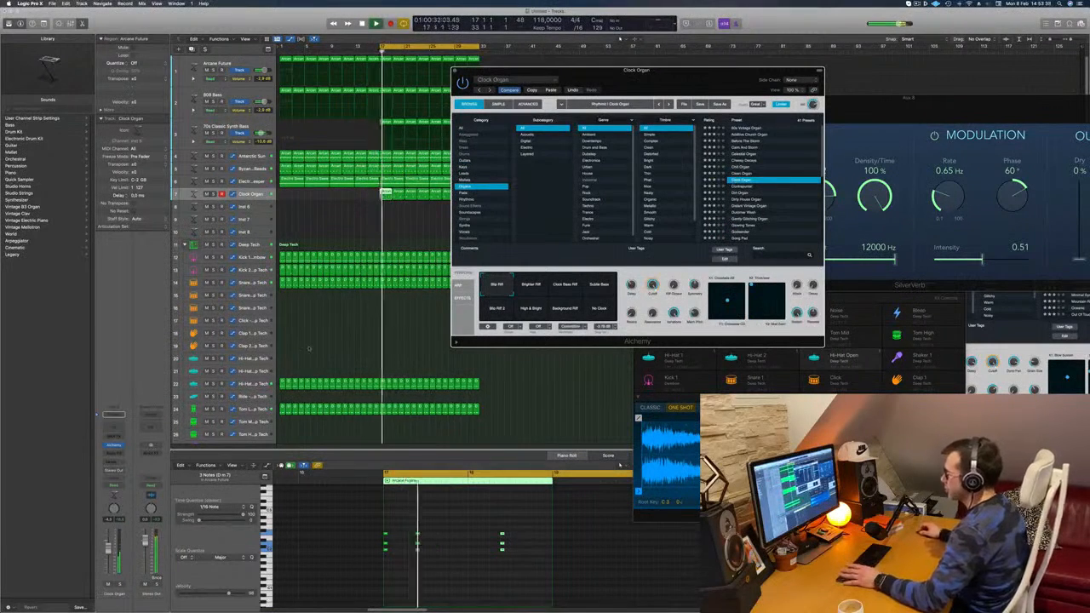
scroll(747, 198, "down", 3)
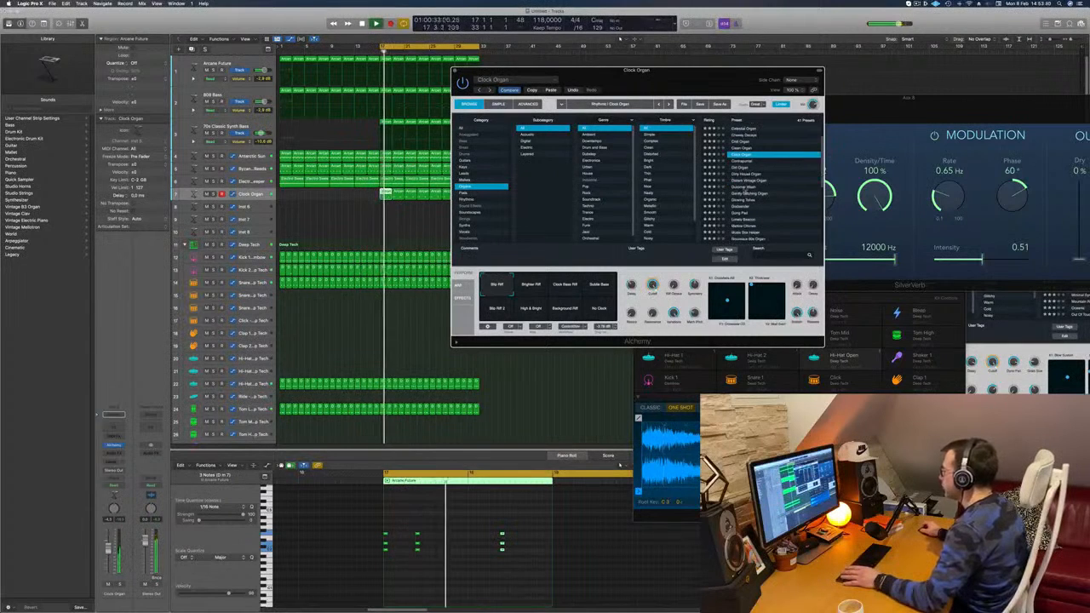
Step: Load the Dulcimer Wash organ preset and listen to the track briefly in solo before browsing more organ presets
left_click(750, 185)
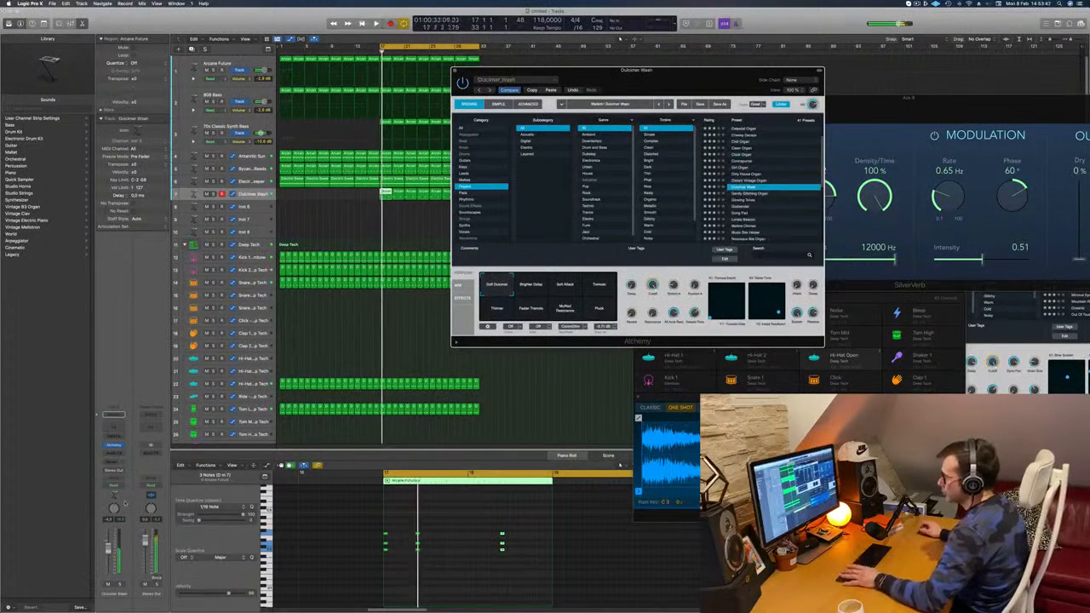
key("s")
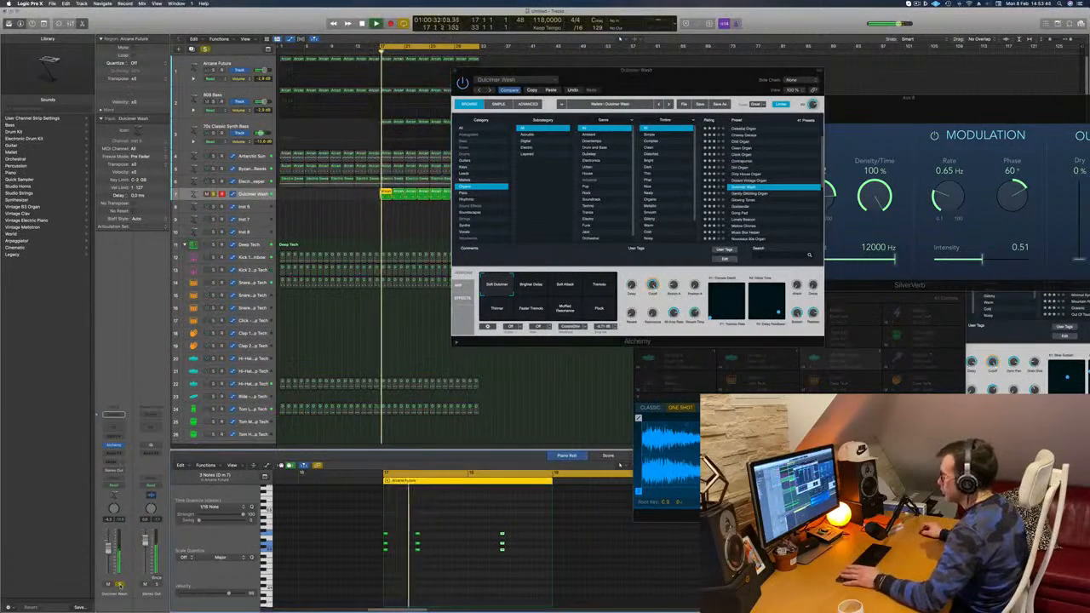
key("s")
scroll(779, 217, "down", 5)
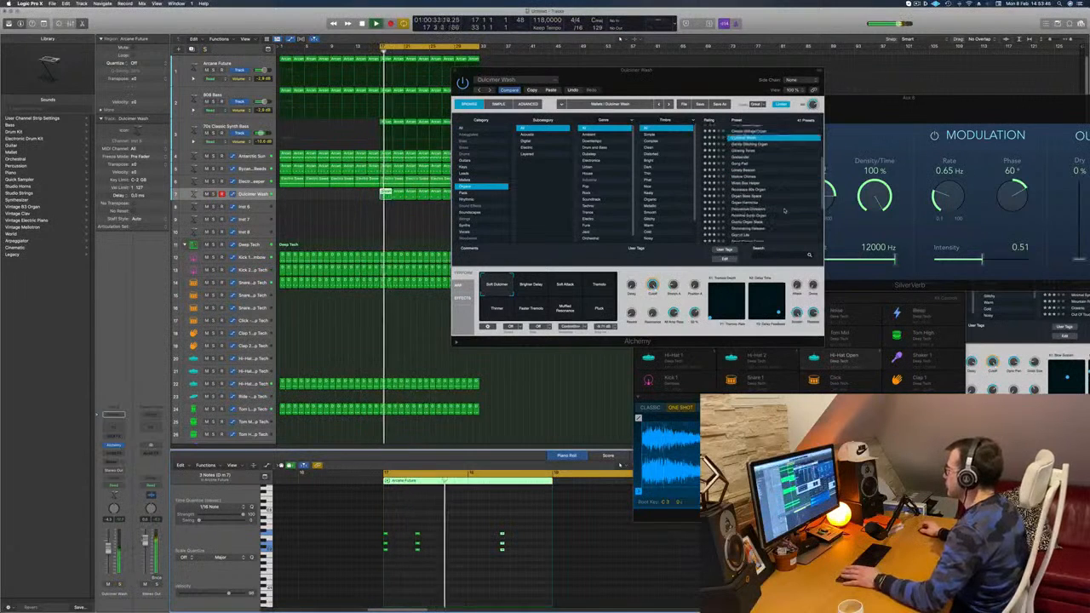
Step: Move the Alchemy window clear of the arrangement and listen briefly to the Dulcimer Wash track in solo
scroll(785, 189, "down", 2)
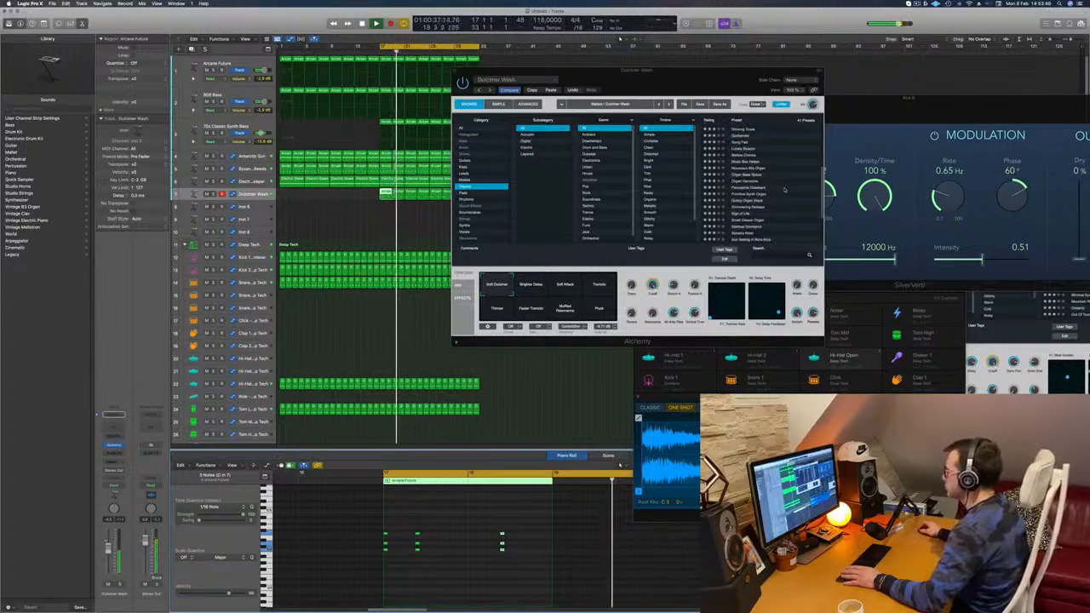
left_click_drag(700, 71, 960, 59)
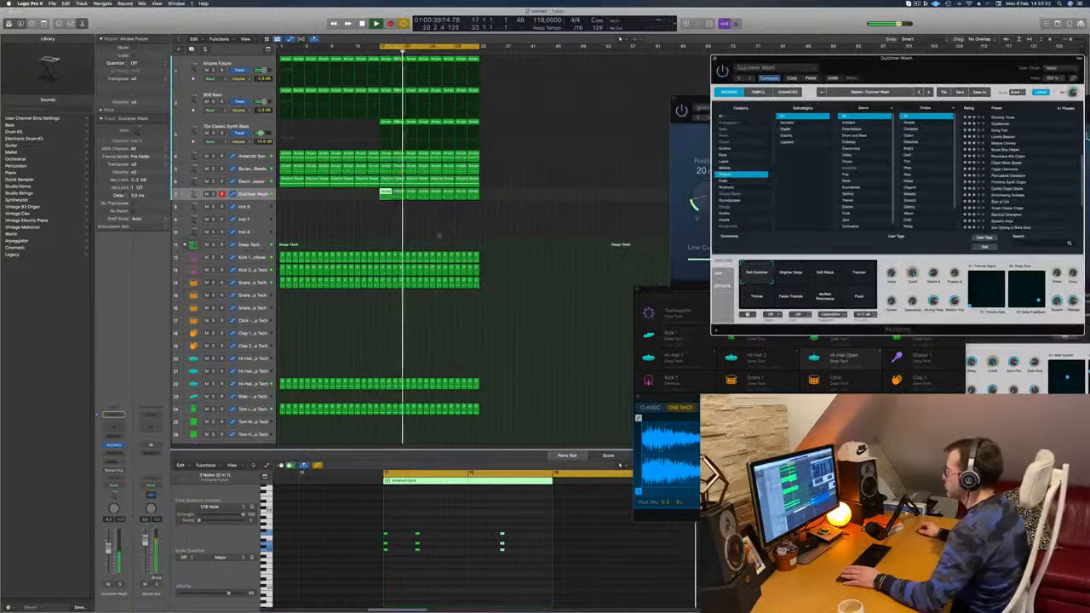
left_click(619, 39)
key("s")
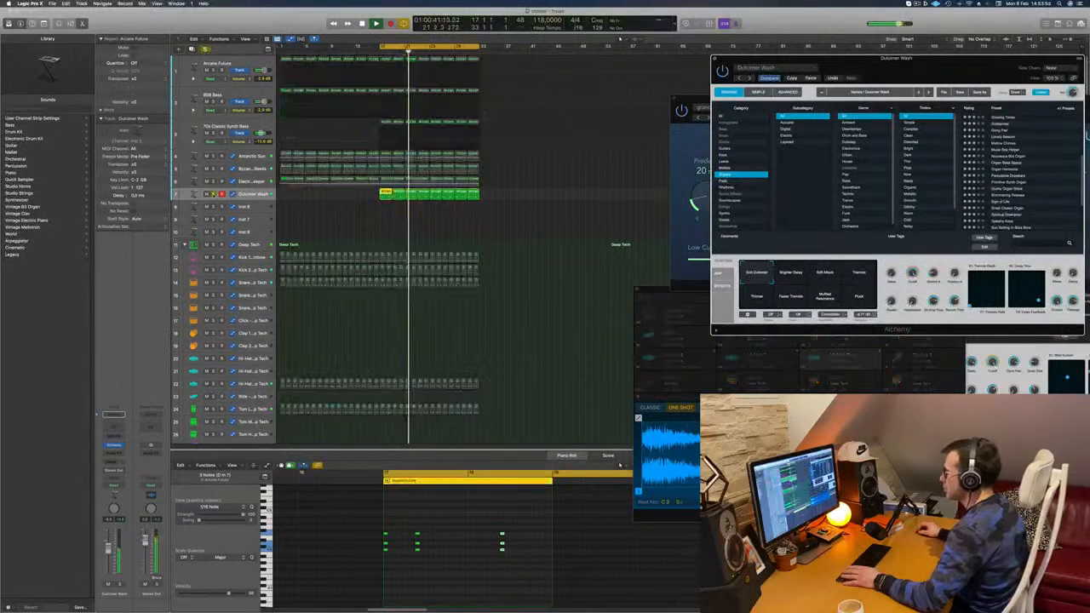
key("s")
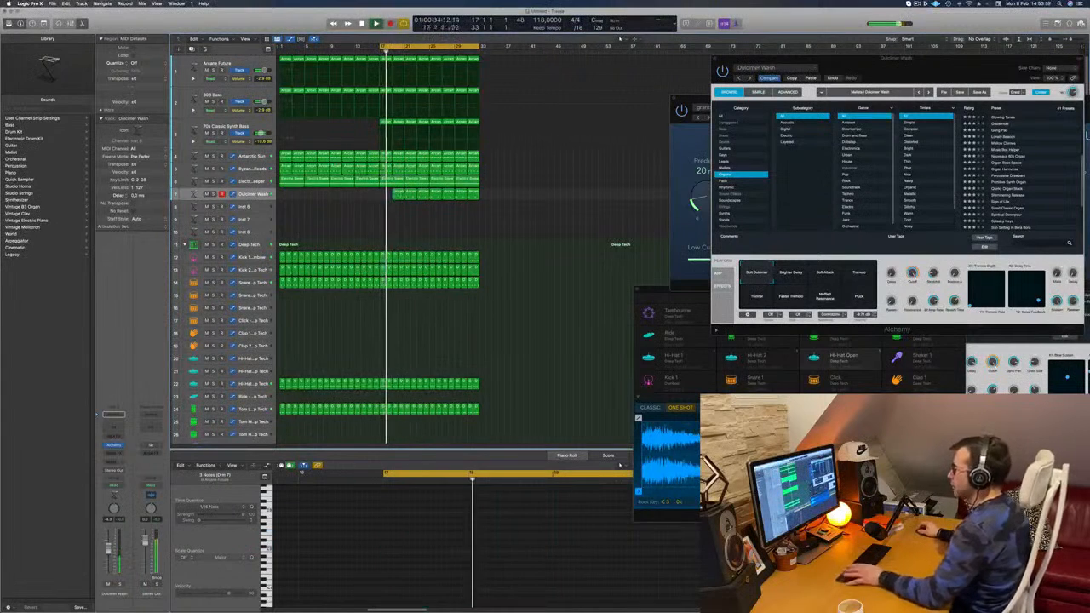
Step: Replace the first chord-stab region at bar 17 of the Dulcimer Wash track with a copy of the region following it
left_click_drag(401, 194, 388, 199)
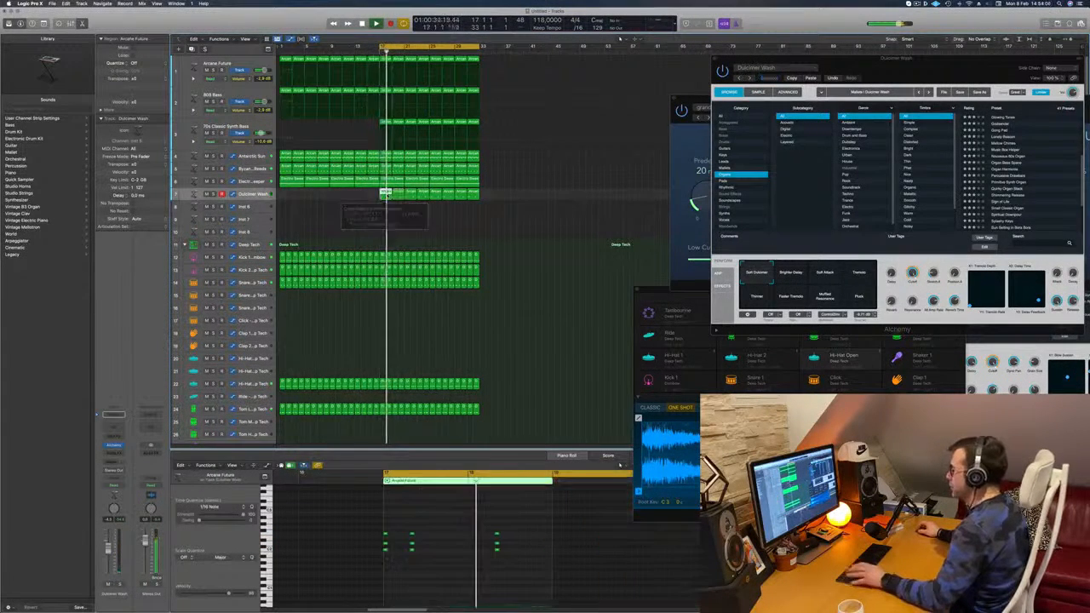
left_click(319, 236)
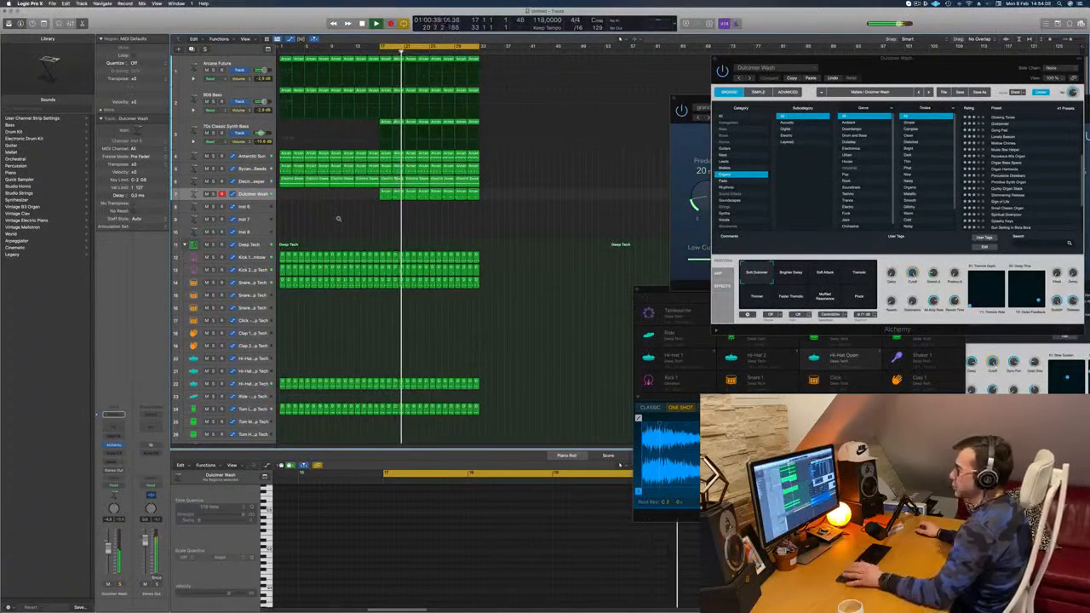
Step: Repeat the second-half regions of all tracks twice to extend the arrangement beyond bar 33
scroll(338, 221, "down", 2)
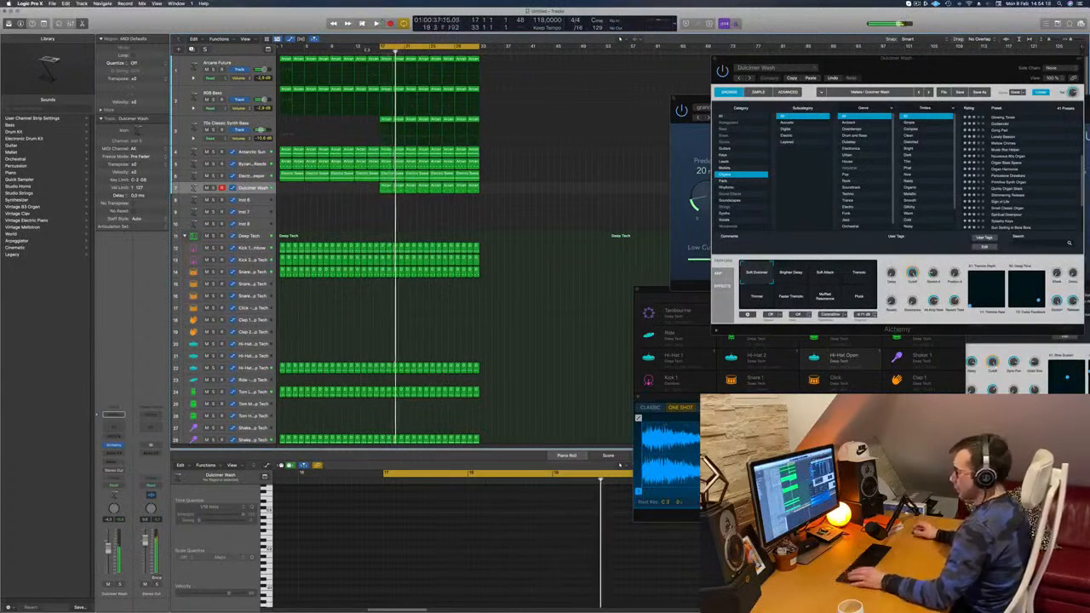
key("super+r")
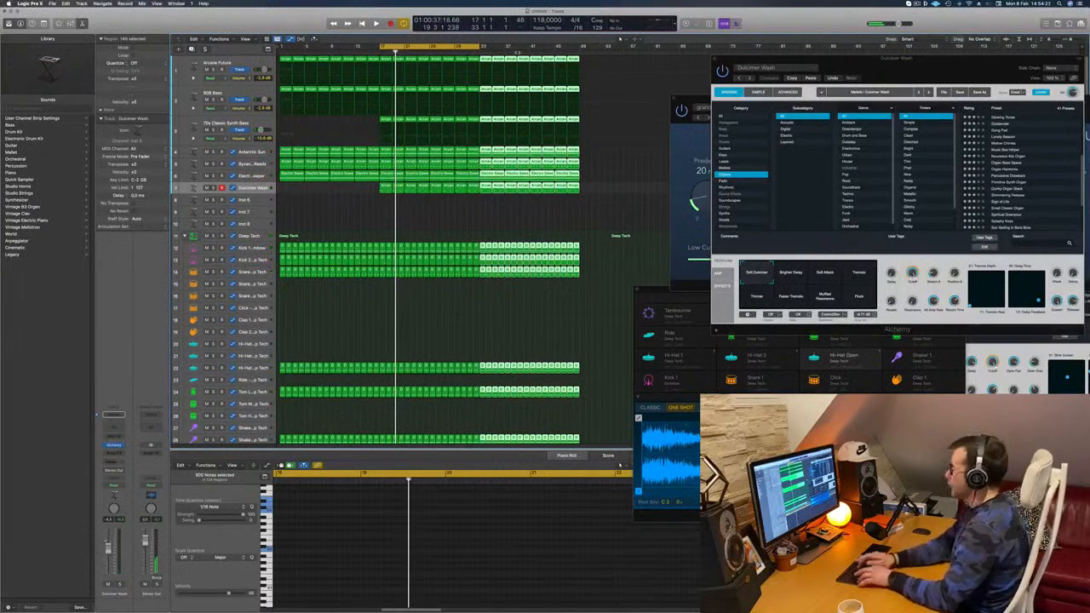
key("super+r")
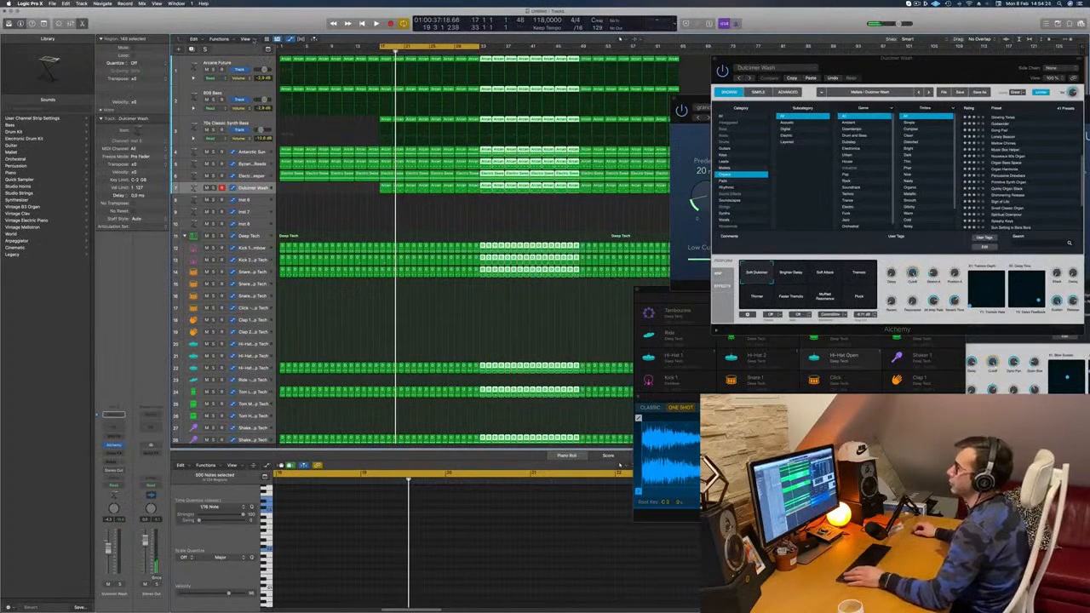
Step: Show the secondary ruler and stretch the cycle range over the whole extended arrangement from bar 1
left_click(251, 40)
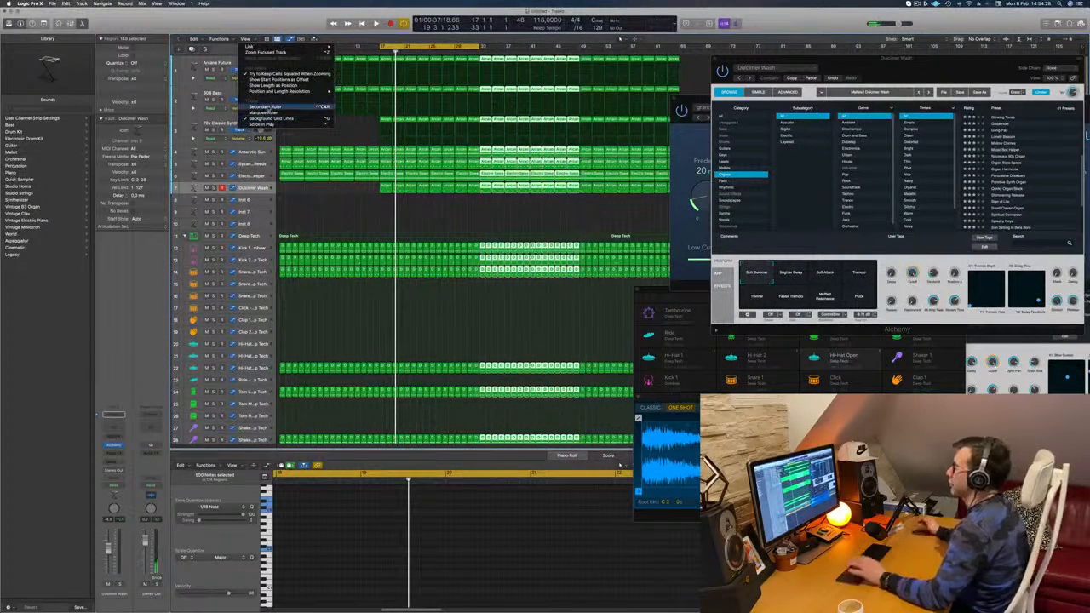
left_click(260, 107)
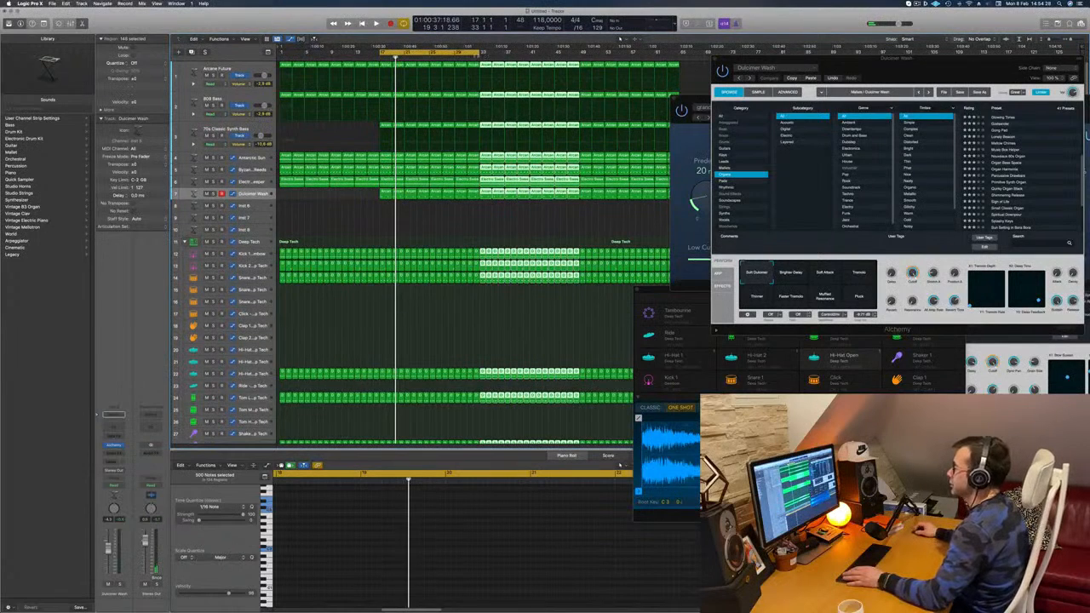
left_click_drag(482, 53, 673, 53)
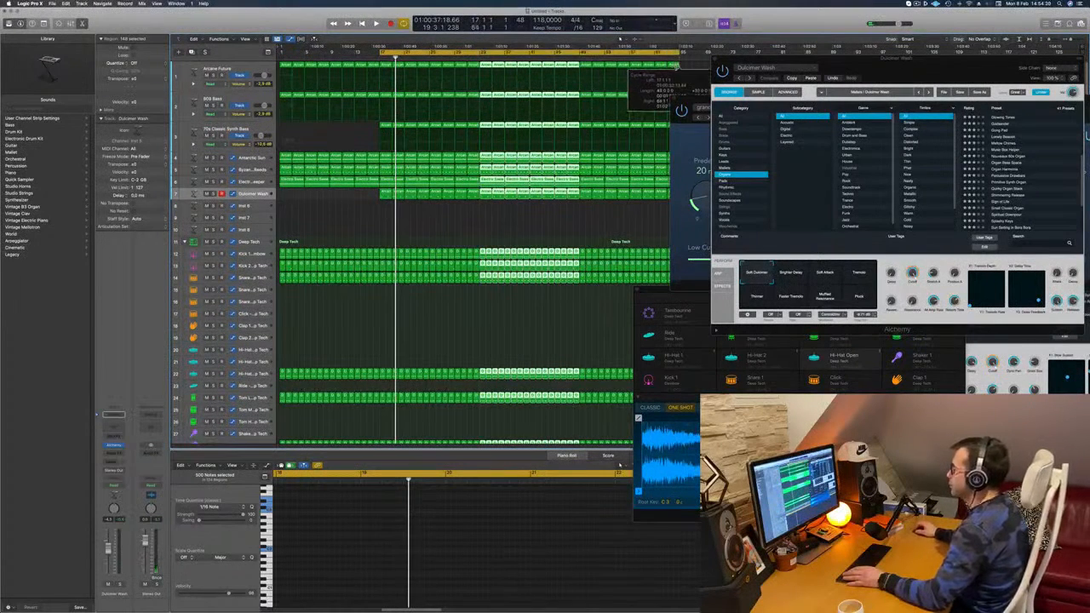
left_click_drag(380, 53, 281, 53)
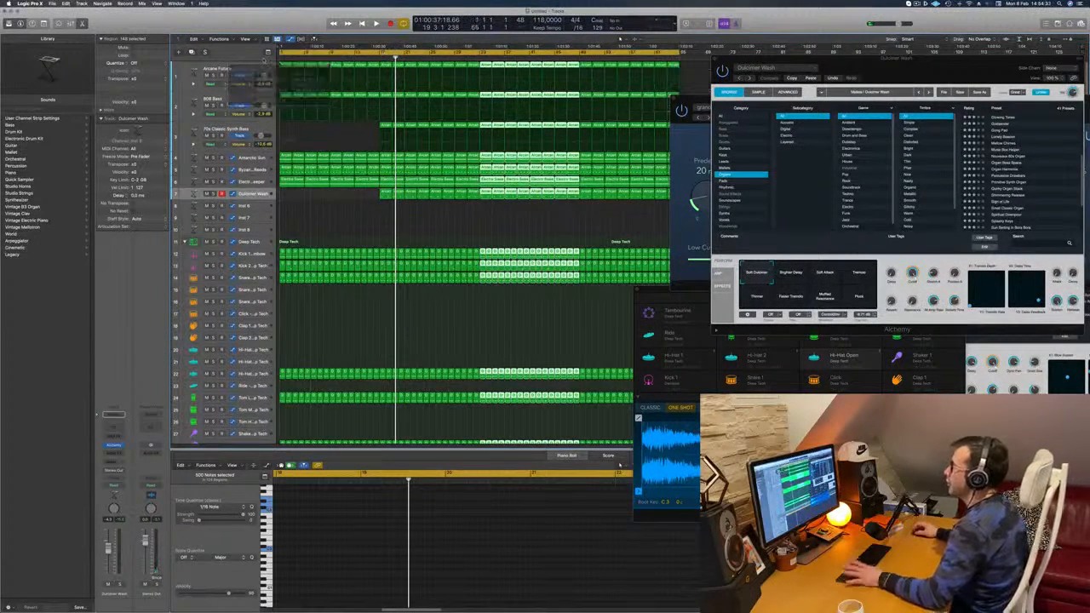
Step: Play the arrangement from the start and check the Dulcimer Wash and Electric Sweeper tracks briefly in solo
key("space")
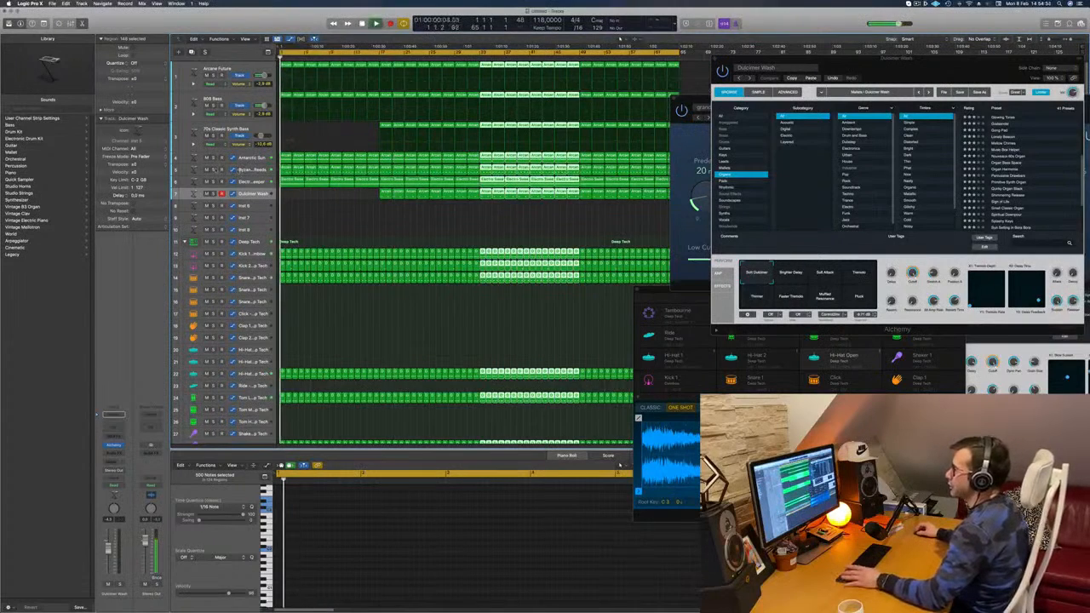
key("space")
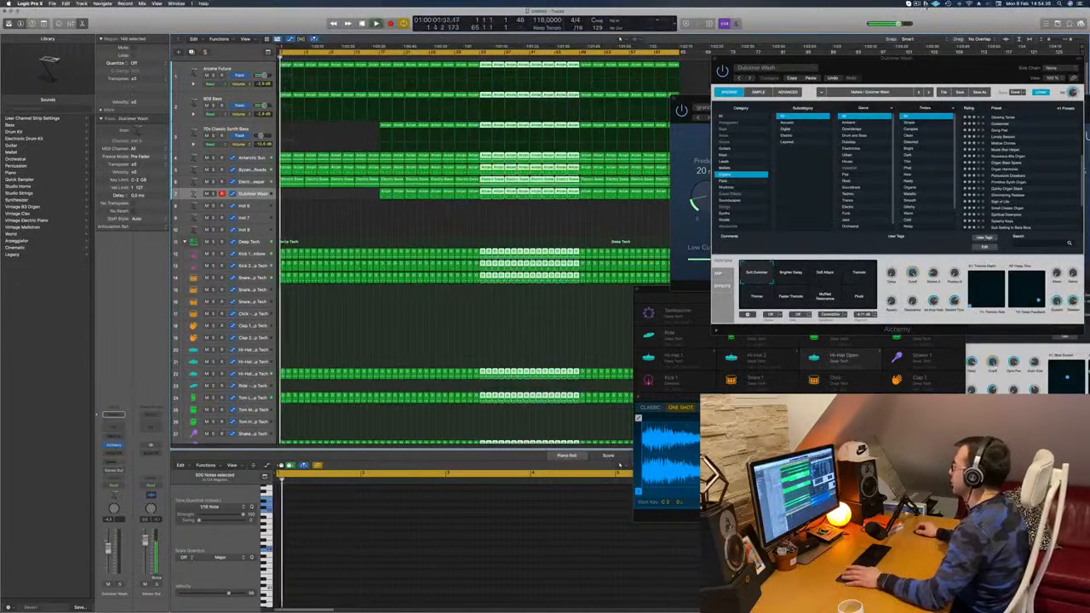
key("space")
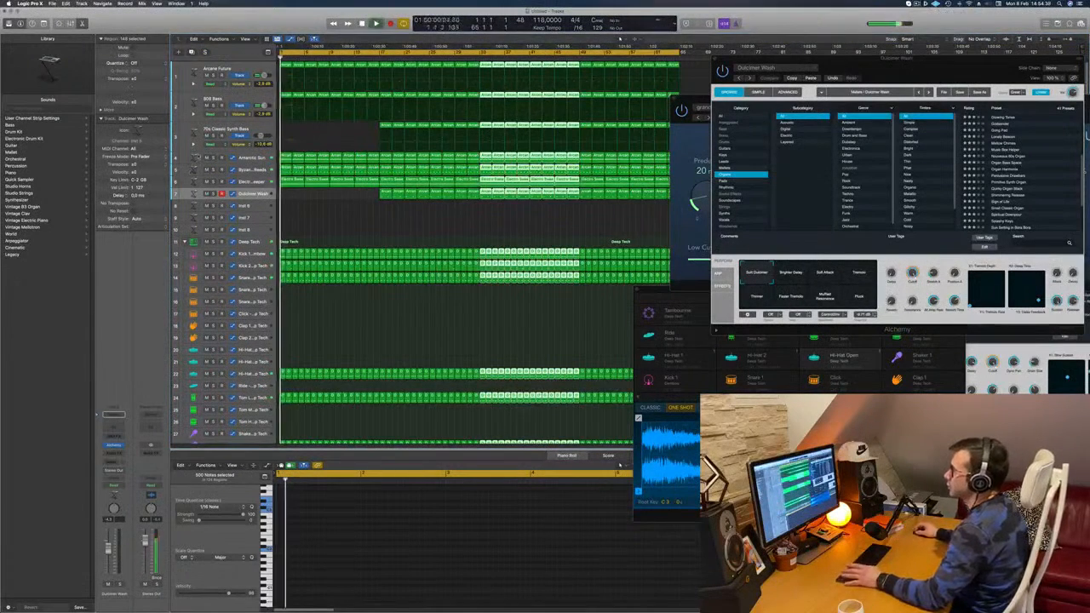
left_click(213, 195)
key("space")
left_click(212, 195)
key("space")
key("space")
left_click(213, 182)
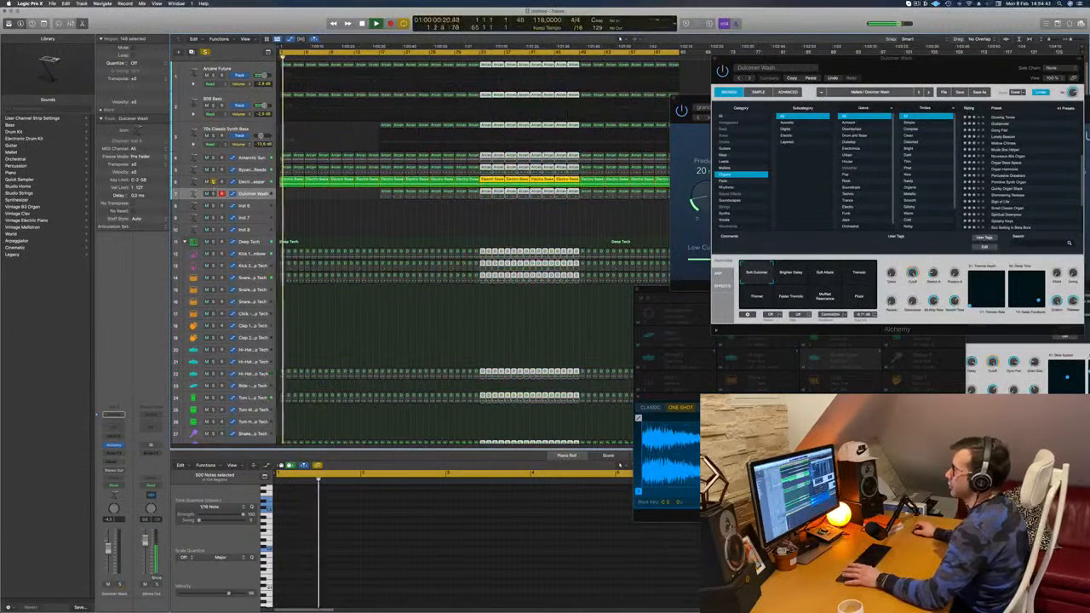
left_click(213, 183)
key("space")
Step: Delete the first 808 Bass region at bar 1 and resume playback
left_click(225, 68)
left_click(286, 94)
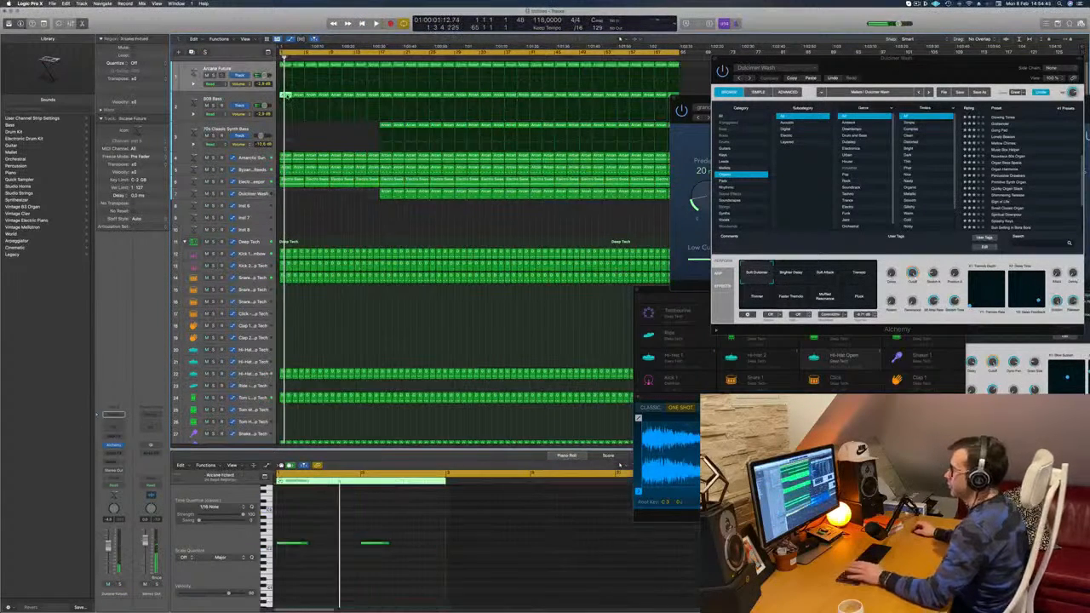
key("Delete")
key("space")
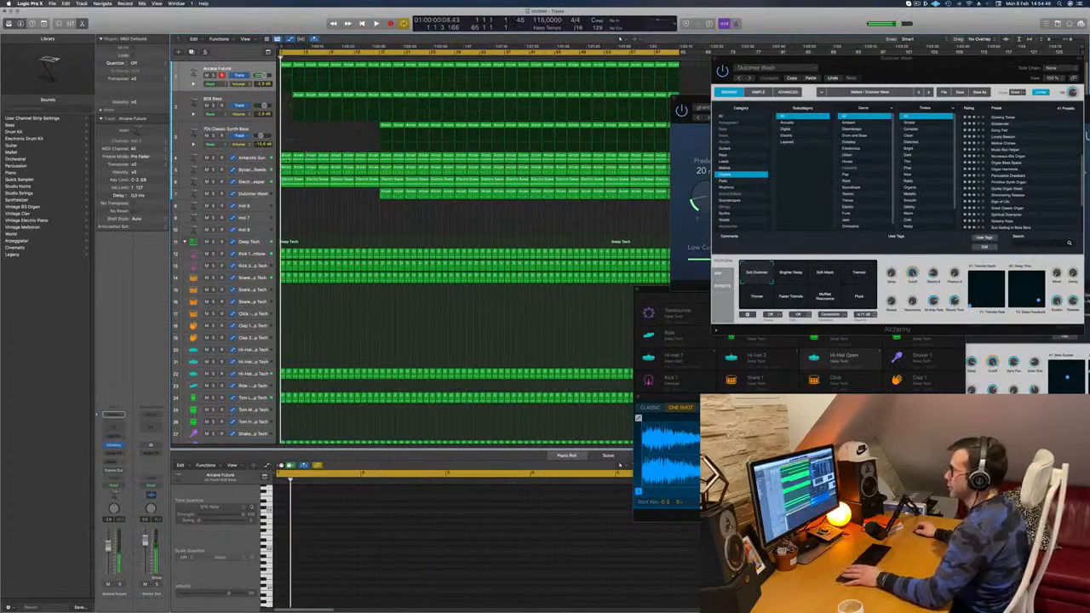
Step: Delete all Antarctic Sun regions before bar 17 and play from the beginning
left_click(287, 158)
left_click(297, 158)
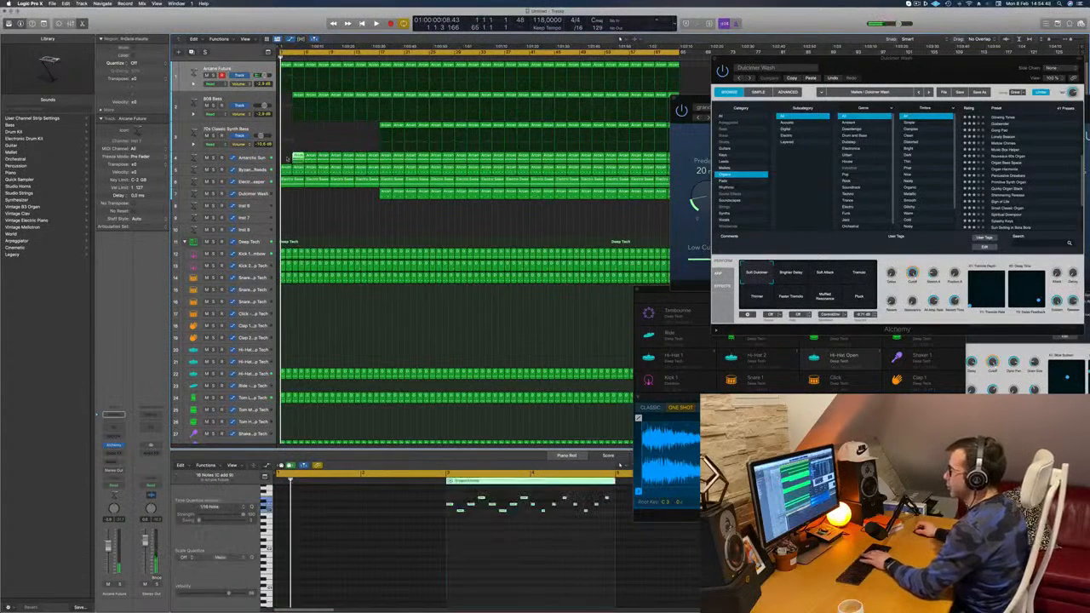
key("Delete")
left_click_drag(290, 160, 366, 160)
key("Delete")
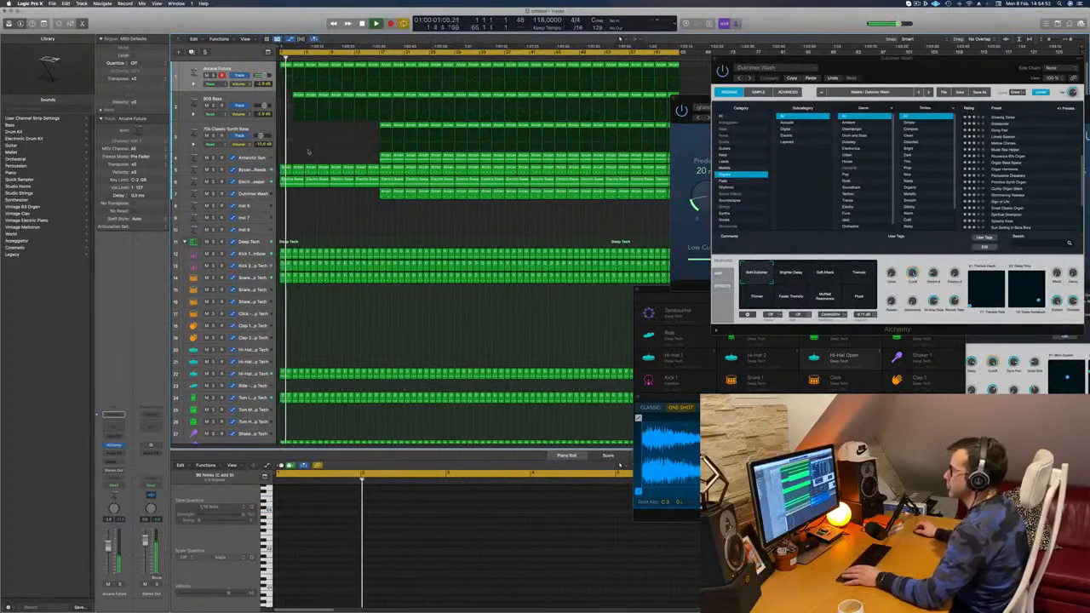
key("Return")
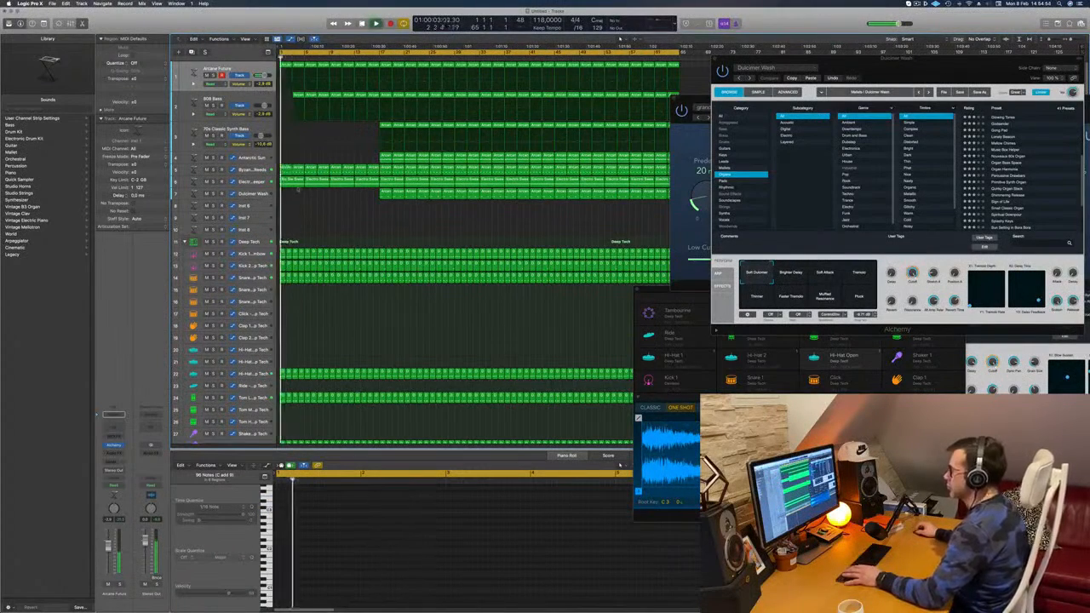
Step: Delete the Electric Sweeper regions before bar 17 and return playback to the start
left_click(299, 183)
key("Delete")
left_click(321, 183)
key("Delete")
left_click(342, 183)
key("Delete")
left_click(366, 183)
key("Delete")
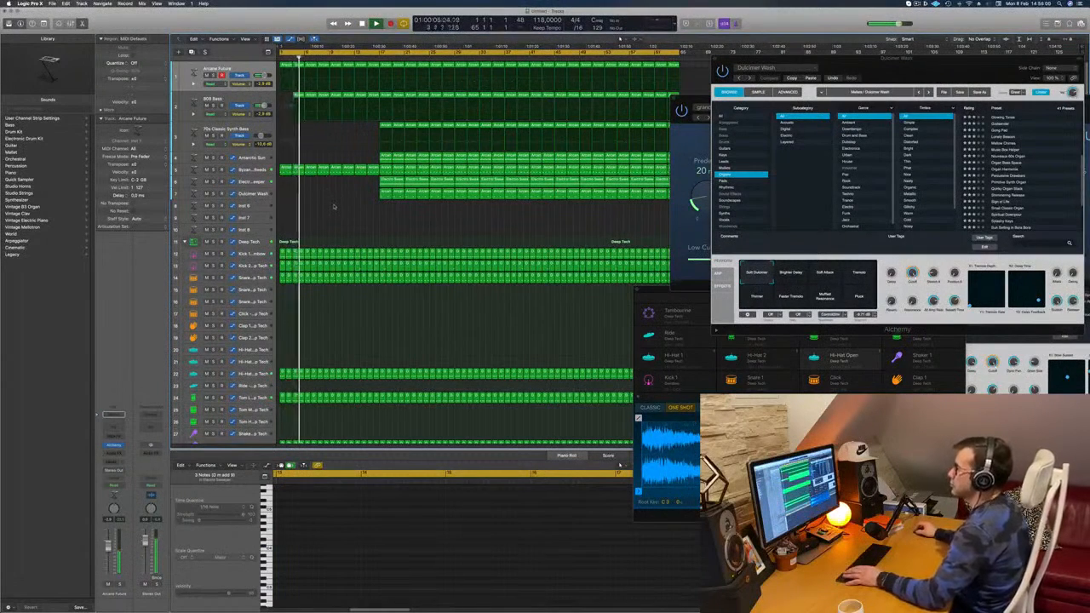
key("Return")
Step: Delete the first two regions of the Reeds track and the 808 Bass region in bars 3 and 4
scroll(332, 203, "up", 5)
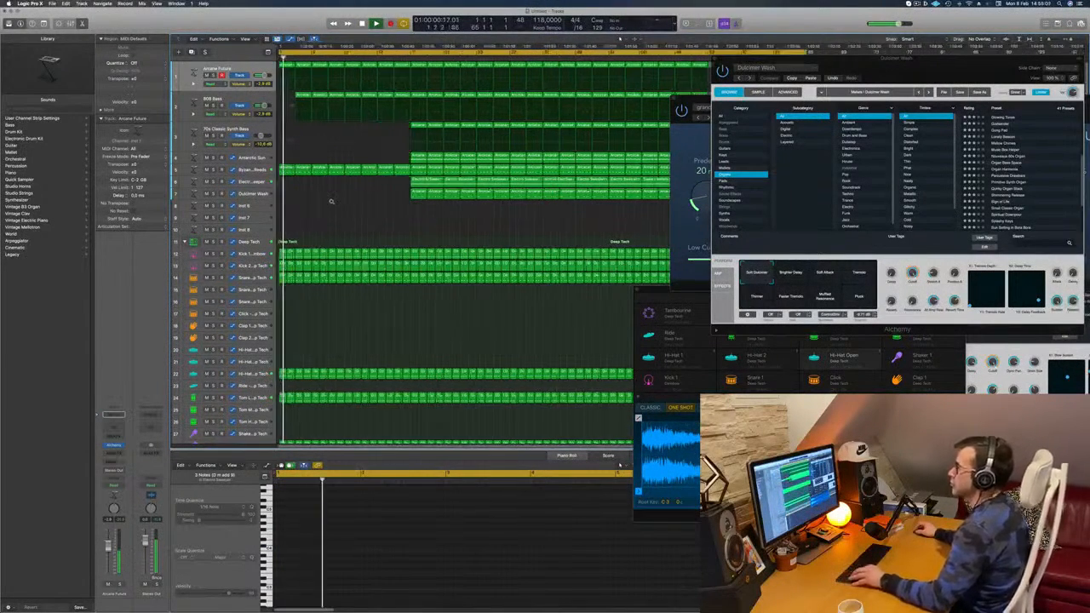
scroll(331, 201, "down", 2)
left_click(290, 171)
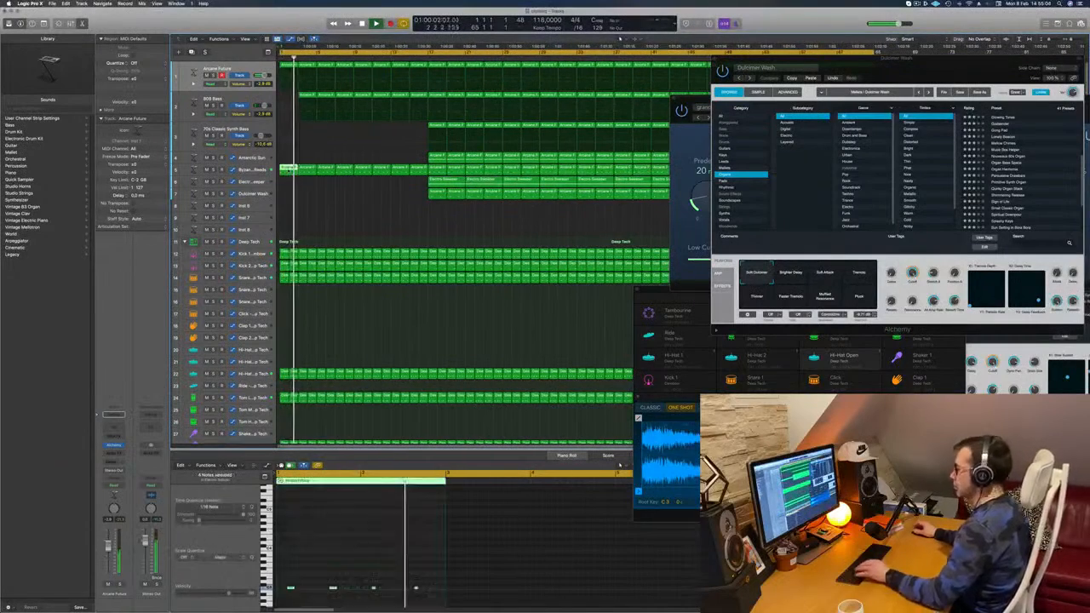
key("Delete")
left_click(308, 172)
key("Delete")
key("Return")
left_click(306, 96)
key("Delete")
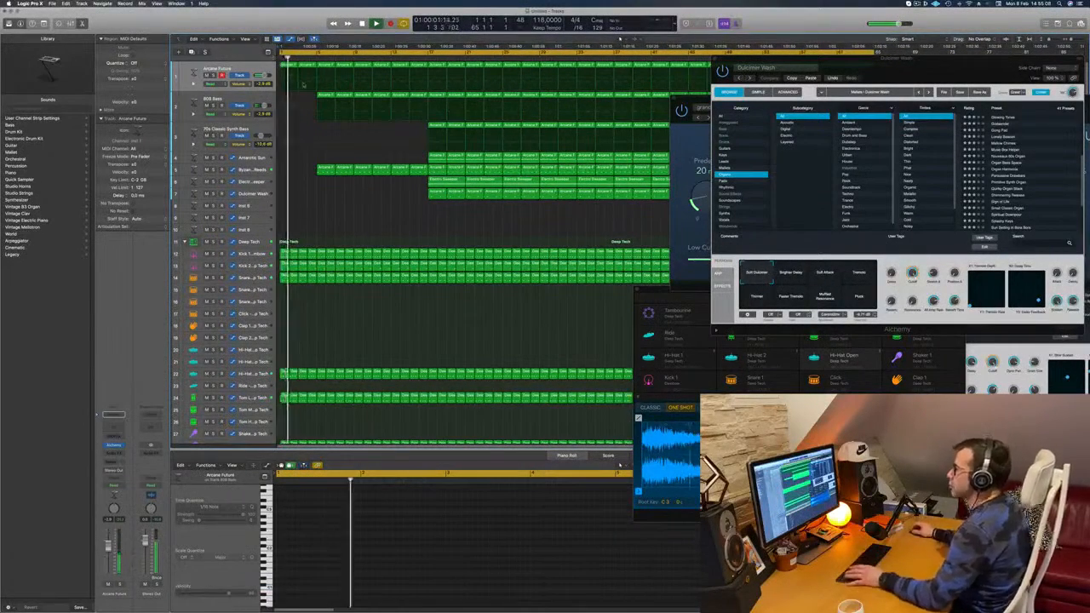
Step: Delete the shaker regions in the first eight bars and restart playback from the beginning
scroll(312, 248, "down", 2)
scroll(312, 248, "down", 5)
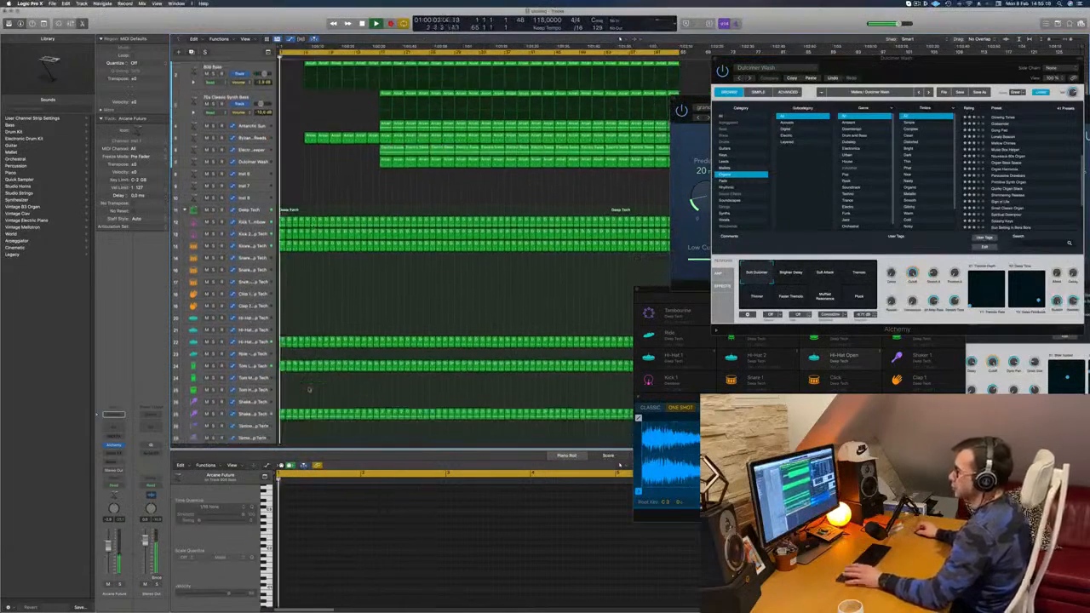
left_click_drag(281, 359, 327, 375)
key("Delete")
key("Return")
Step: Delete the hi-hat regions in the first nine bars of the arrangement
scroll(333, 236, "up", 1)
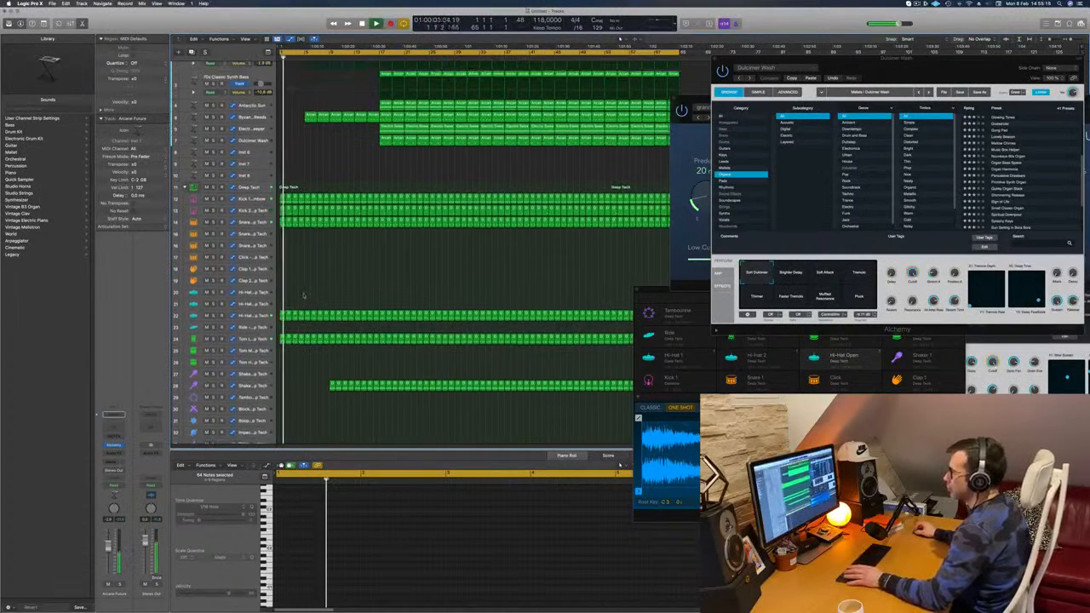
scroll(297, 243, "up", 1)
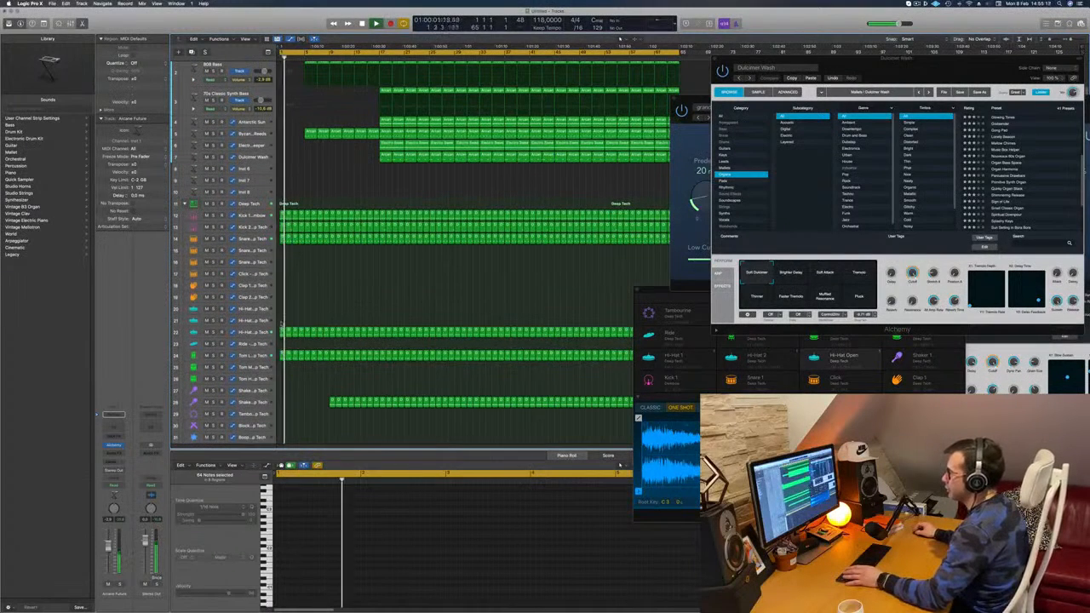
left_click_drag(279, 326, 334, 337)
key("Delete")
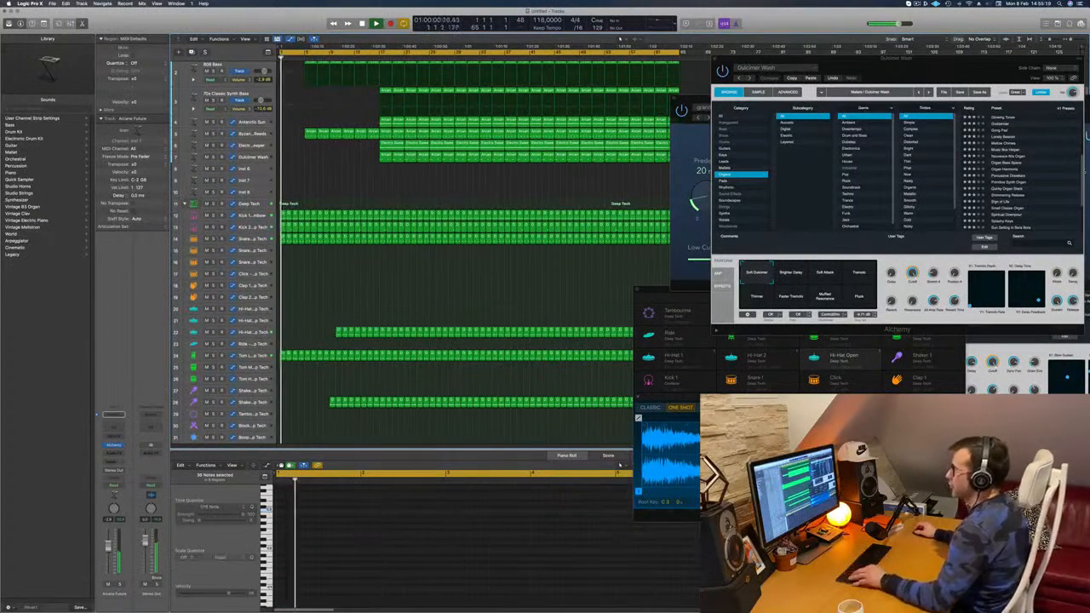
Step: Delete the 808 Bass regions from bar 5 through bar 8
scroll(340, 184, "up", 2)
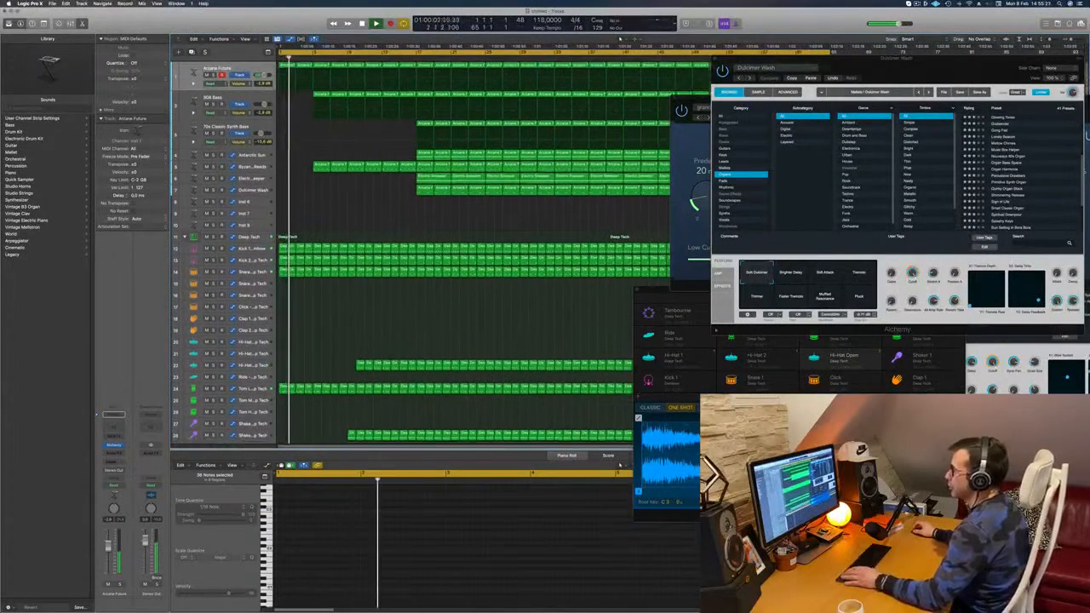
key("super+Left")
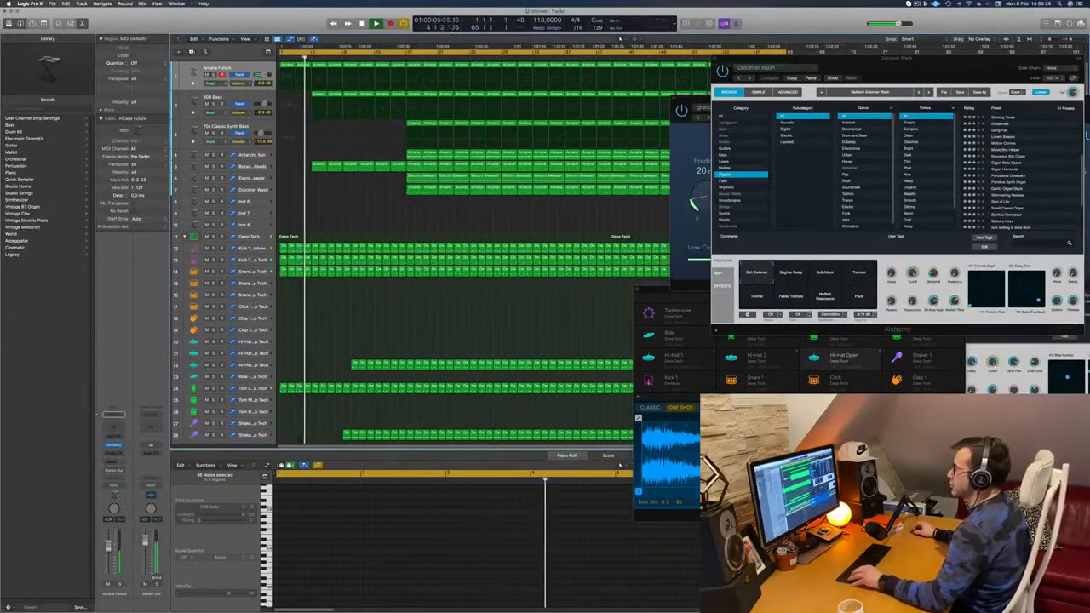
left_click(317, 94)
key("Delete")
left_click(336, 95)
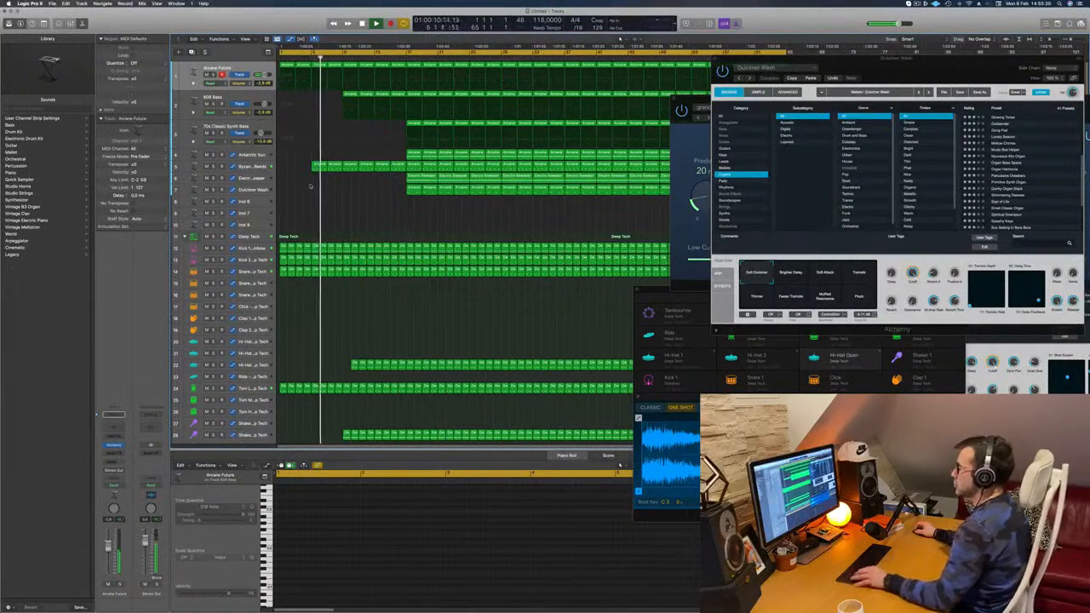
Step: Open and dismiss the project's save dialog, and replay the arrangement from the beginning
scroll(346, 214, "up", 3)
scroll(364, 220, "left", 3)
scroll(360, 221, "left", 1)
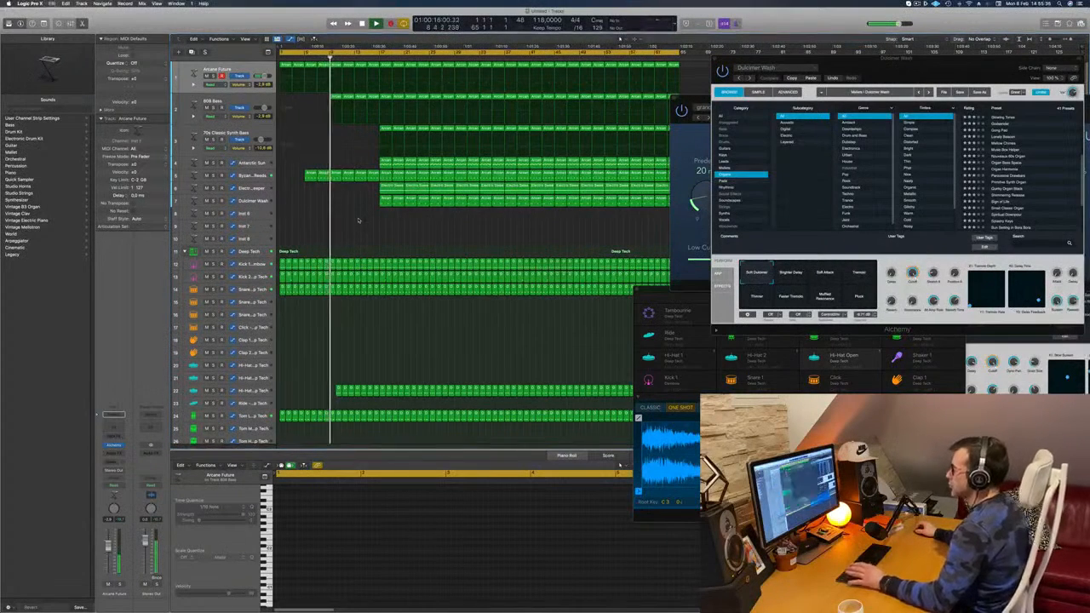
key("super+s")
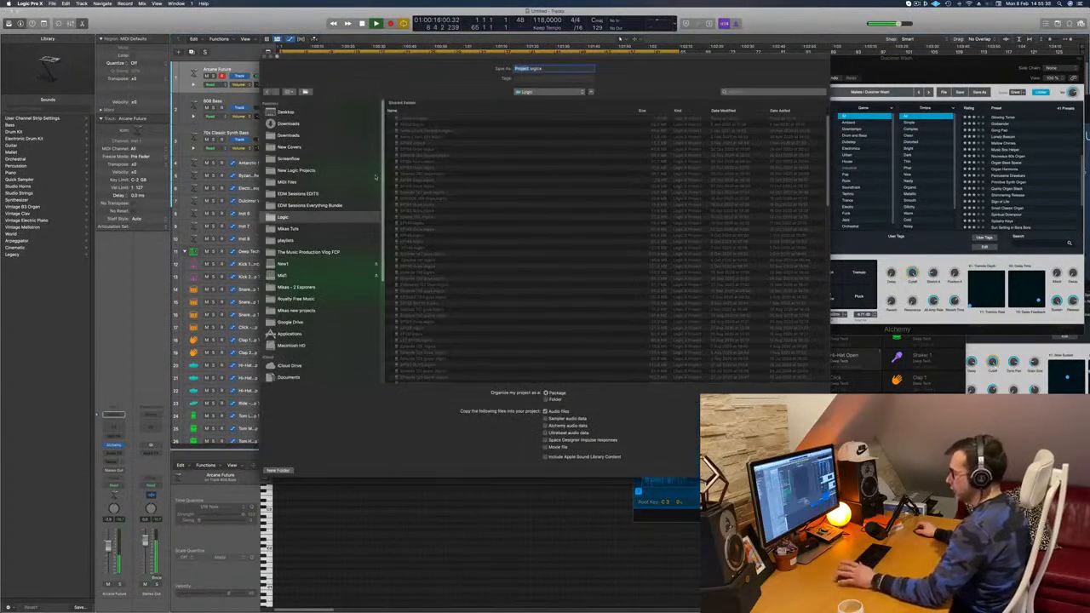
key("Return")
key("space")
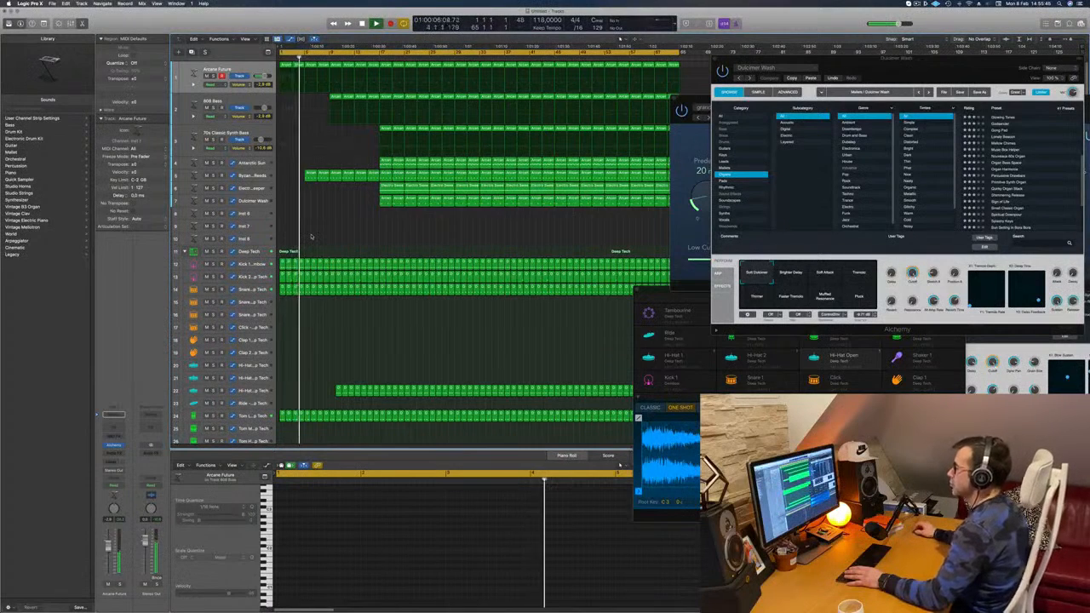
Step: Copy the first Dulcimer Wash regions to the start of the song and repeat them through bar 16
key("space")
left_click(385, 199)
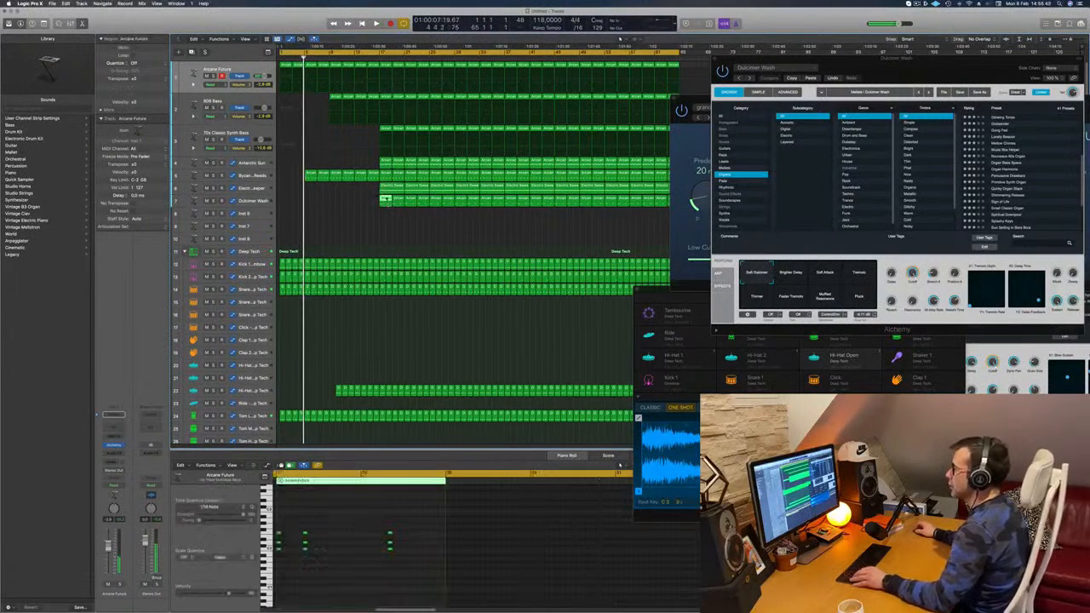
left_click_drag(377, 201, 300, 202)
key("space")
left_click(277, 203)
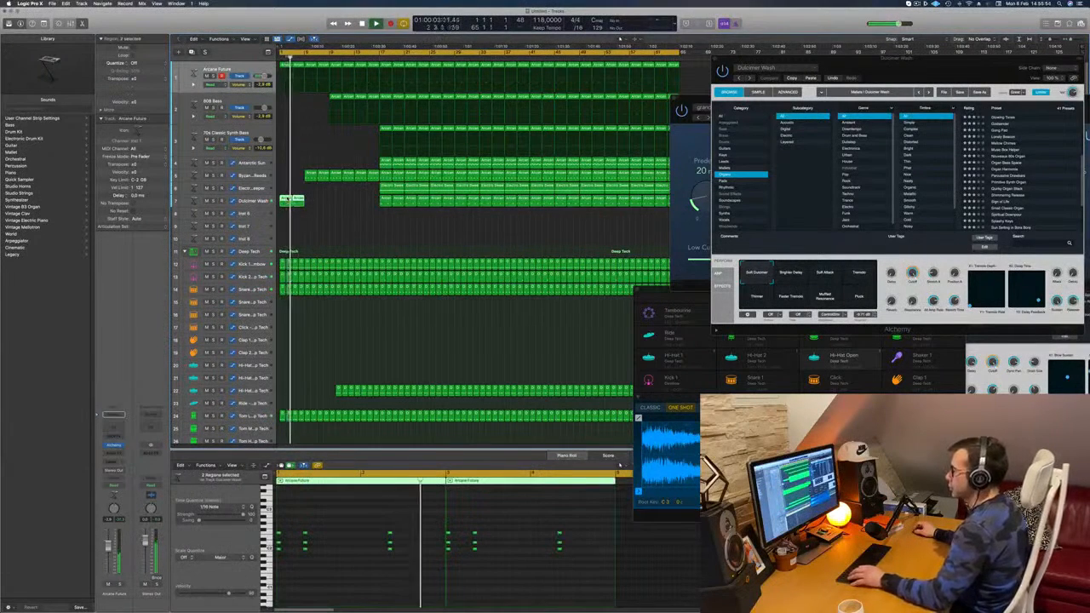
left_click_drag(288, 198, 367, 205)
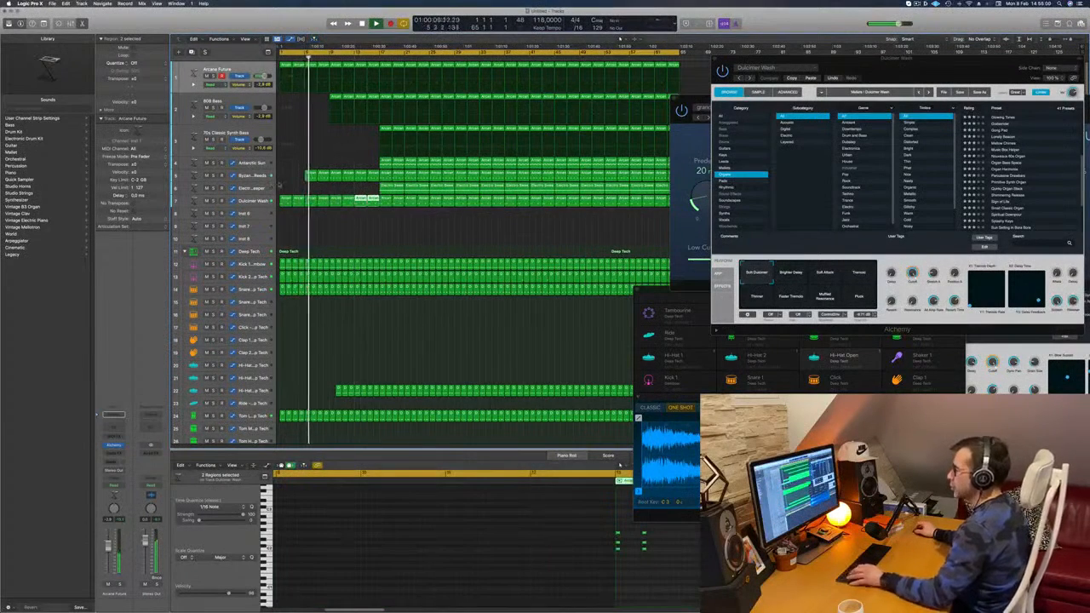
Step: Copy the first hi-hat region one bar earlier so the pattern starts at bar 9
scroll(291, 241, "down", 6)
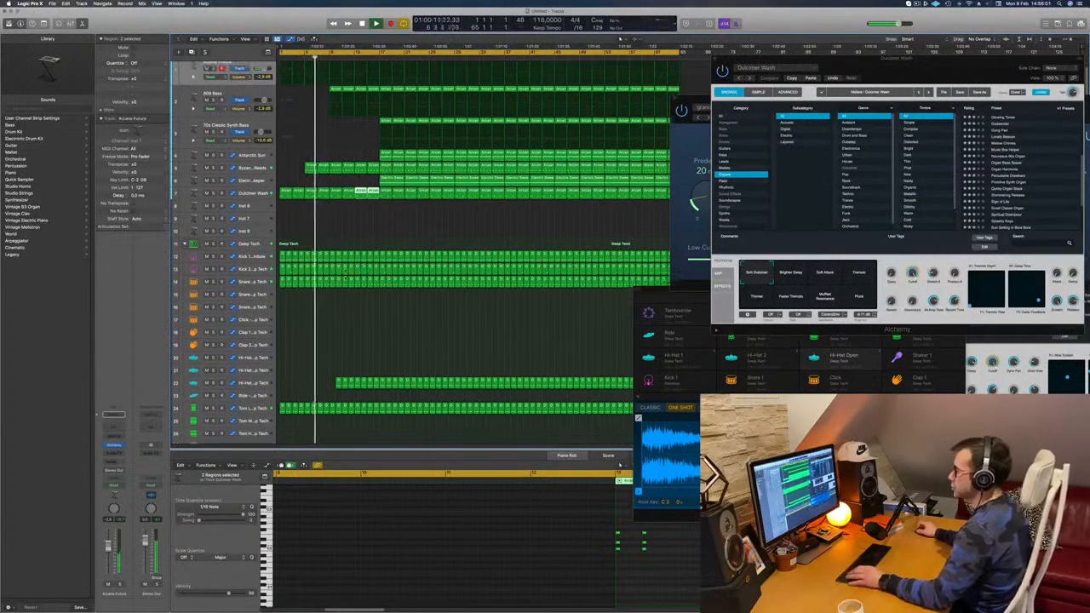
left_click(291, 232)
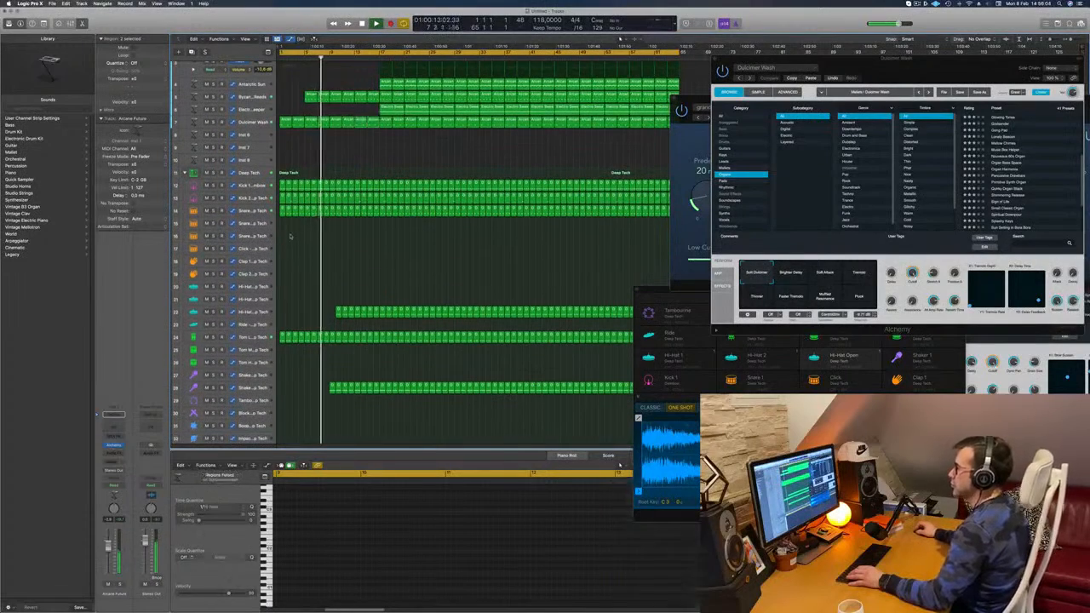
scroll(319, 251, "down", 3)
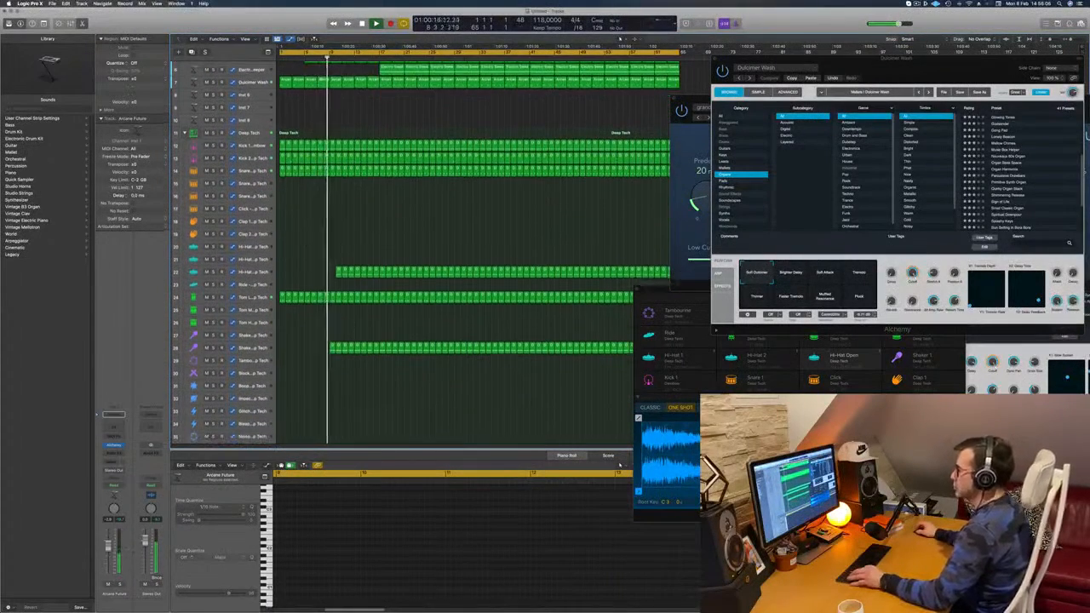
left_click(338, 271)
left_click_drag(338, 272, 330, 272)
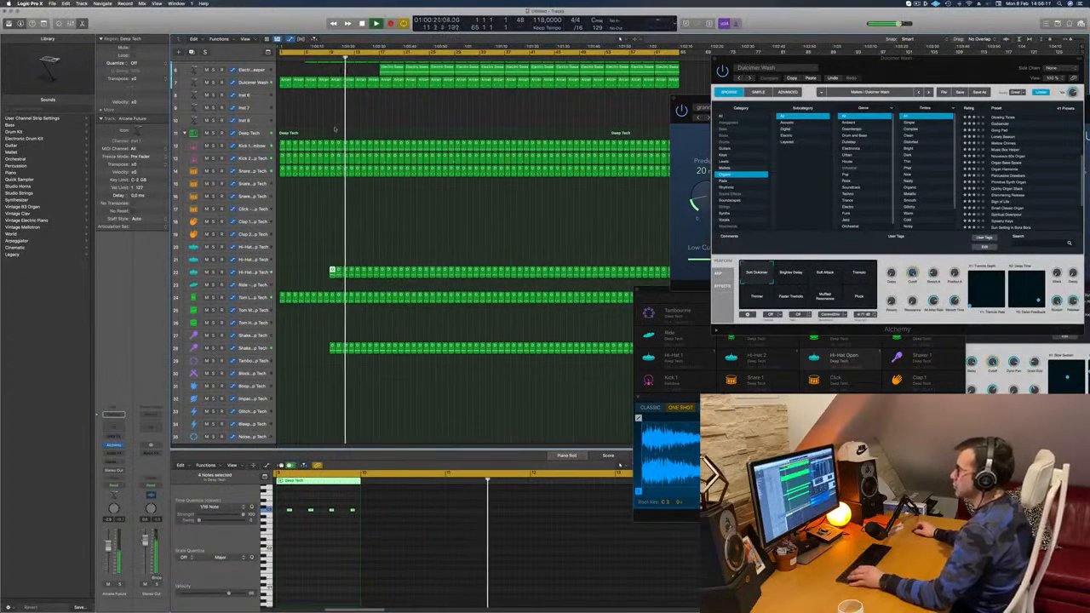
Step: Delete the Reeds regions in bars 9 to 12 and the Dulcimer Wash regions in bars 9 to 16
scroll(335, 126, "up", 5)
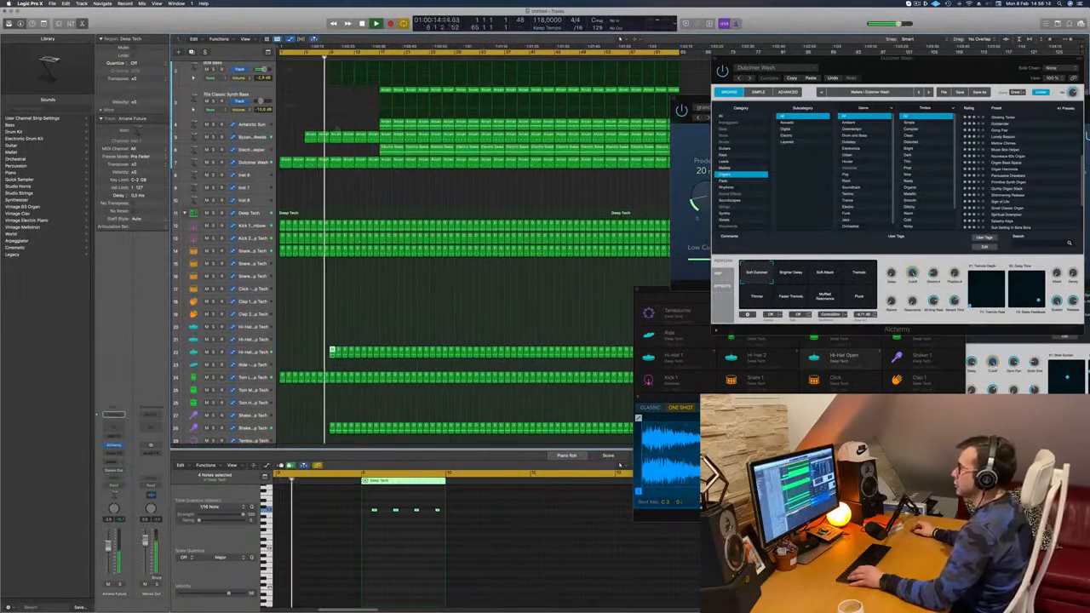
left_click(336, 134)
left_click(336, 134)
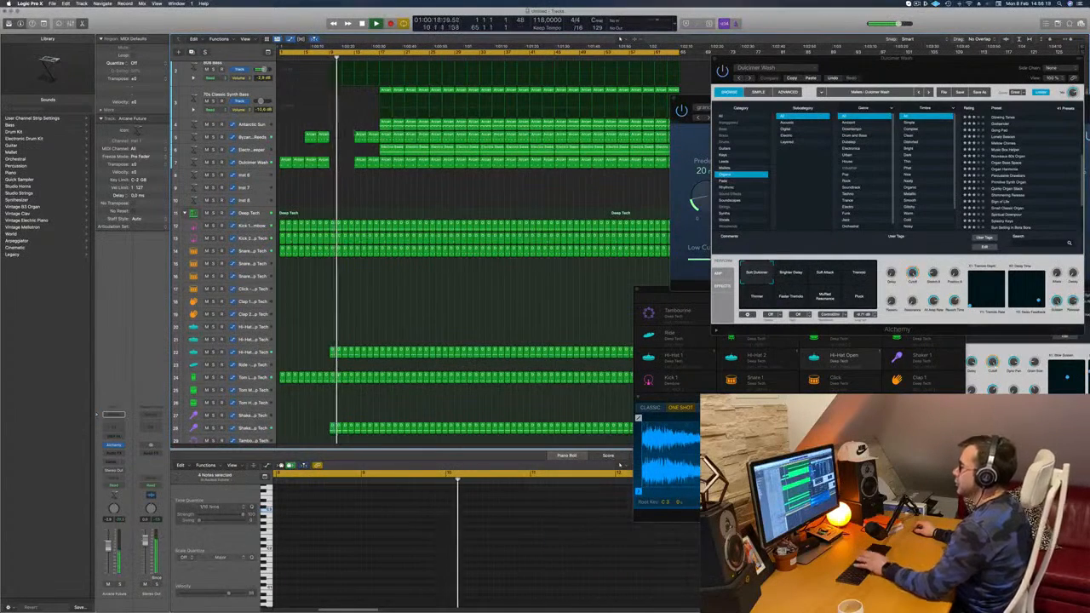
scroll(368, 89, "up", 3)
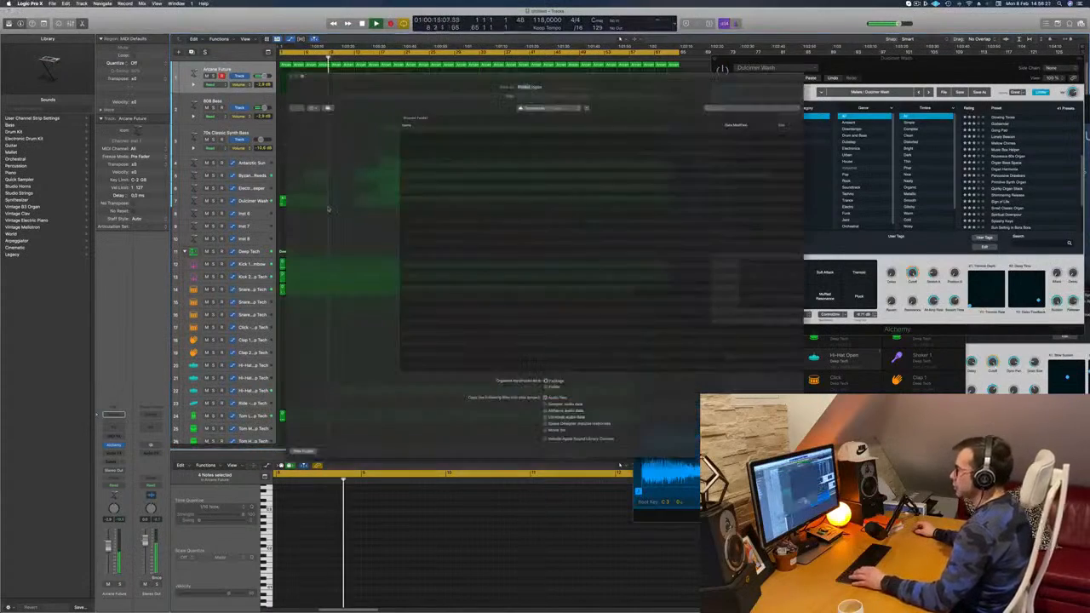
key("space")
key("space")
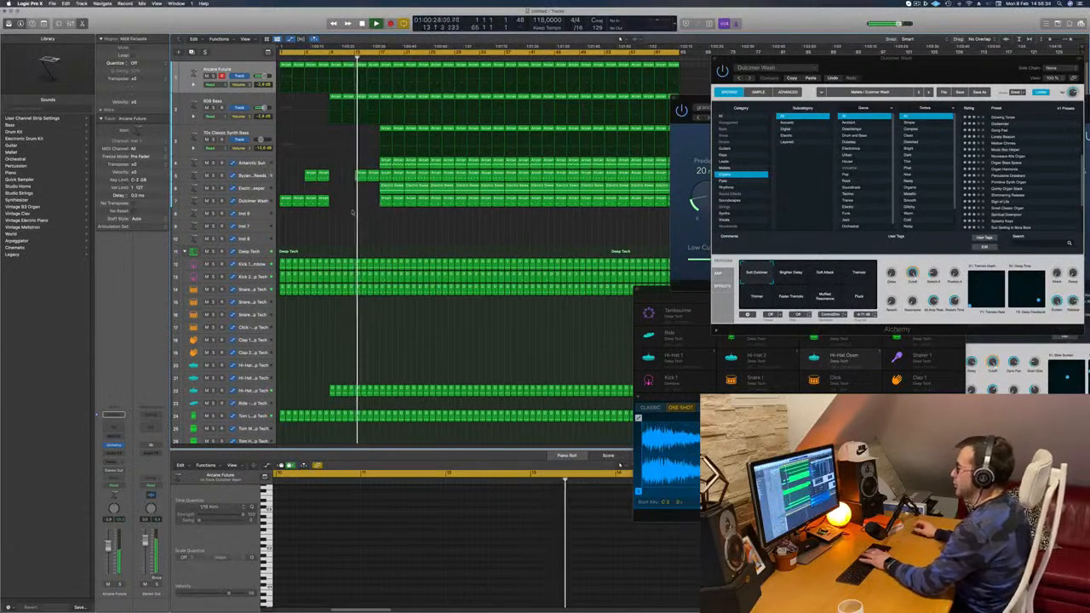
Step: Delete the 70s Classic Synth Bass regions from bar 17 through bar 24
left_click(385, 129)
key("Delete")
left_click(398, 130)
key("Delete")
left_click(407, 129)
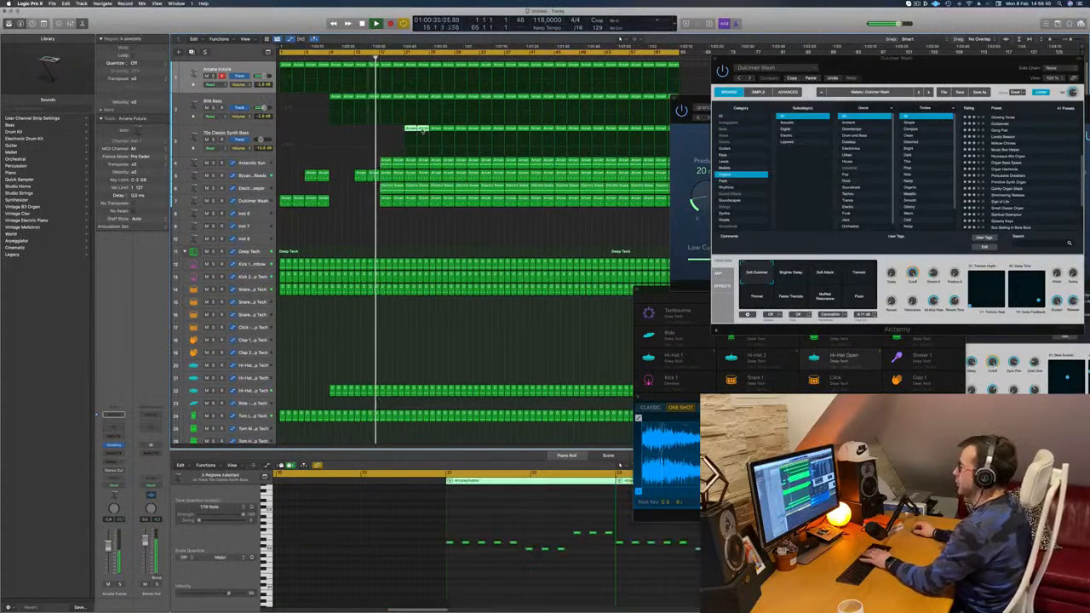
key("Delete")
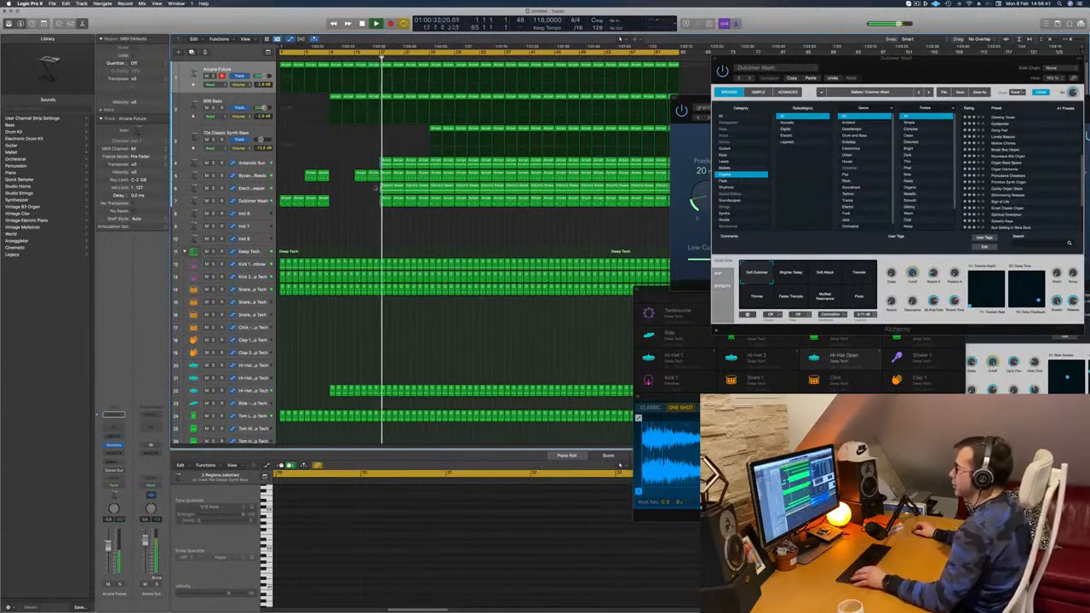
Step: Delete the Sweeper and Dulcimer Wash regions from bar 17 through bar 24
left_click(388, 186)
key("Delete")
left_click_drag(385, 210, 398, 201)
key("Delete")
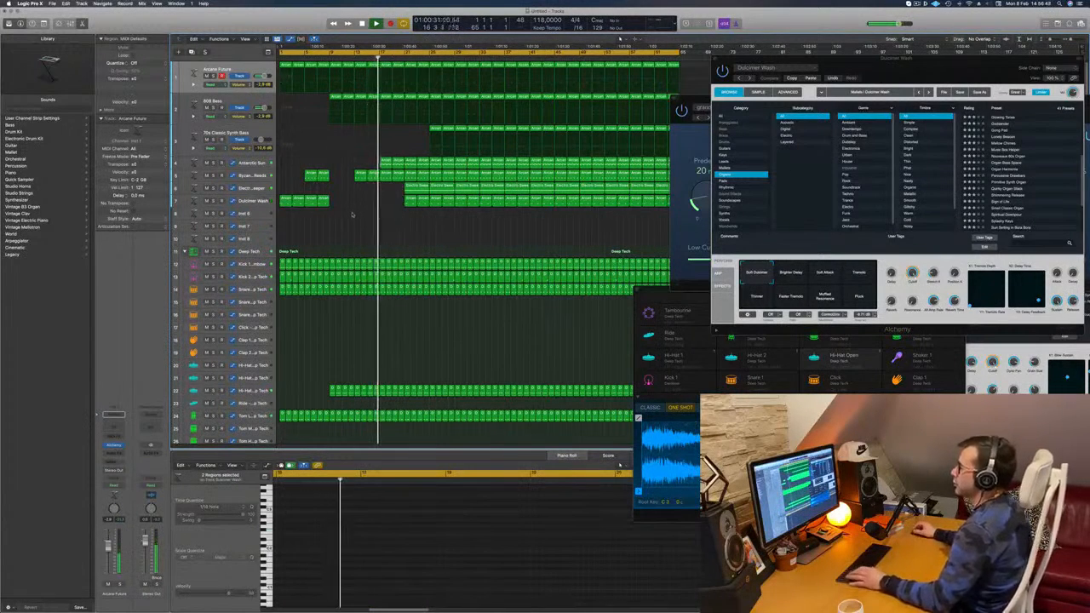
left_click(417, 186)
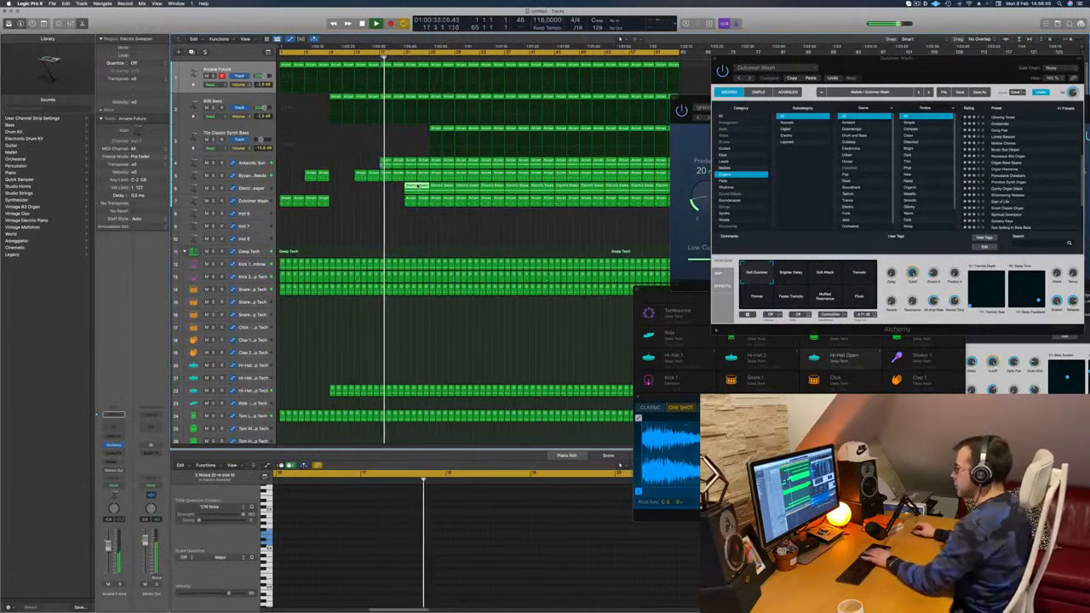
left_click_drag(402, 204, 421, 204)
key("Delete")
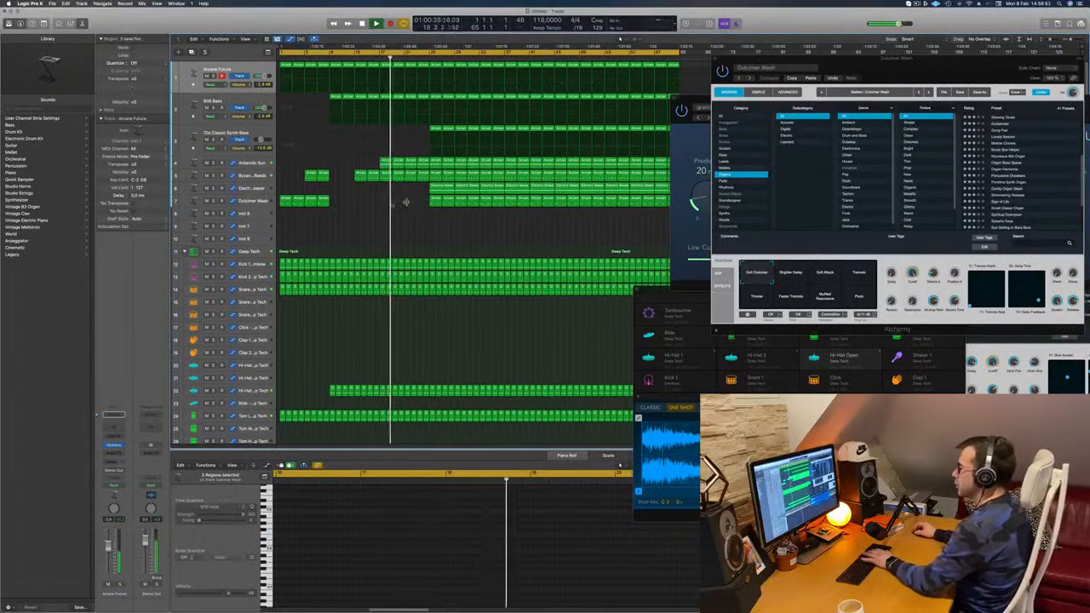
Step: Try to delete the Arcane Future and 808 Bass regions in bars 17 to 24
left_click(382, 72)
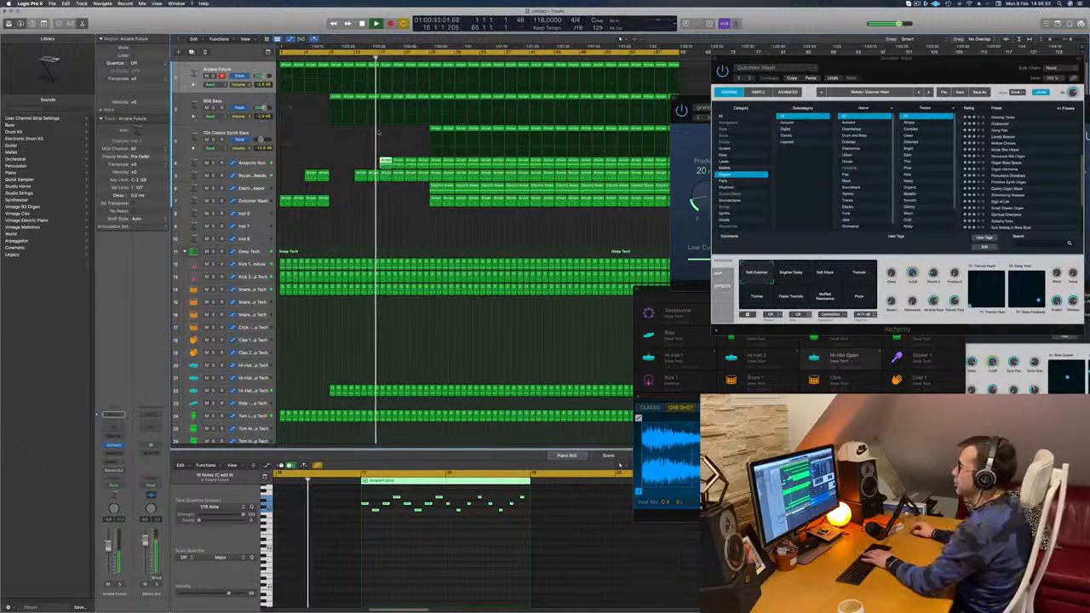
left_click_drag(392, 129, 387, 98)
key("Delete")
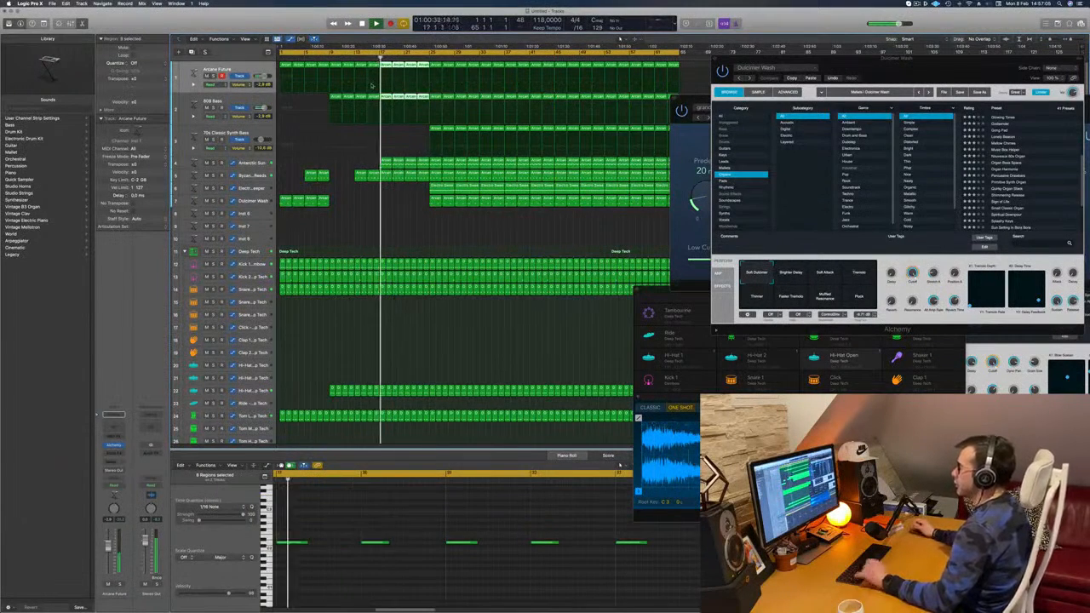
Step: Cancel saving the project and replay the arrangement from the beginning and from bar 17
key("super+s")
key("Escape")
key("space")
key("space")
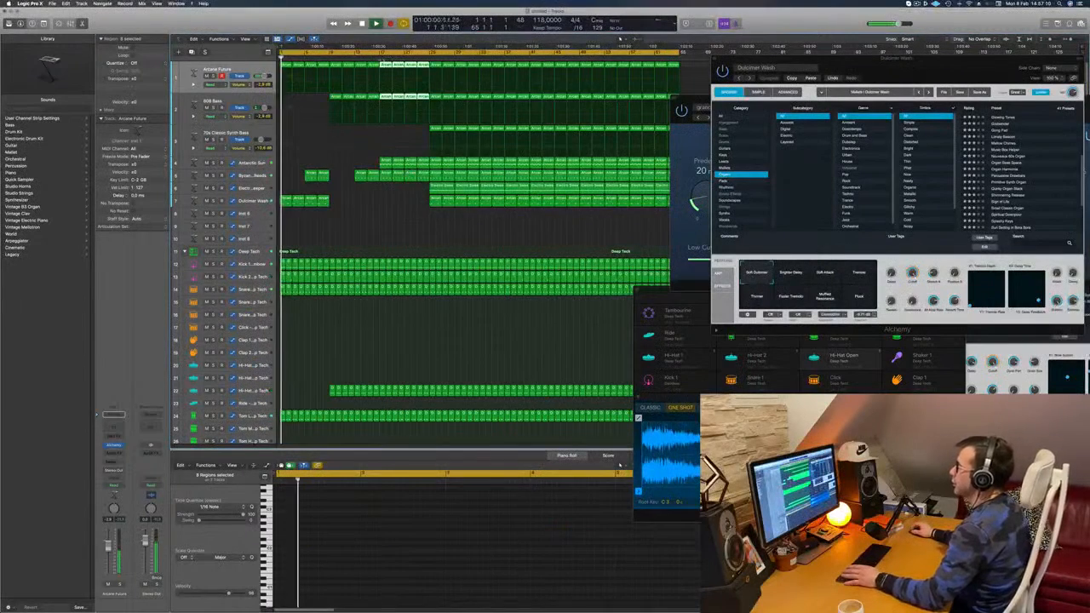
left_click(380, 57)
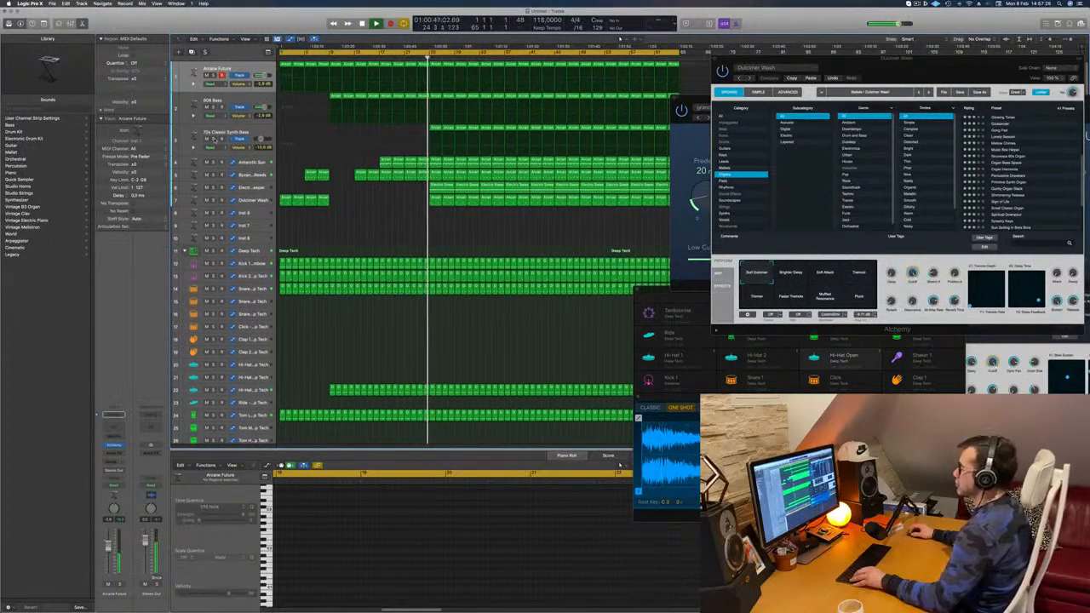
Step: Delete the Sweeper and Dulcimer Wash regions from bar 25 through bar 32
left_click(444, 191)
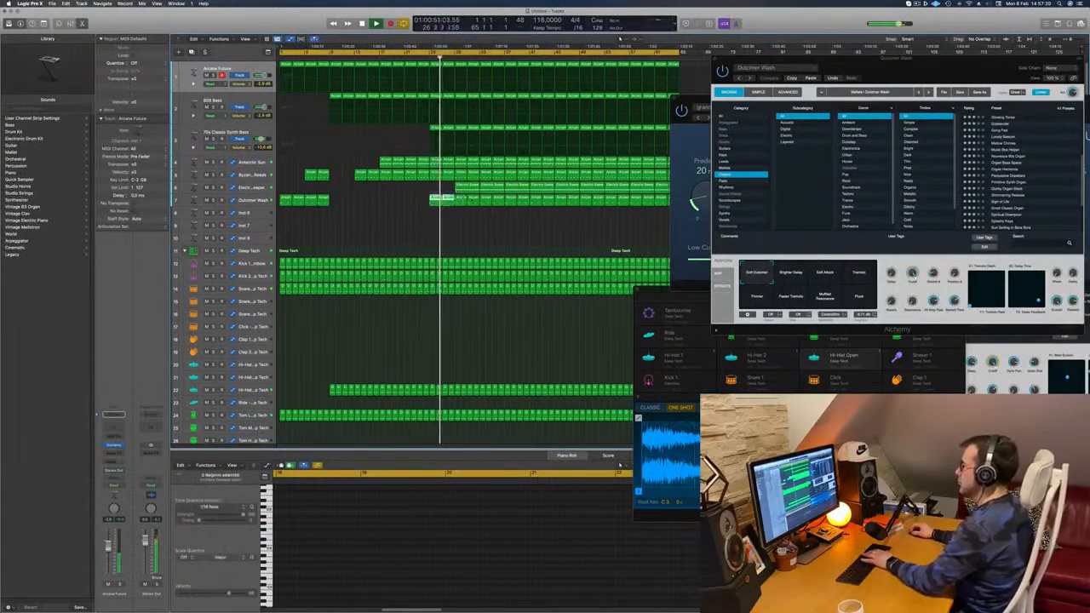
left_click_drag(464, 197, 473, 189)
key("Delete")
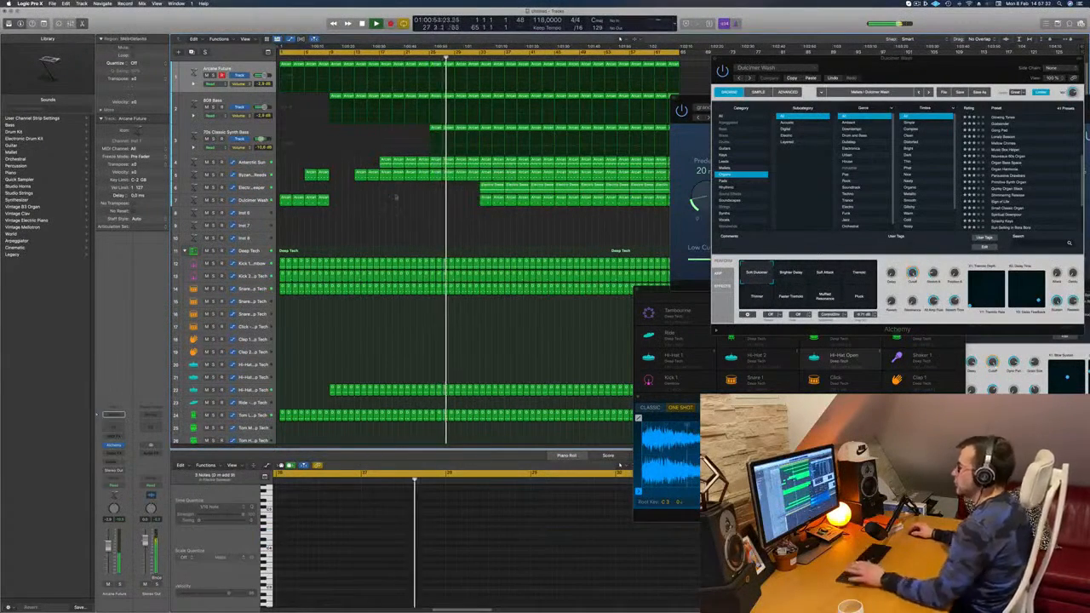
Step: Play from about bar 23 and delete the Antarctic Sun regions in bars 25 to 32
left_click(415, 57)
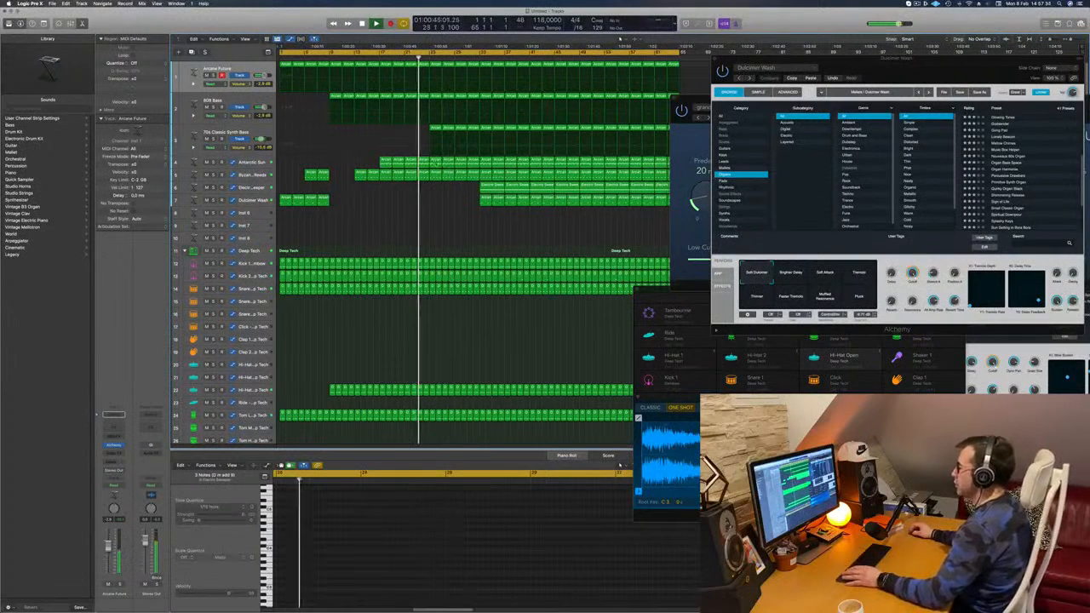
left_click(436, 161)
key("Delete")
left_click(447, 161)
key("Delete")
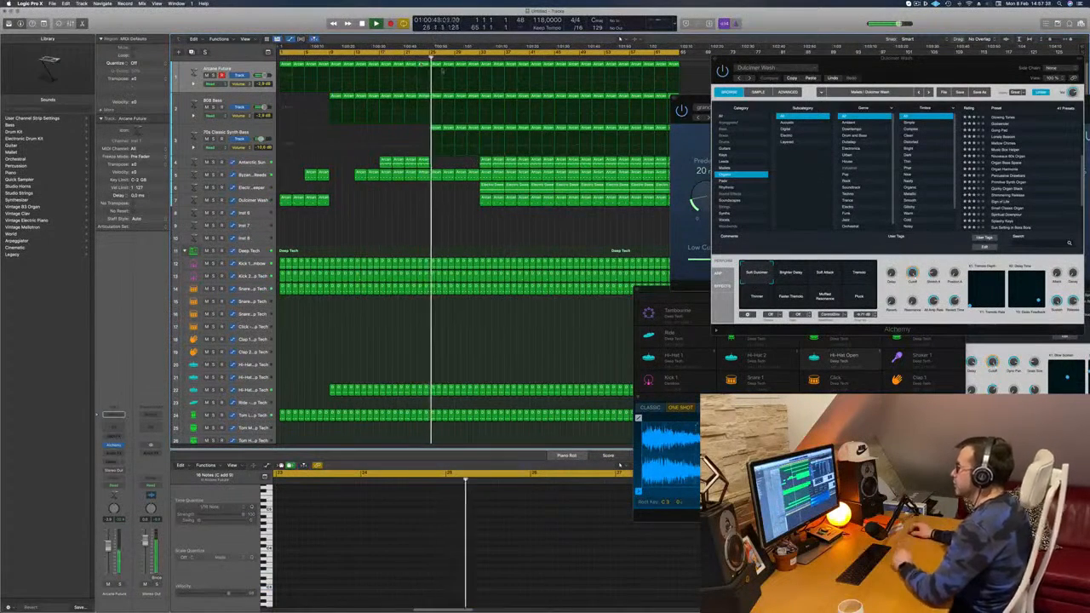
Step: Delete the Arcane Future regions in bars 25 to 28 and replay the transition from about bar 24
left_click(438, 65)
key("Delete")
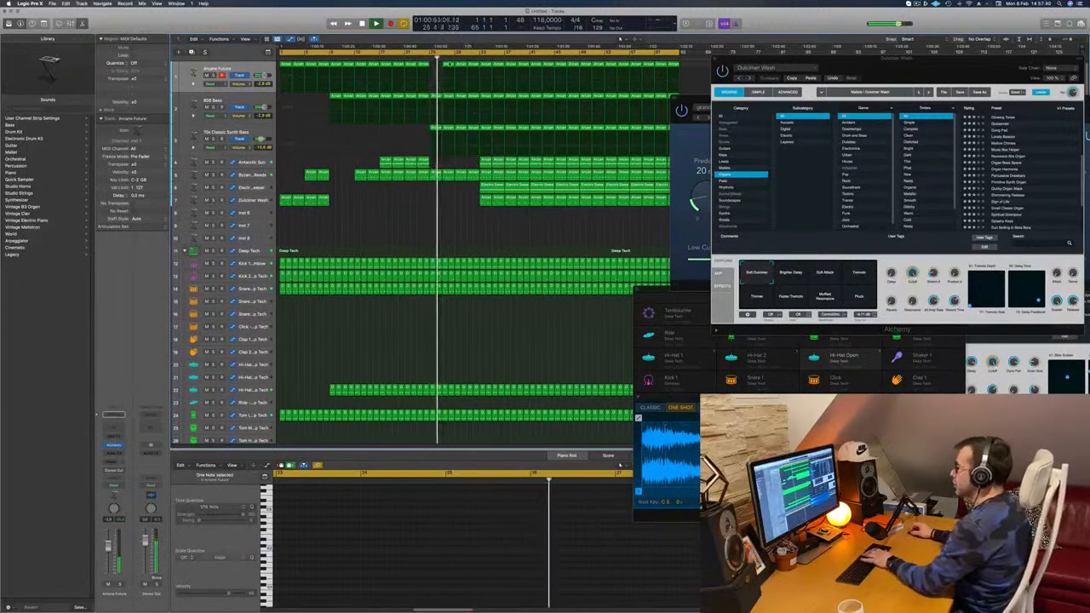
left_click(448, 65)
key("Delete")
left_click(458, 67)
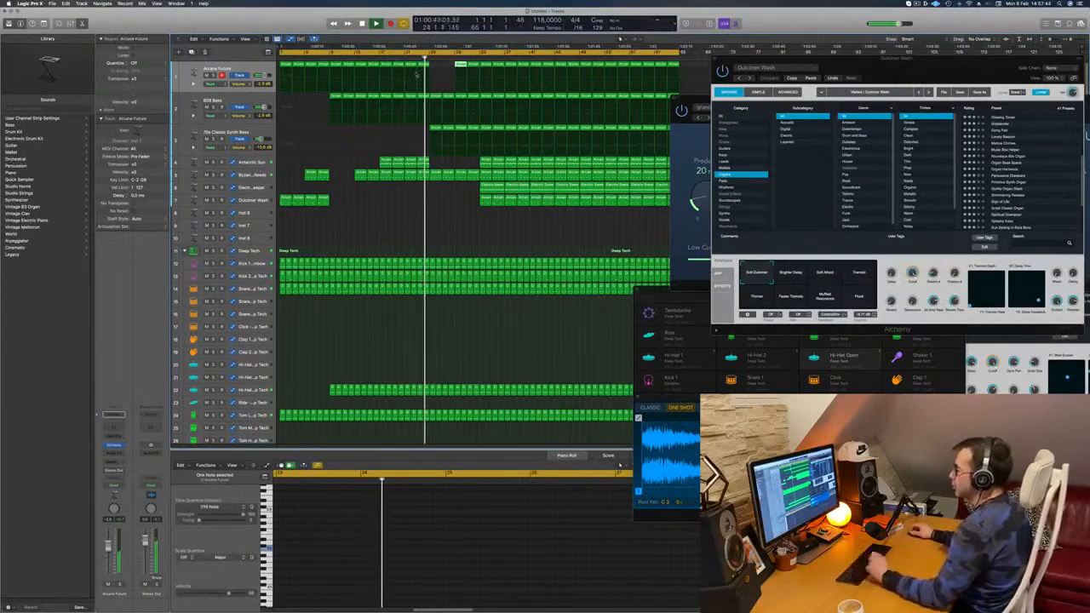
key("super+s")
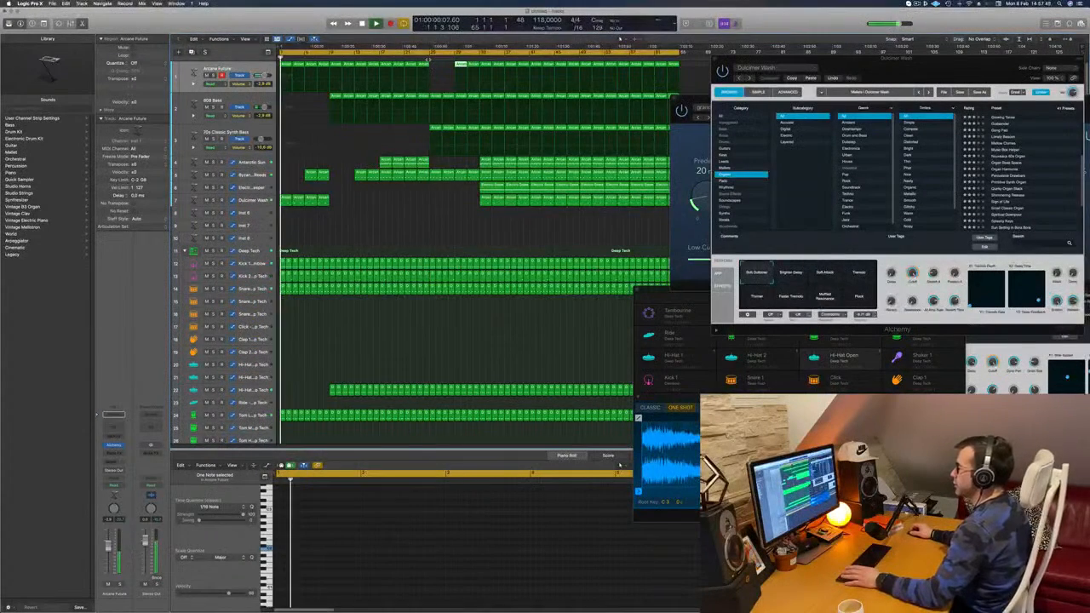
left_click(429, 57)
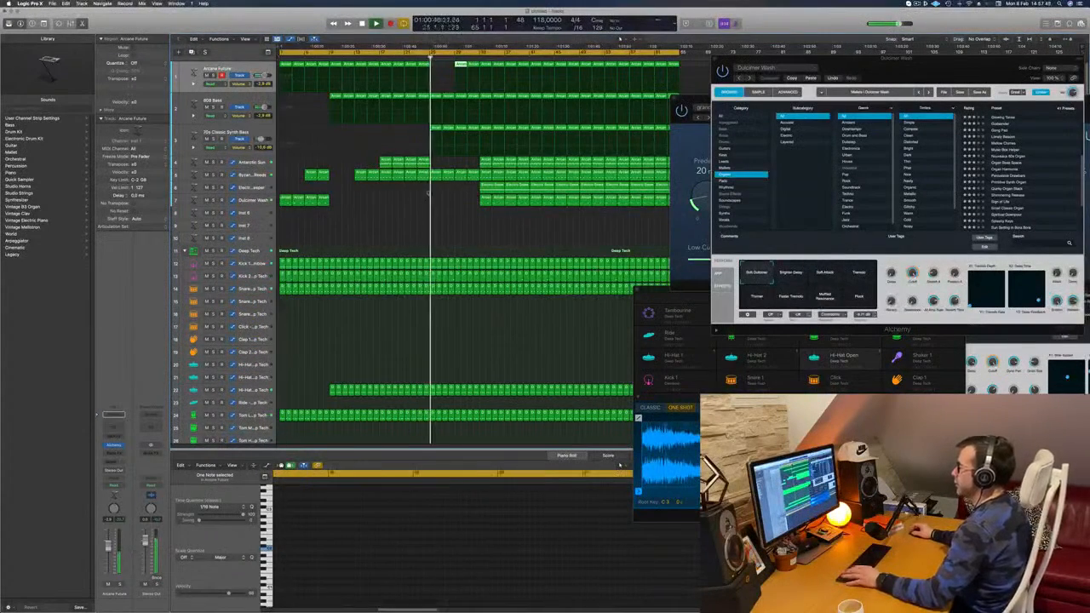